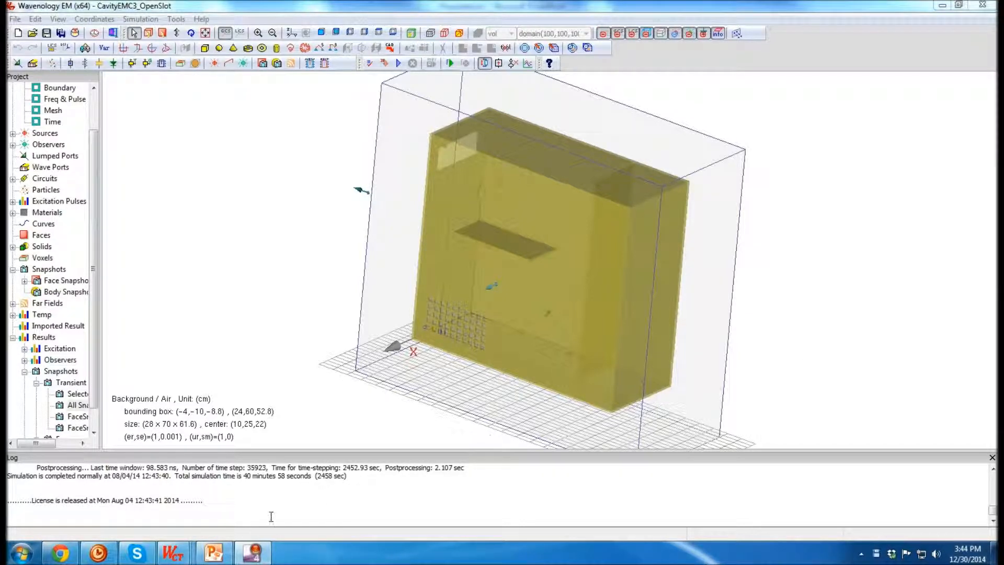
Review the outline slide in PowerPoint and examine the CavityEMC3_OpenSlot PC box model in Wavenology EM from several angles
left_click(215, 553)
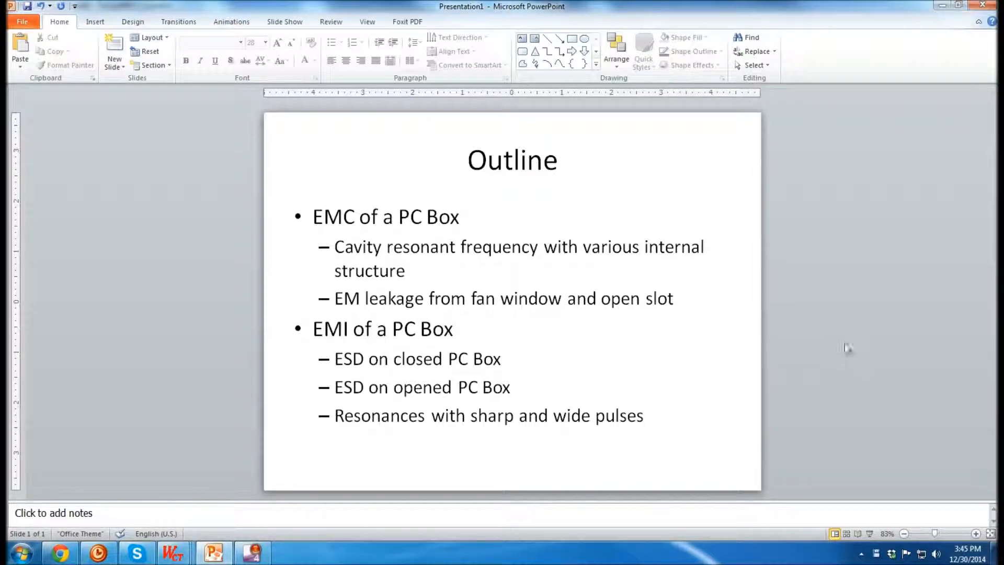
mouse_move(185, 553)
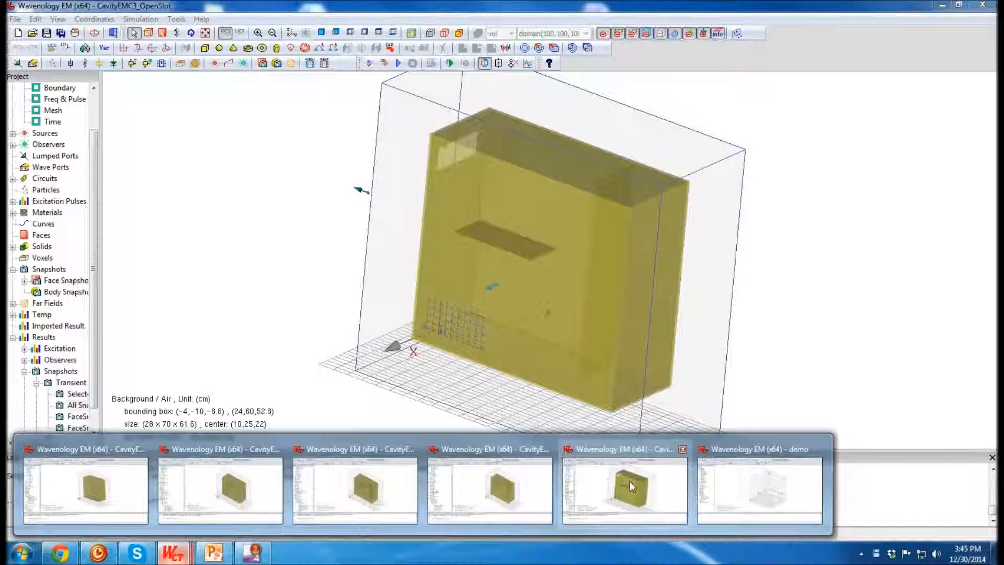
left_click(630, 482)
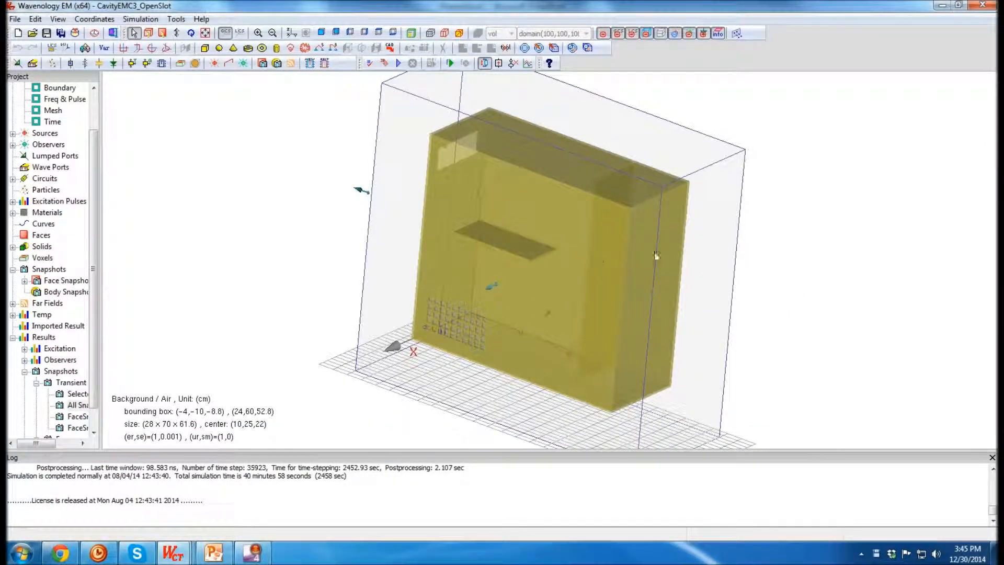
mouse_move(800, 193)
middle_mouse_down()
mouse_move(825, 146)
mouse_move(785, 172)
mouse_move(714, 327)
middle_mouse_up()
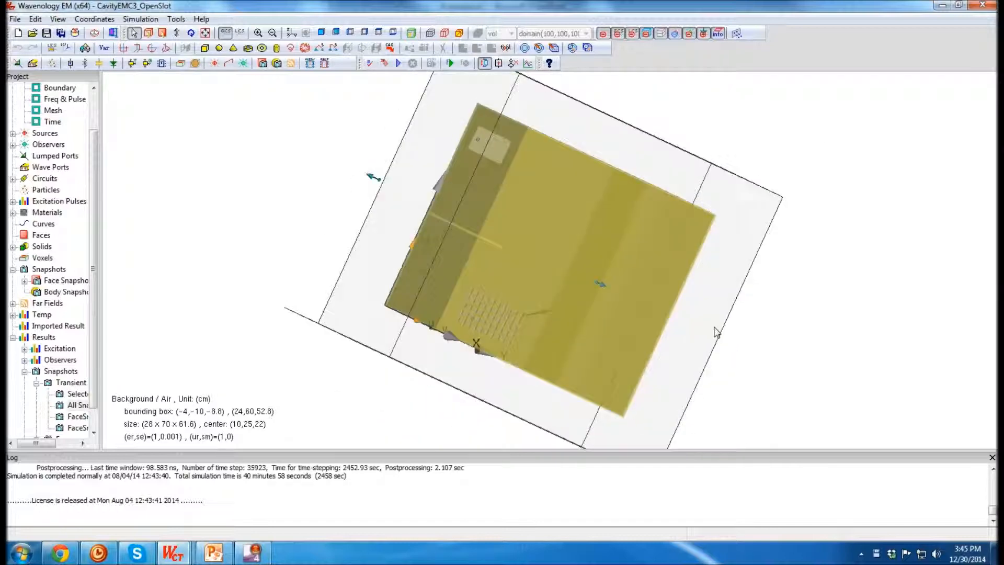
middle_click_drag(607, 335, 535, 359)
middle_click_drag(690, 236, 578, 296)
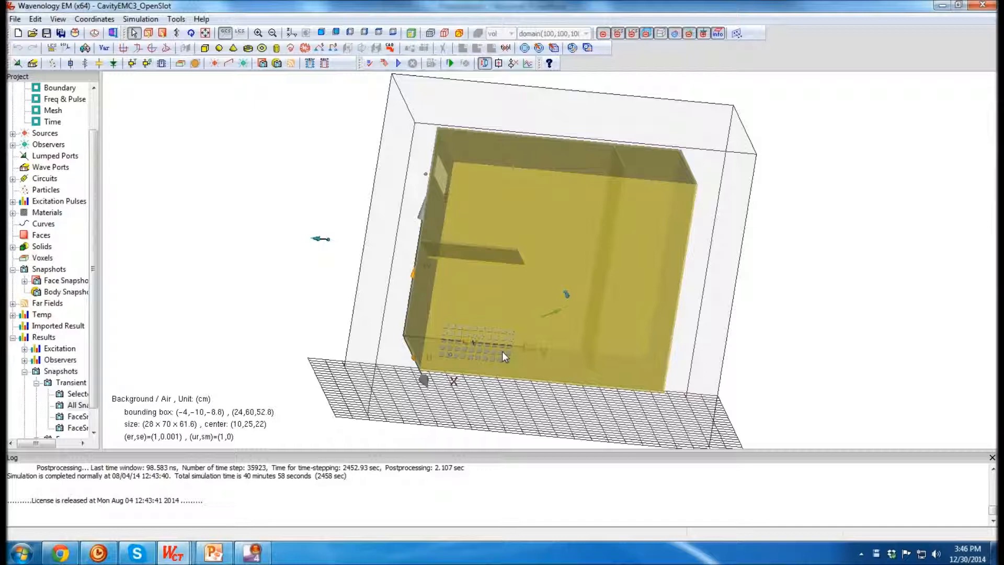
middle_click_drag(489, 205, 525, 212)
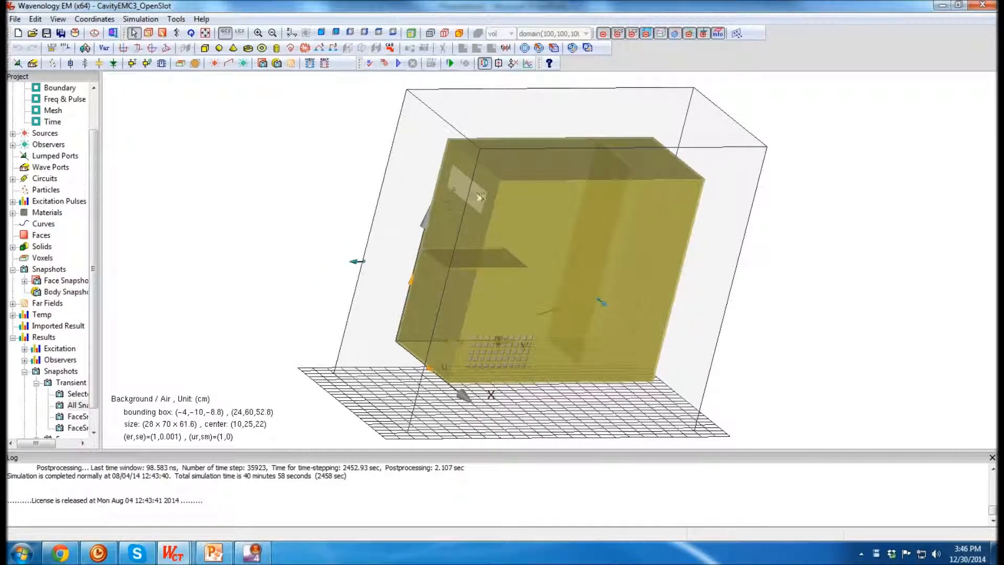
middle_click_drag(482, 205, 381, 231)
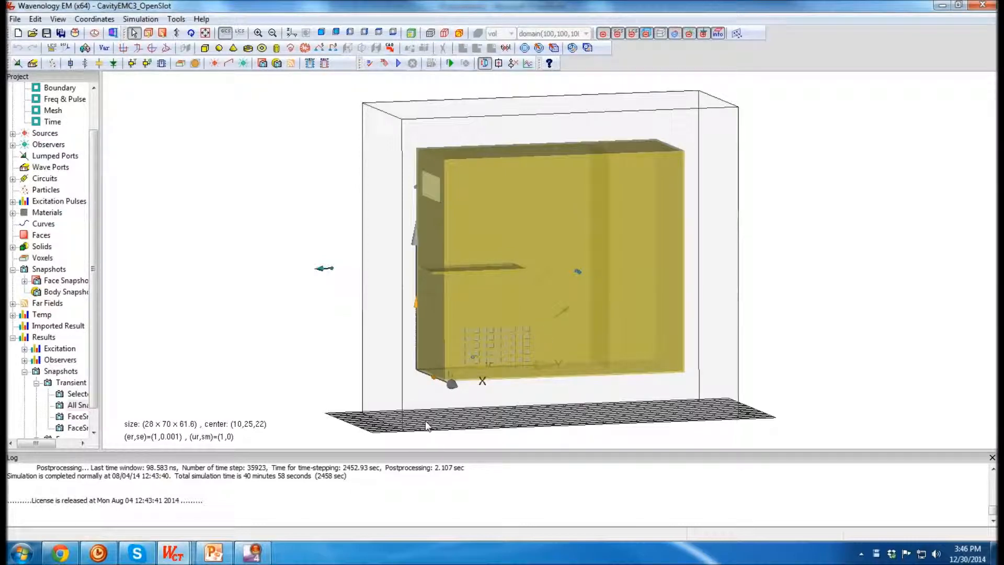
Switch to the demo project and set its length unit to centimeter
mouse_move(181, 559)
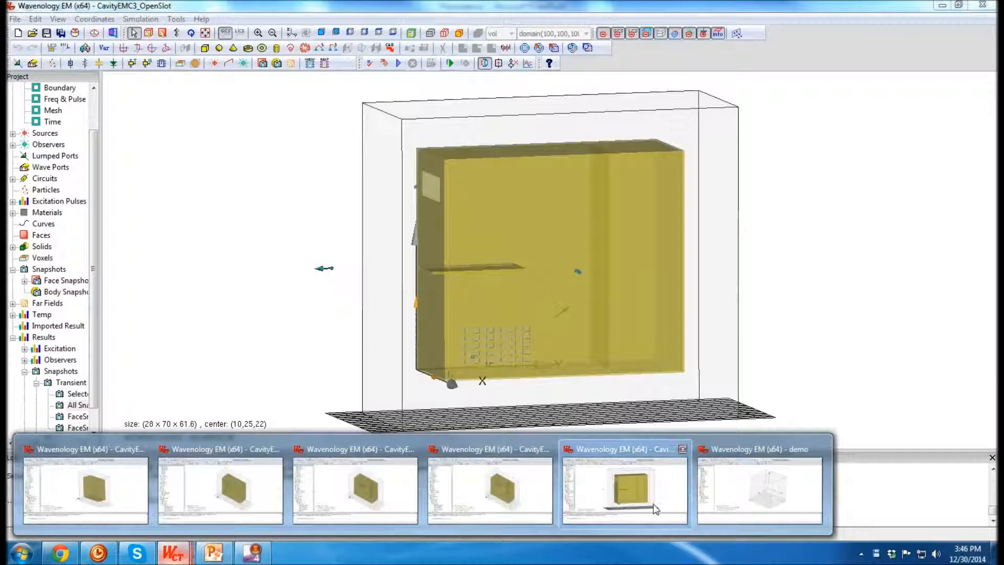
left_click(759, 494)
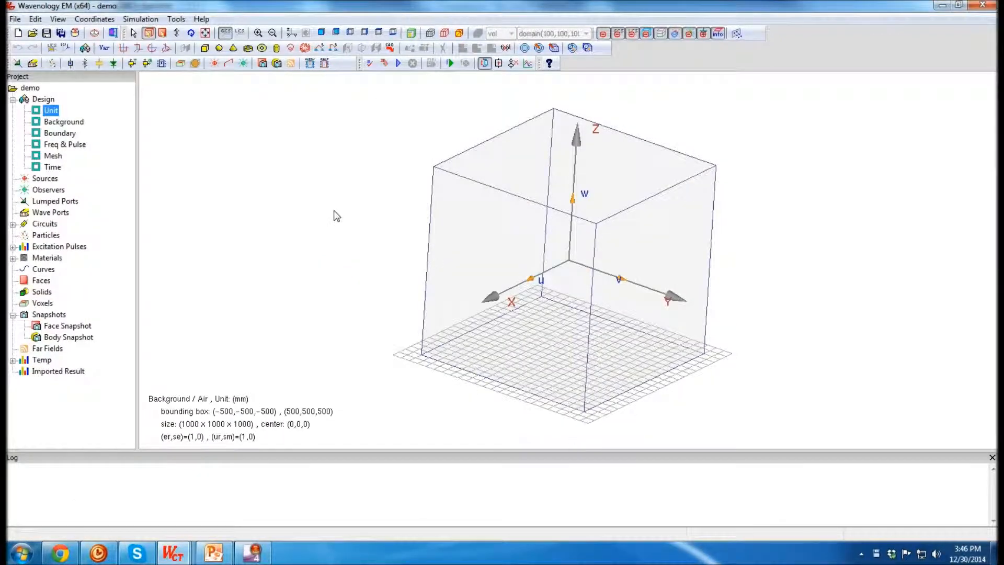
double_click(51, 111)
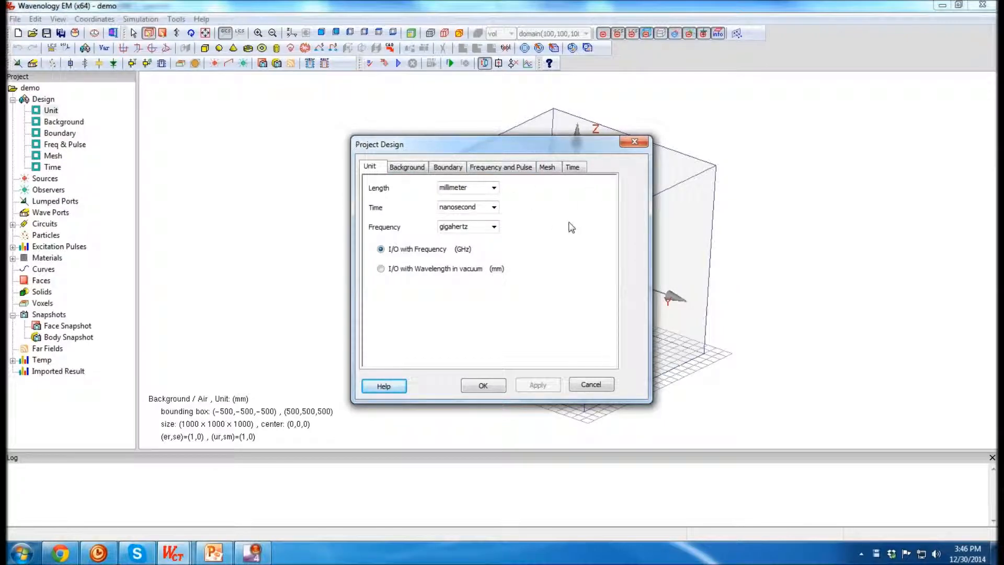
left_click(494, 188)
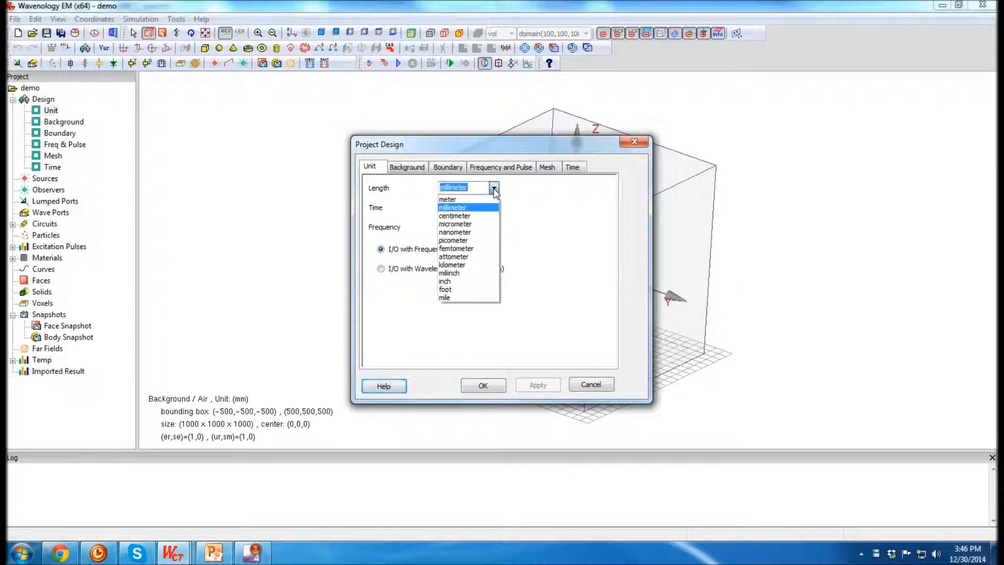
left_click(465, 217)
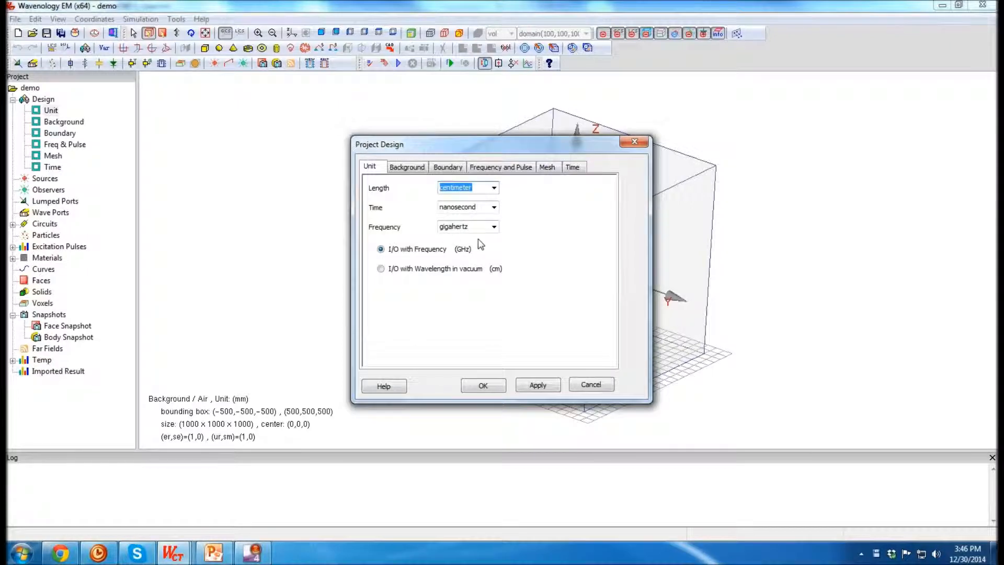
left_click(538, 385)
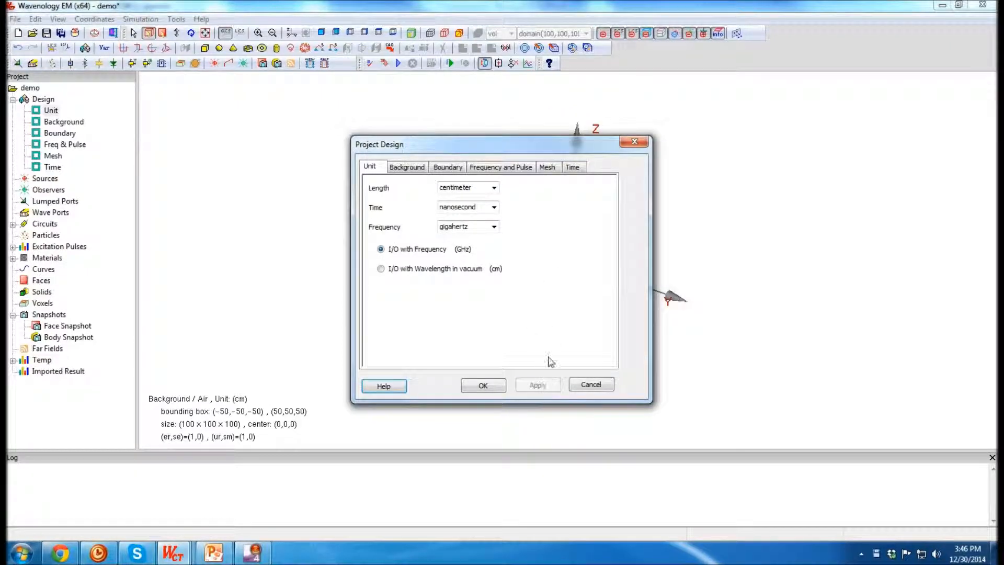
Set the project's automatic mesh density to 20 points per wavelength, keeping the background, boundary and frequency settings as they are
left_click(406, 167)
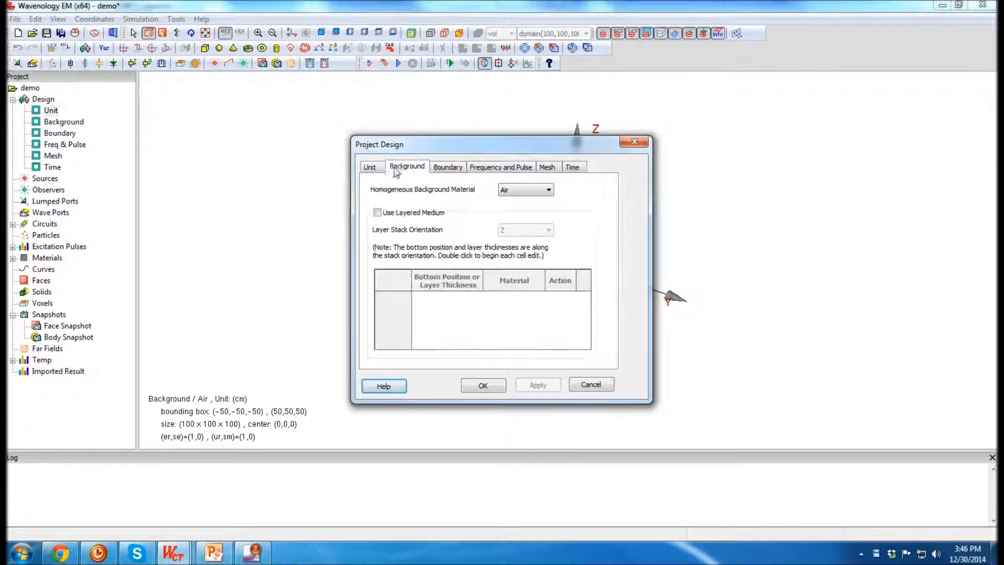
left_click(452, 168)
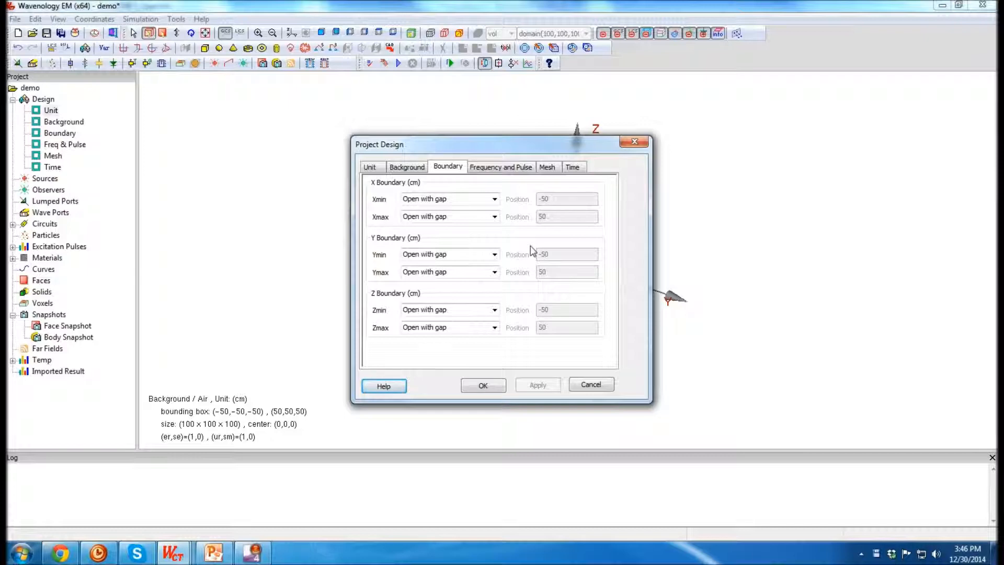
left_click(501, 167)
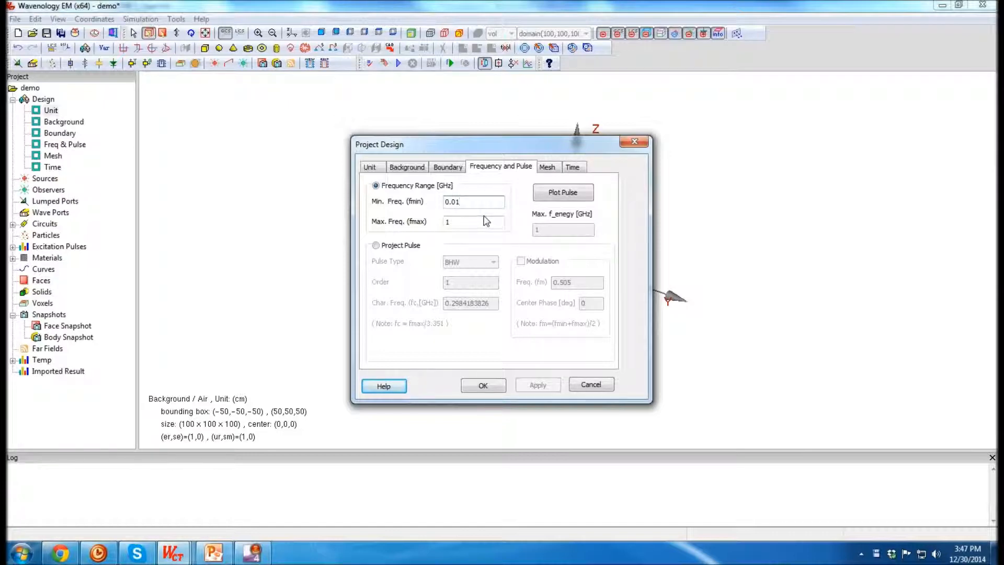
left_click(554, 170)
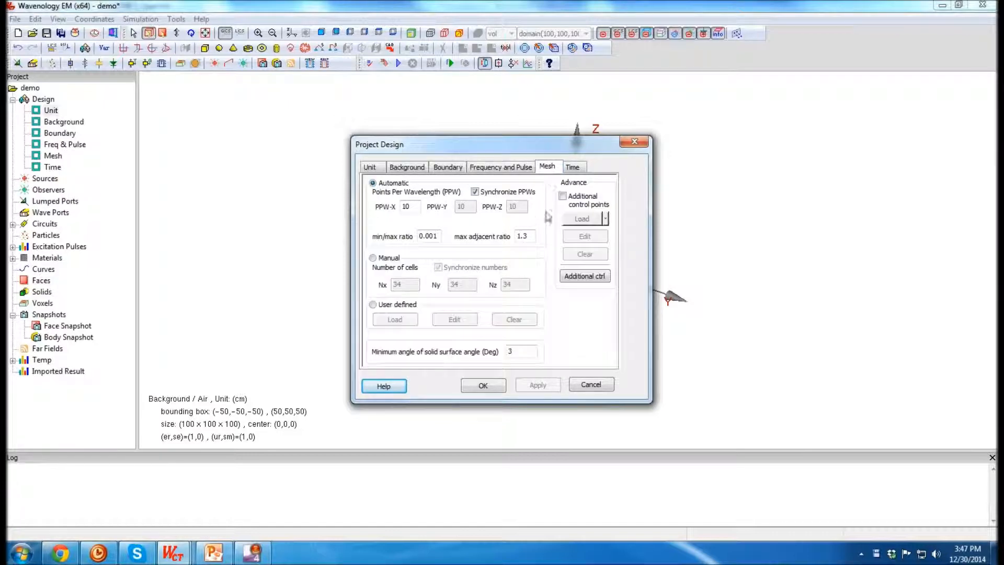
double_click(410, 206)
type("20")
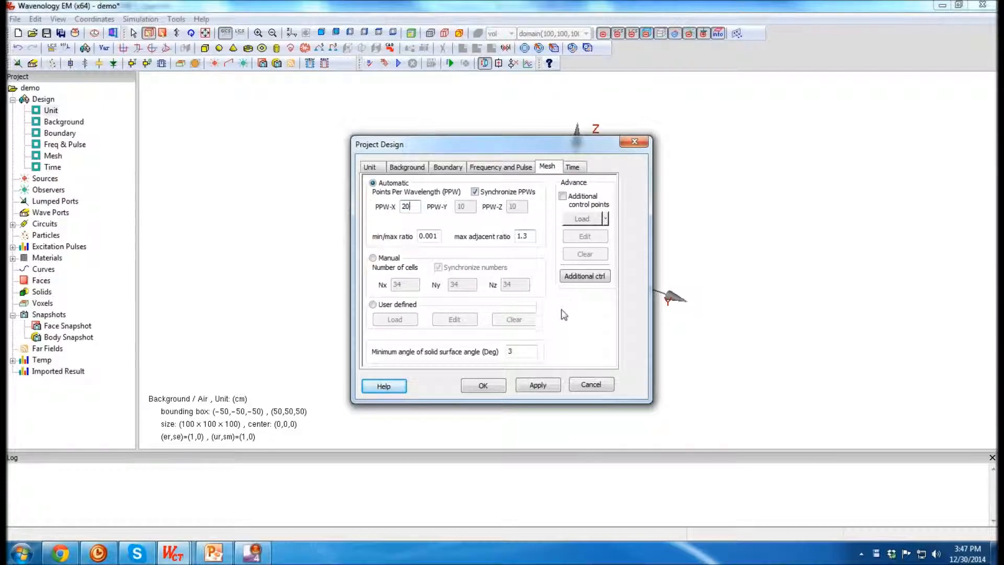
left_click(539, 385)
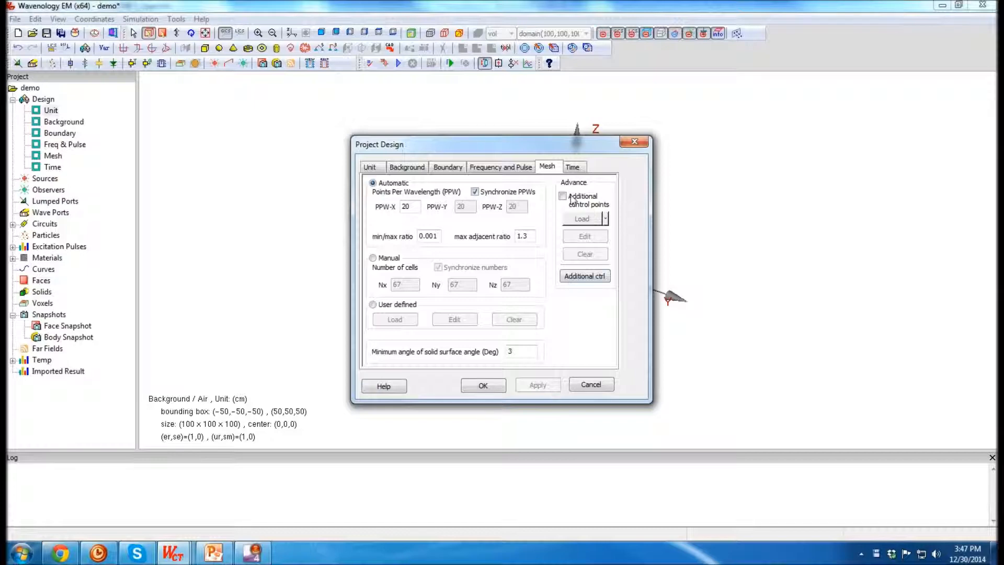
Set a user-defined time window ending at 120 ns and snapshot recordings to 5 per period, and accept the project design
left_click(572, 166)
left_click(400, 201)
double_click(439, 214)
type("120")
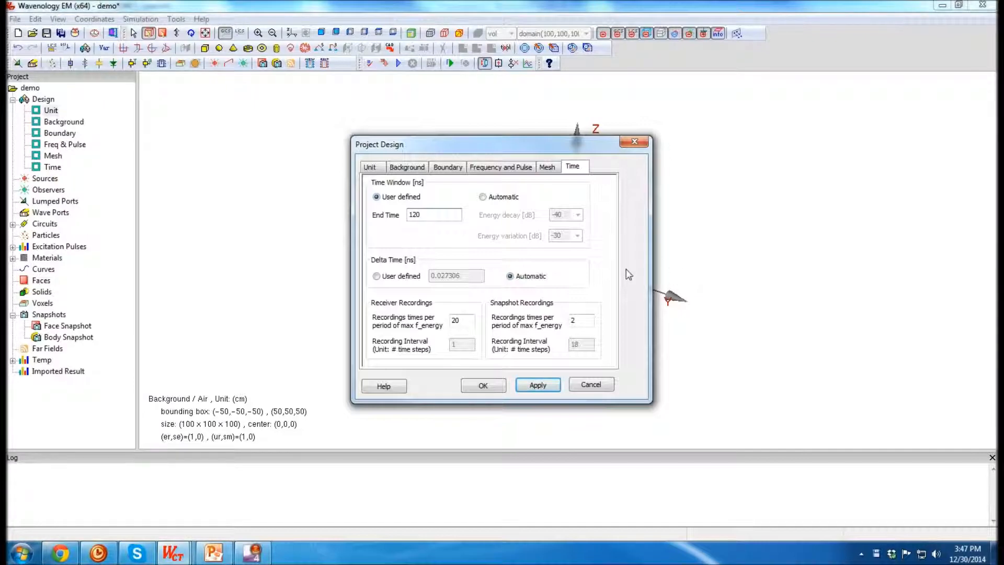
double_click(581, 320)
left_click(544, 384)
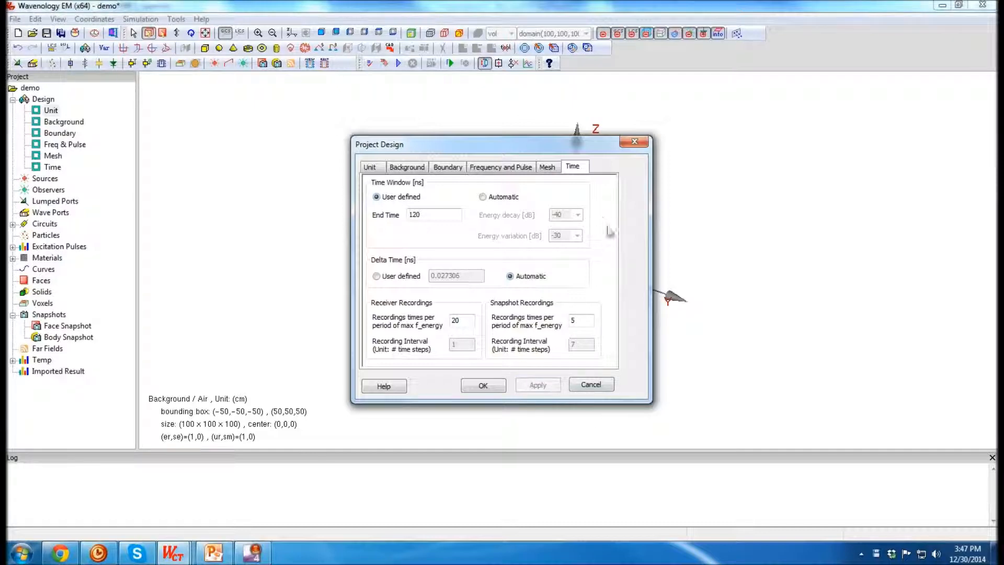
left_click(483, 386)
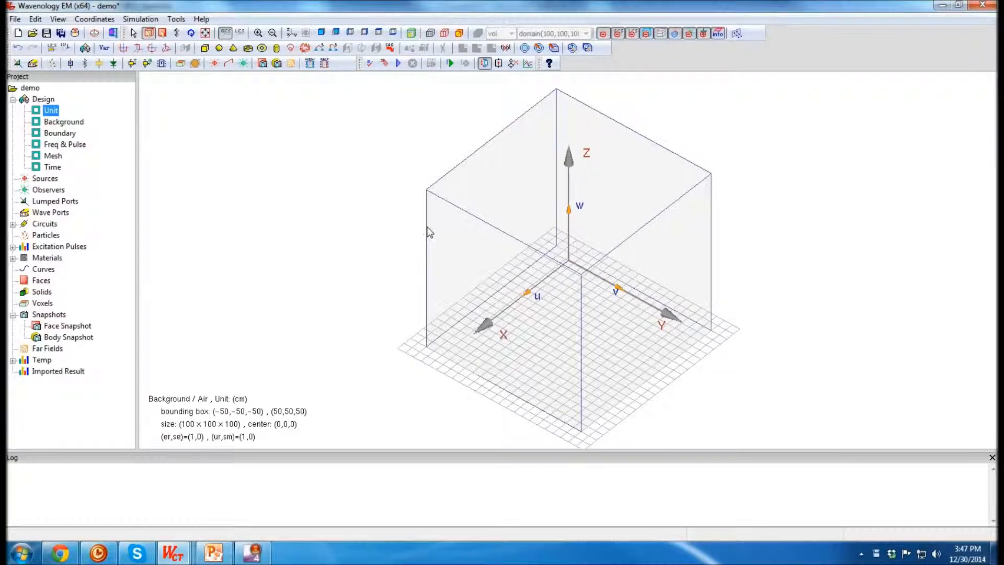
Define the project variables len with the value 20 and th with the value 0.3
middle_click_drag(590, 270, 625, 238)
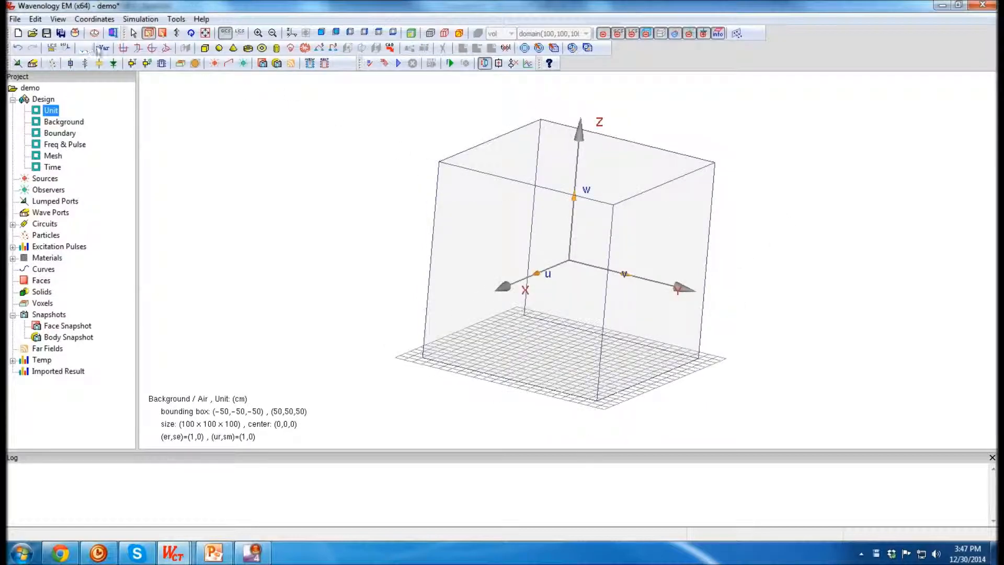
left_click(105, 49)
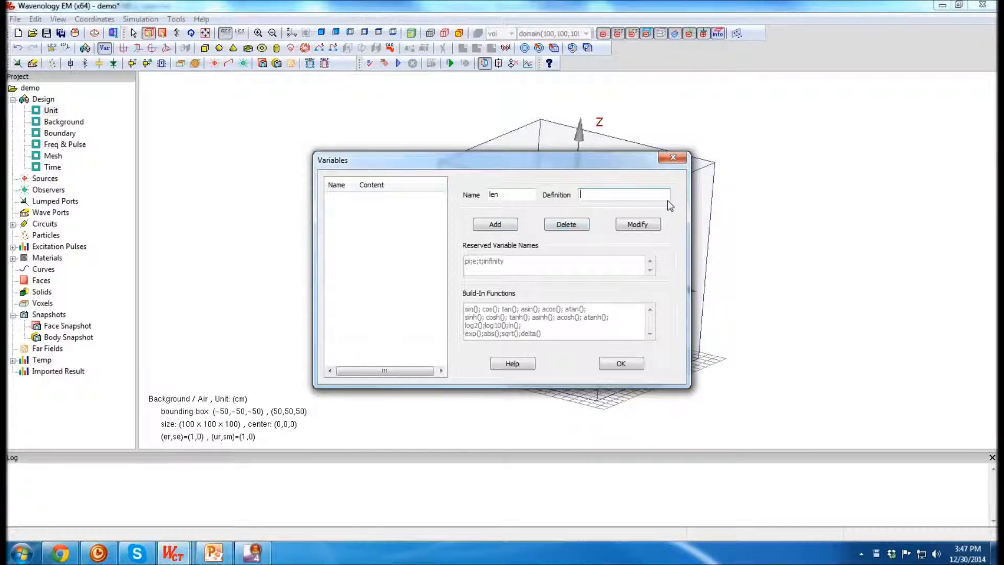
type("20")
left_click(495, 224)
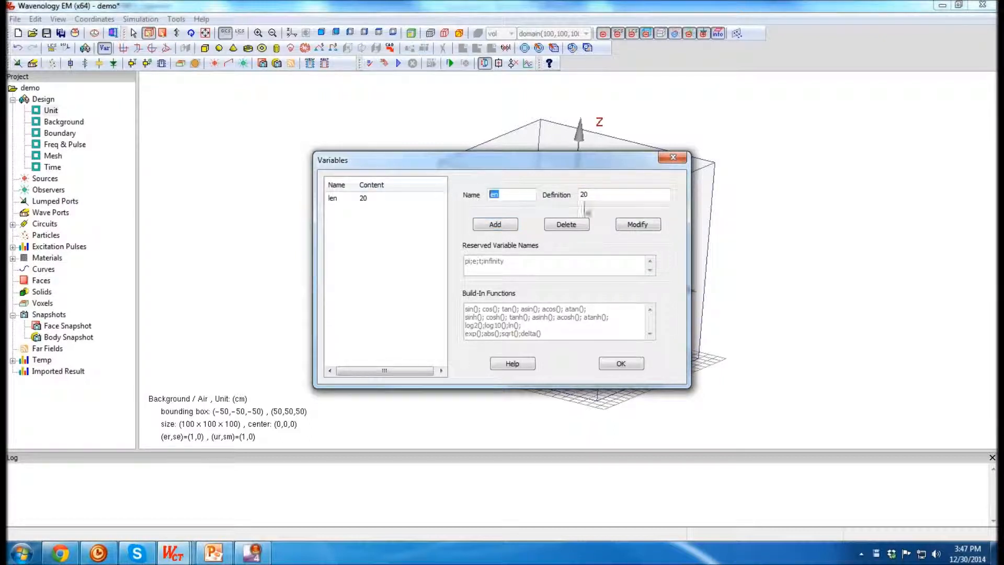
type("th")
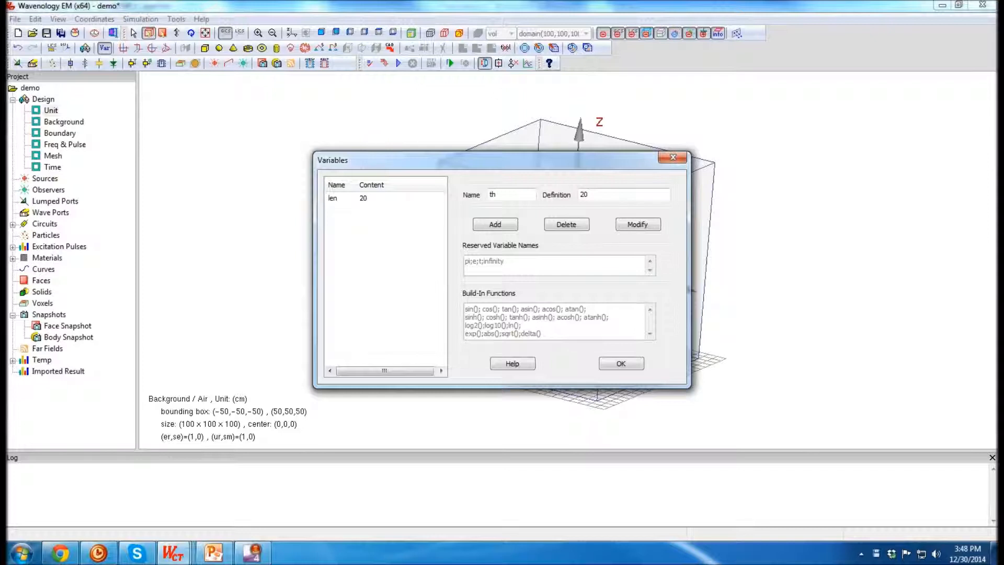
double_click(585, 194)
type("0")
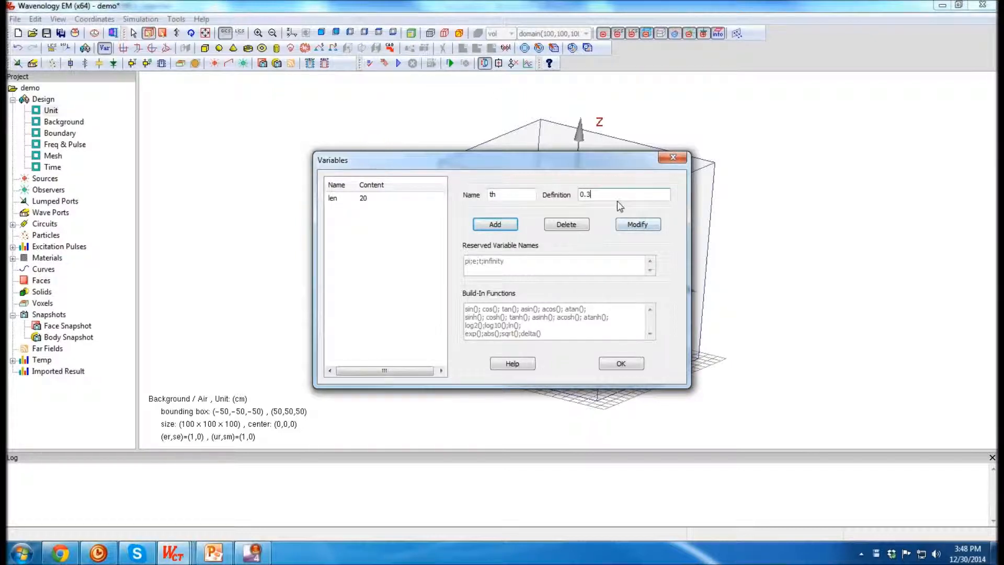
left_click(497, 226)
Add a variable named offset with the value 3 and close the variable definitions
double_click(493, 195)
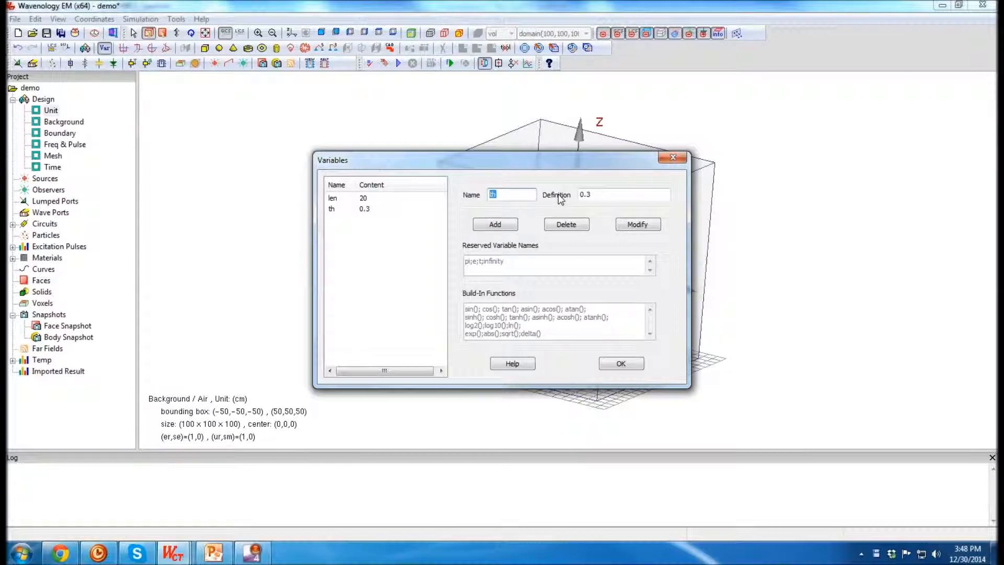
type("offse")
double_click(600, 195)
type("3")
left_click(495, 224)
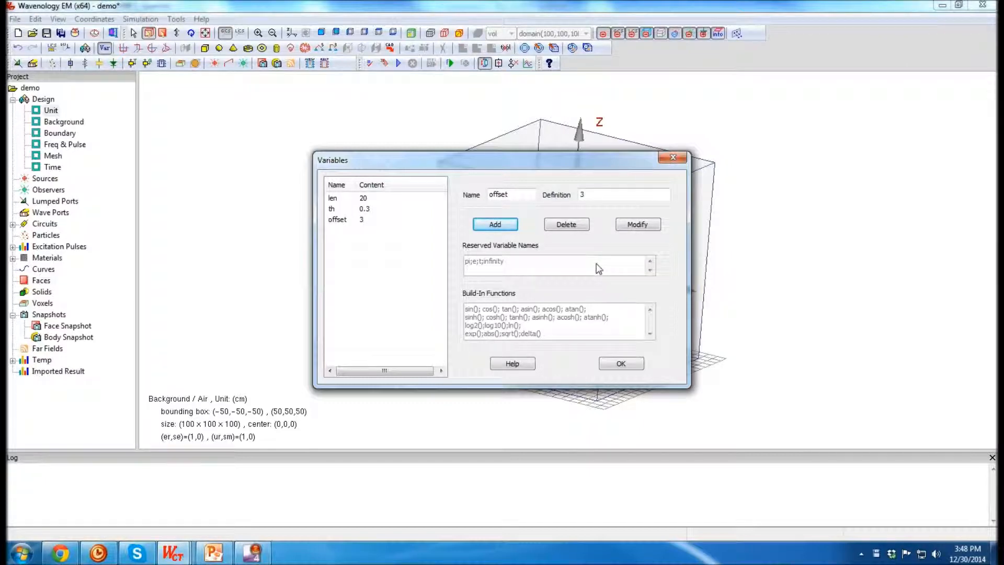
left_click_drag(589, 165, 477, 148)
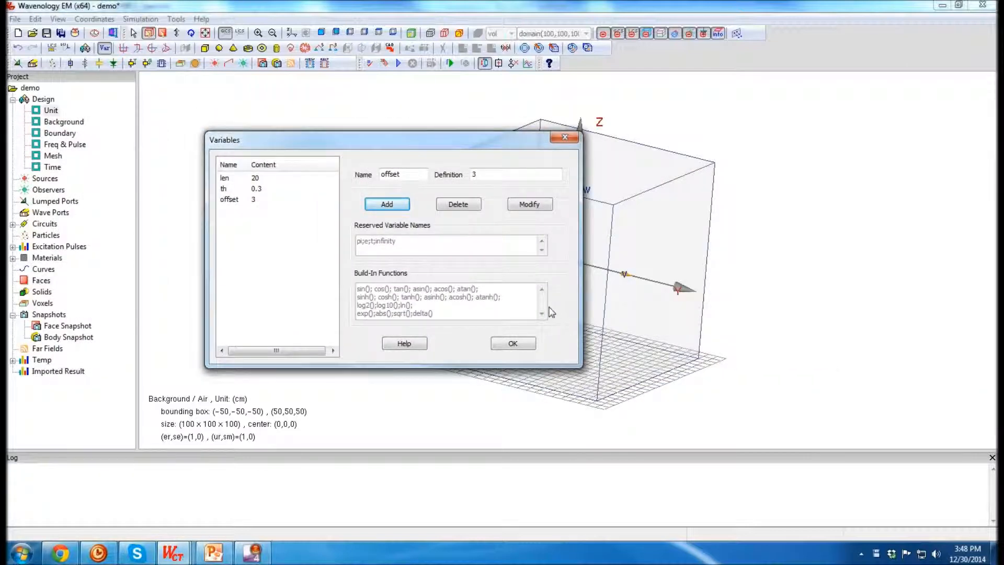
left_click(512, 343)
Create a PEC box with lower corner 0 0 0 and upper corner len, len*2.5, len*2.2
middle_click_drag(572, 267, 661, 246)
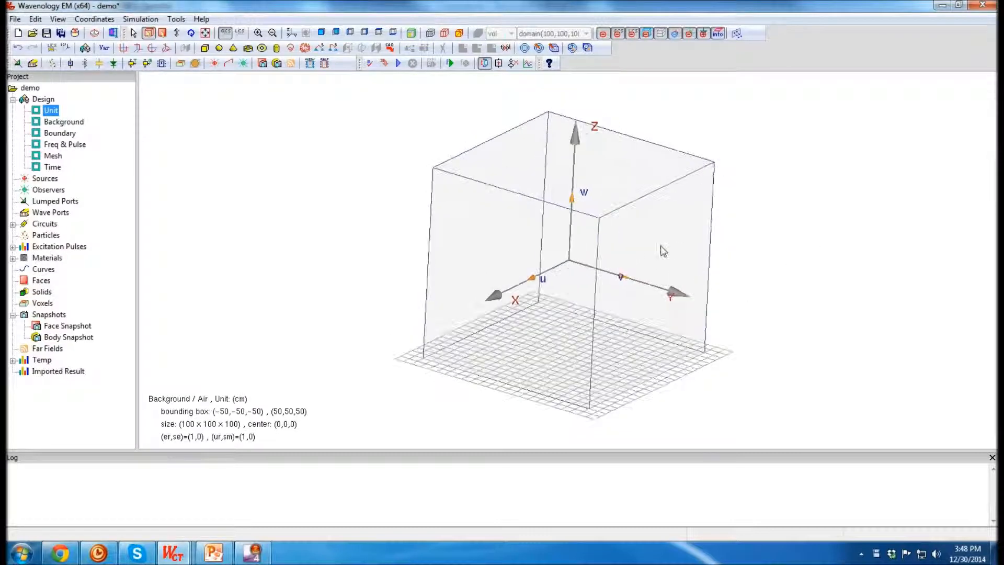
left_click(205, 49)
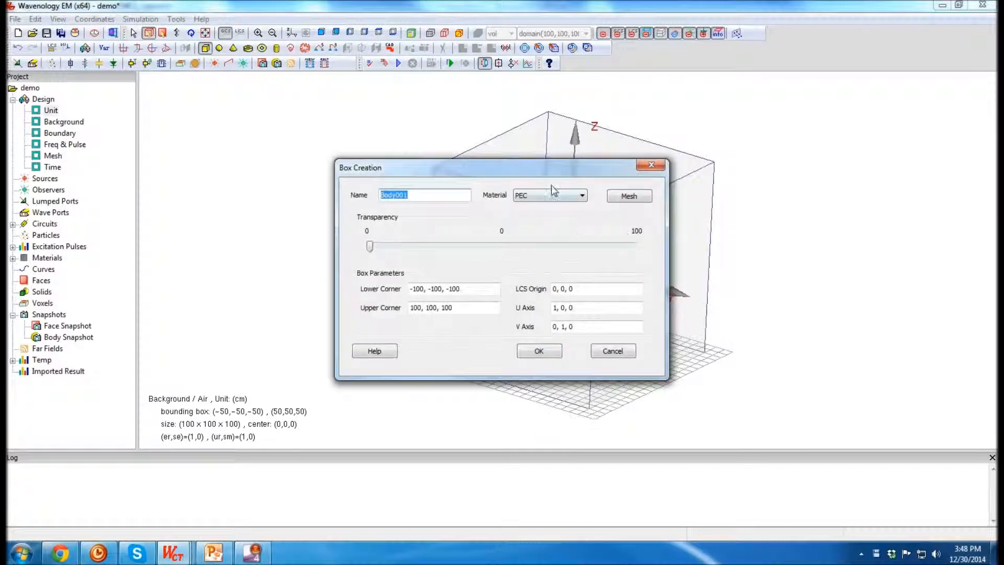
left_click_drag(559, 163, 444, 123)
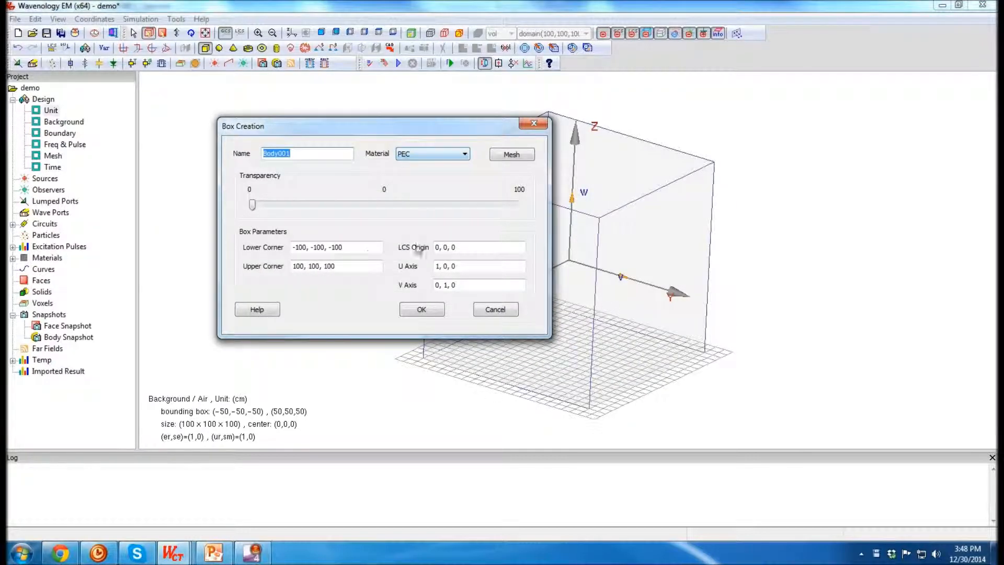
left_click(366, 247)
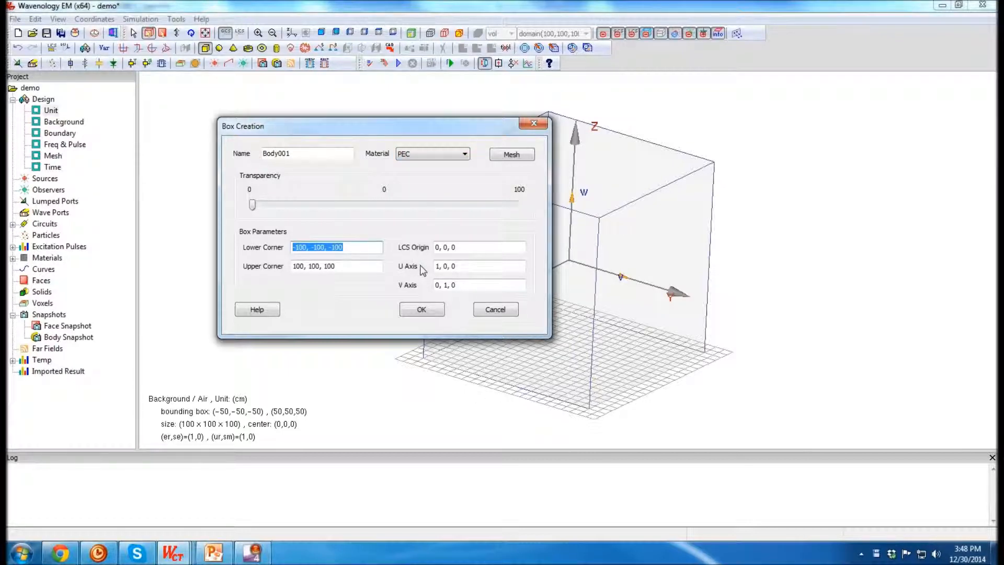
type("0 0 0")
key("Tab")
type("1")
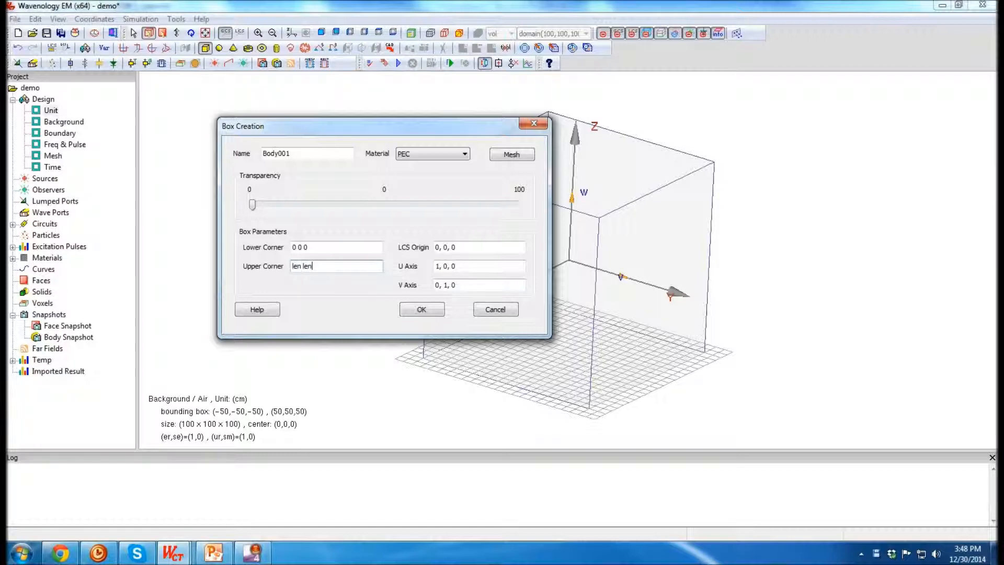
type("en len*2,")
left_click(411, 313)
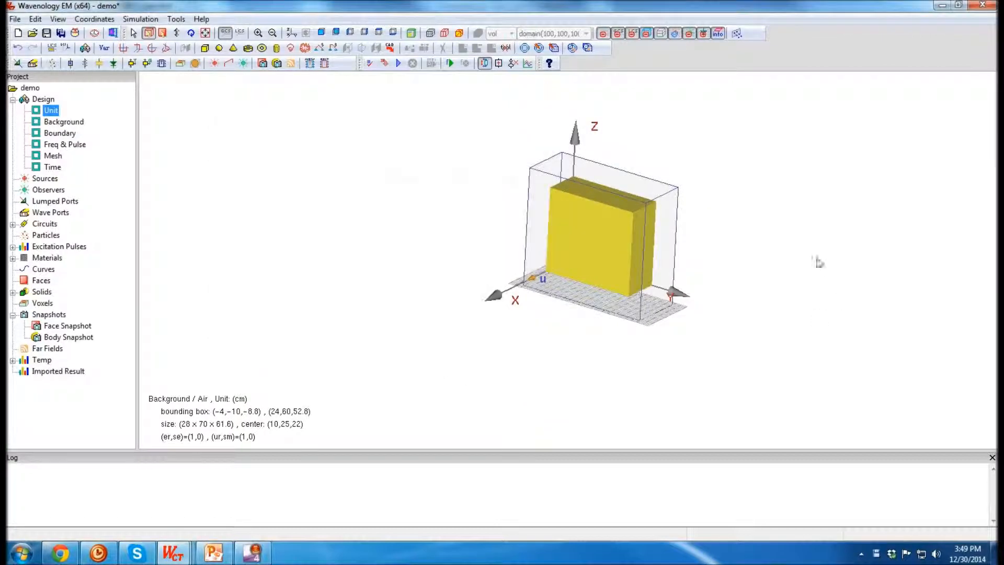
Start a second box with material Air and set its lower corner to th th th
scroll(819, 260, "up", 5)
left_click_drag(829, 213, 706, 242)
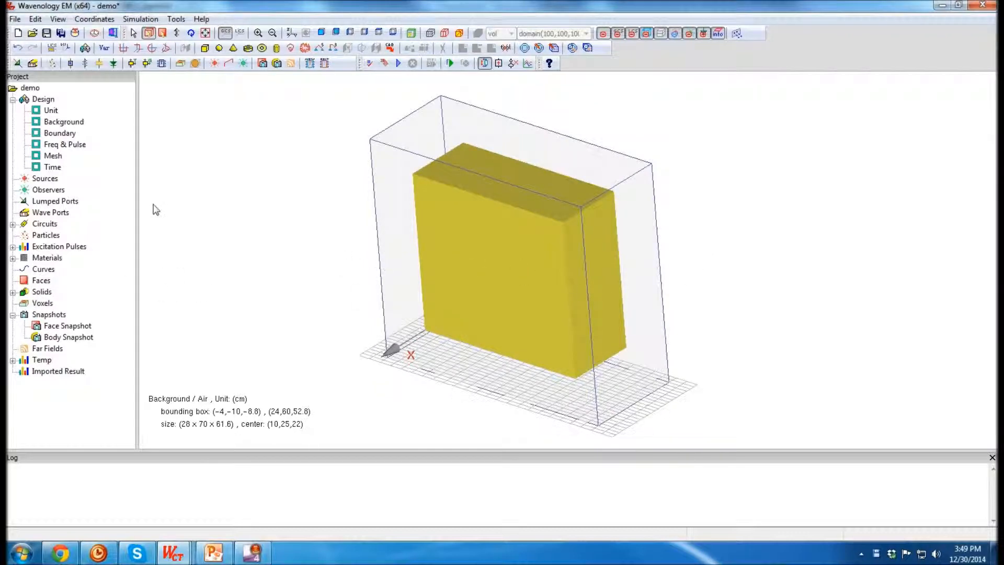
left_click_drag(535, 203, 715, 219)
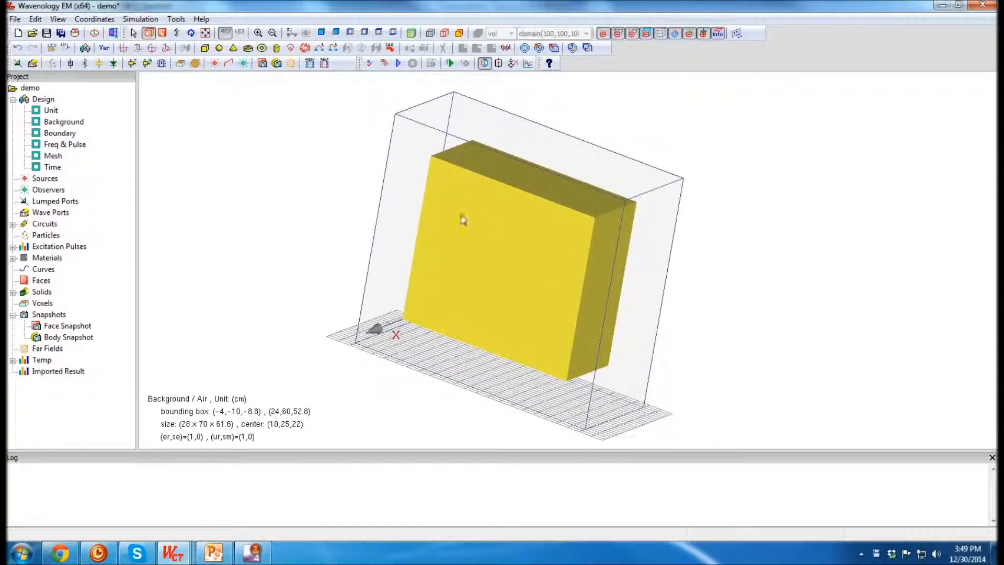
left_click(204, 47)
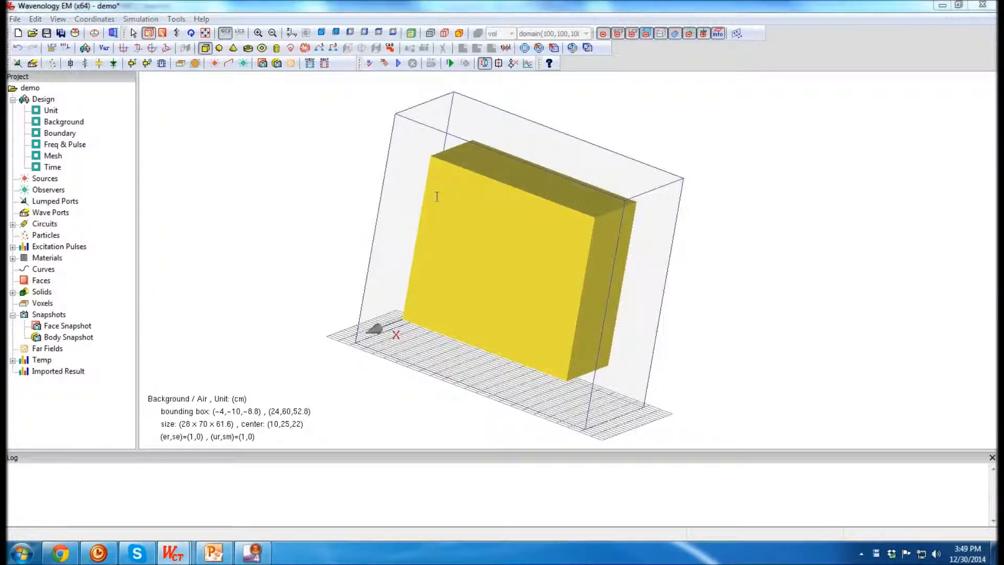
left_click(556, 196)
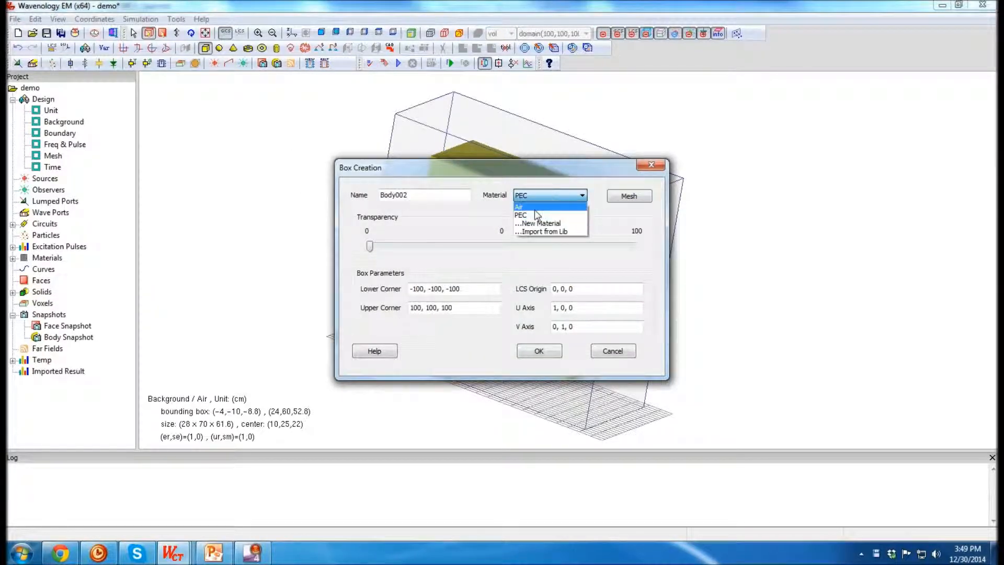
left_click(535, 207)
left_click_drag(590, 165, 445, 170)
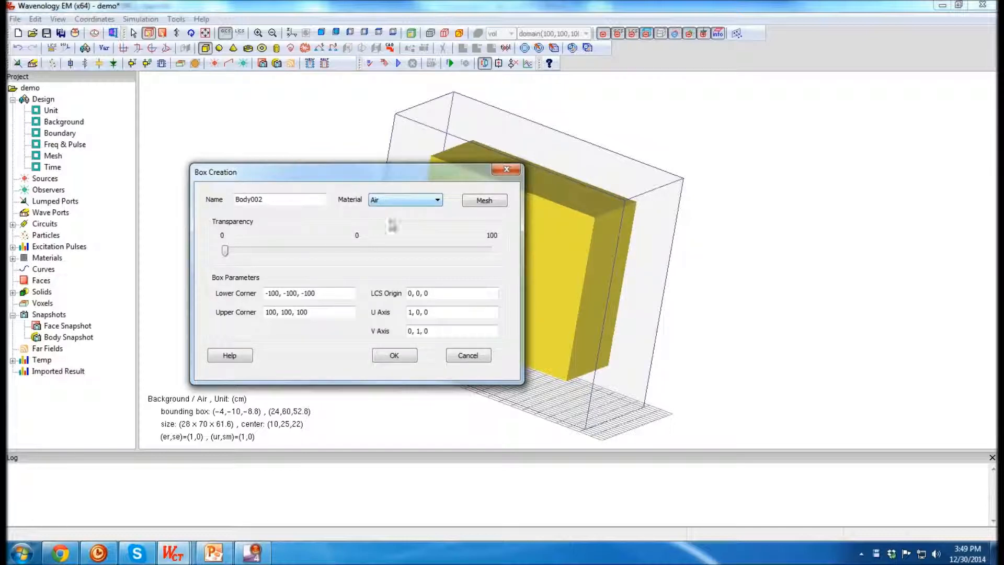
left_click_drag(336, 292, 214, 281)
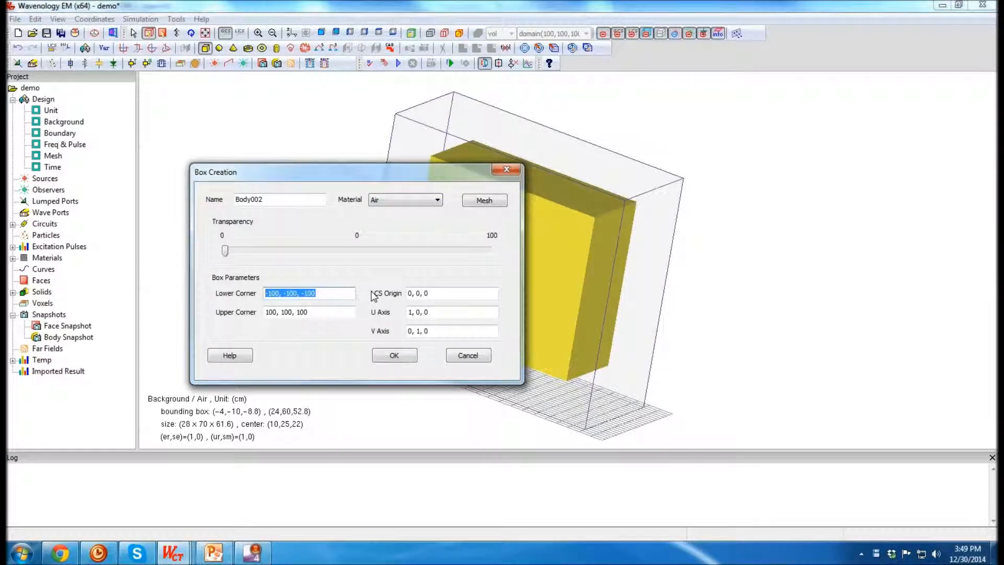
type("th th th")
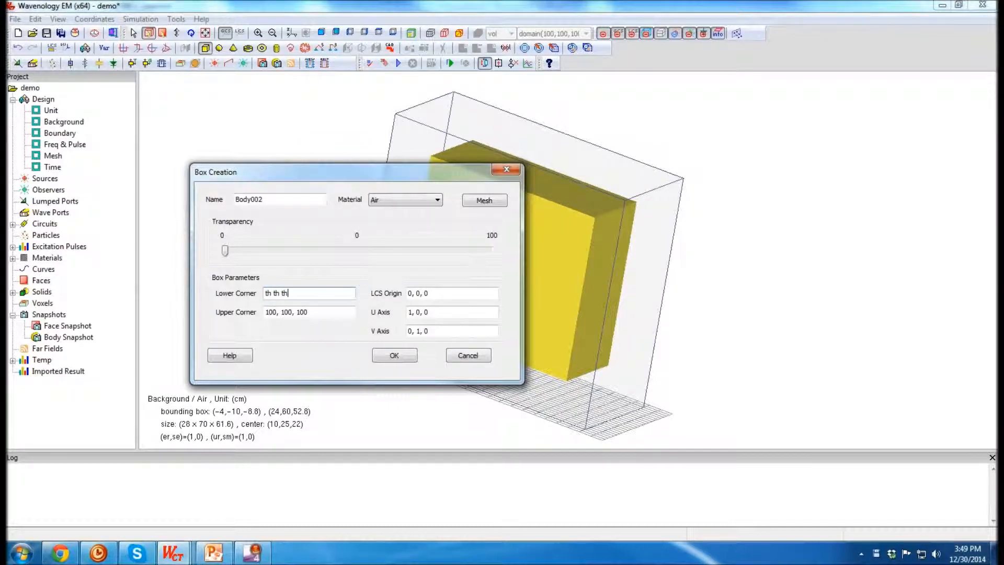
key("Tab")
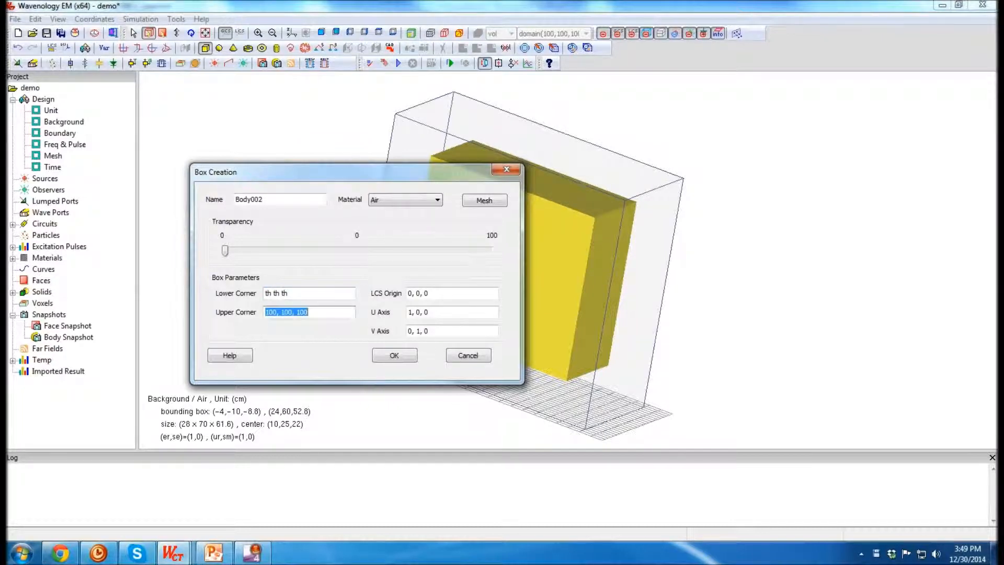
Set the Air box's upper corner to len-th len*2.5-th len*2.2-th and create it, giving the intersected volume the new solid's material
type("len")
type("tgh")
key("BackSpace")
key("BackSpace")
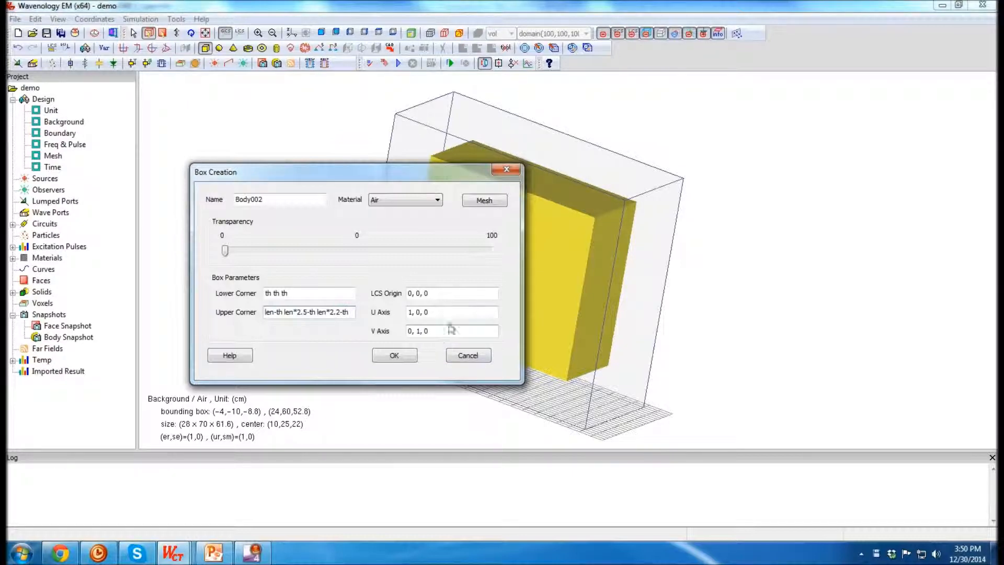
left_click(404, 359)
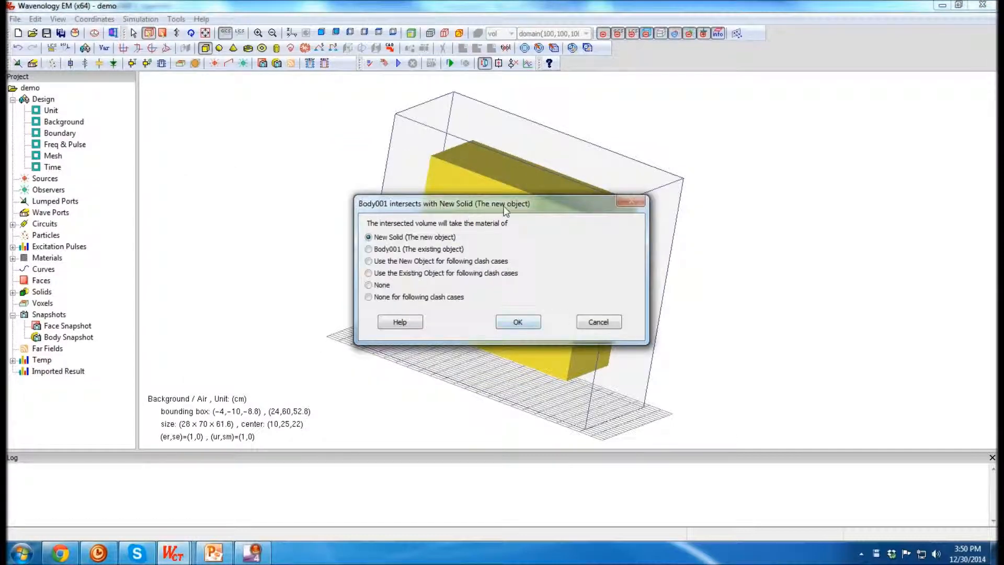
left_click_drag(506, 204, 261, 174)
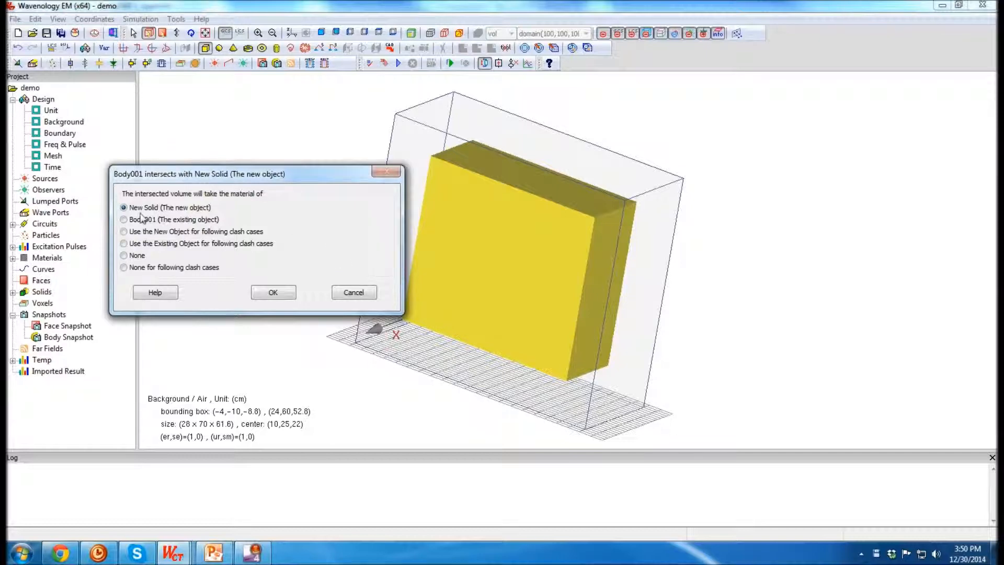
left_click(274, 293)
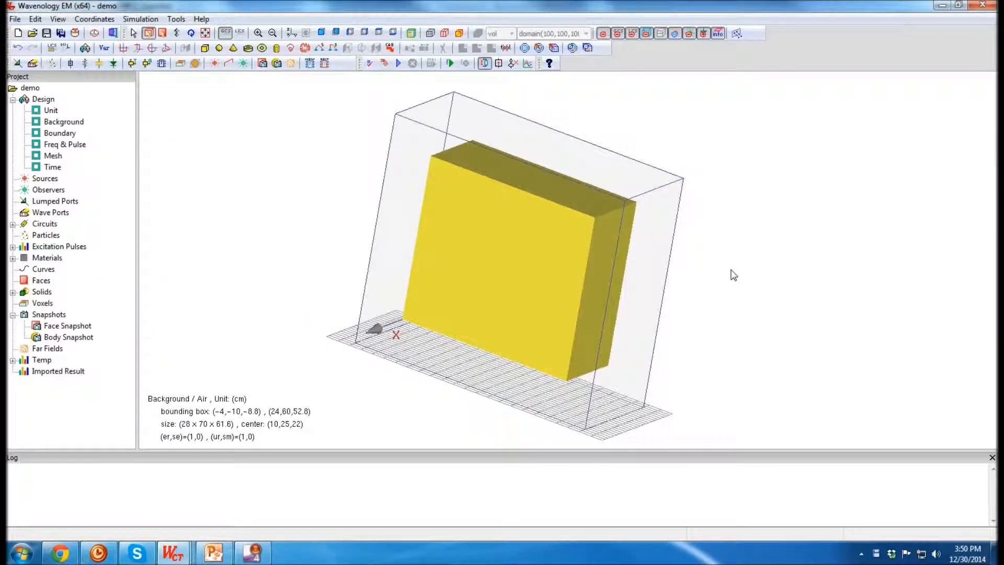
Set the transparency of the outer PEC box to 72
left_click_drag(810, 198, 740, 198)
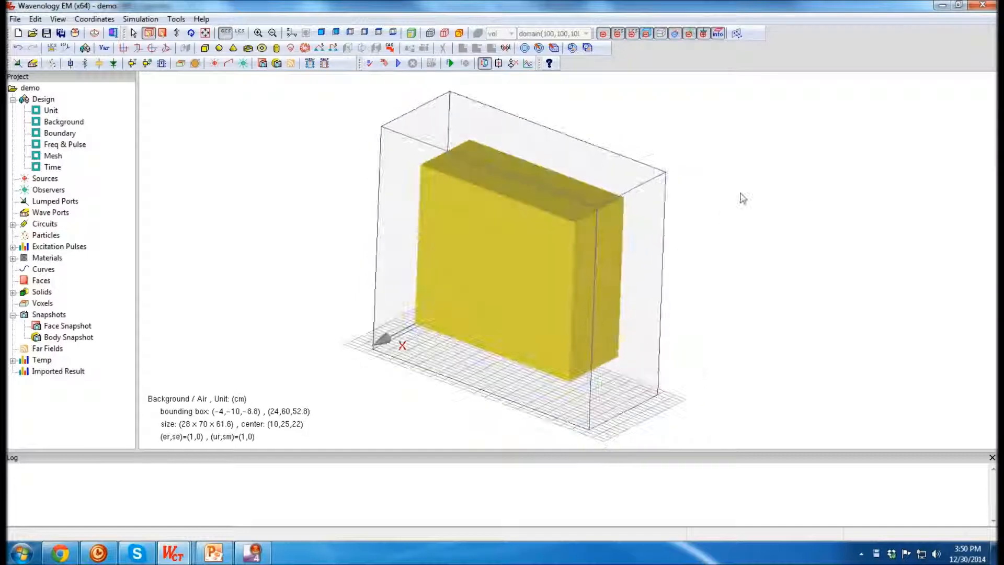
left_click(518, 253)
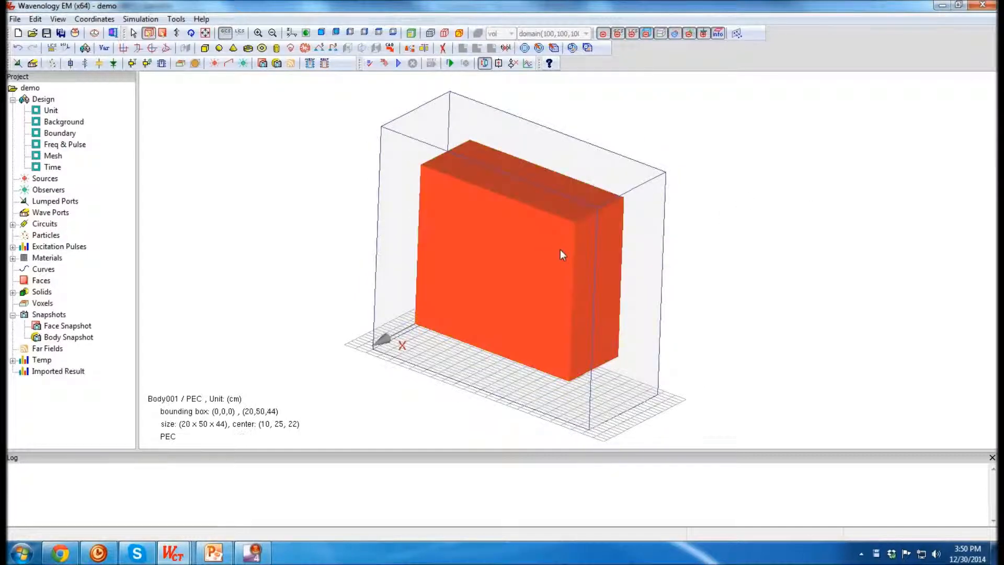
double_click(520, 253)
left_click_drag(394, 233, 548, 232)
left_click(529, 370)
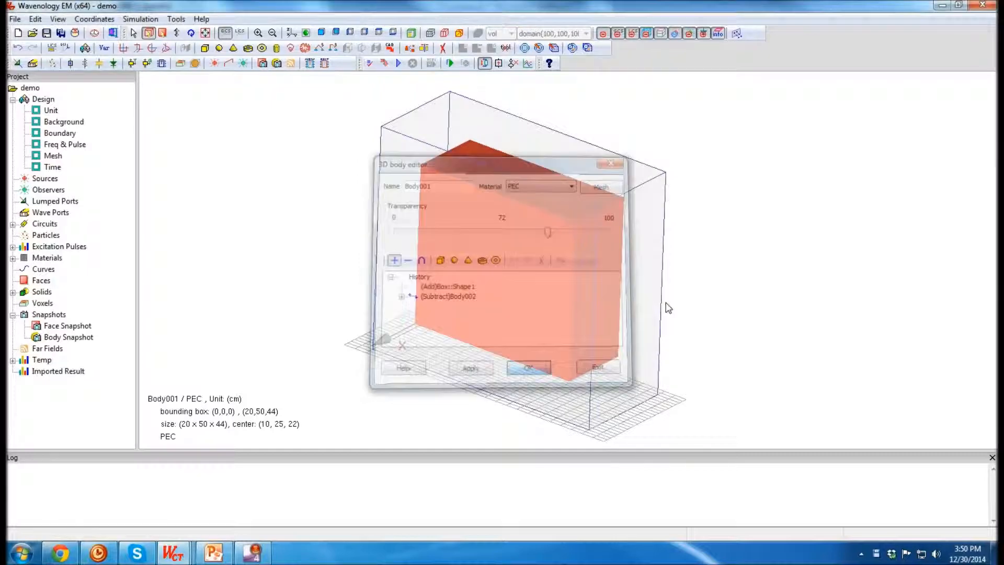
left_click(789, 251)
Delete the inner Air solid Body002, keeping only the PEC body
middle_click_drag(722, 194, 758, 254)
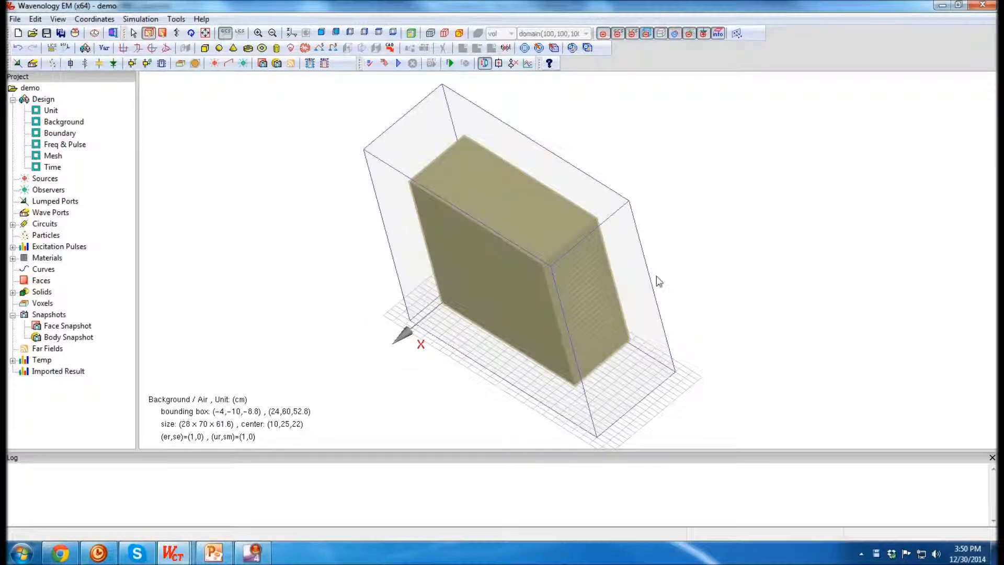
scroll(657, 276, "up", 5)
middle_click_drag(642, 283, 429, 298)
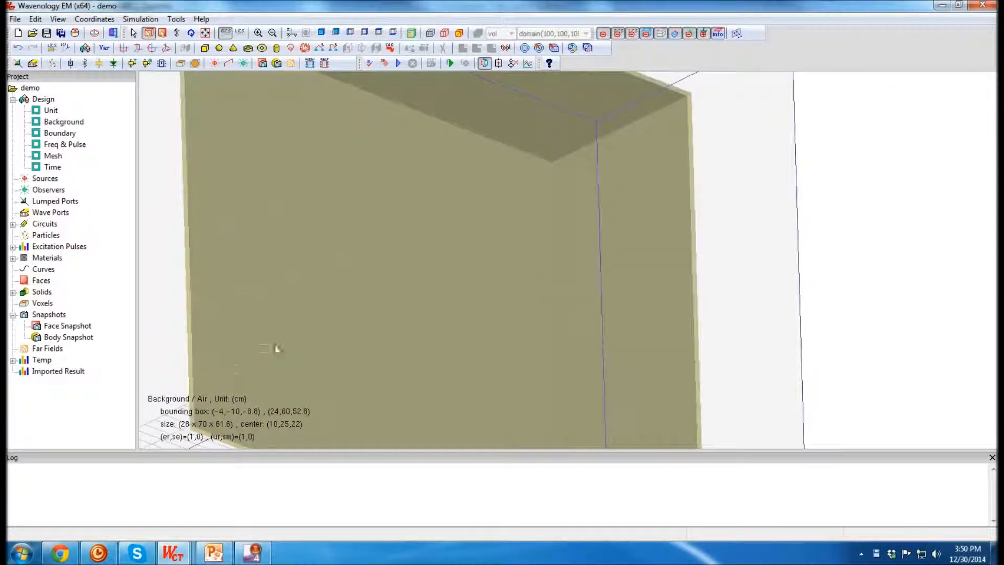
left_click(13, 292)
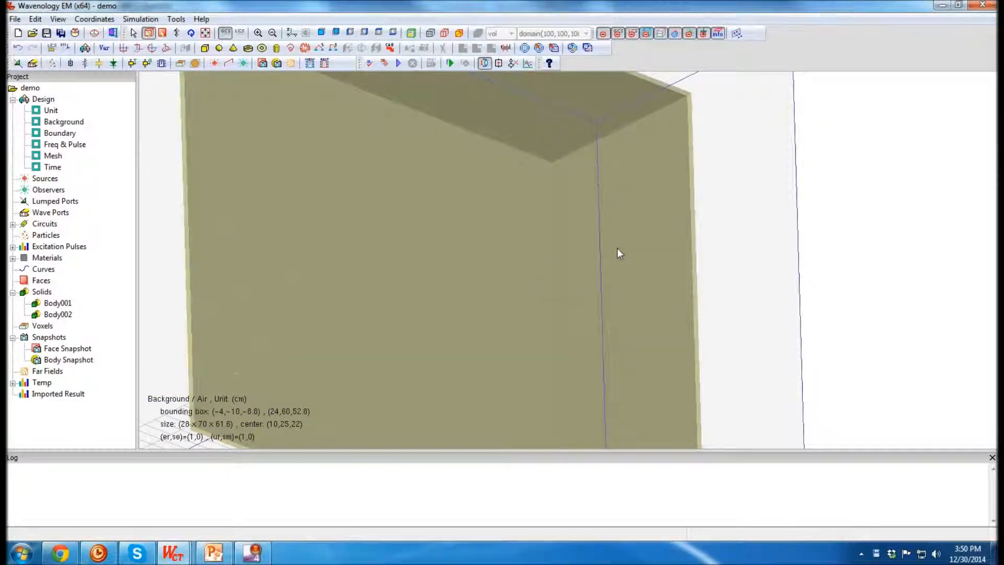
scroll(675, 287, "down", 5)
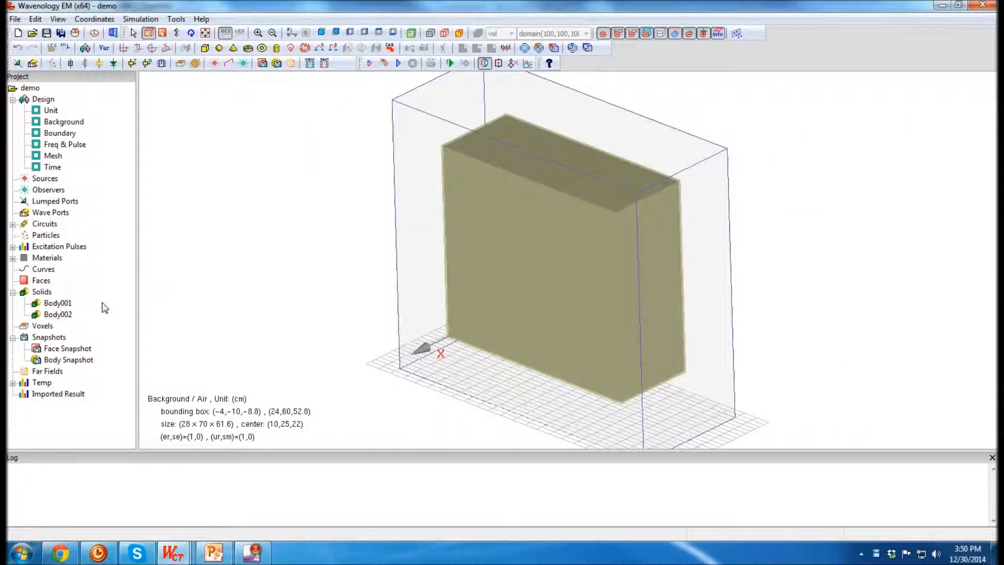
left_click(67, 314)
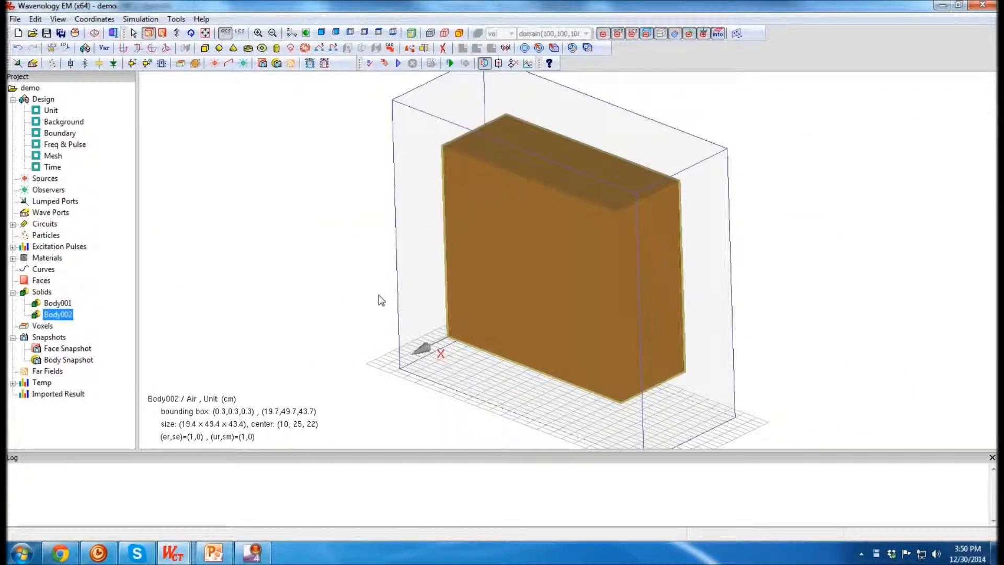
key("Delete")
left_click(808, 289)
Examine the hollow interior and thin walls of the PEC box from several angles
middle_click_drag(801, 203, 776, 244)
scroll(776, 246, "up", 4)
middle_click_drag(682, 208, 872, 158)
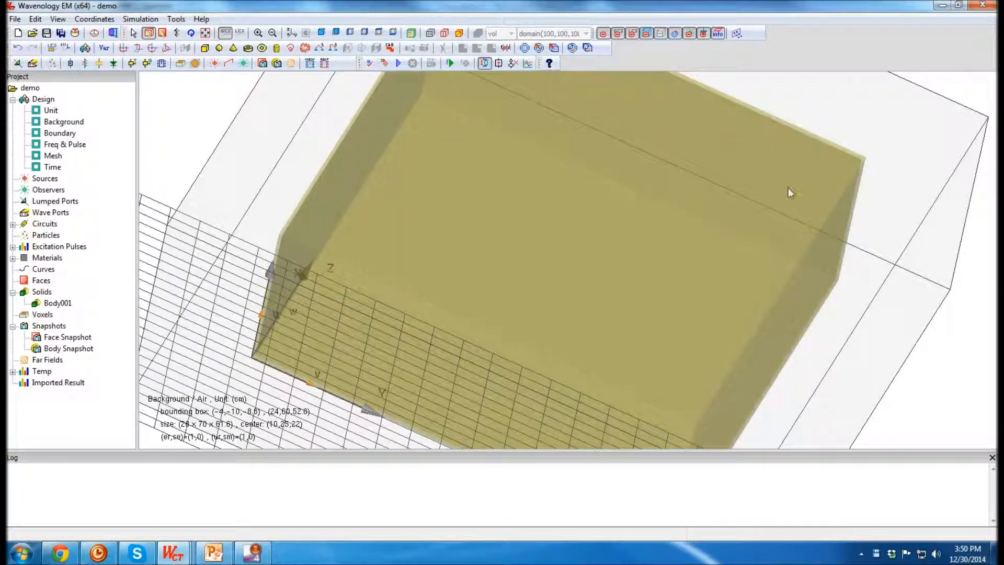
middle_click_drag(813, 141, 812, 197)
scroll(720, 259, "down", 6)
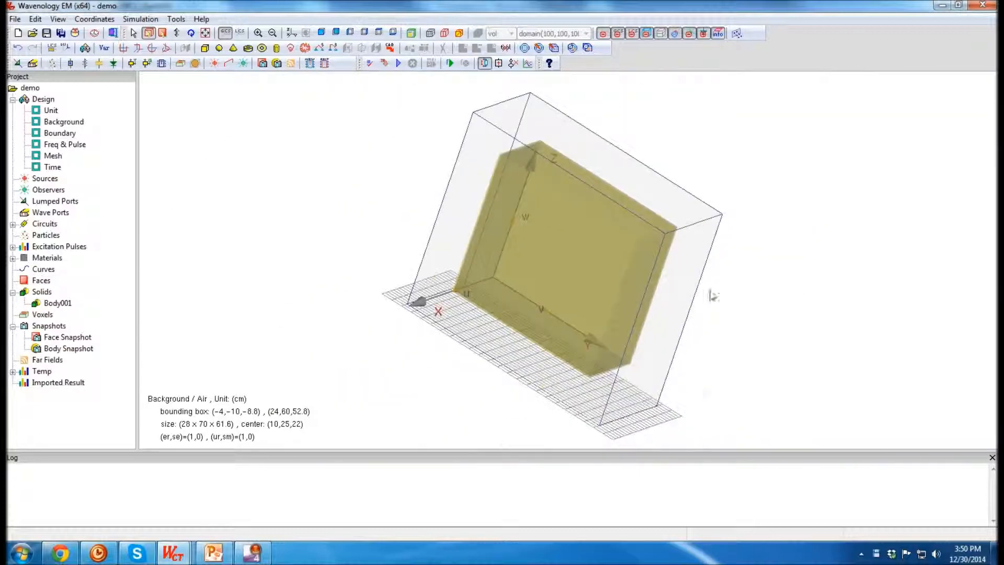
middle_click_drag(713, 296, 665, 286)
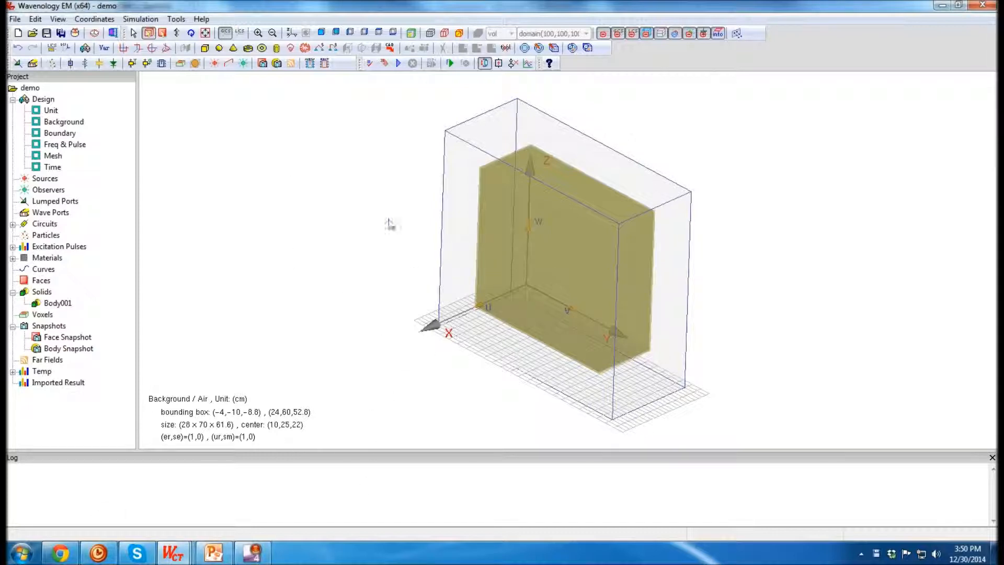
left_click_drag(221, 176, 621, 311)
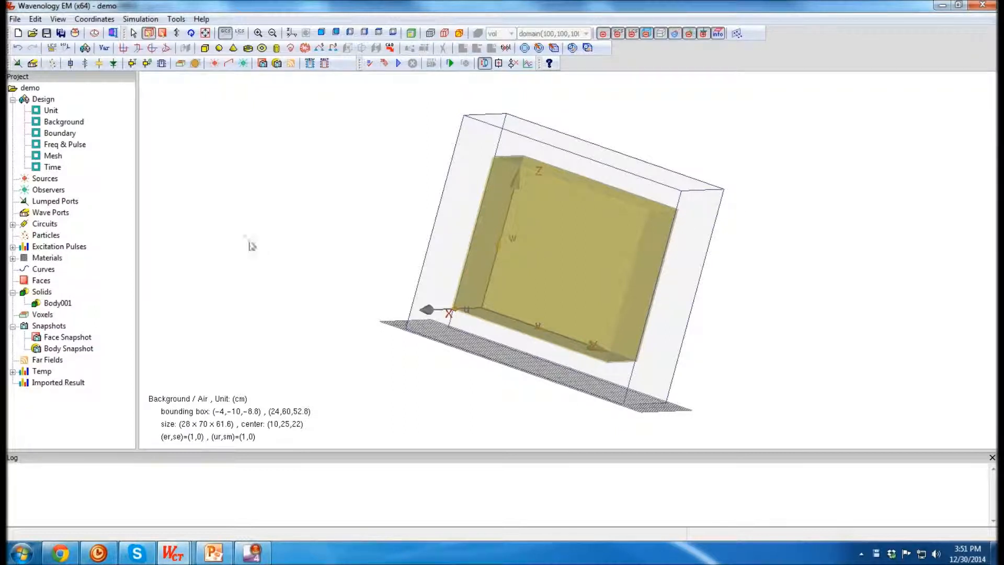
Create an electric dipole source at location 10, 25, 10 with polarization 1, 1, 1, using the project pulse
left_click(45, 180)
right_click(45, 180)
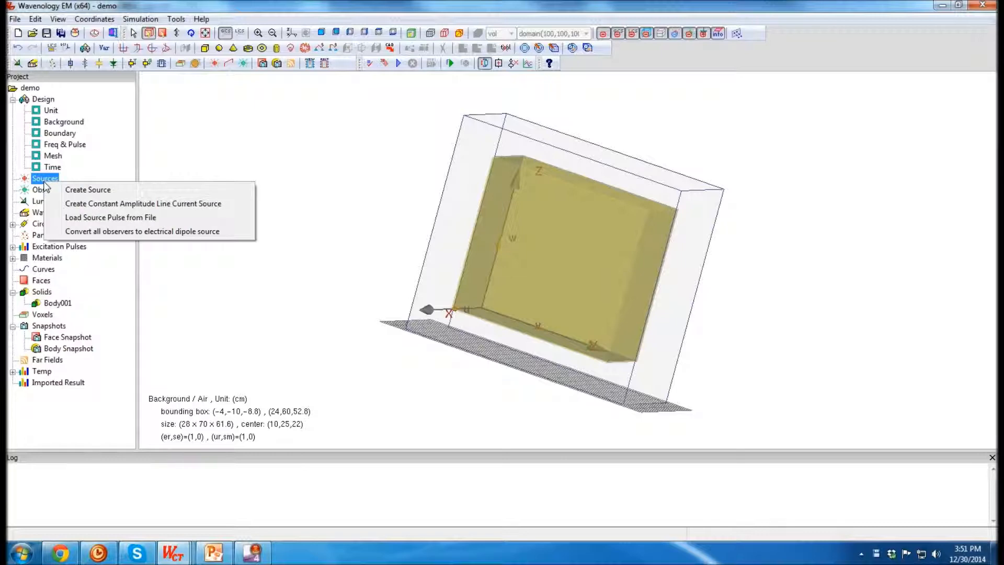
left_click(117, 193)
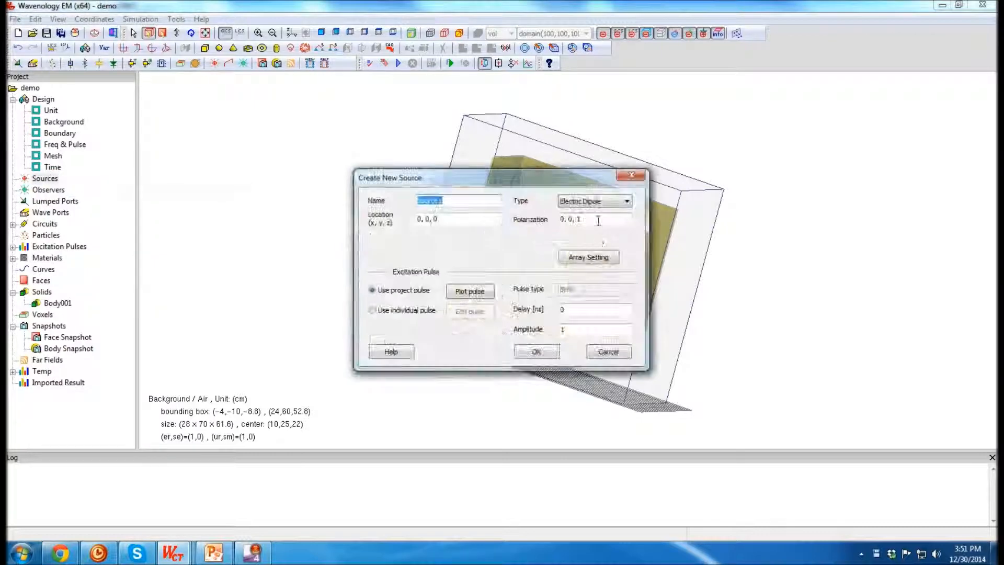
left_click_drag(571, 174, 422, 164)
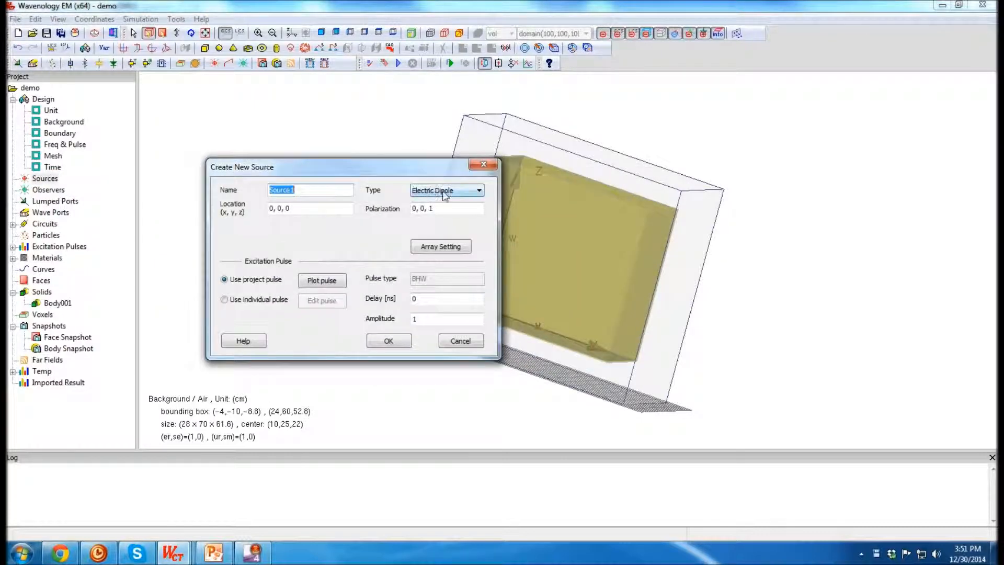
left_click_drag(440, 209, 340, 200)
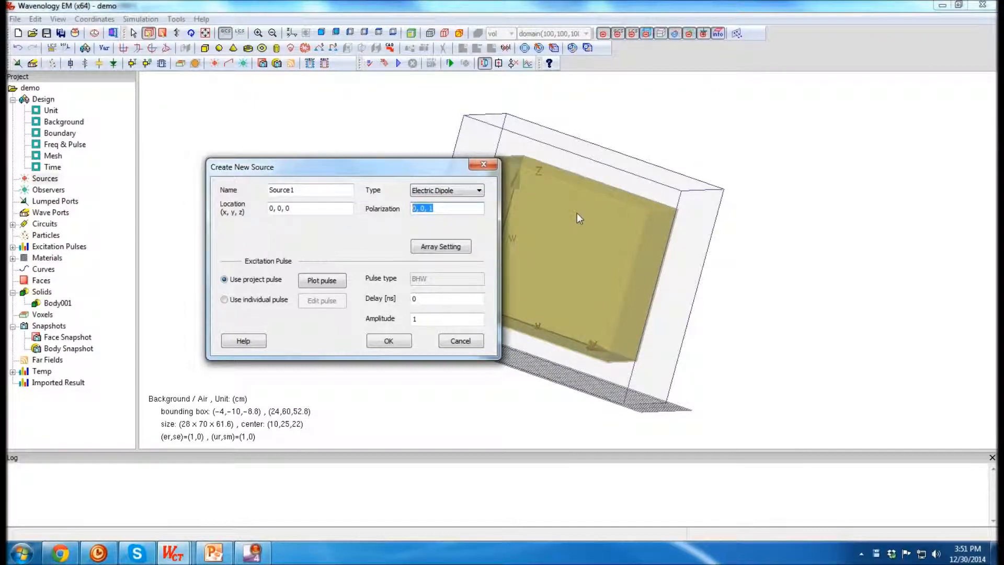
type("1 1 1")
key("shift+Tab")
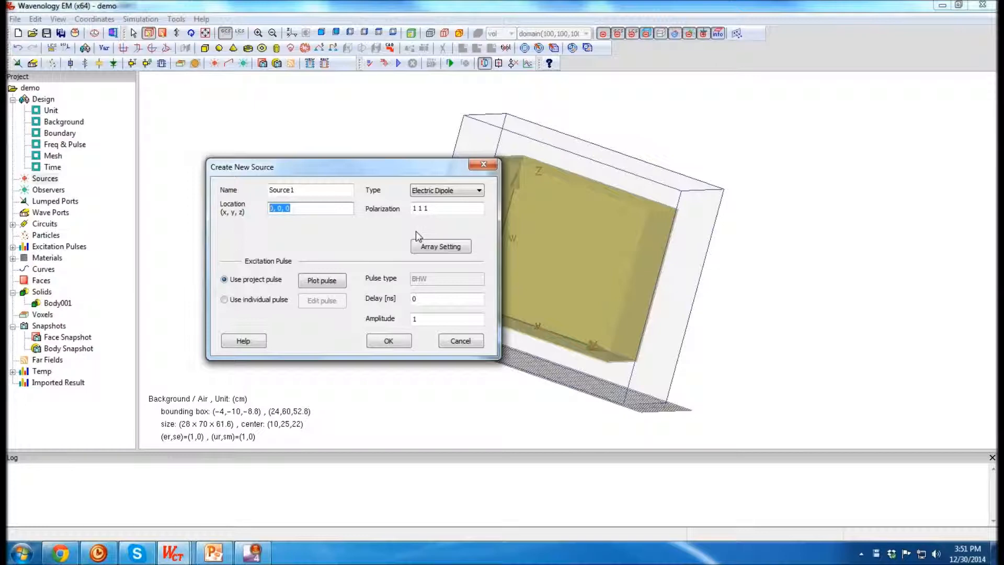
type("10 25 10")
left_click(387, 340)
Examine the dipole's position and diagonal orientation inside the PEC box from several angles
middle_click_drag(836, 299, 556, 322)
middle_click_drag(751, 325, 893, 247)
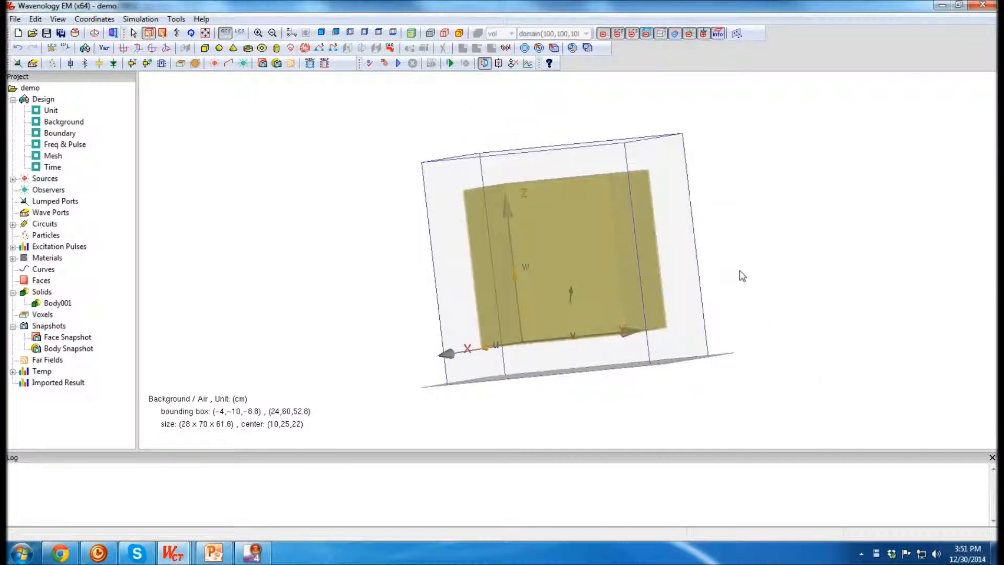
scroll(690, 325, "up", 2)
middle_click_drag(607, 304, 537, 303)
mouse_move(690, 310)
middle_mouse_down()
mouse_move(821, 313)
mouse_move(758, 253)
mouse_move(688, 307)
middle_mouse_up()
scroll(695, 285, "up", 4)
middle_click_drag(527, 335, 700, 413)
middle_click_drag(549, 346, 698, 402)
middle_click_drag(610, 348, 532, 343)
scroll(532, 343, "up", 2)
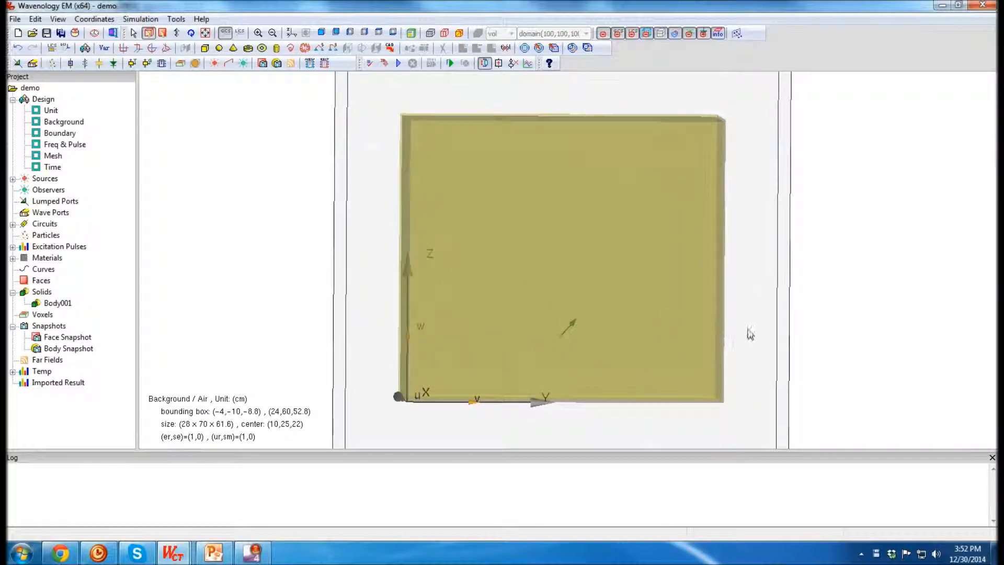
middle_click_drag(633, 285, 725, 283)
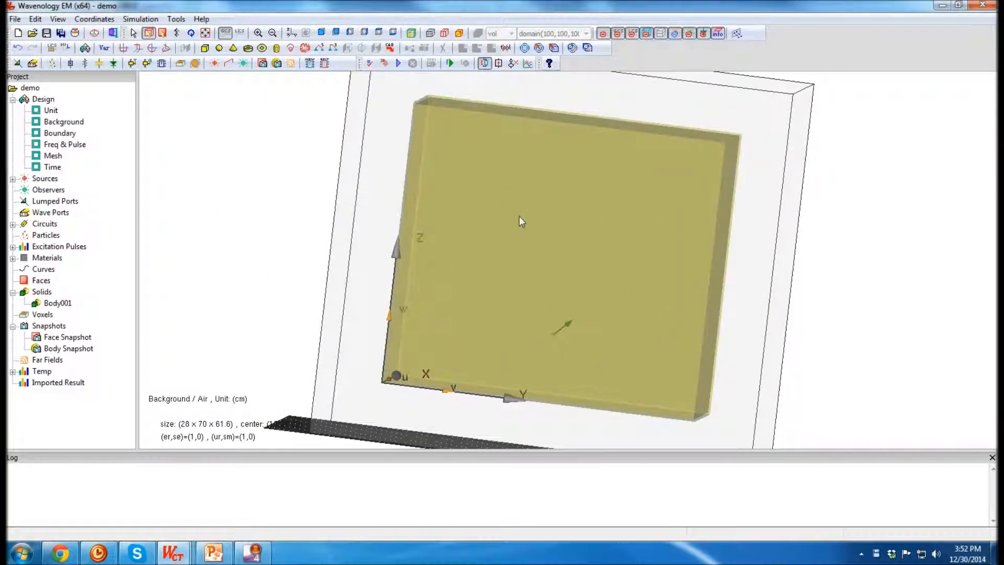
middle_click_drag(507, 192, 603, 278)
scroll(602, 277, "down", 3)
middle_click_drag(704, 175, 625, 270)
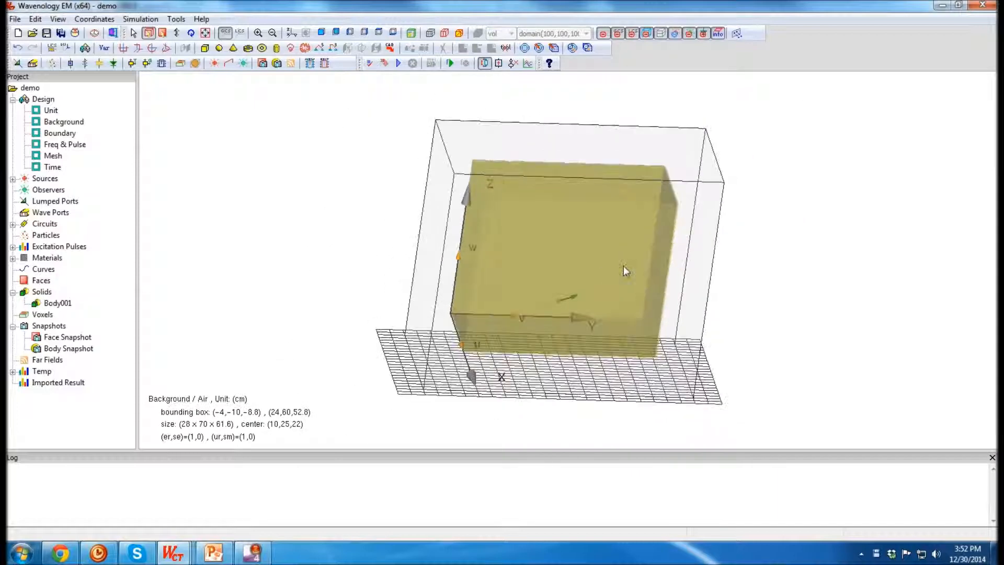
Create an observer at X 10, Y 25, Z 20 that captures all E and H field components
left_click(47, 190)
right_click(50, 195)
left_click(92, 198)
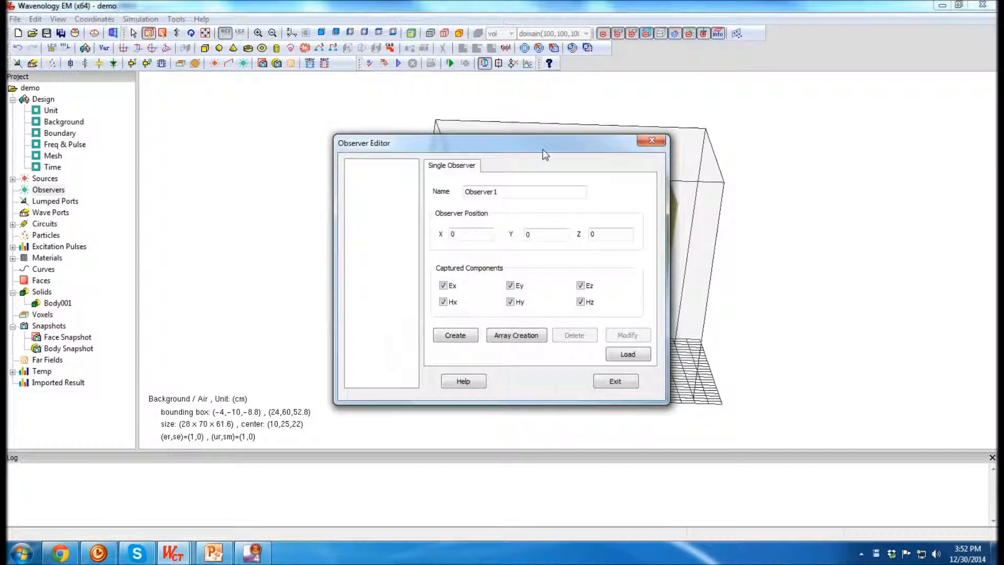
left_click_drag(544, 149, 257, 128)
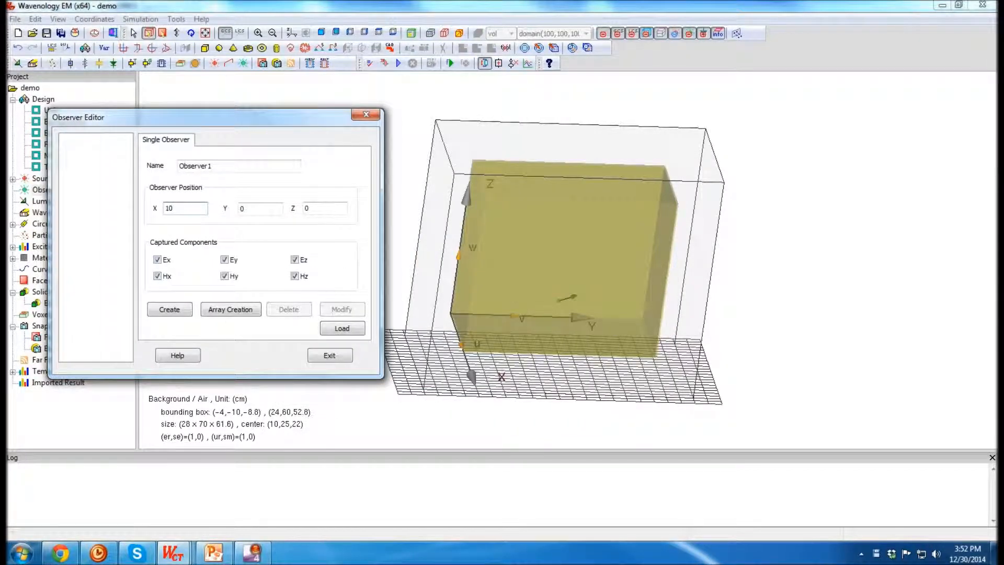
key("Tab")
type("2")
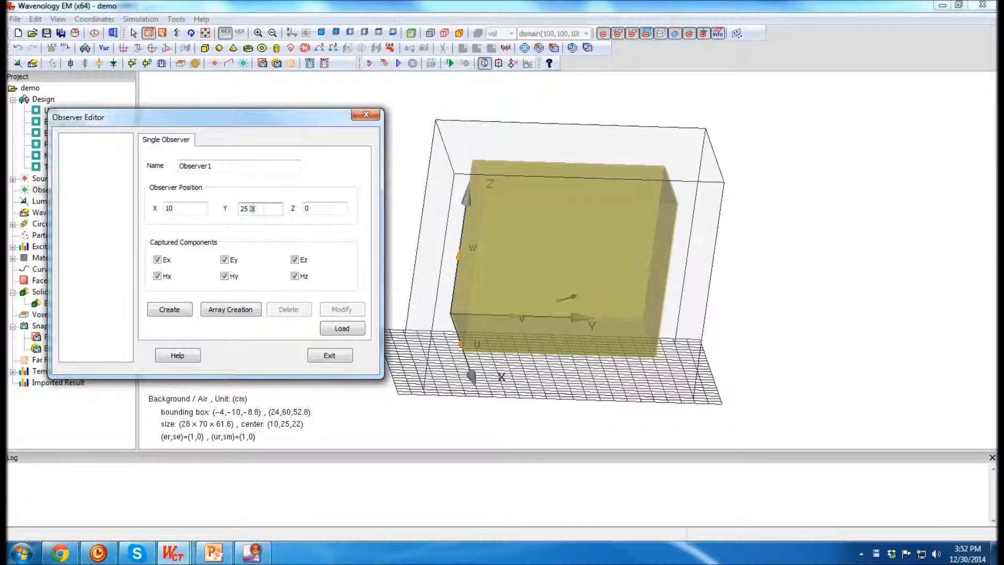
left_click(307, 208)
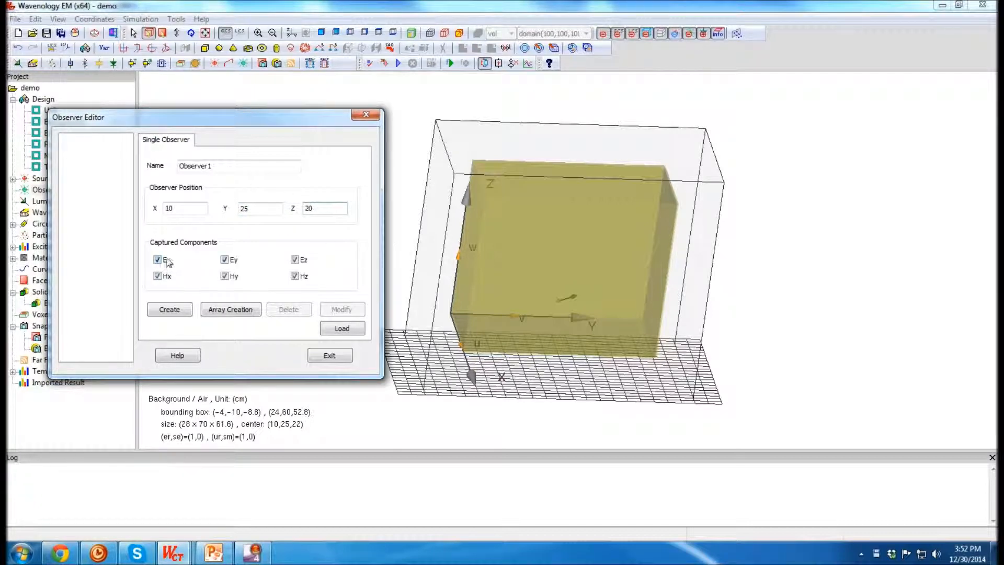
left_click(168, 310)
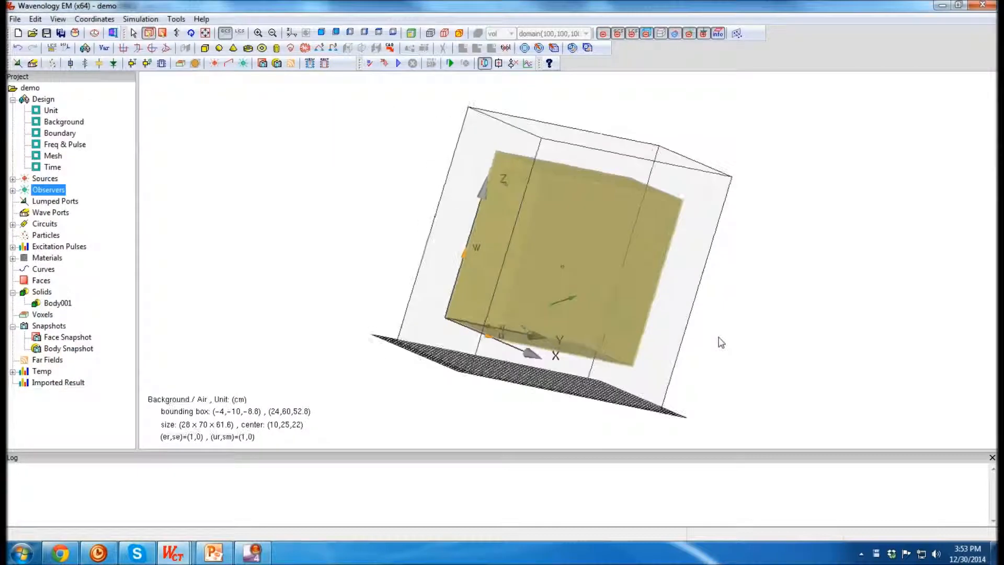
List the observers and examine where Observer1 sits relative to the PEC box and the dipole
middle_click_drag(719, 337, 780, 330)
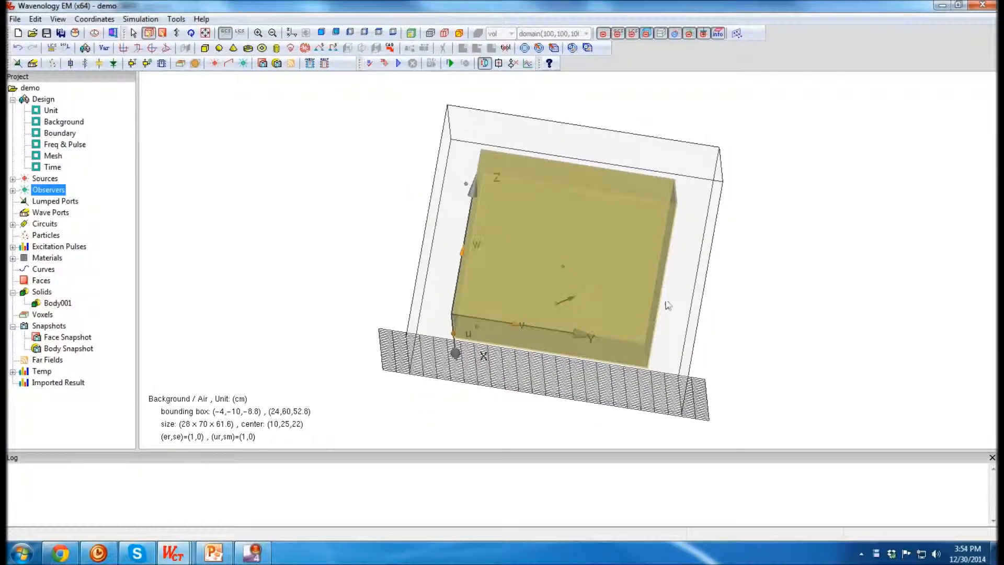
left_click(12, 191)
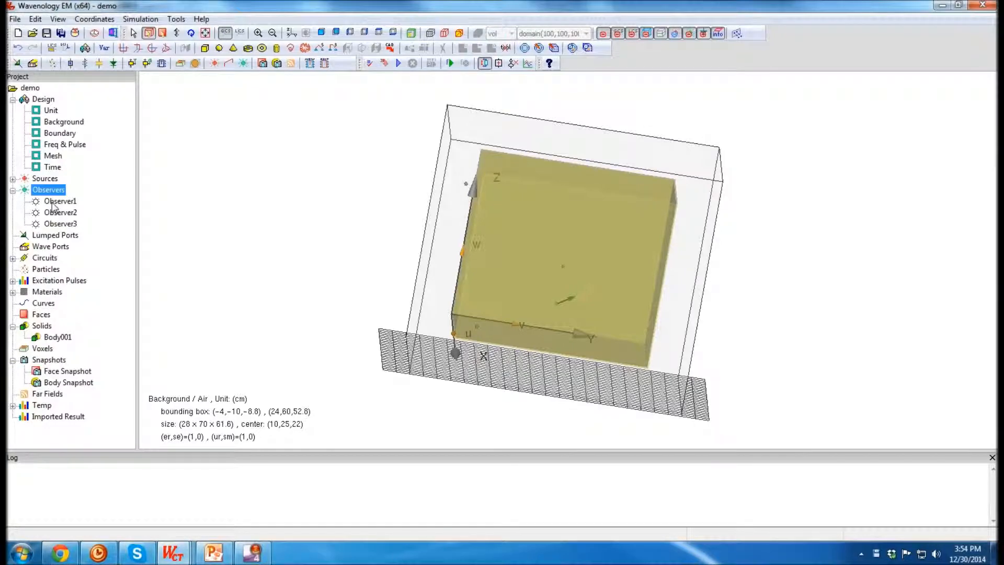
left_click(57, 202)
mouse_move(273, 218)
middle_mouse_down()
mouse_move(455, 291)
mouse_move(611, 311)
mouse_move(287, 209)
middle_mouse_up()
middle_click_drag(804, 306, 632, 261)
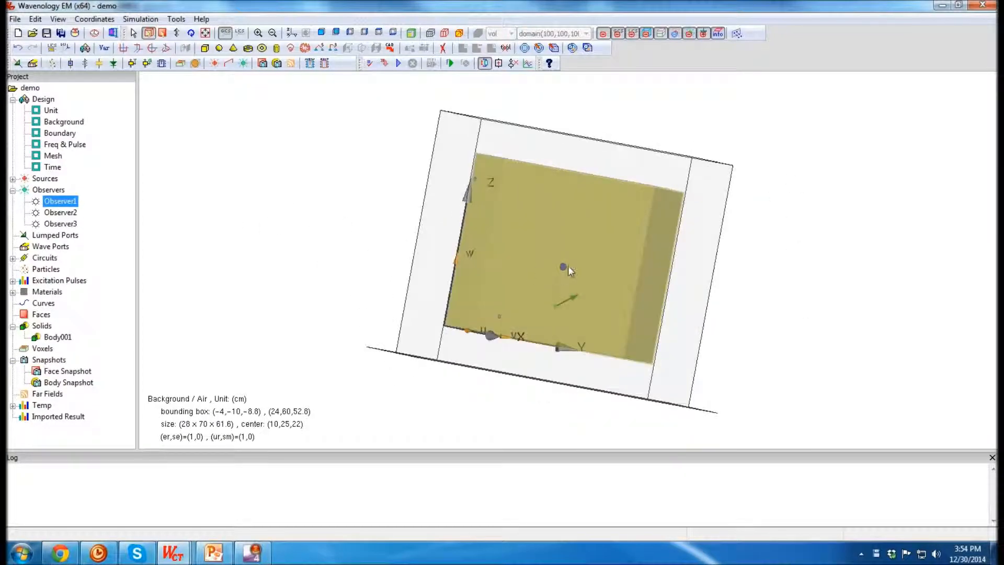
left_click(825, 278)
scroll(579, 286, "up", 5)
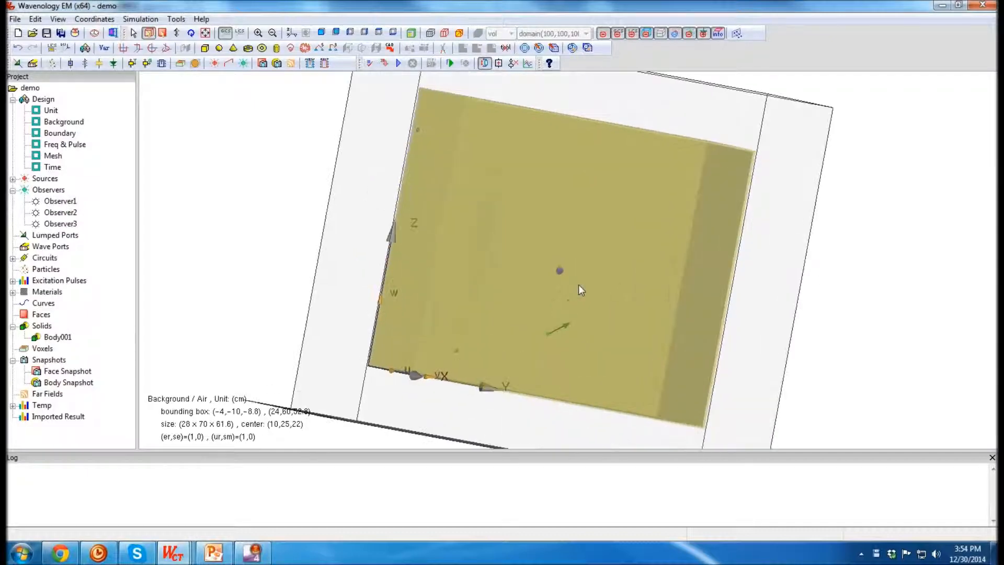
middle_click_drag(530, 289, 340, 260)
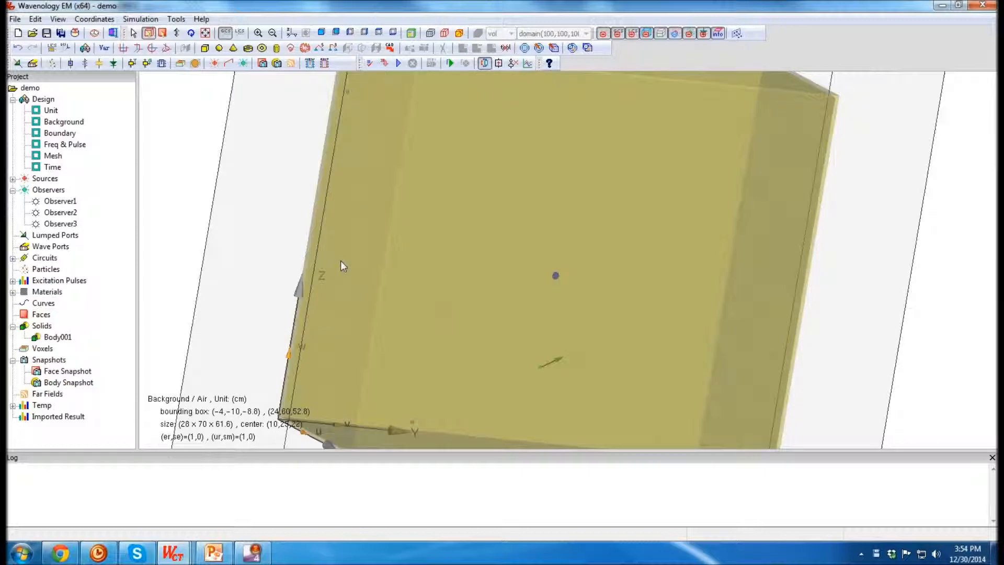
scroll(340, 261, "down", 3)
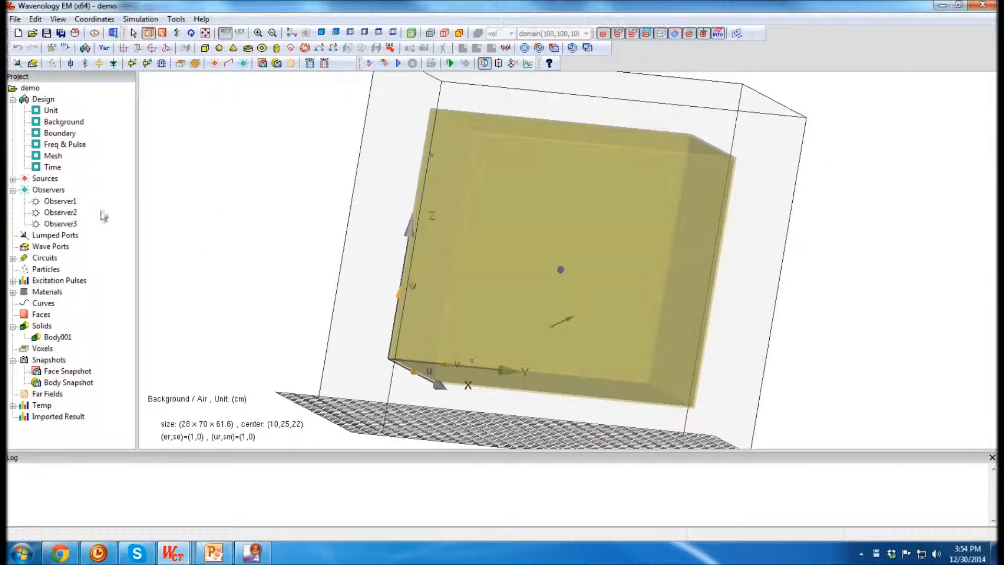
Highlight Observer2 and Observer3 in turn and examine their positions relative to the PEC box
left_click(61, 213)
middle_click_drag(378, 225, 728, 264)
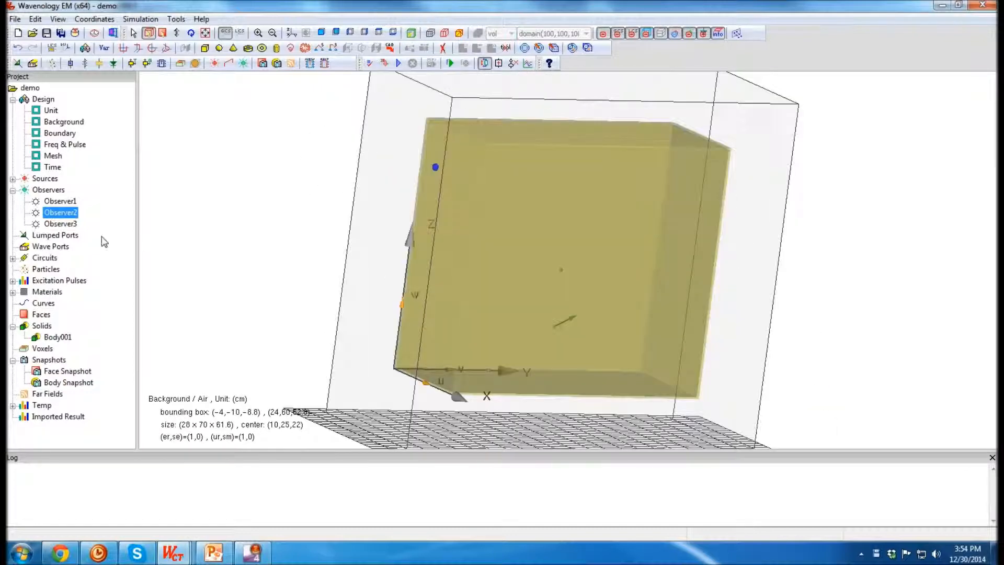
left_click(61, 224)
middle_click_drag(295, 275, 688, 370)
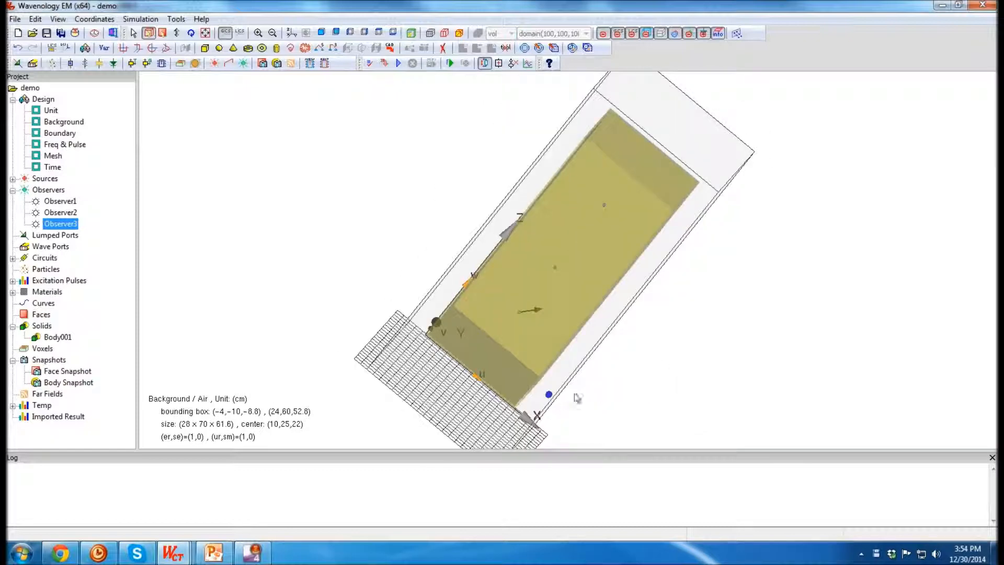
middle_click_drag(580, 404, 515, 307)
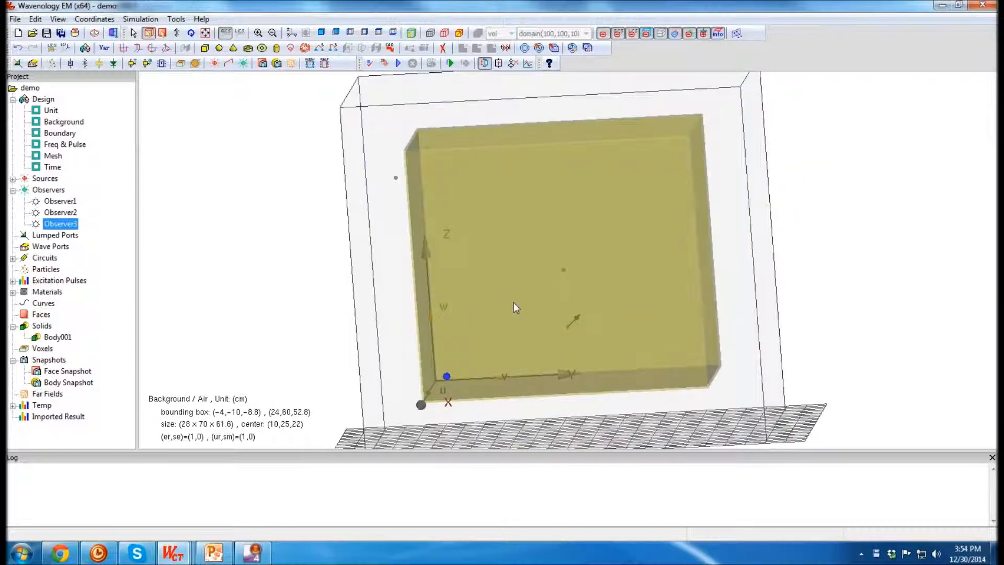
left_click(881, 293)
scroll(712, 287, "down", 7)
scroll(712, 287, "up", 6)
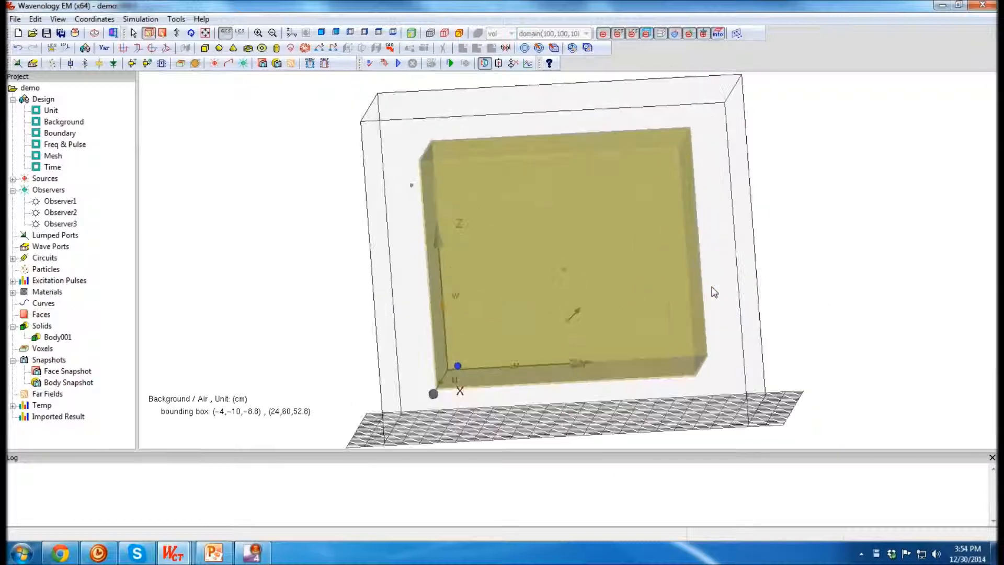
scroll(714, 292, "up", 2)
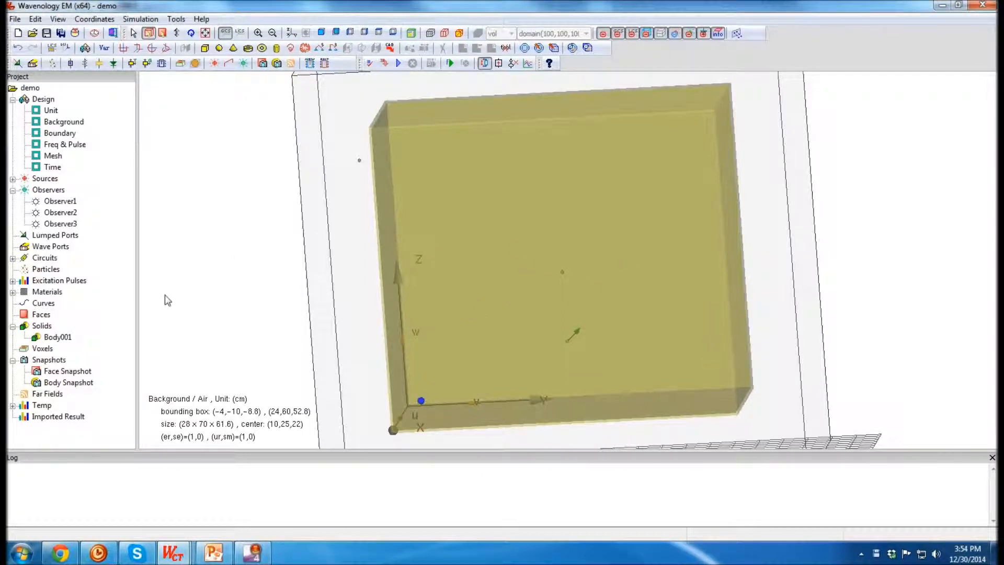
Start defining a new face snapshot and move its dialog clear of the model
left_click(80, 371)
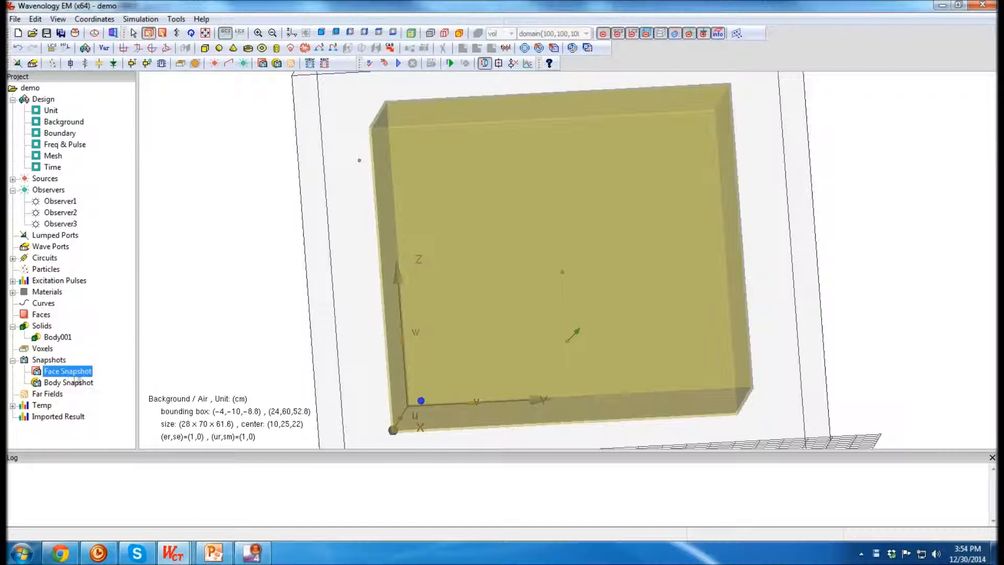
left_click_drag(707, 200, 628, 234)
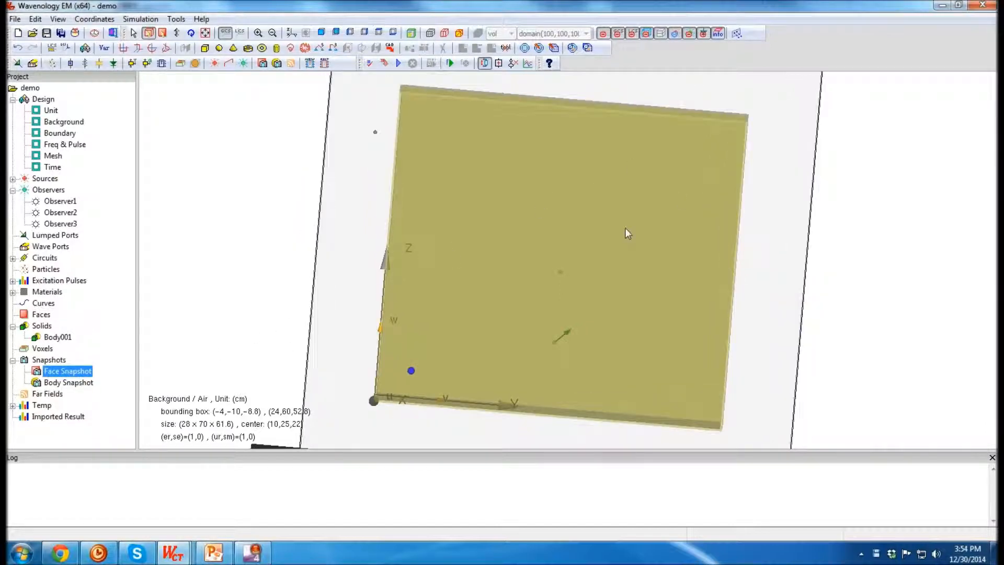
left_click(811, 287)
scroll(811, 287, "down", 5)
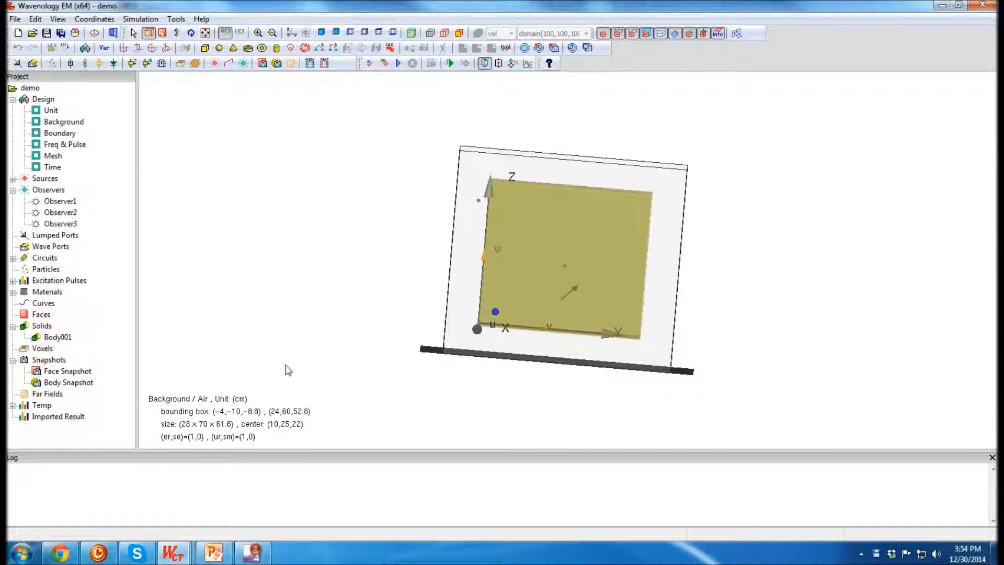
left_click(63, 373)
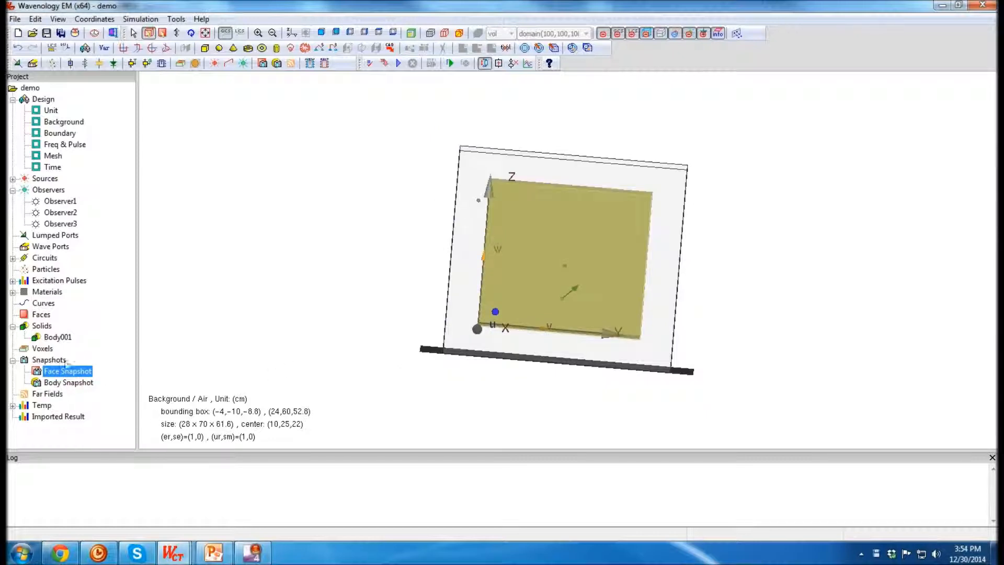
right_click(63, 372)
left_click(115, 381)
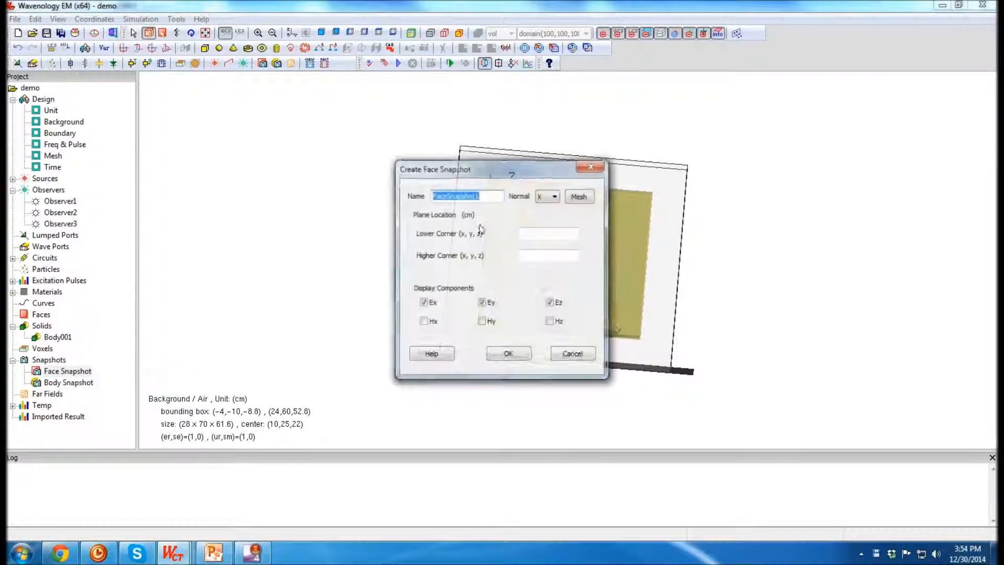
left_click_drag(517, 178, 297, 122)
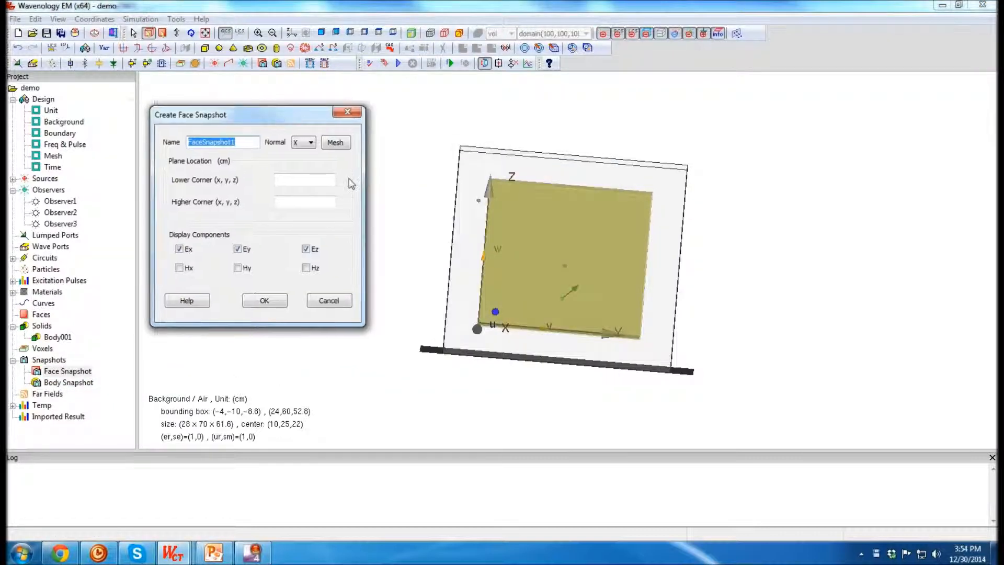
Switch to the CavityEMC0 project, close its observer editor and check the settings of FaceSnapshot1 for reference
left_click(174, 552)
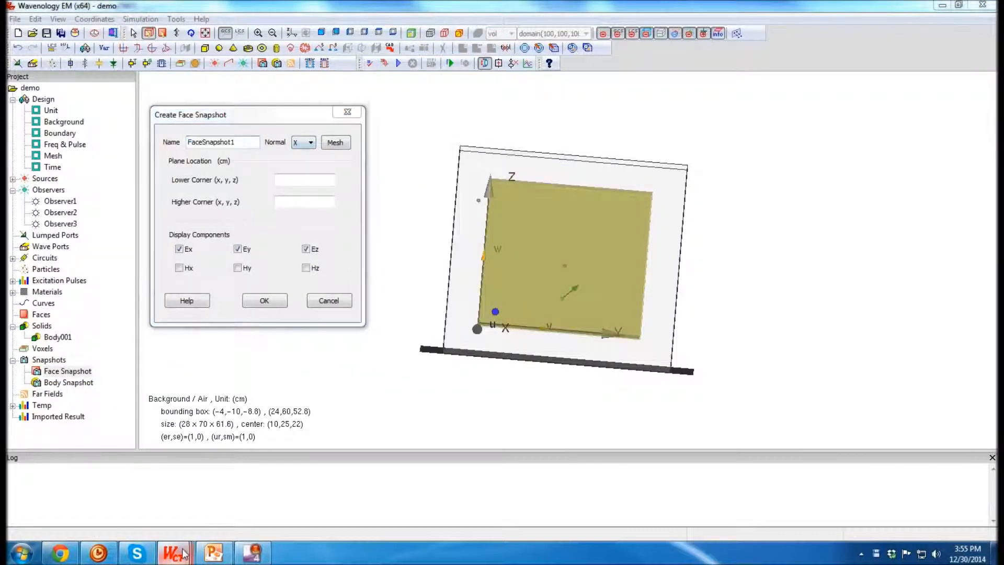
left_click(104, 500)
left_click(615, 381)
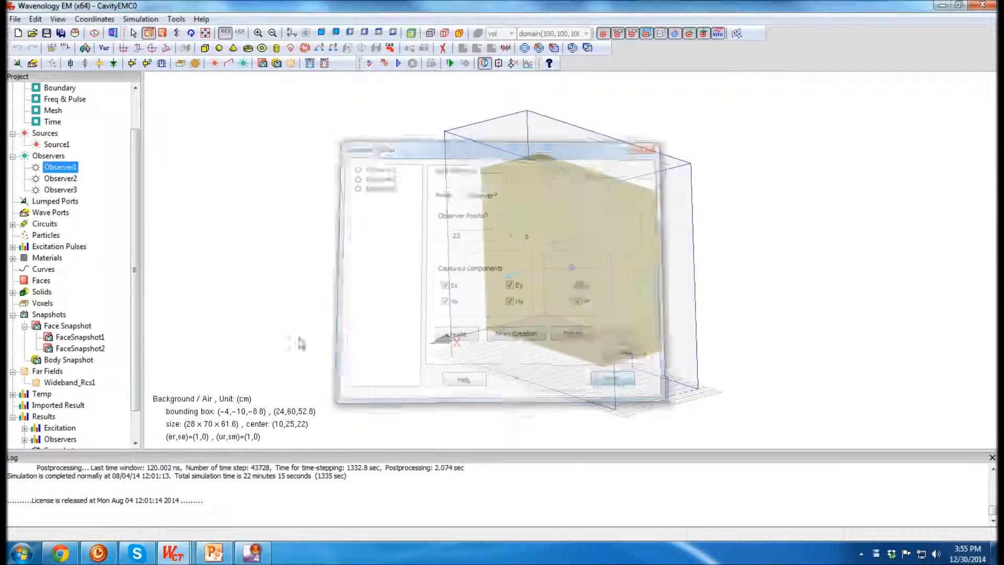
left_click(75, 339)
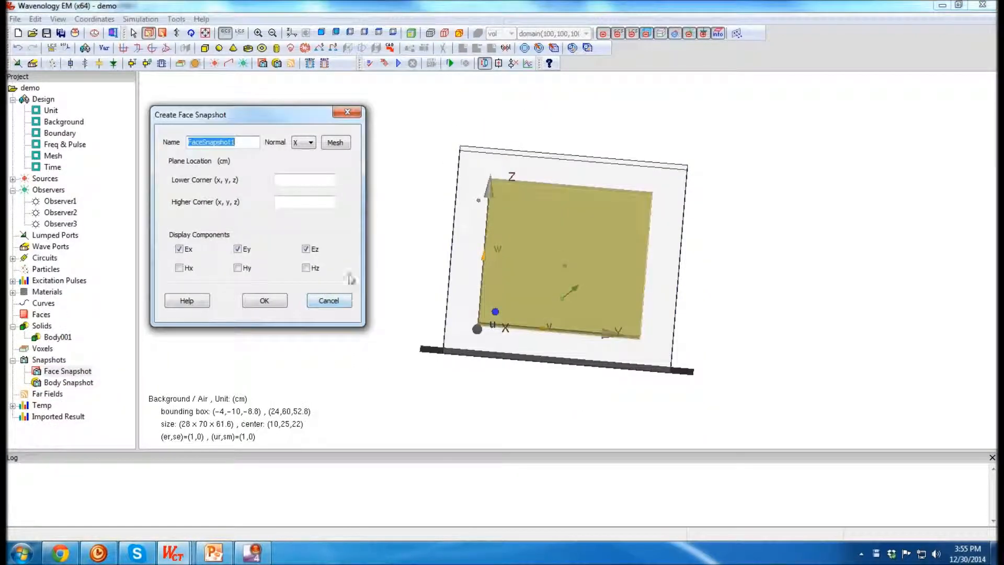
Create an X-normal face snapshot from lower corner 3 -10 -6 to higher corner 3 60 52 cm, and highlight it in the model
left_click(315, 178)
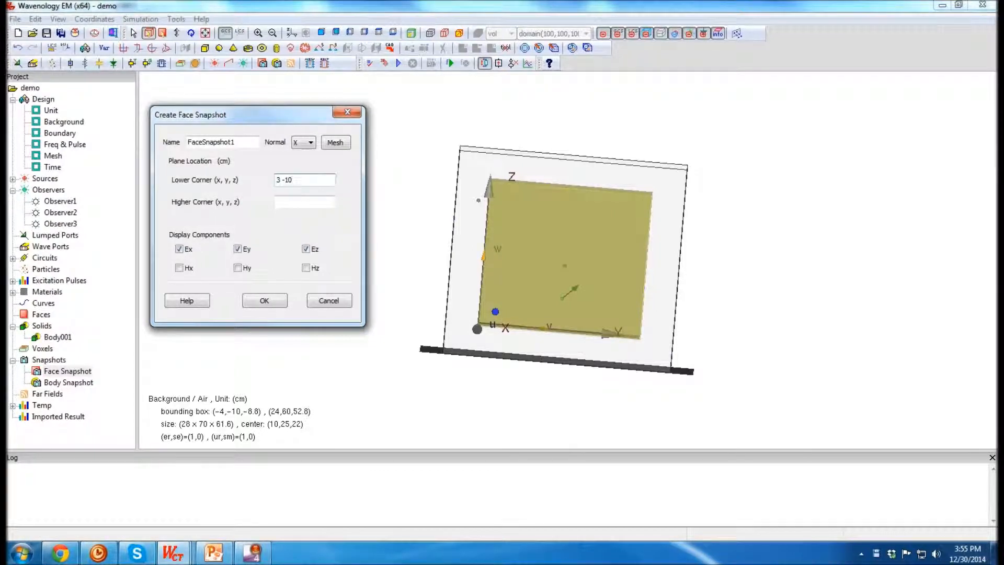
type("3 -10")
left_click(264, 301)
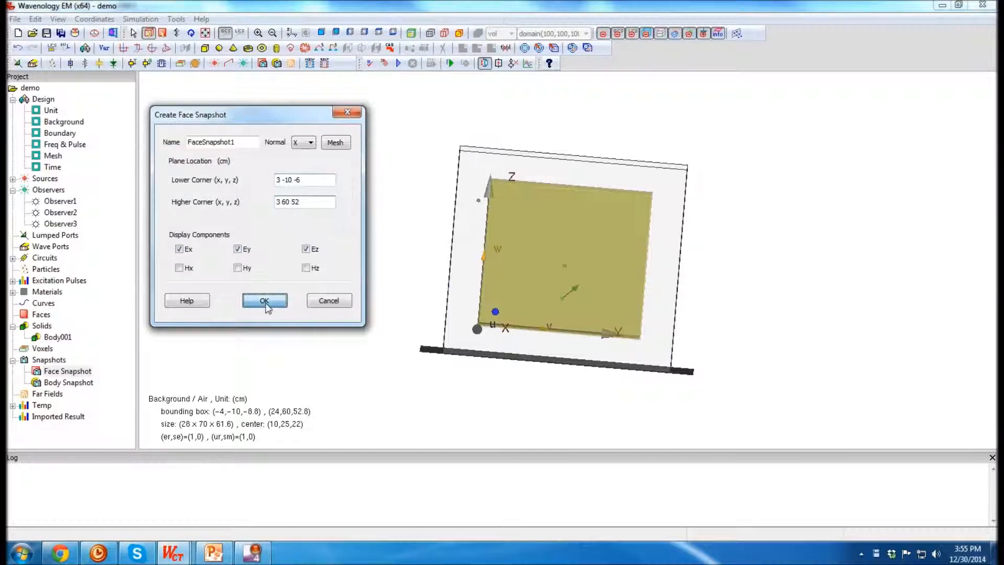
left_click(25, 372)
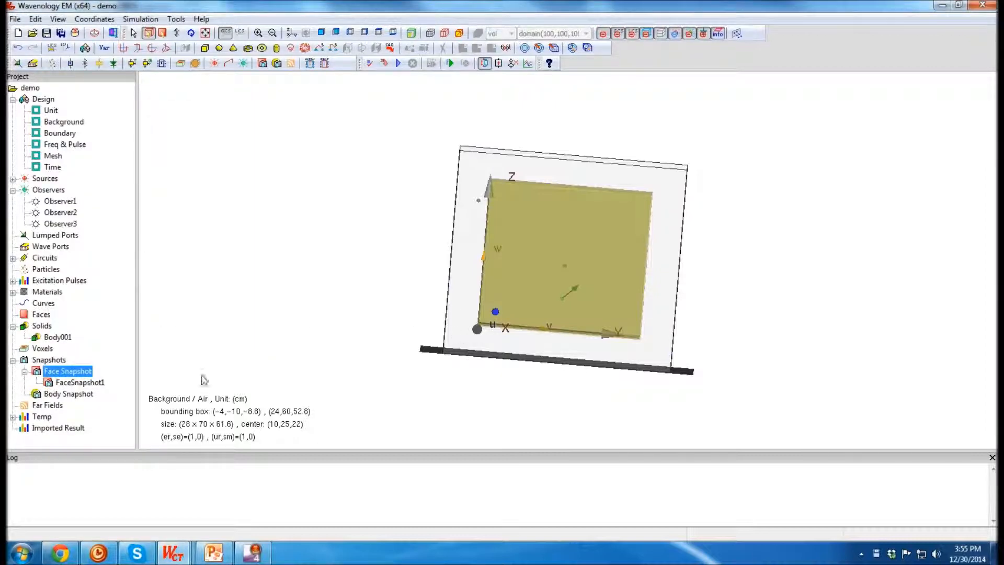
left_click(79, 383)
middle_click_drag(396, 217, 518, 237)
Create a second face snapshot with Y normal at y = 6 cm, with lower corner -4 6 -6 and reaching x = 24
right_click(82, 371)
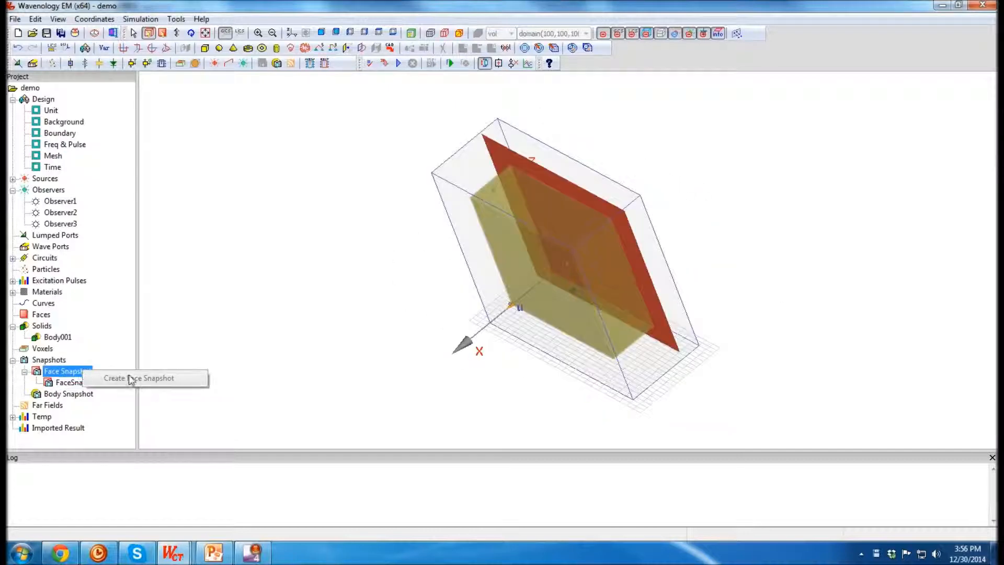
left_click(318, 333)
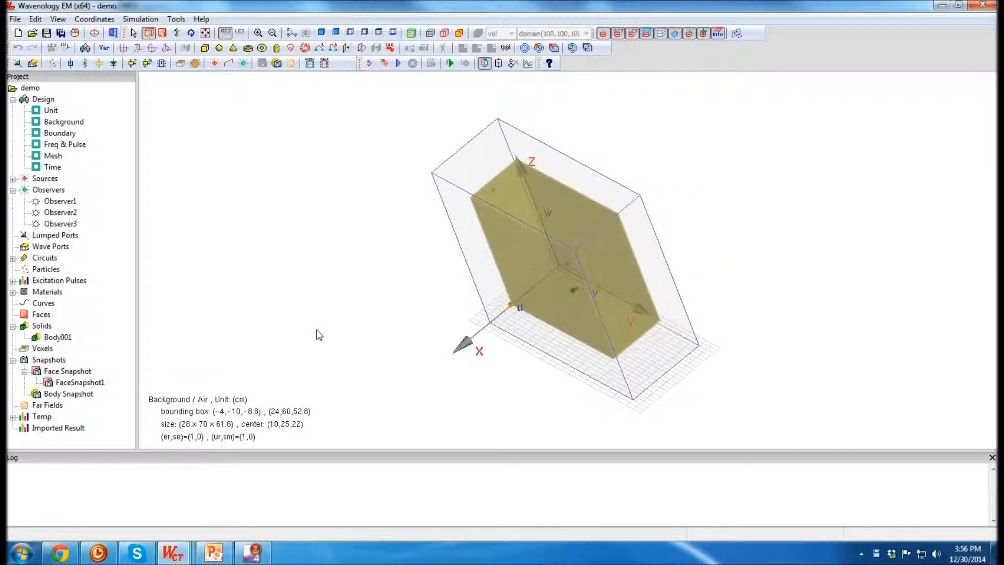
right_click(67, 371)
left_click(126, 378)
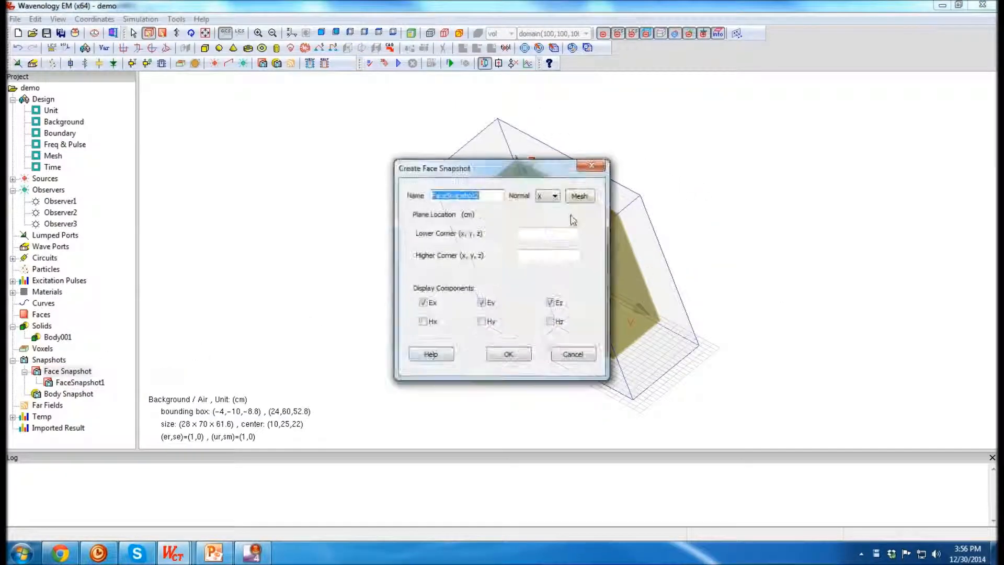
left_click_drag(539, 168, 322, 168)
left_click(335, 195)
left_click(335, 214)
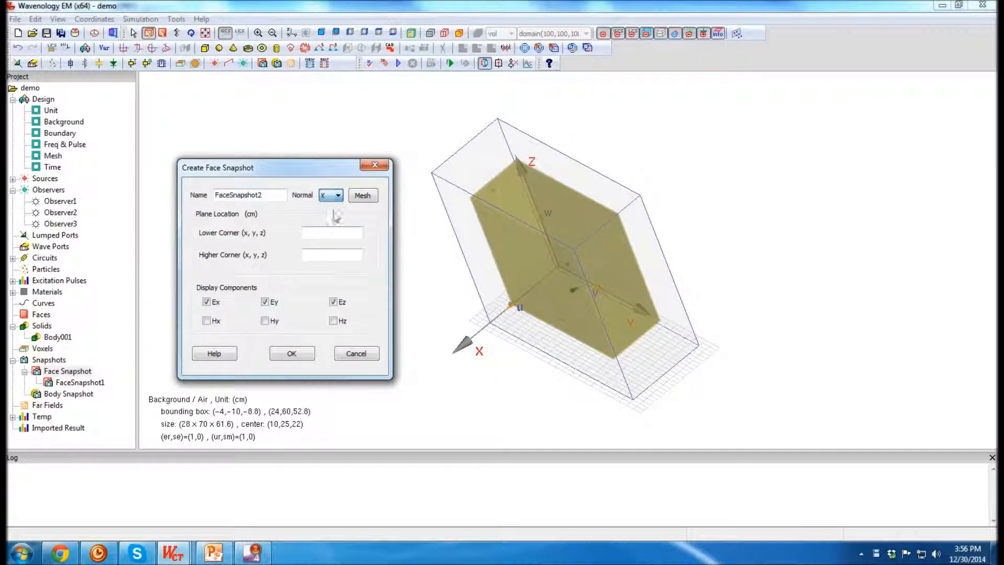
left_click(341, 236)
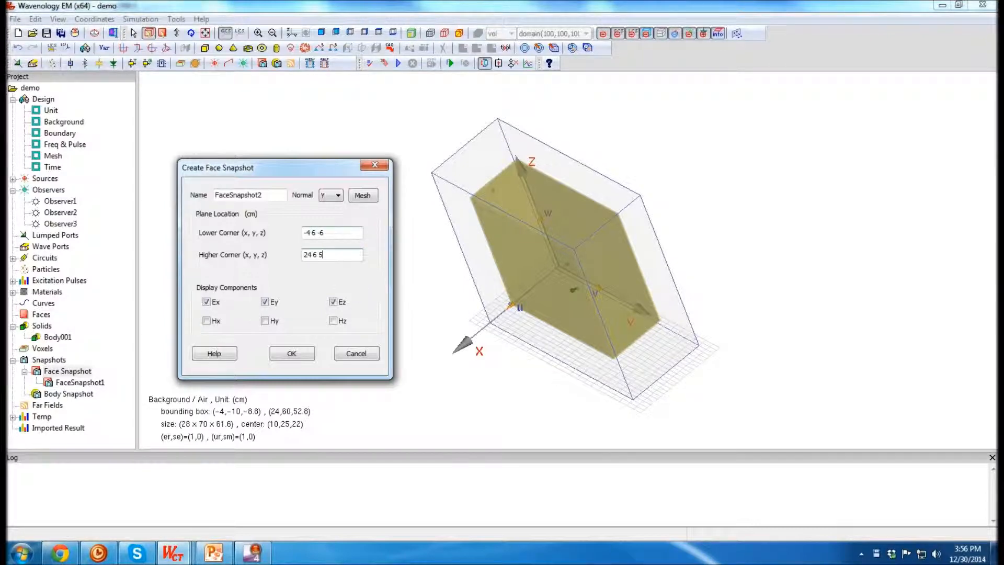
left_click(293, 354)
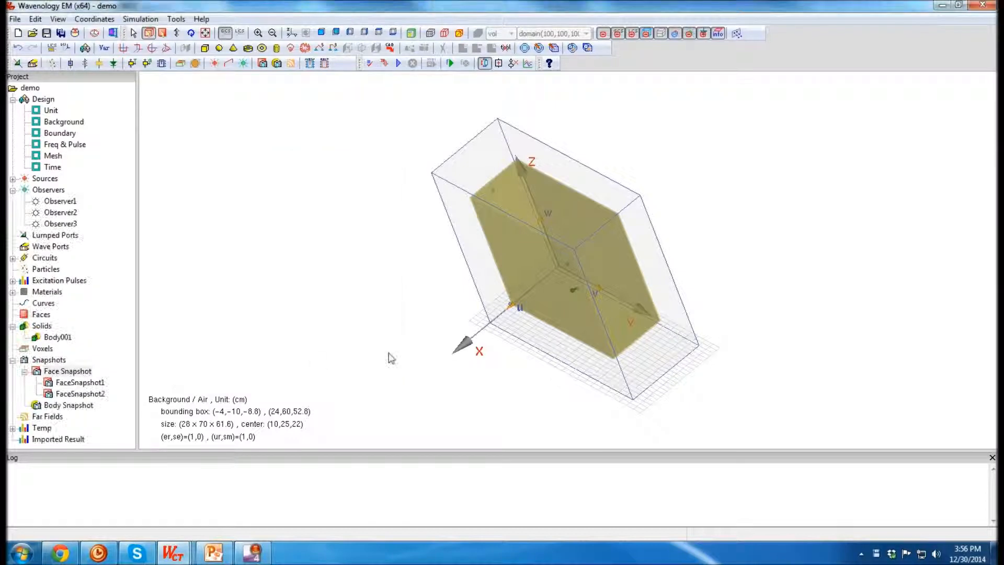
Highlight FaceSnapshot2 and examine how its plane cuts through the PEC box from several angles
left_click(88, 394)
middle_click_drag(705, 304, 809, 225)
middle_click_drag(568, 261, 667, 298)
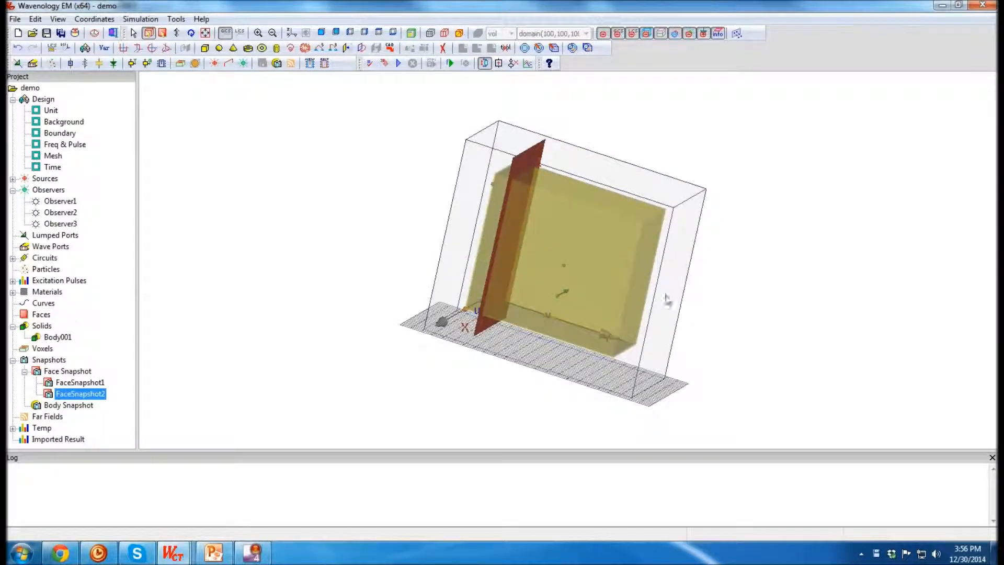
middle_click_drag(623, 275, 645, 262)
middle_click_drag(642, 302, 784, 250)
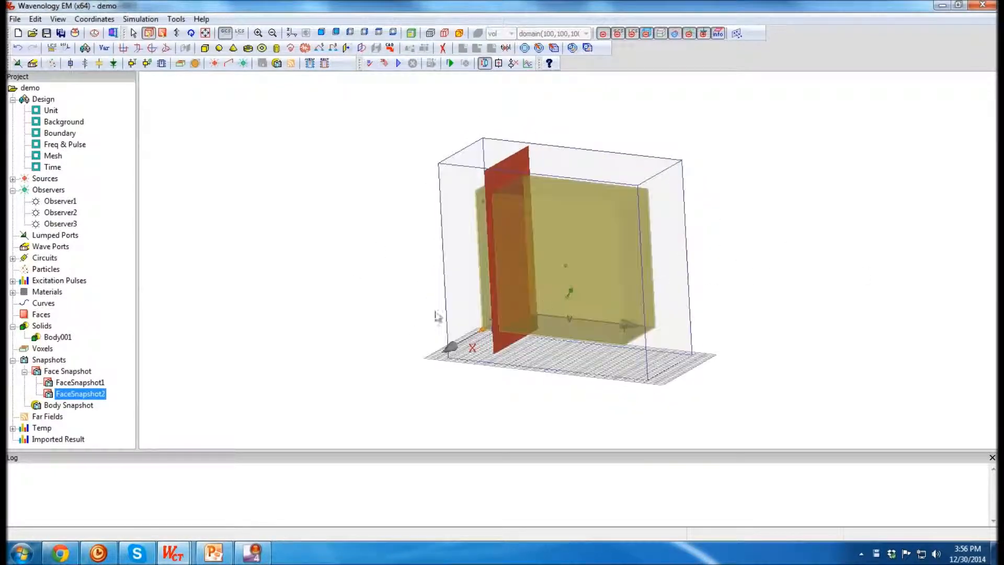
left_click(289, 363)
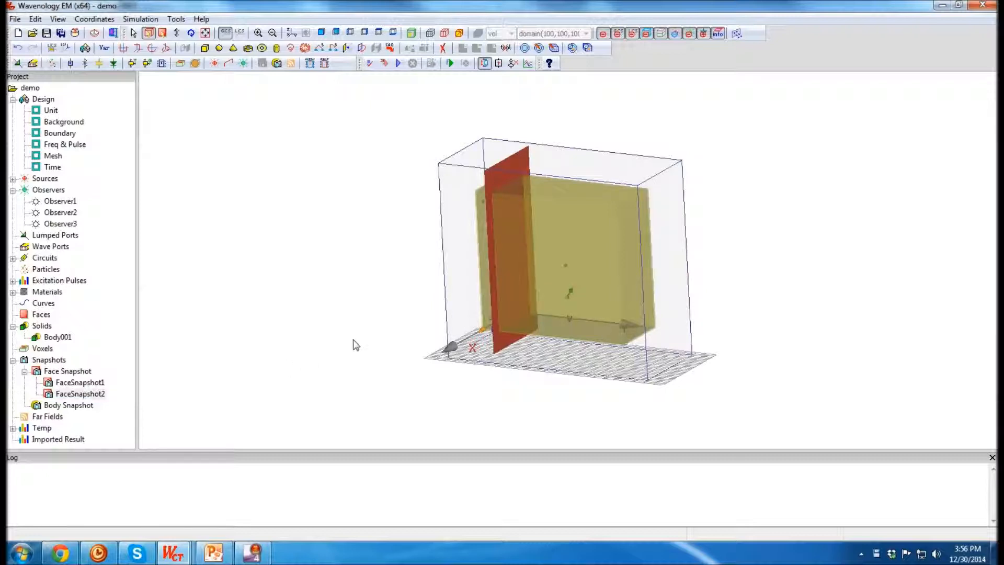
scroll(397, 321, "down", 2)
scroll(397, 322, "up", 2)
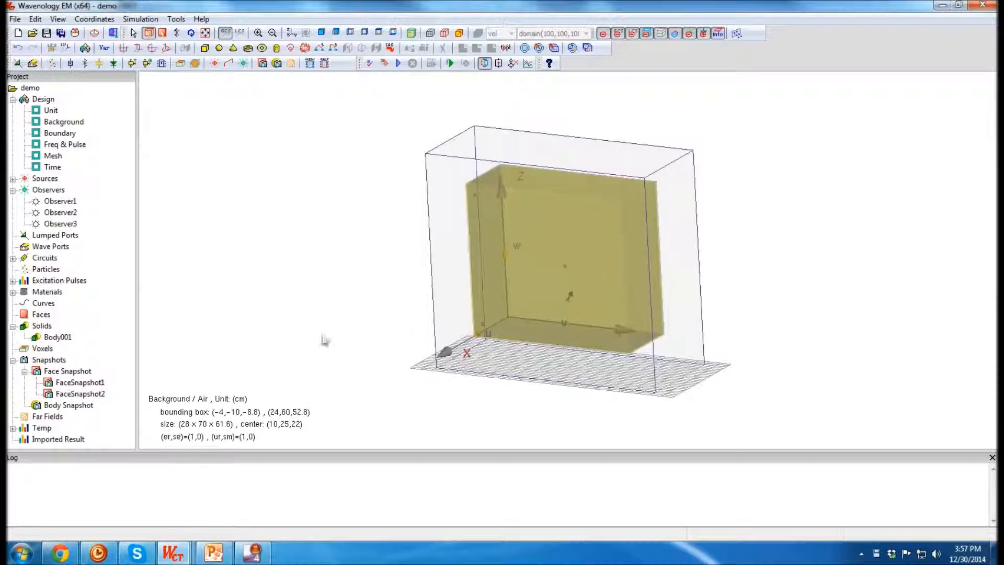
Add a wideband RCS far-field monitor with theta 90 degrees, phi 0 degrees and distance 30
right_click(47, 418)
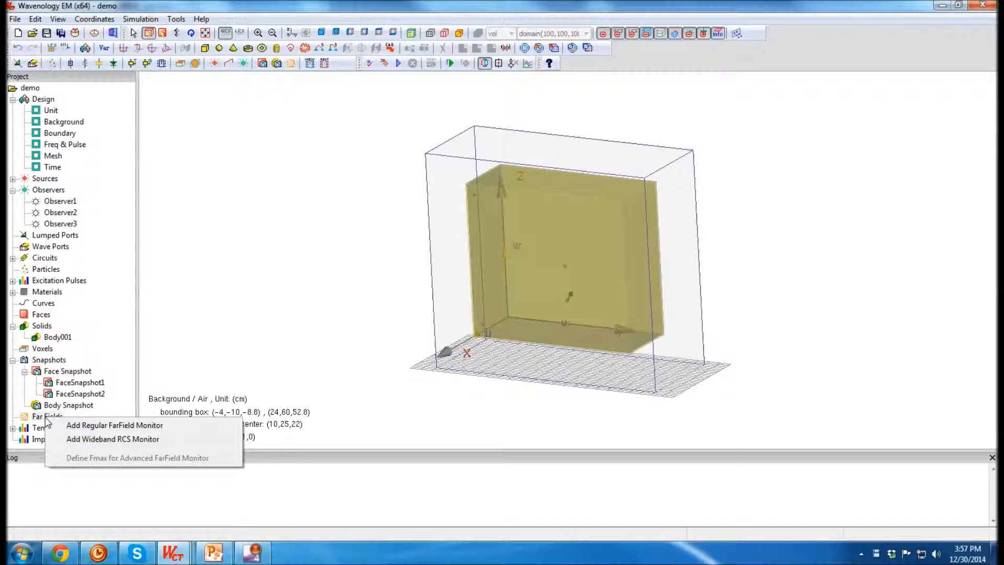
left_click(82, 442)
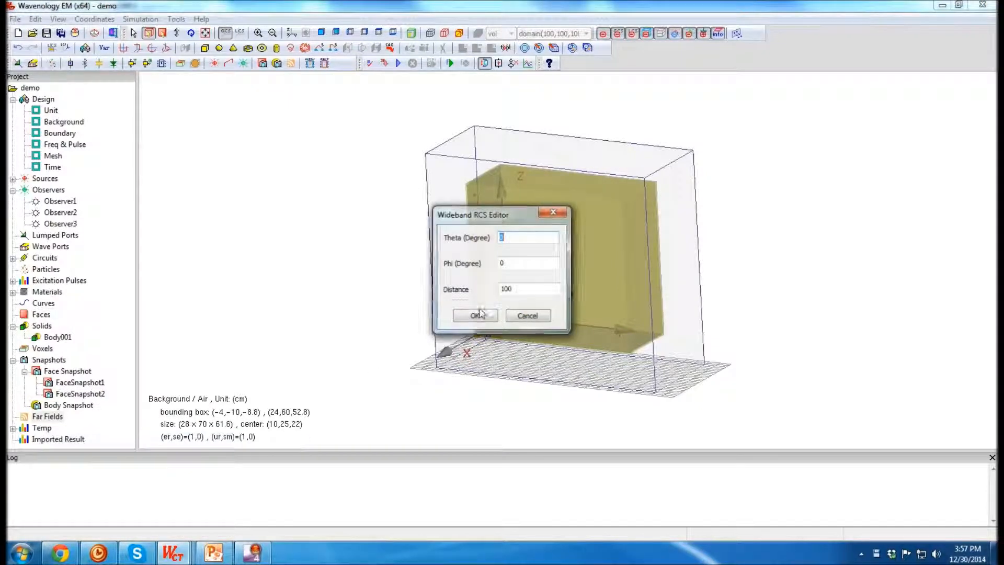
left_click_drag(506, 219, 292, 190)
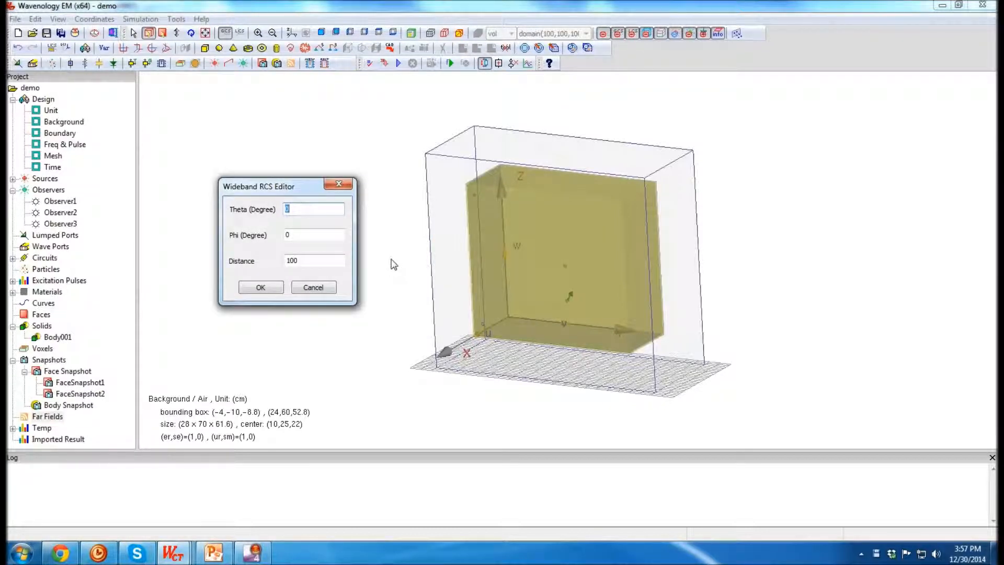
left_click_drag(303, 186, 282, 189)
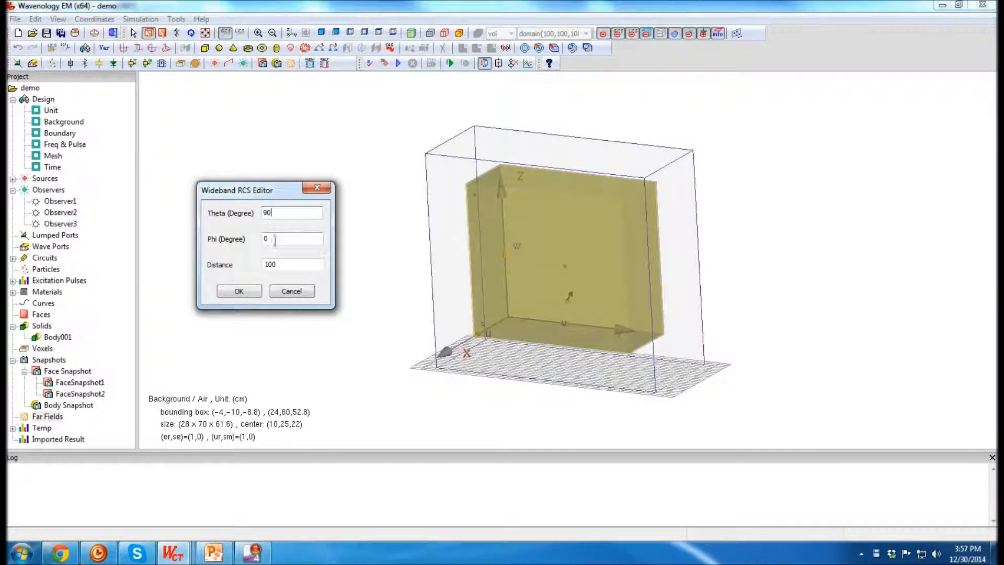
double_click(288, 264)
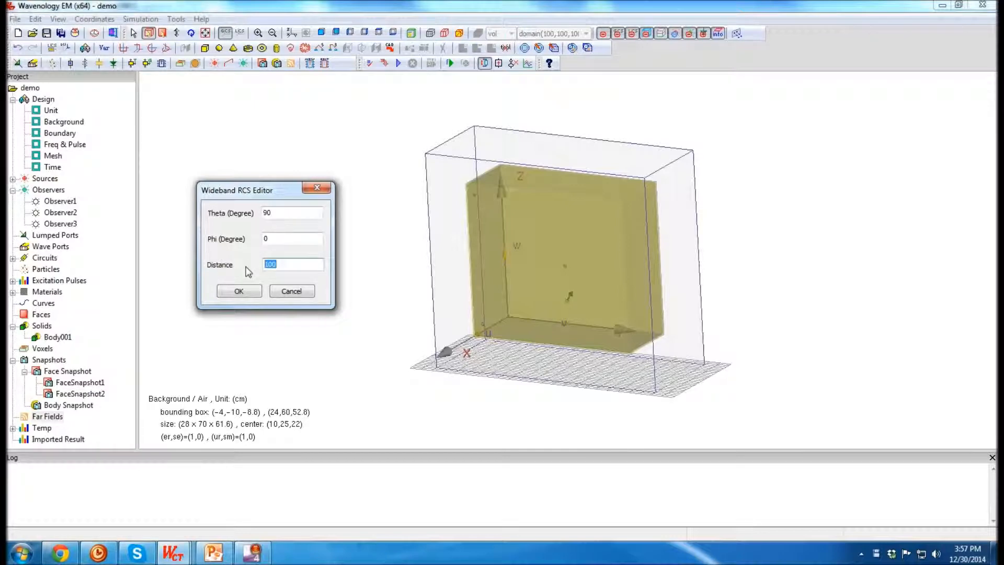
type("30")
left_click(238, 290)
Examine the position and direction of the wideband RCS monitor marker relative to the PEC box and the domain
left_click_drag(764, 291, 628, 387)
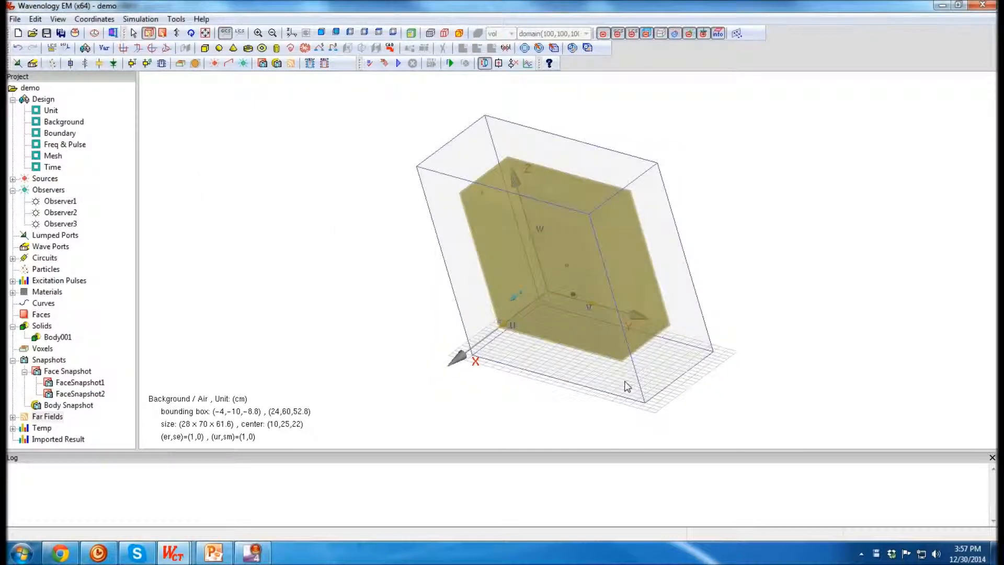
scroll(591, 306, "up", 2)
left_click_drag(473, 343, 632, 285)
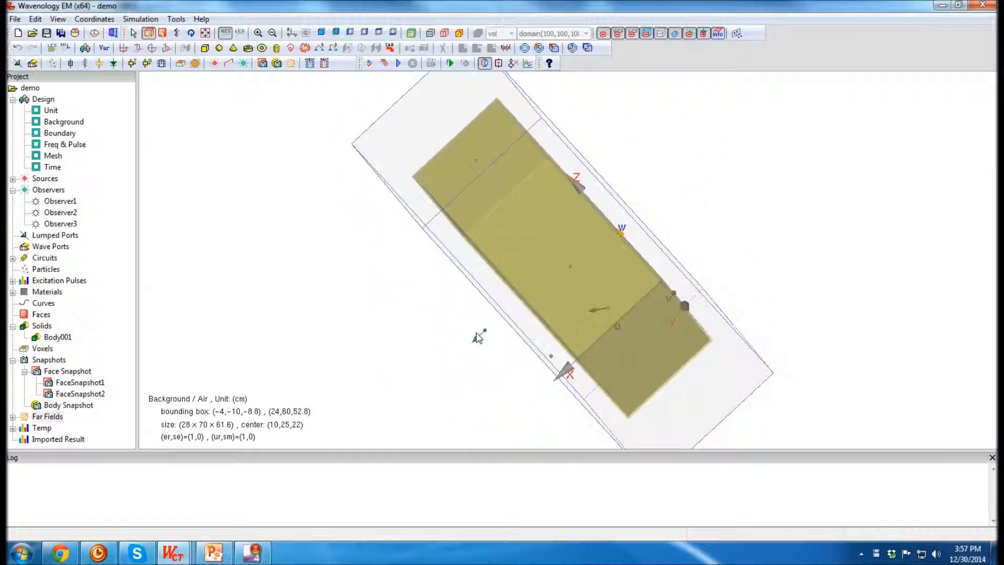
left_click_drag(323, 426, 470, 289)
scroll(570, 291, "down", 5)
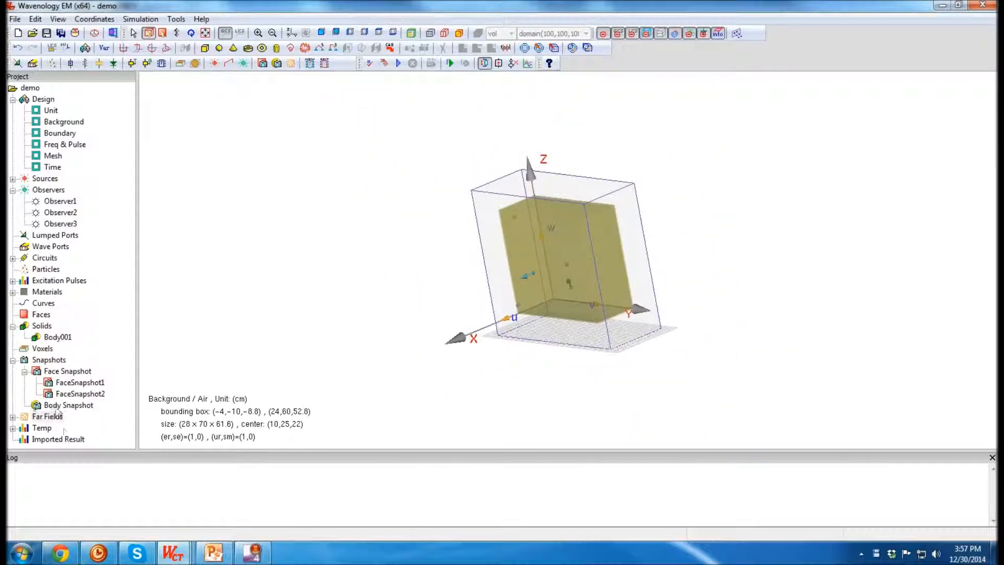
left_click_drag(820, 202, 668, 298)
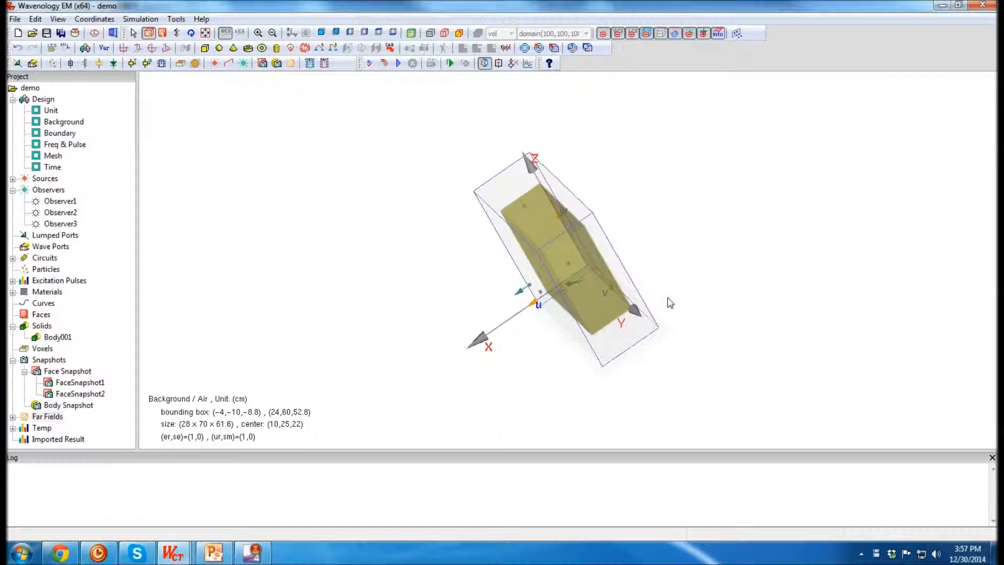
scroll(473, 294, "up", 2)
middle_click_drag(678, 309, 623, 264)
middle_click_drag(478, 327, 507, 297)
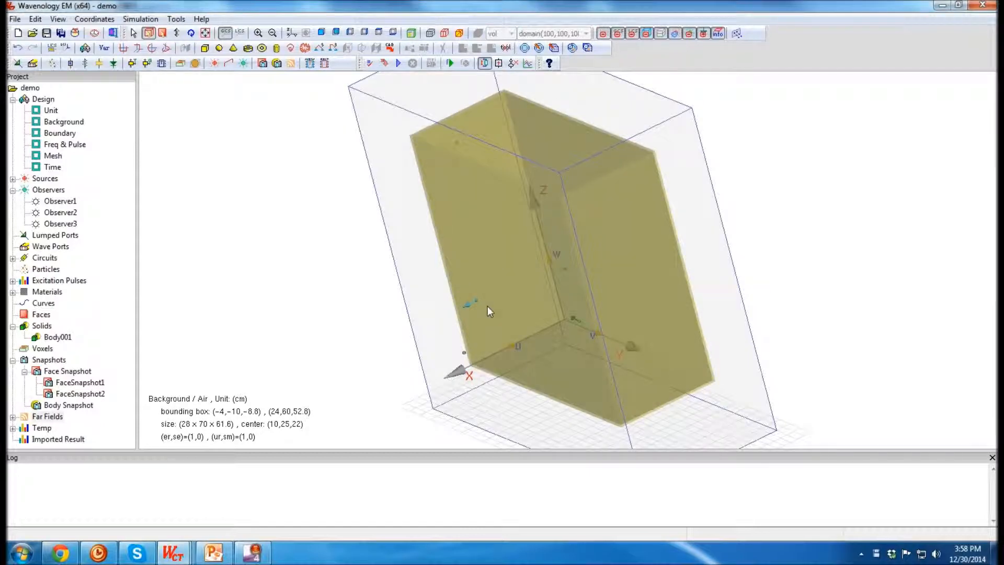
scroll(488, 306, "down", 3)
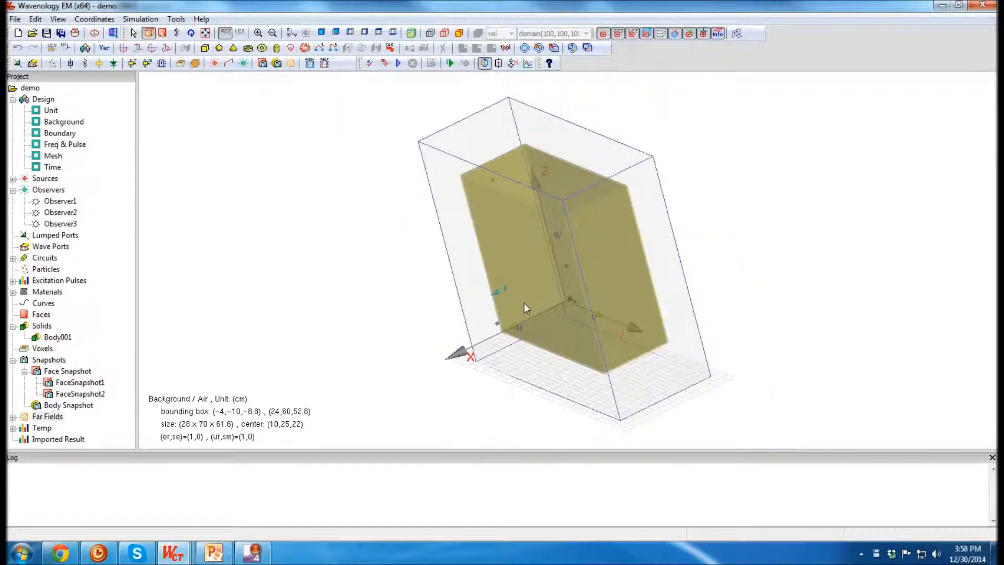
middle_click_drag(832, 259, 699, 287)
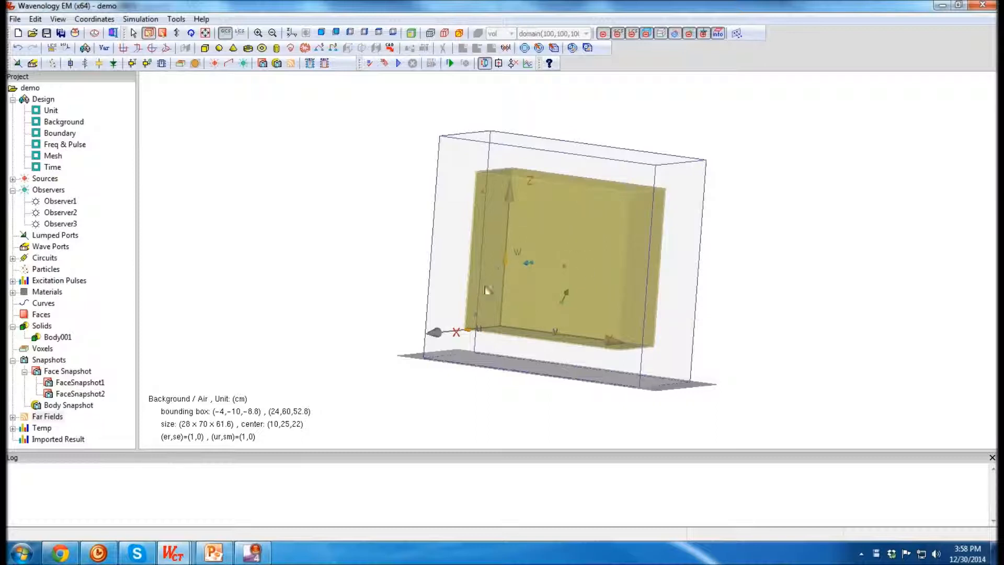
middle_click_drag(595, 220, 699, 235)
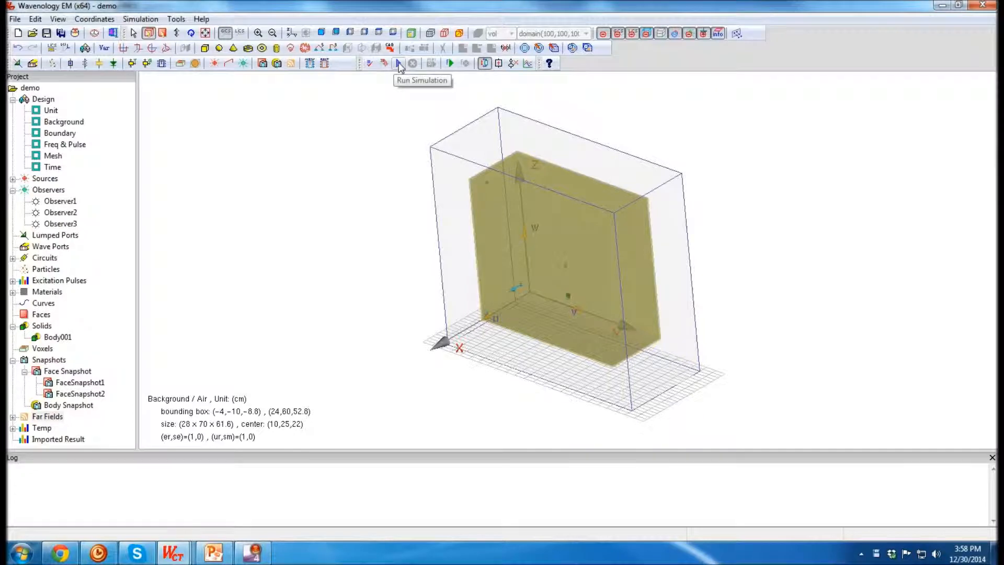
Run the simulation and temporarily display the mesh grid to examine its refinement around the PEC box
left_click(399, 64)
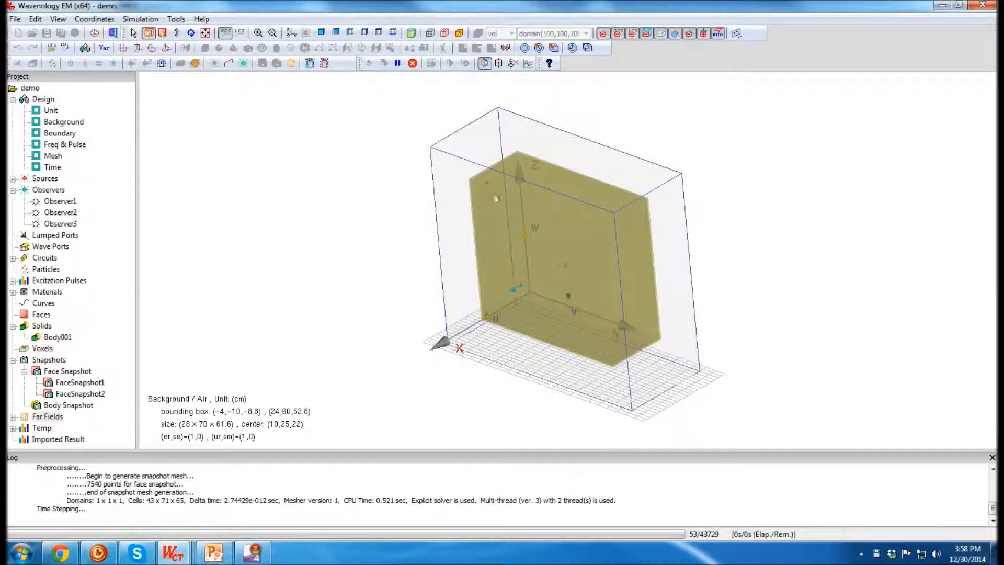
left_click(434, 35)
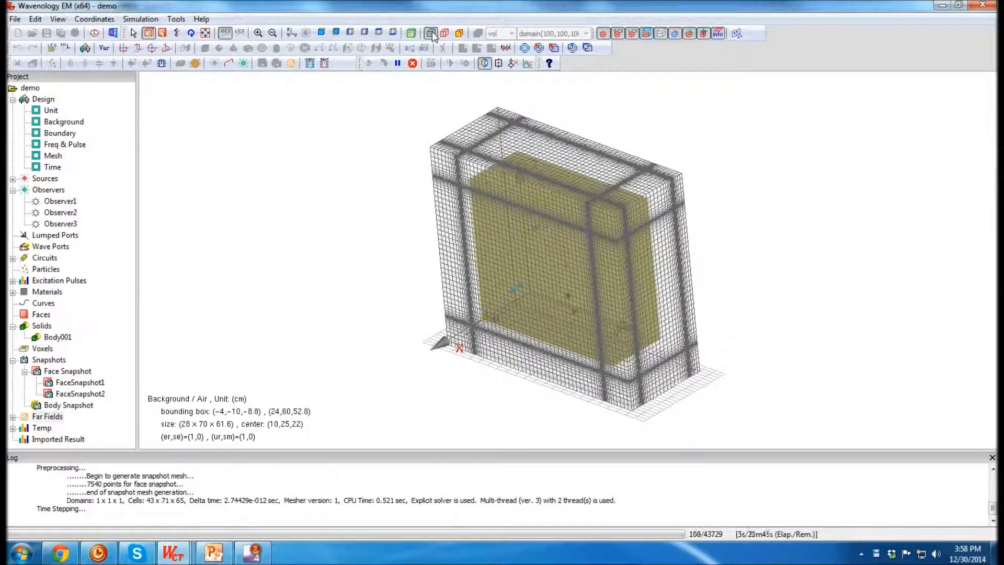
left_click_drag(808, 230, 523, 282)
scroll(575, 305, "up", 8)
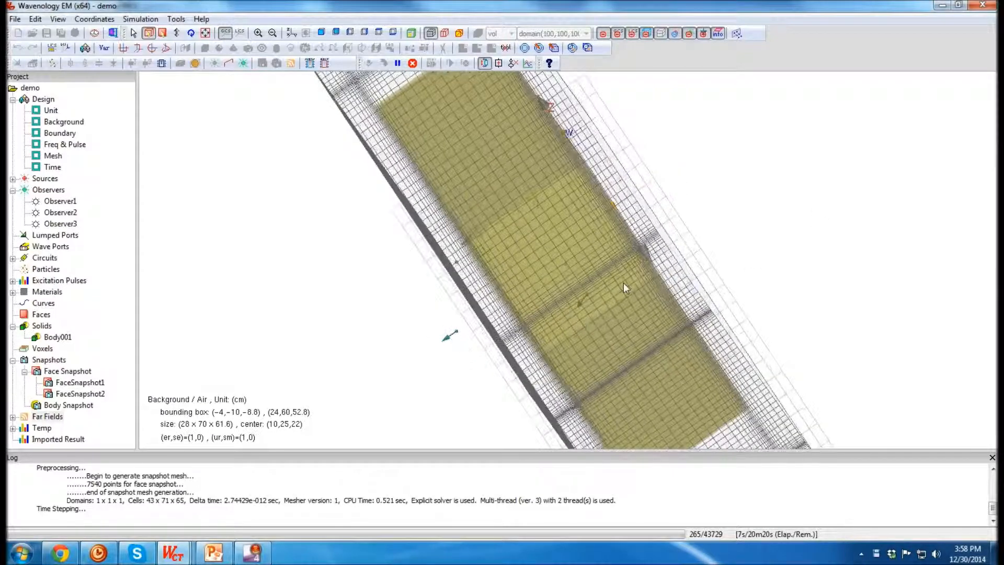
scroll(568, 313, "up", 4)
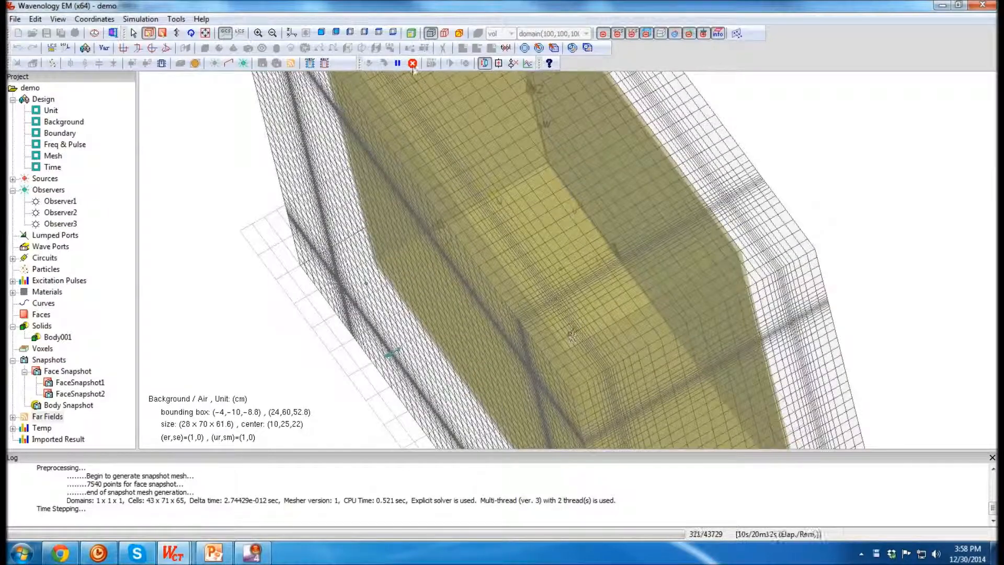
left_click(431, 34)
left_click_drag(717, 359, 731, 272)
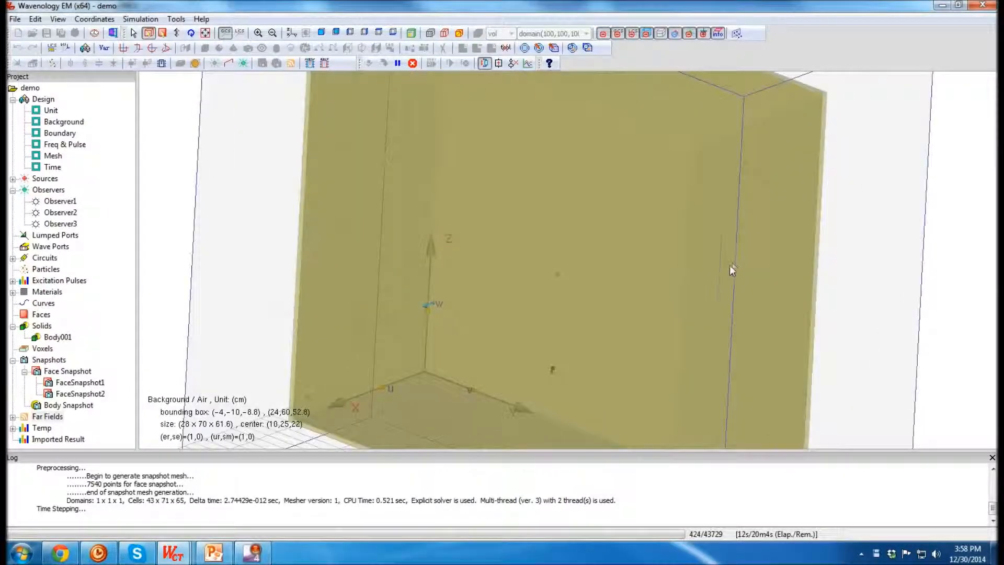
scroll(729, 264, "down", 5)
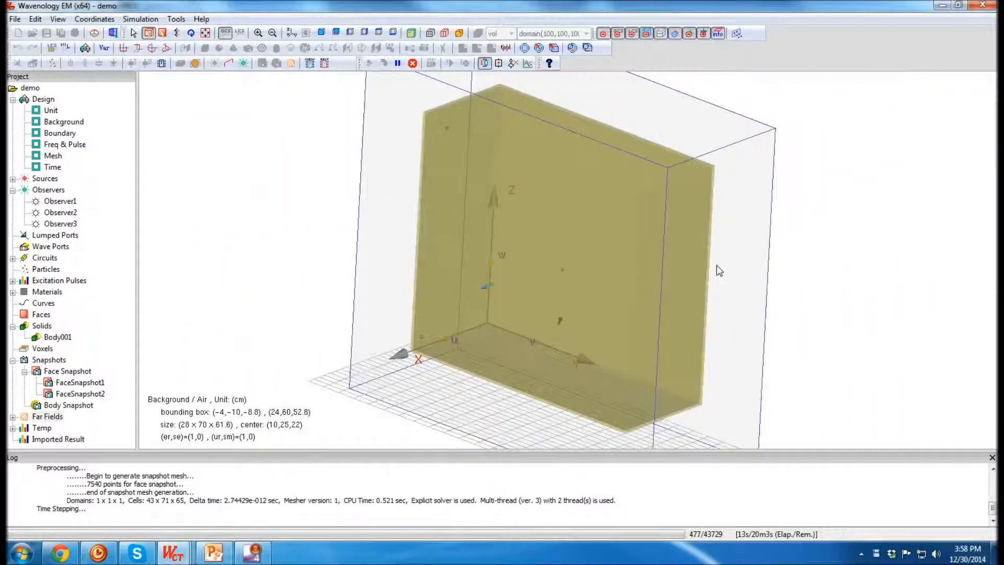
Terminate the running simulation and bring up the previews of the open project windows
left_click(417, 67)
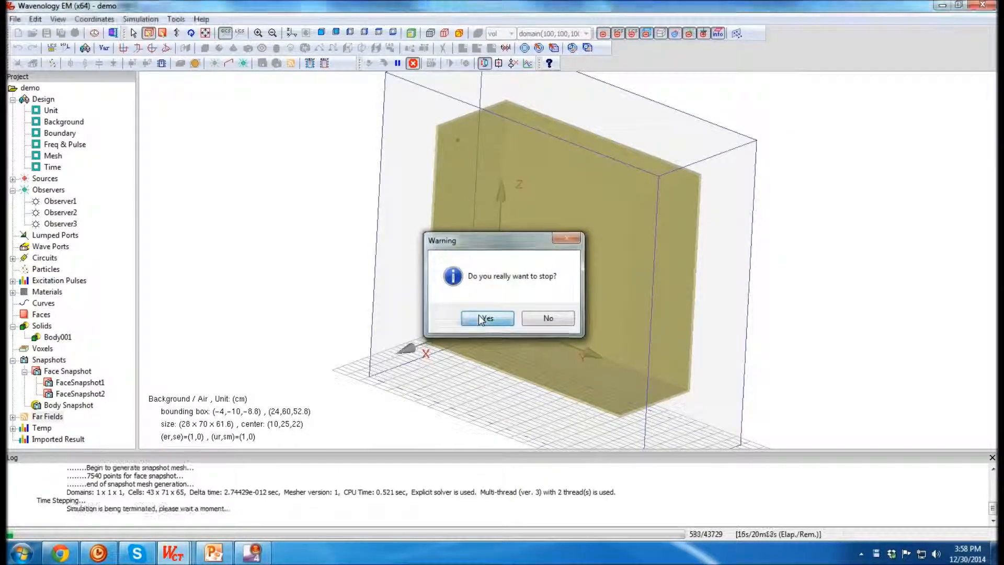
left_click(478, 314)
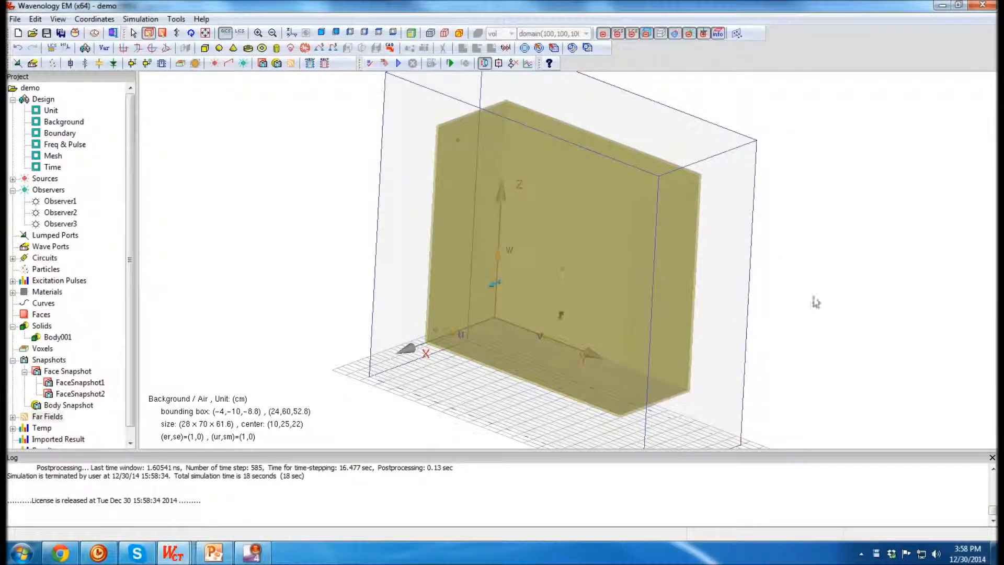
mouse_move(173, 553)
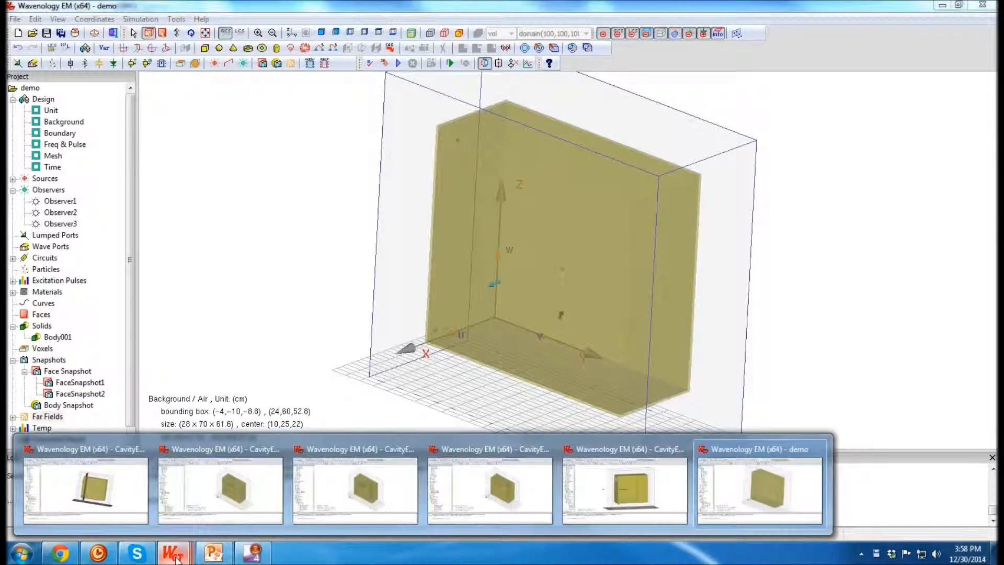
Switch to the solved CavityEMC0 project and expand its excitation, observer and snapshot results
left_click(84, 482)
middle_click_drag(858, 323, 580, 384)
middle_click_drag(785, 192, 715, 352)
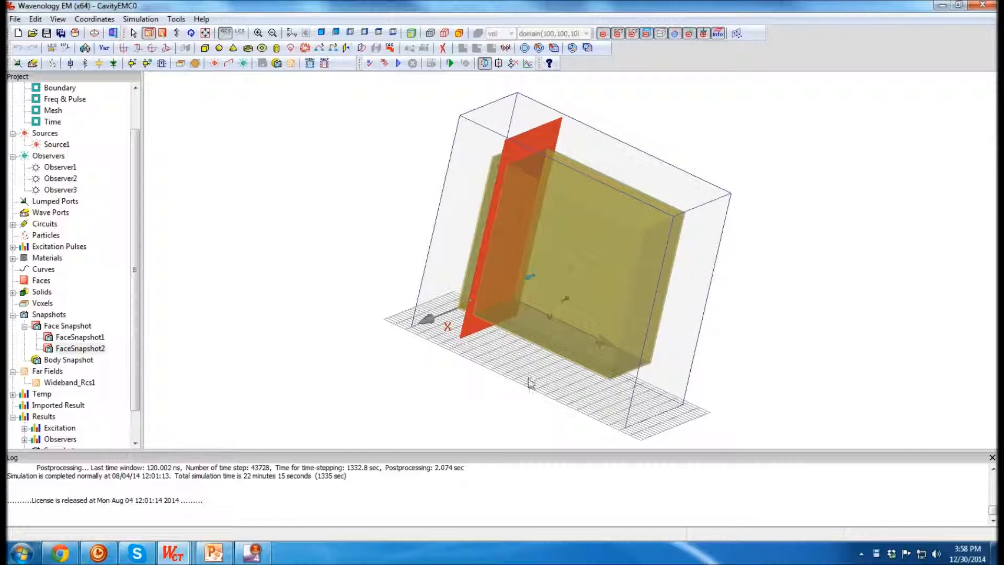
scroll(138, 431, "down", 1)
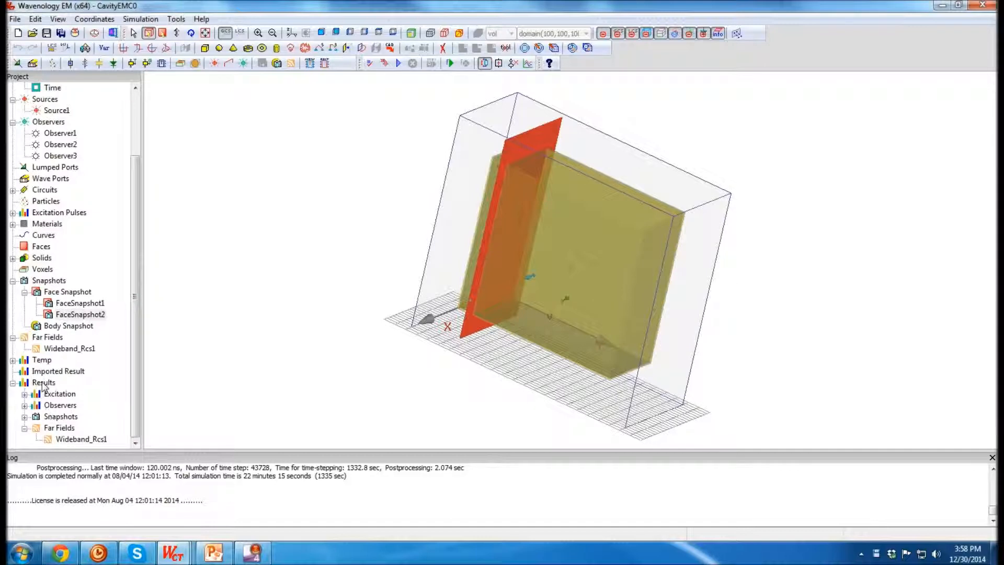
left_click(25, 416)
left_click(25, 405)
left_click(25, 394)
scroll(68, 390, "down", 3)
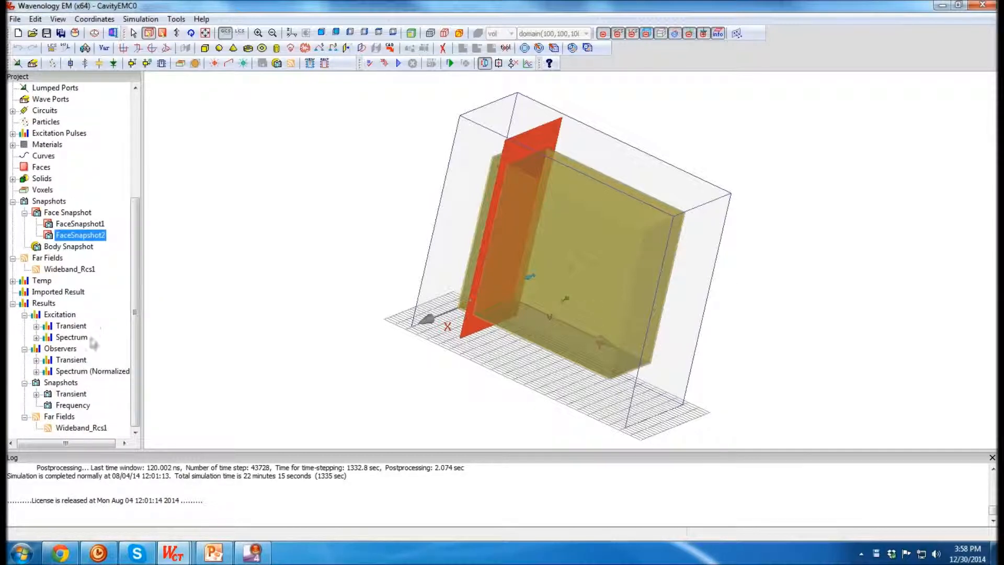
Plot the transient excitation signal of Source1, enlarge the pulse at the start of the time axis, and close the plot
left_click(36, 326)
left_click_drag(142, 322, 217, 321)
double_click(115, 339)
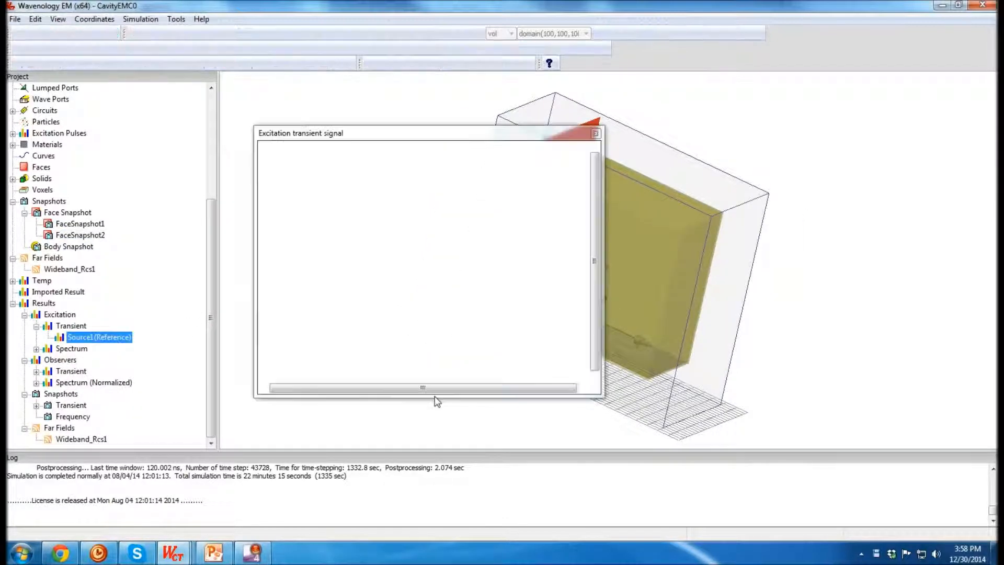
left_click_drag(334, 159, 303, 378)
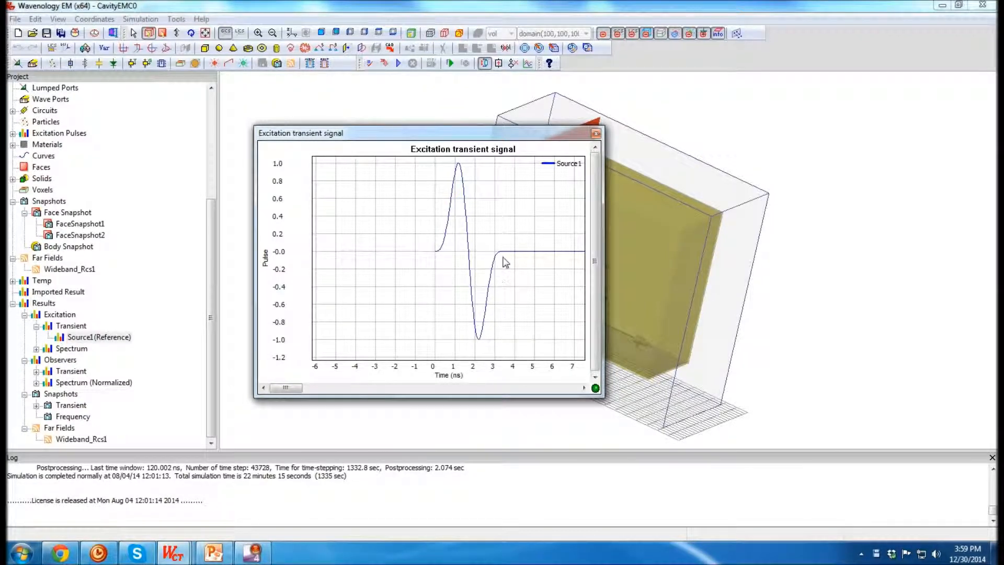
left_click(596, 133)
Plot the excitation spectrum magnitude of Source1, examine its frequency content, and close the plot
double_click(71, 348)
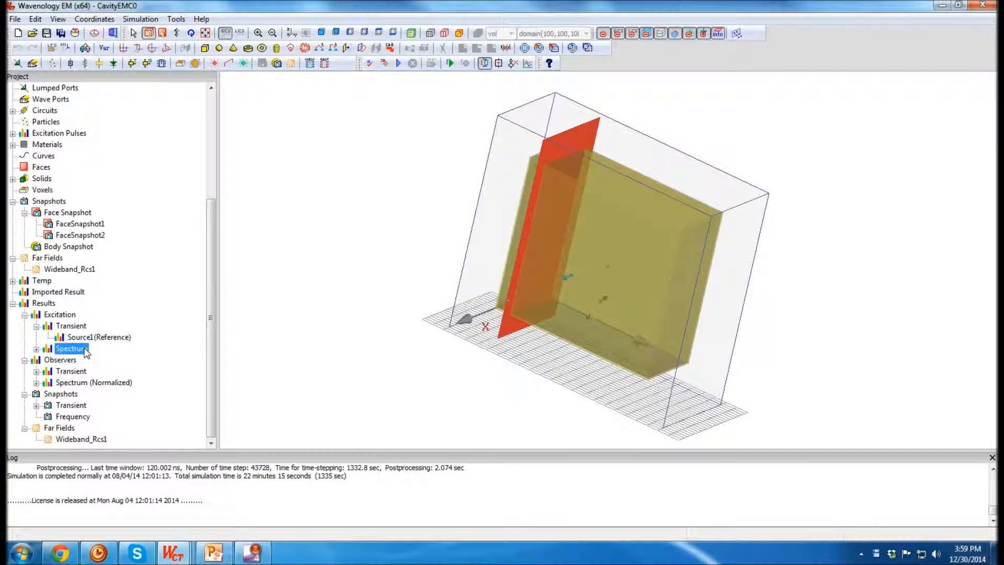
double_click(86, 360)
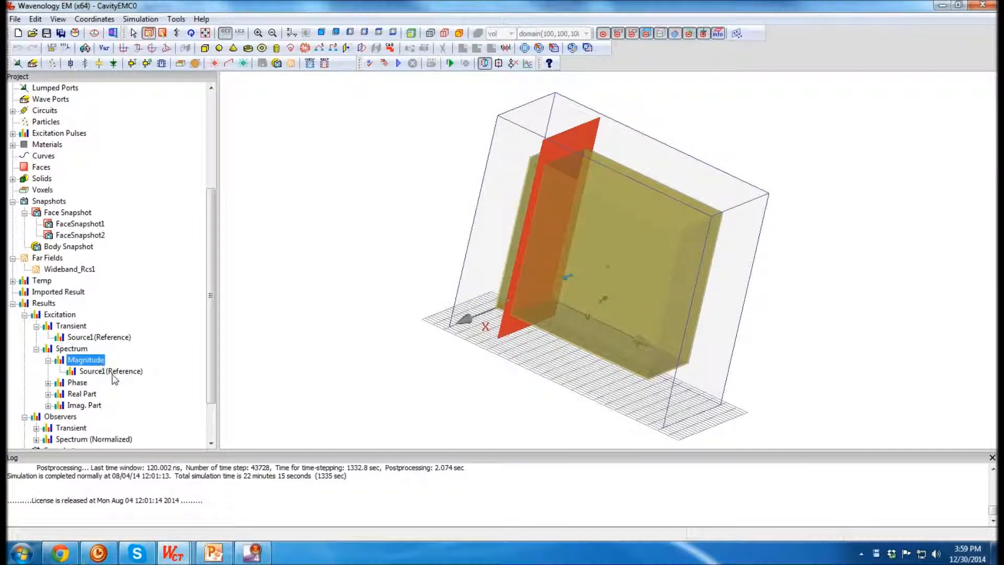
double_click(113, 371)
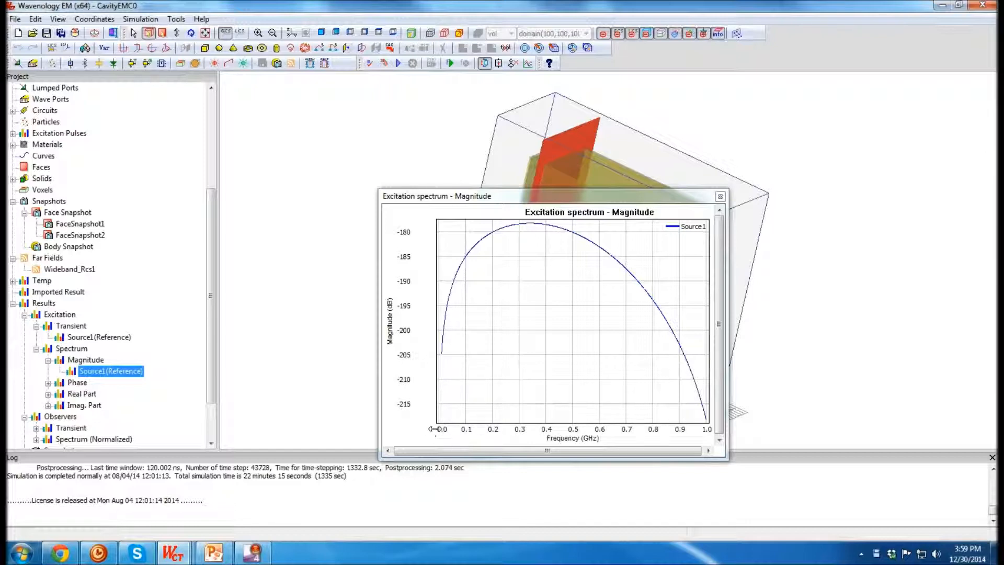
left_click(720, 197)
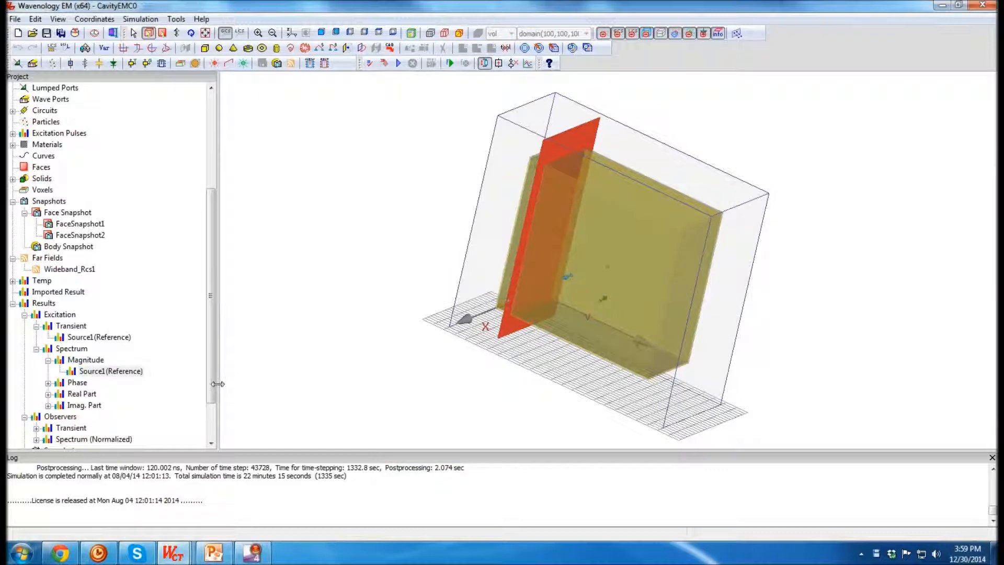
Plot the transient Ex signals of all observers together, compare them beside the box model, and close the plot
scroll(209, 438, "down", 2)
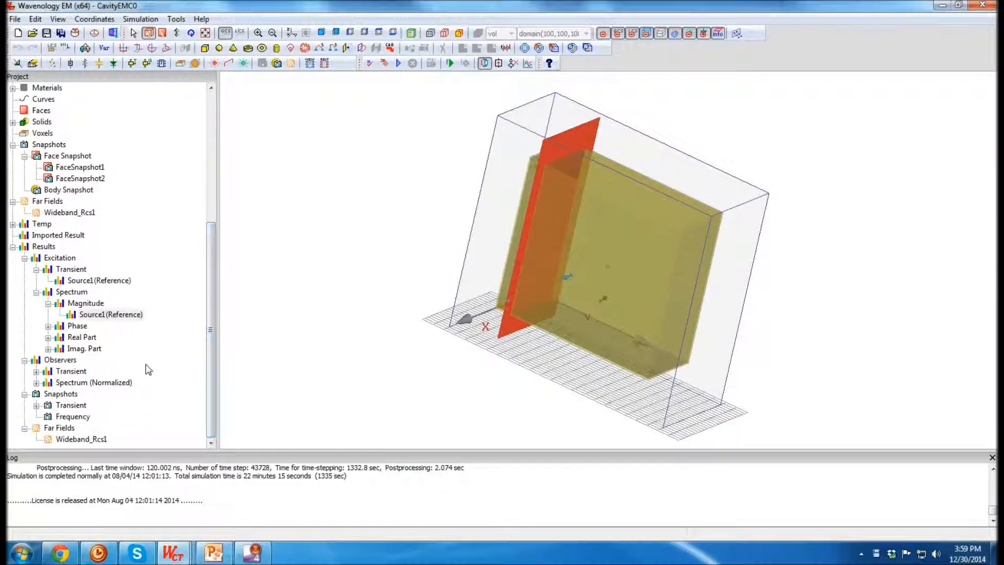
left_click(350, 332)
scroll(342, 337, "down", 1)
scroll(461, 327, "down", 1)
double_click(79, 373)
scroll(160, 358, "down", 2)
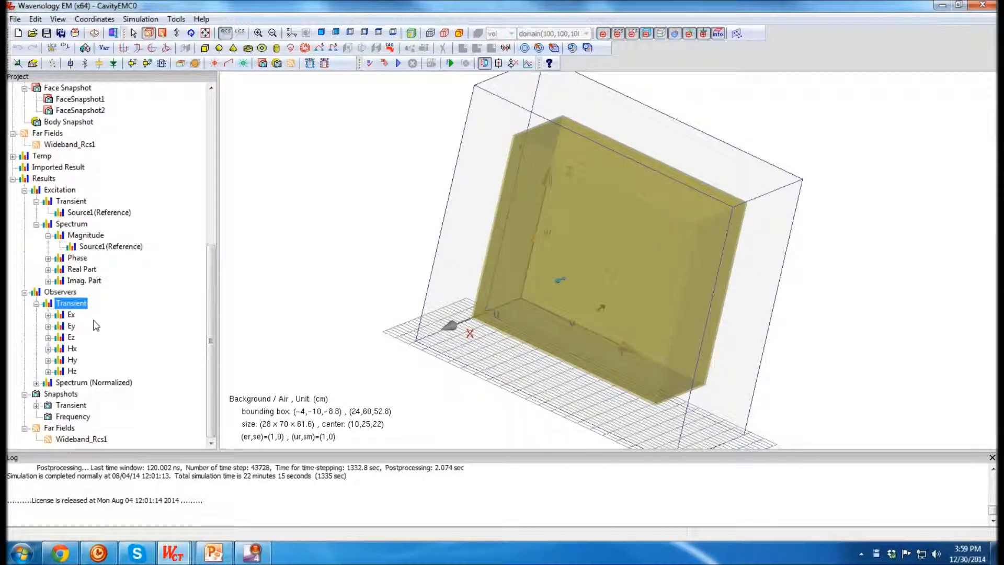
left_click(48, 316)
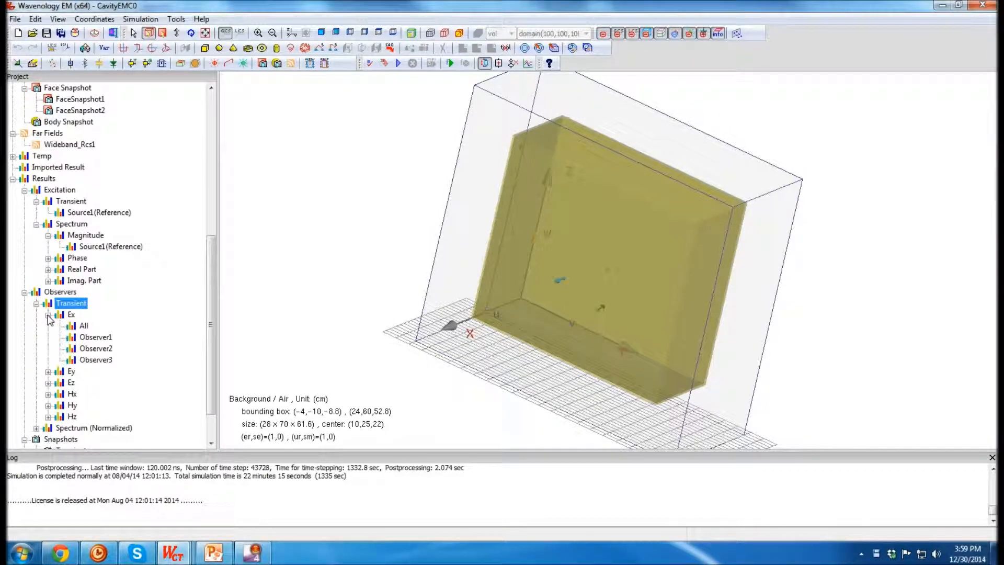
double_click(84, 327)
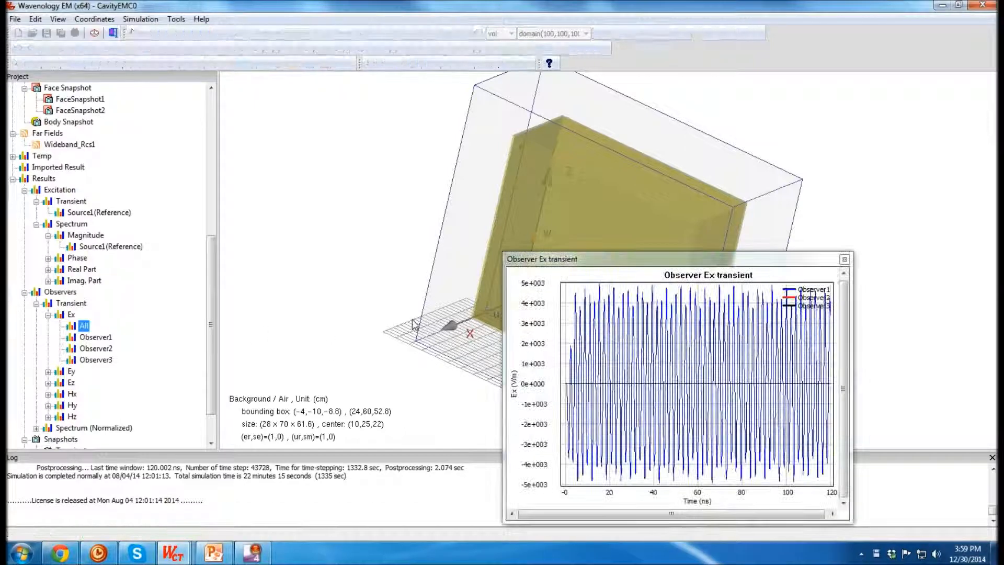
left_click_drag(707, 259, 470, 177)
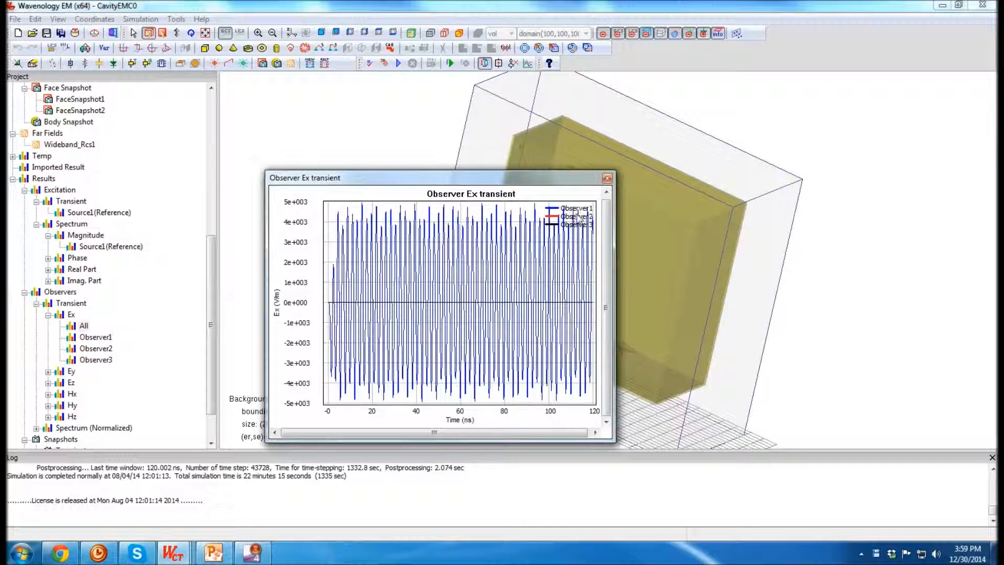
left_click_drag(567, 181, 392, 181)
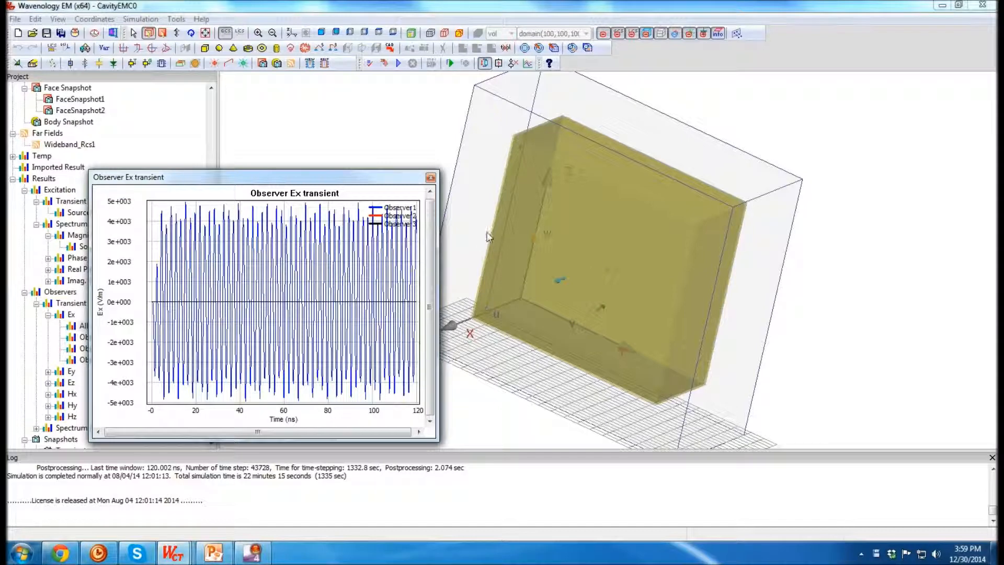
left_click(430, 178)
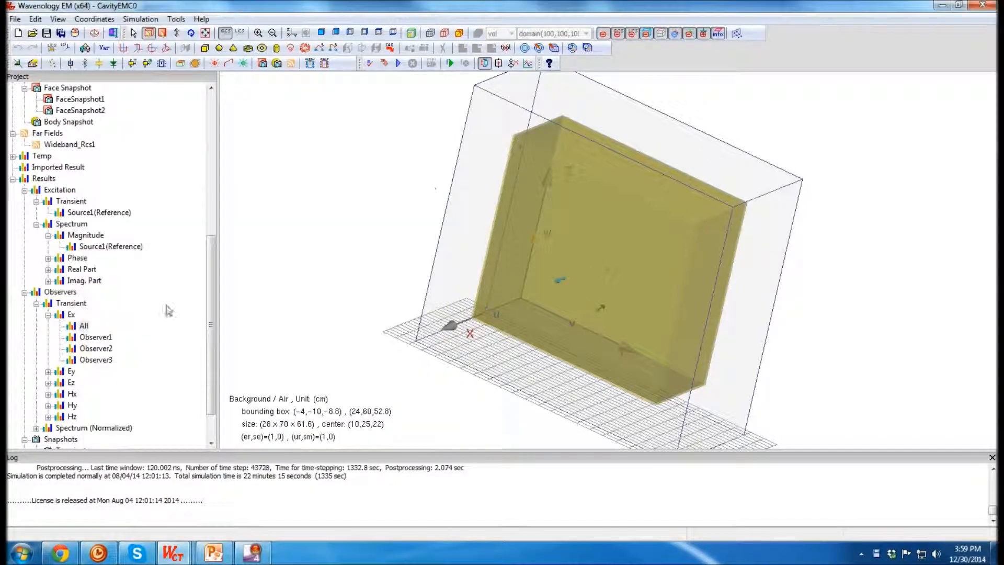
Plot the transient Ey signals of all observers together, close the plot, and collapse the Ex and Ey results
scroll(132, 333, "down", 1)
double_click(71, 337)
double_click(83, 348)
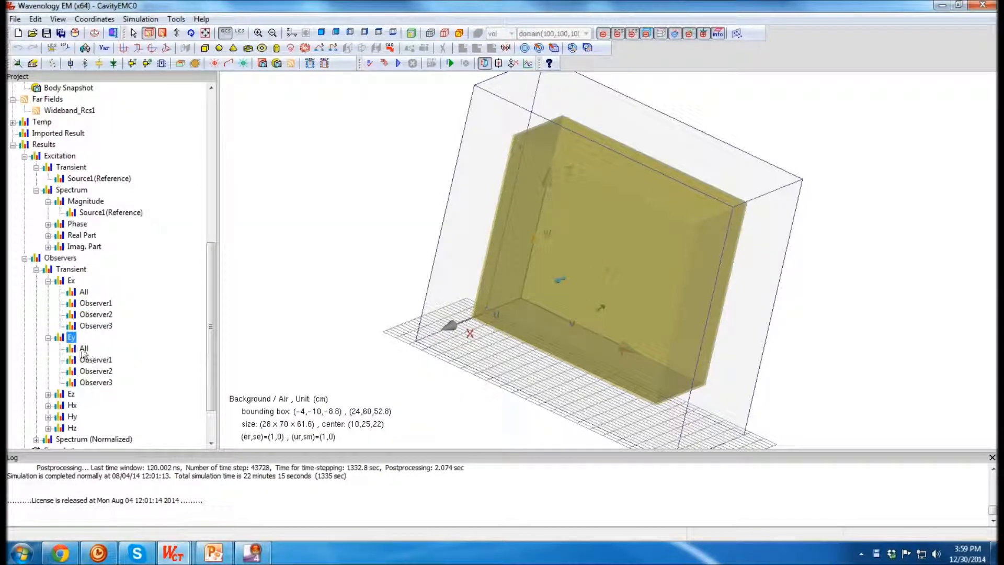
left_click_drag(826, 321, 484, 194)
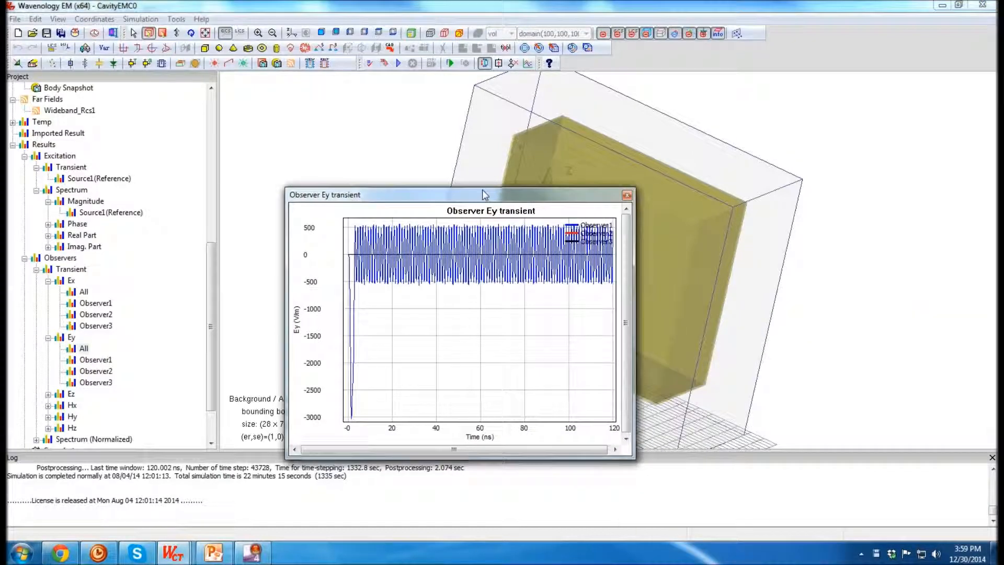
left_click(628, 196)
left_click(48, 280)
left_click(47, 292)
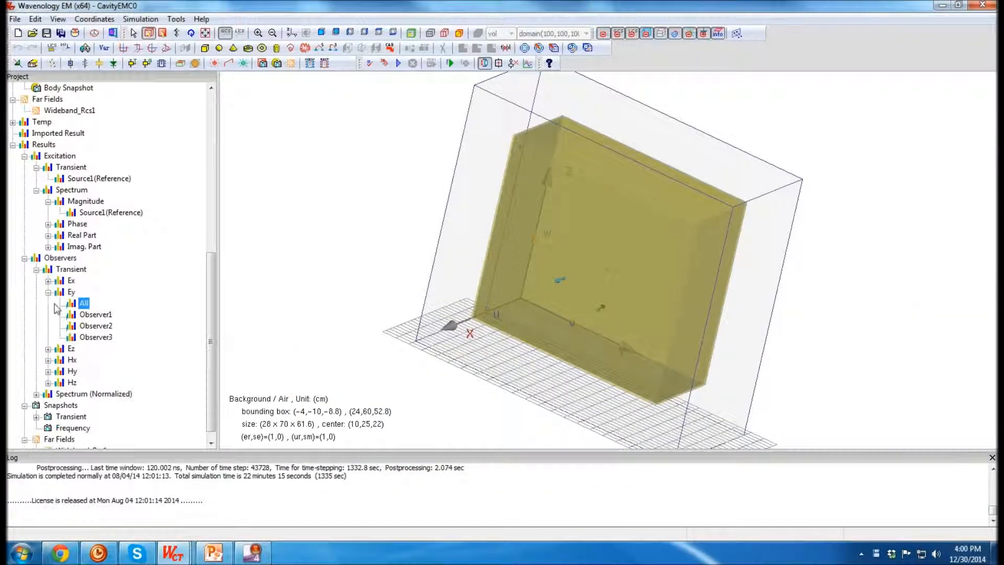
Plot the normalized Ex spectrum magnitude of Observer1
scroll(49, 297, "up", 1)
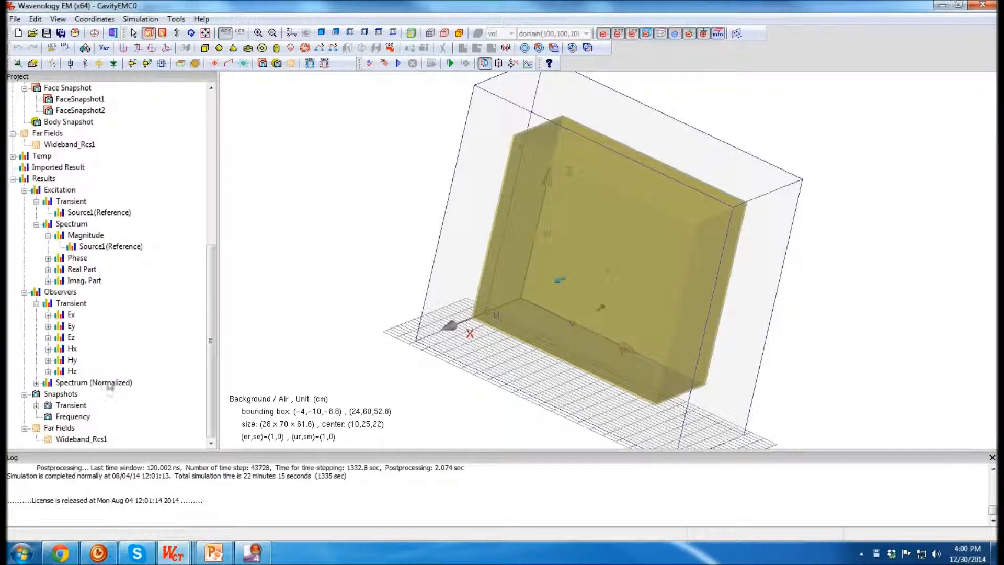
left_click(36, 383)
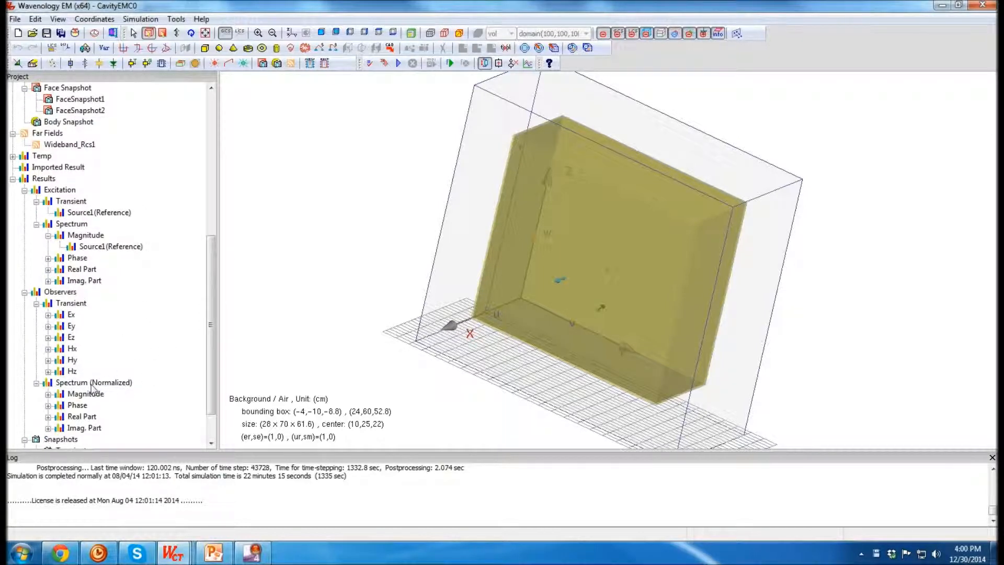
scroll(115, 391, "down", 2)
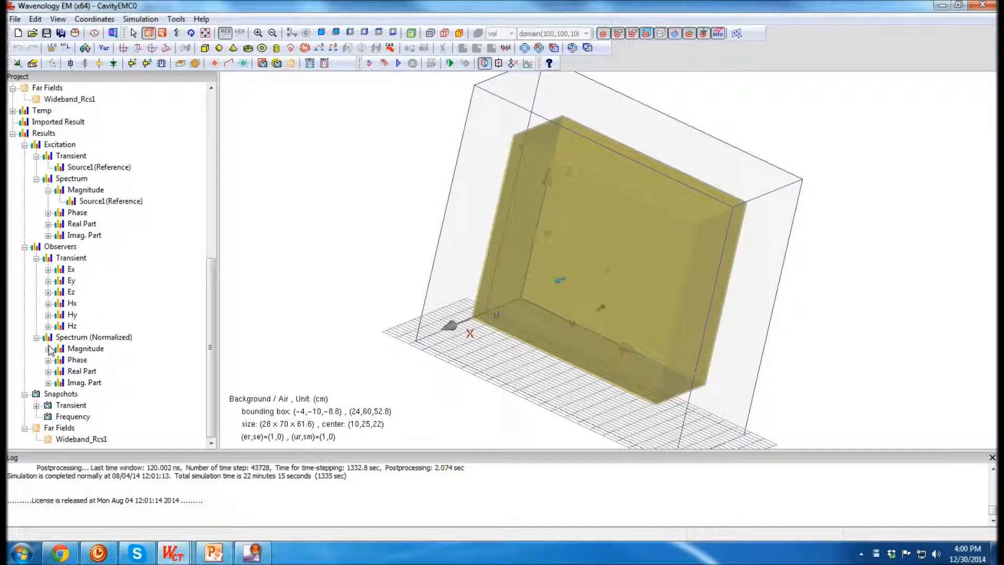
left_click(48, 349)
scroll(150, 352, "down", 2)
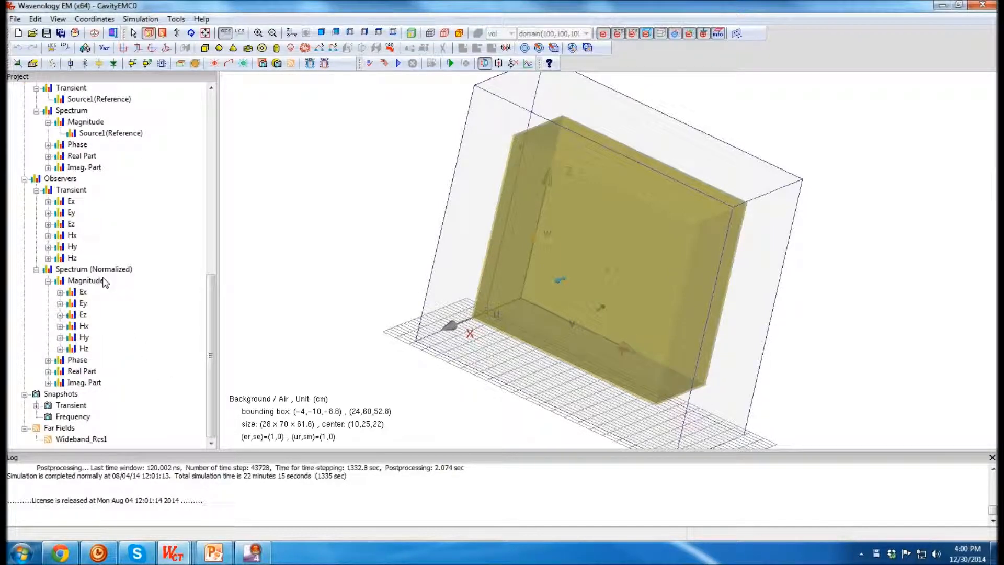
left_click(60, 292)
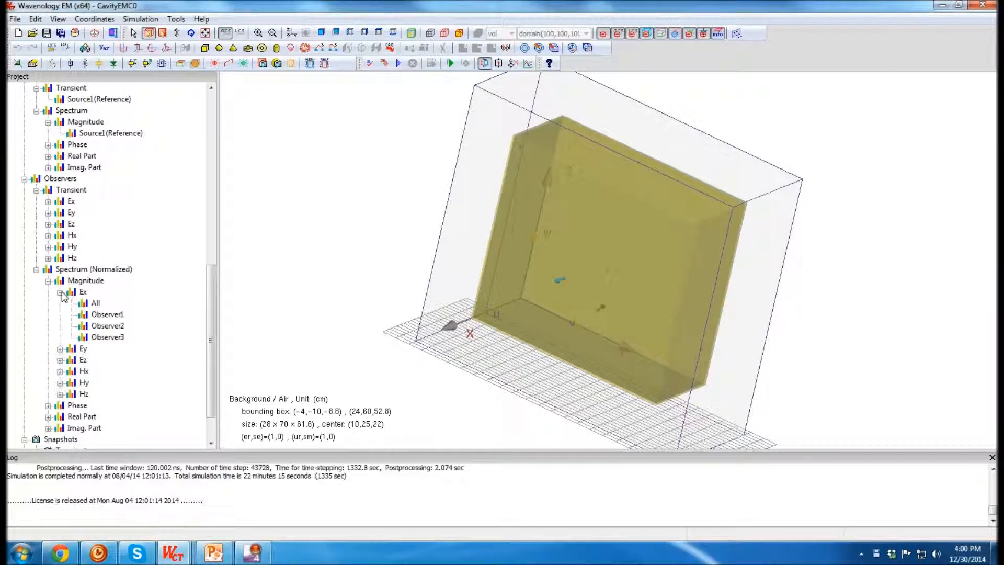
left_click(108, 314)
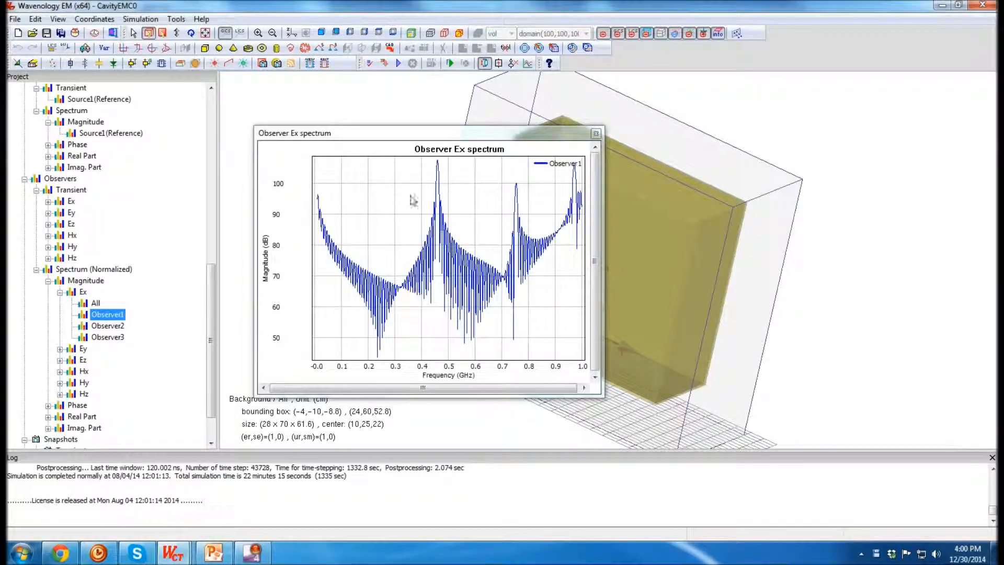
Examine the Observer1 Ex spectrum peaks near 0.46 GHz and 0.75 GHz up close, restoring the full plot range after each
left_click_drag(420, 201, 460, 140)
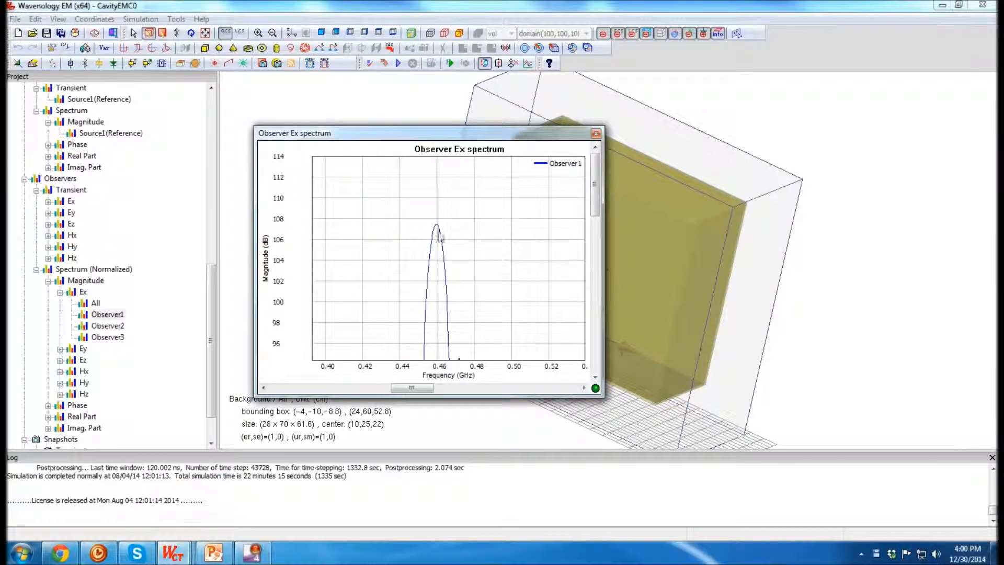
left_click_drag(422, 221, 464, 286)
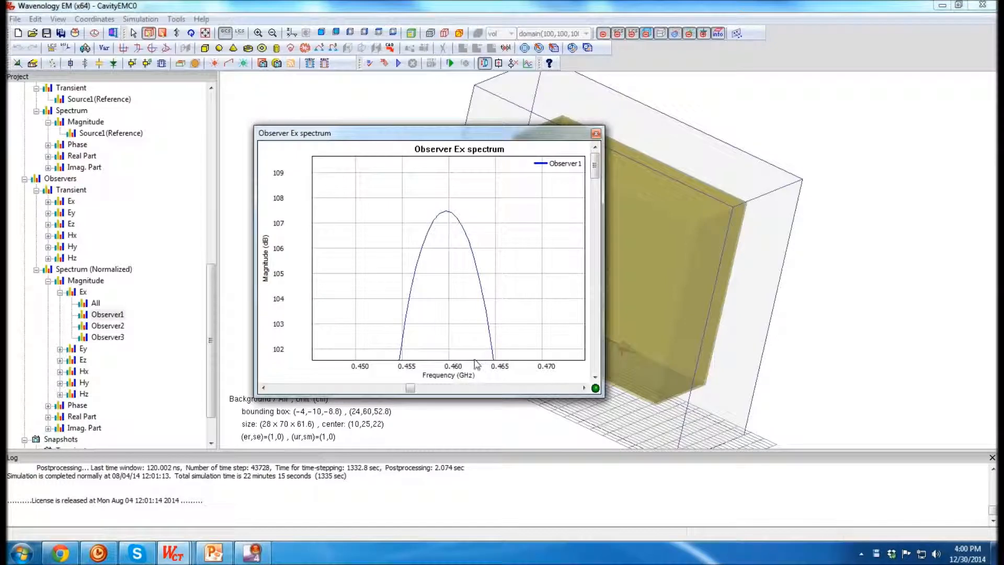
right_click(488, 231)
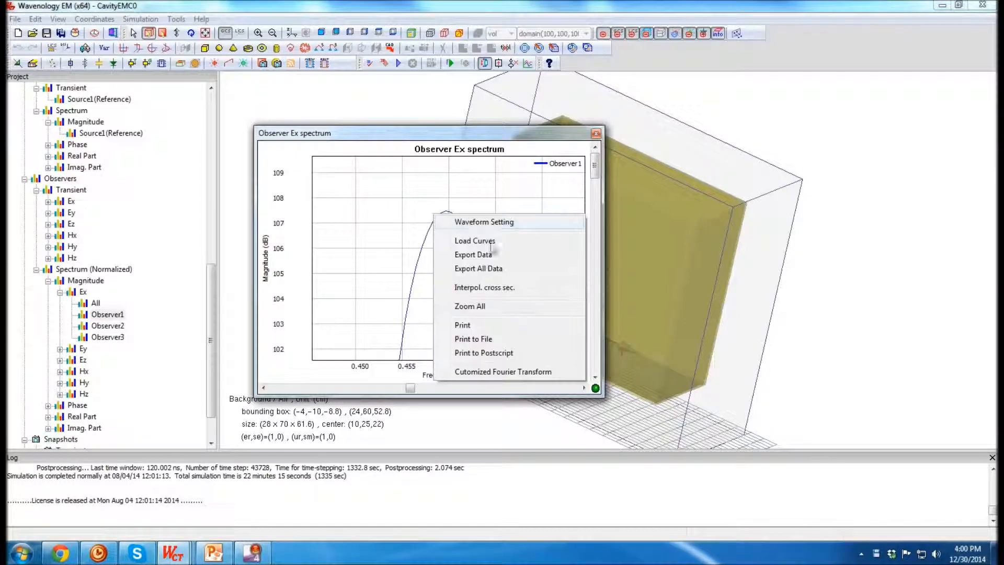
left_click(498, 307)
left_click_drag(504, 169, 544, 242)
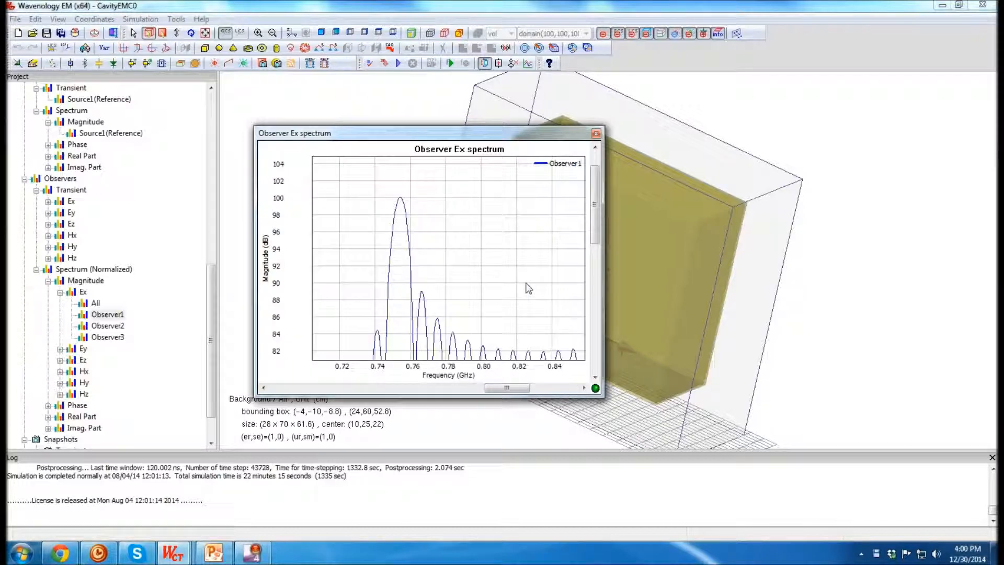
right_click(422, 238)
left_click(486, 330)
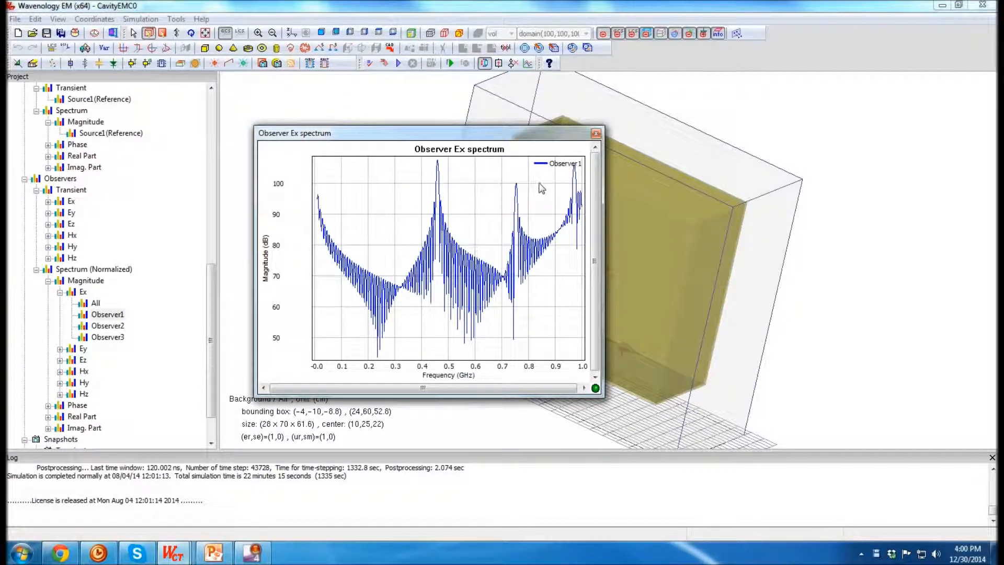
Compare the Observer1 Ex spectrum with the PEC box geometry, close the plot, and inspect the box from several angles
left_click_drag(538, 137, 384, 97)
left_click_drag(641, 288, 756, 235)
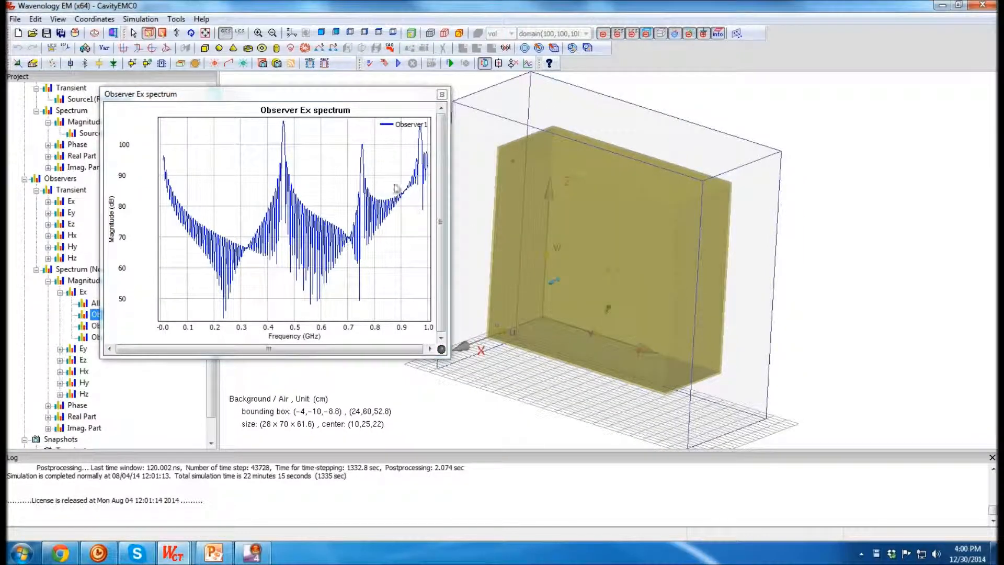
left_click_drag(395, 95, 494, 126)
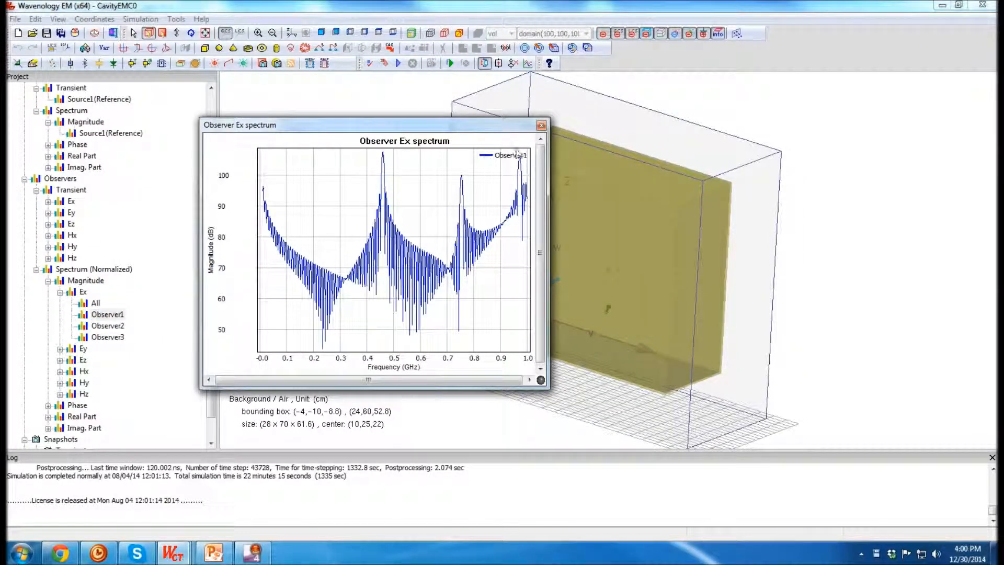
left_click(542, 126)
mouse_move(830, 228)
left_mouse_down()
mouse_move(679, 329)
mouse_move(843, 234)
left_mouse_up()
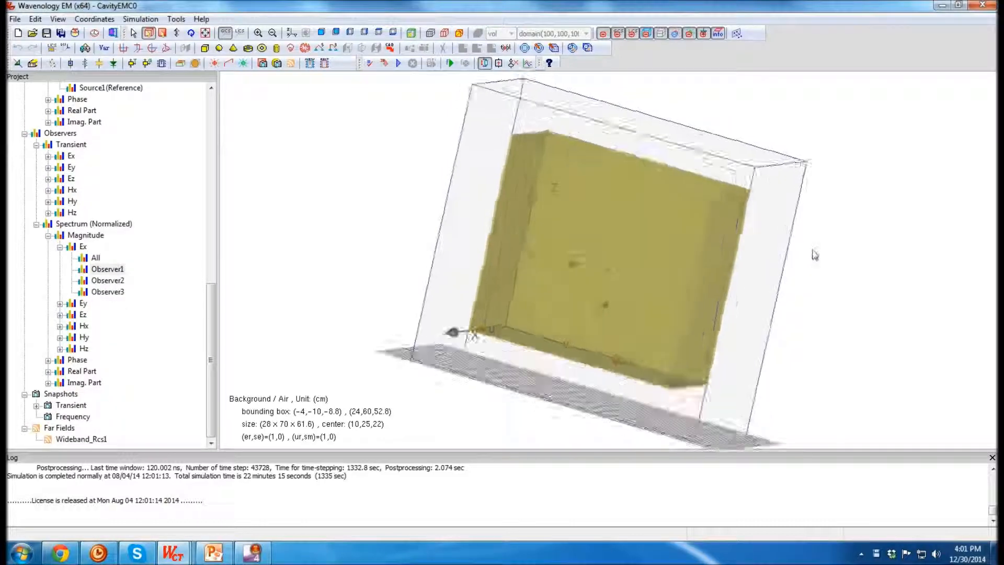
left_click_drag(814, 255, 723, 319)
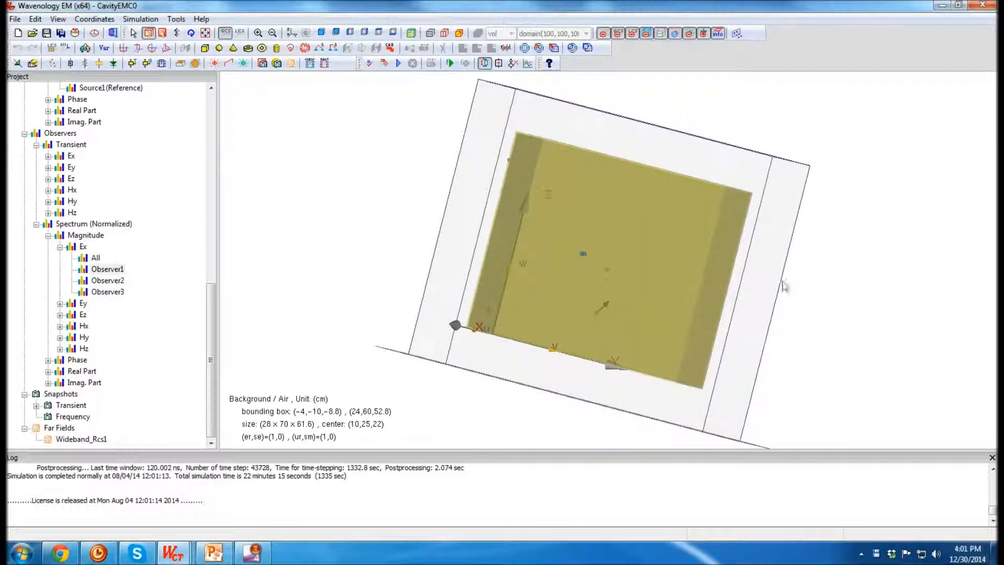
left_click_drag(823, 263, 697, 331)
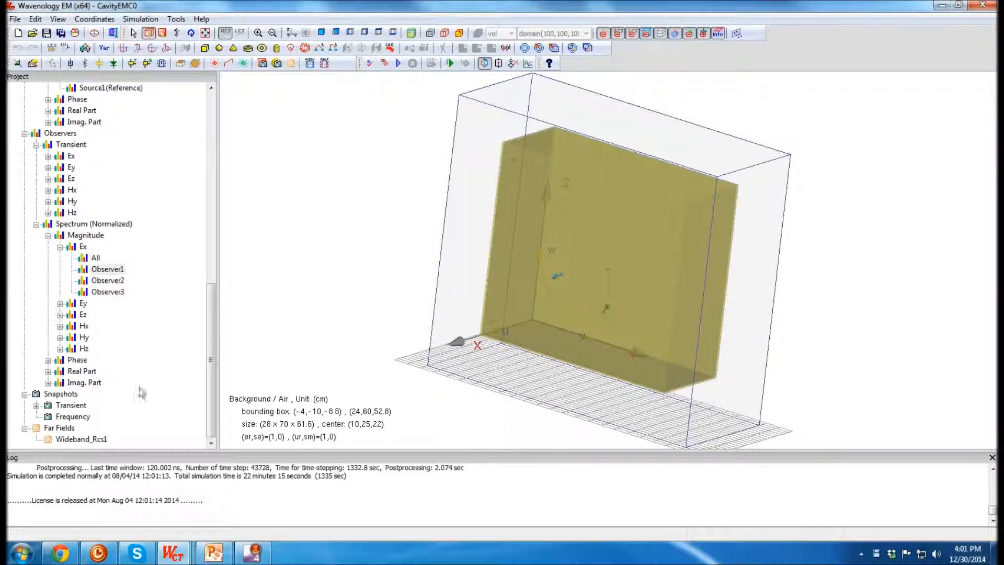
Display all transient field snapshots of the PEC box and view the snapshot planes from several angles
left_click(36, 405)
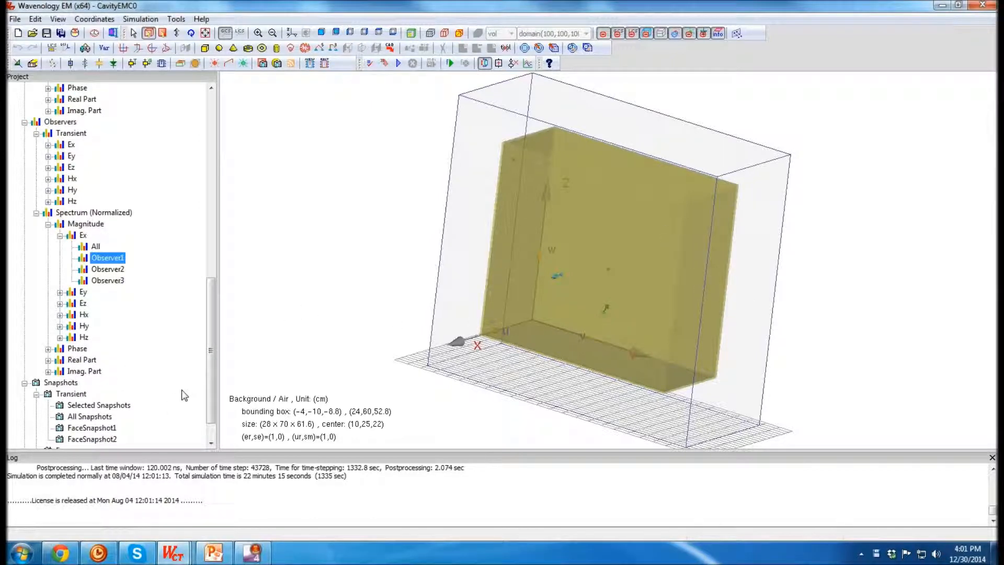
scroll(178, 395, "down", 1)
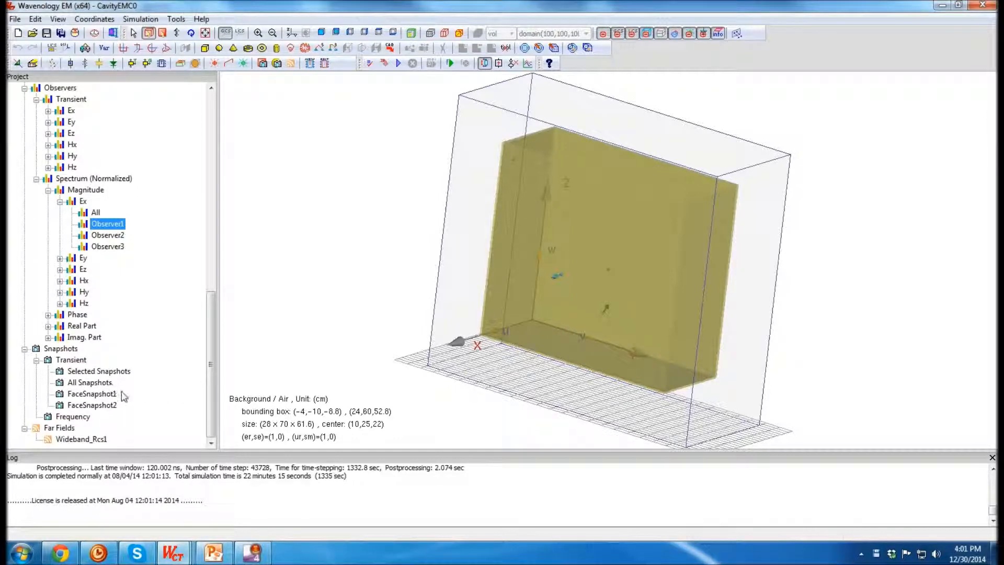
double_click(88, 380)
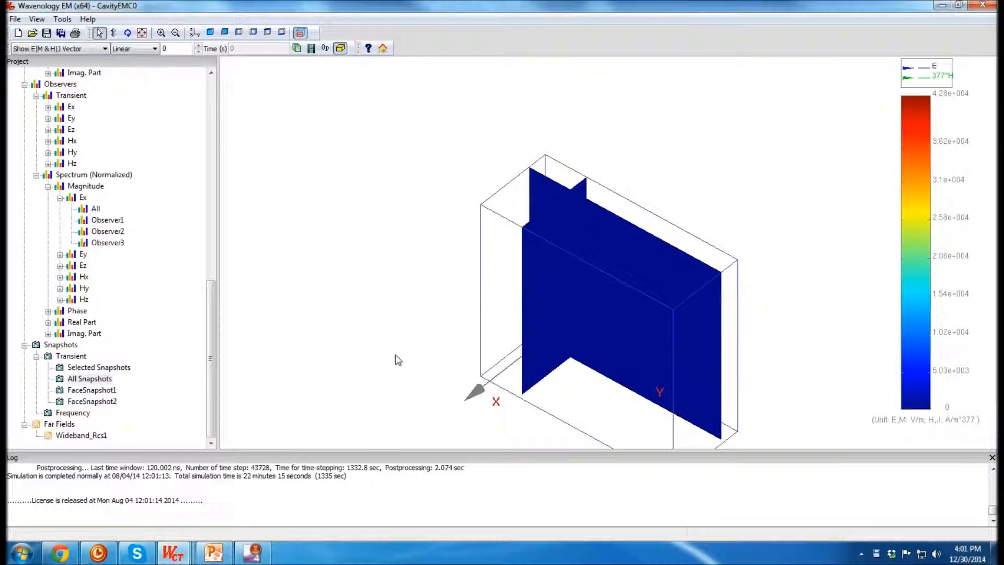
left_click_drag(679, 302, 807, 204)
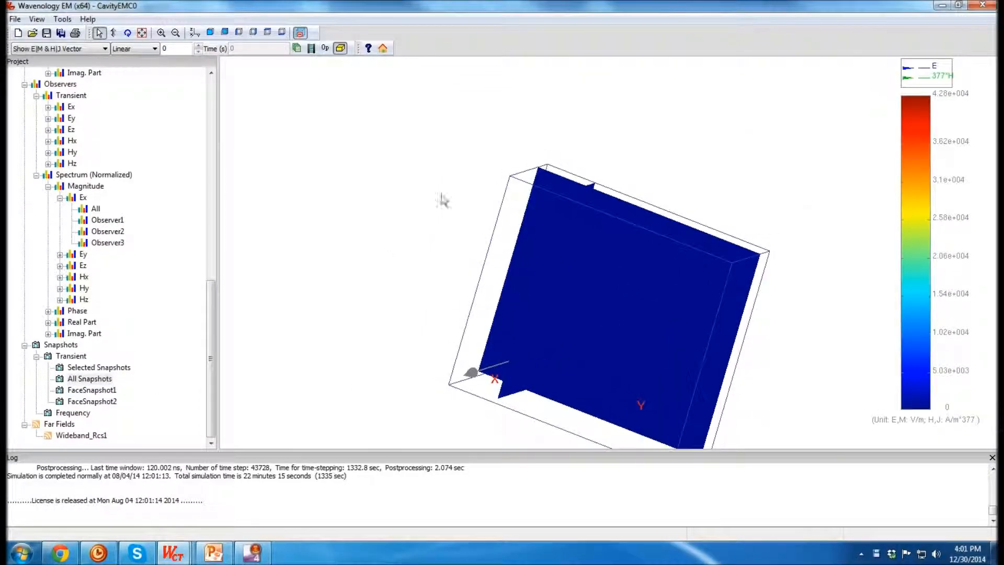
left_click_drag(427, 312, 319, 307)
Set the snapshot field display to a Log scale and hide the field vectors
left_click(123, 68)
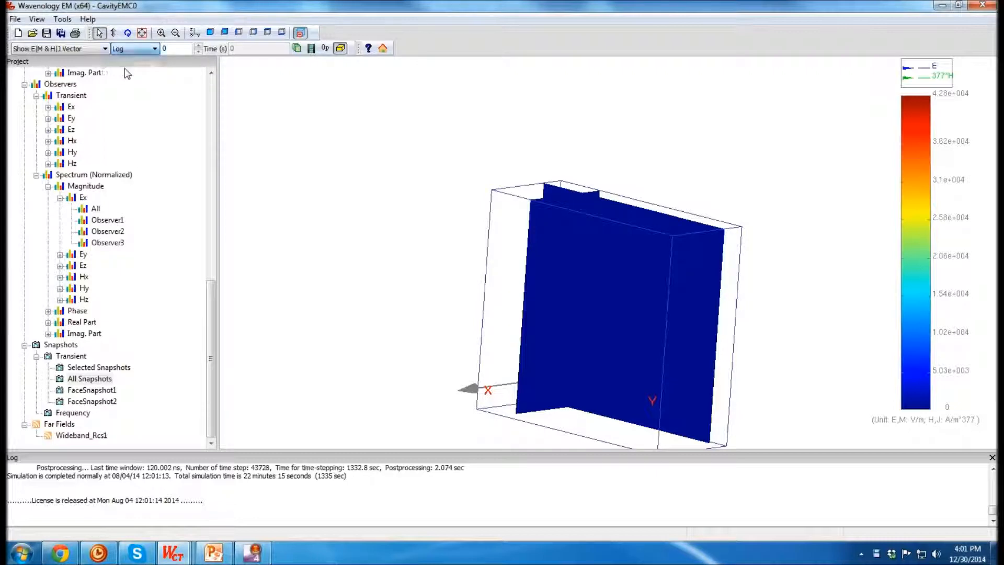
left_click(81, 49)
left_click(61, 85)
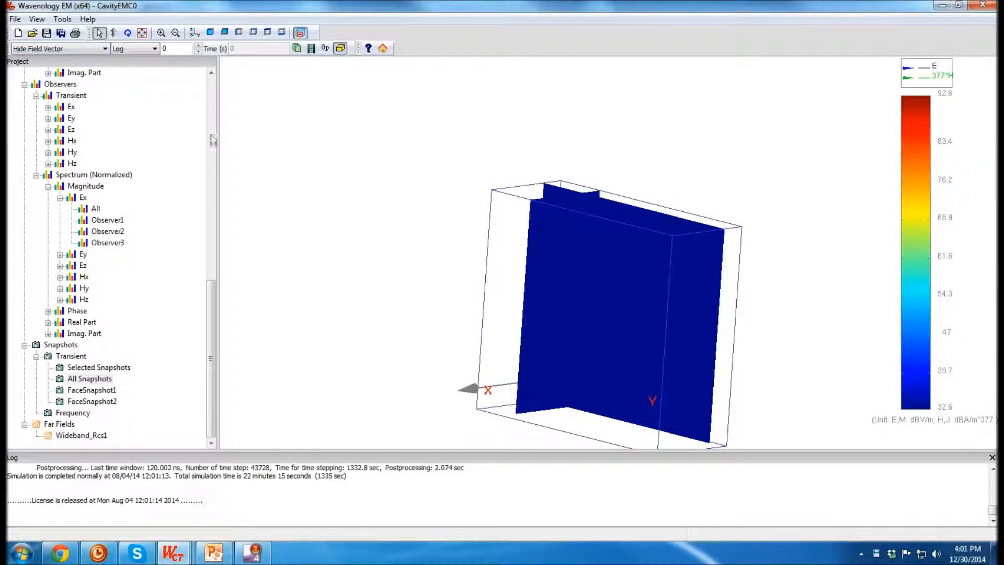
Advance the transient snapshots to frame 4 and view the field around the source from another angle
left_click(197, 45)
left_click(198, 45)
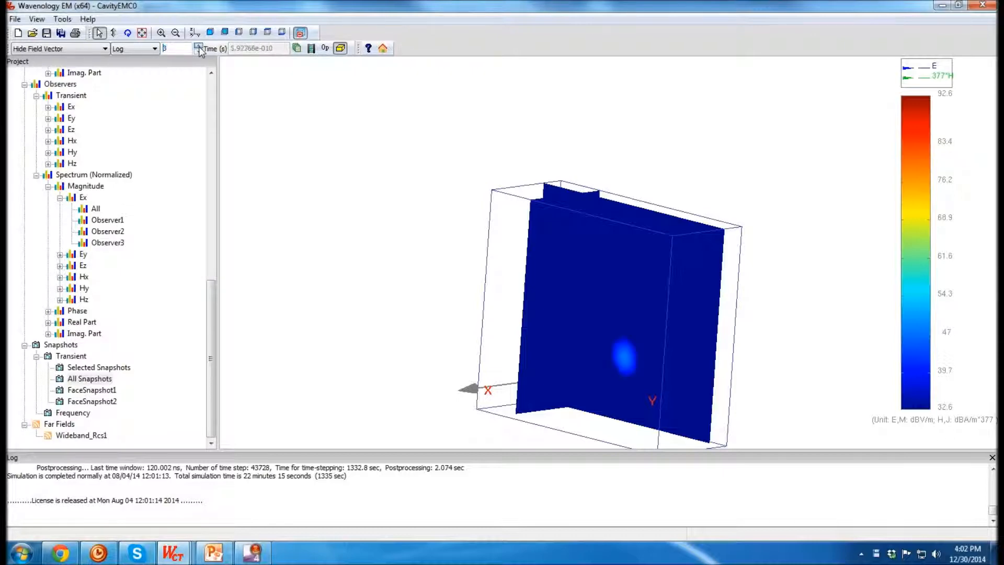
left_click(197, 45)
left_click(198, 45)
left_click_drag(732, 310, 613, 288)
middle_click_drag(370, 228, 317, 155)
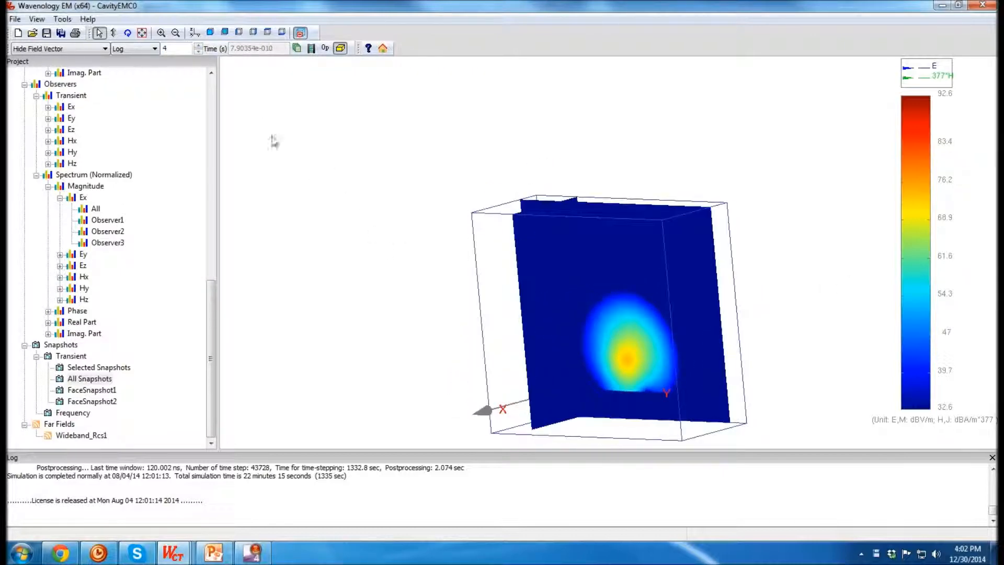
Advance the transient snapshots to frame 7 and examine the field on both snapshot planes up close
left_click(199, 46)
left_click(199, 45)
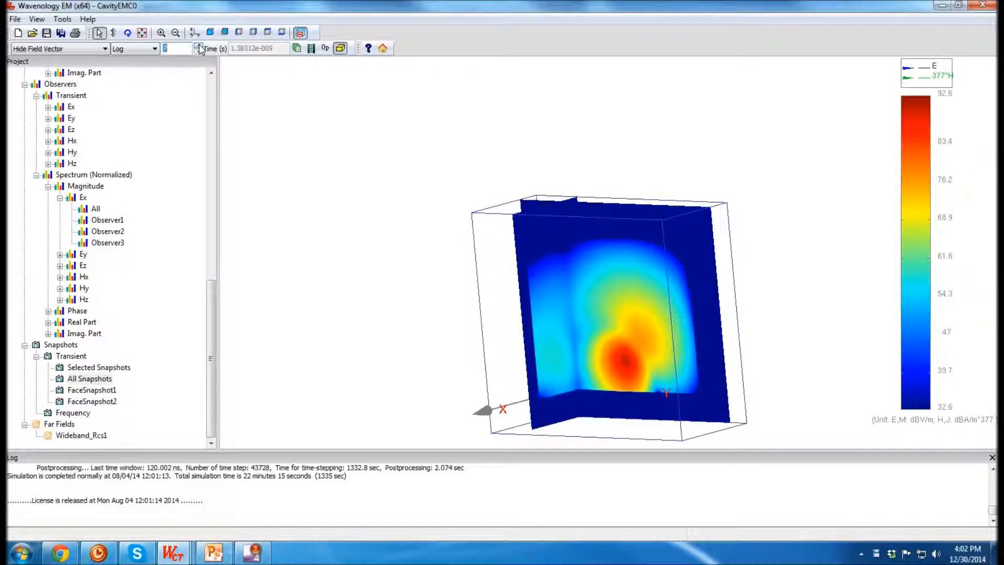
middle_click_drag(560, 340, 811, 335)
scroll(744, 359, "up", 5)
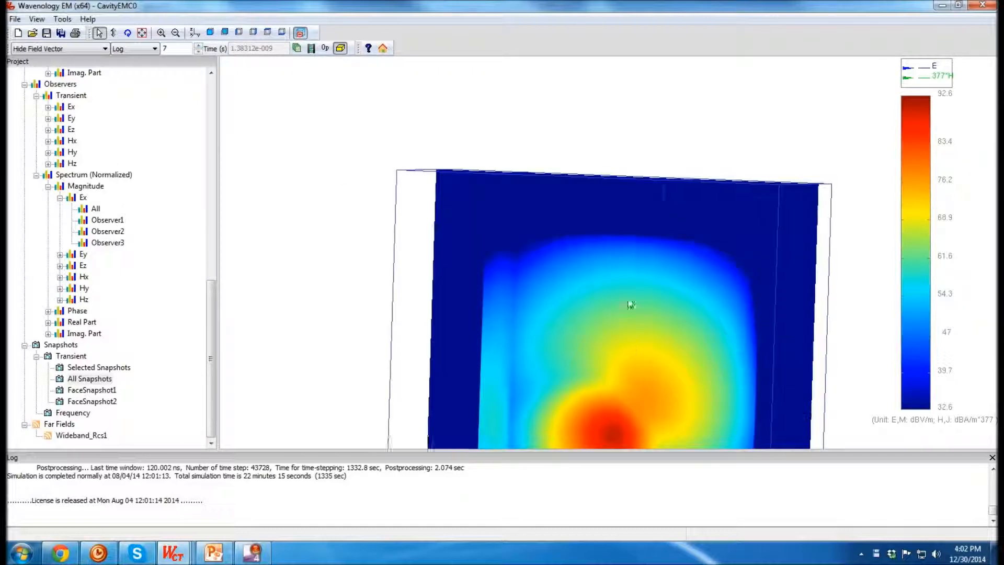
middle_click_drag(630, 303, 609, 292)
middle_click_drag(591, 334, 557, 319)
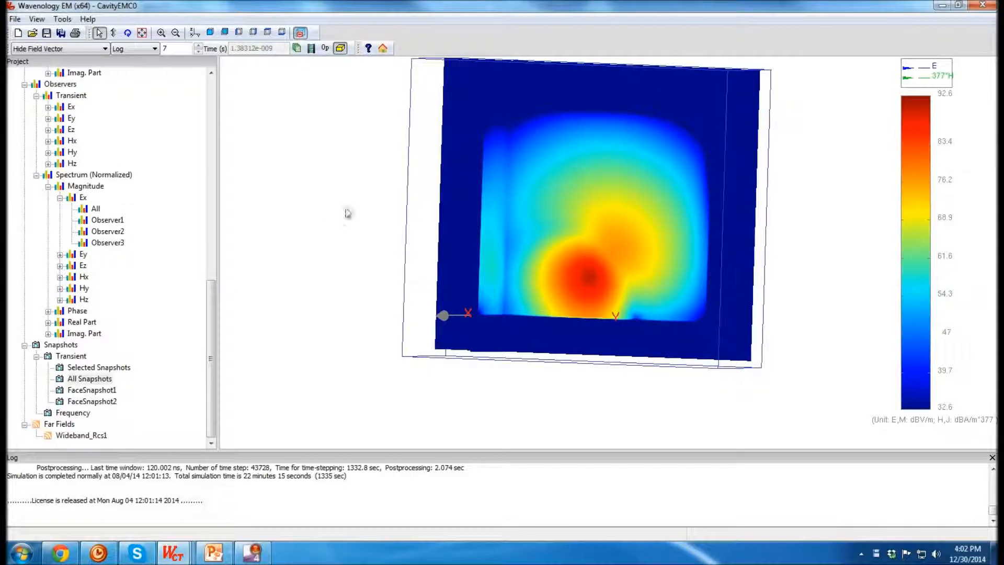
middle_click_drag(511, 340, 833, 249)
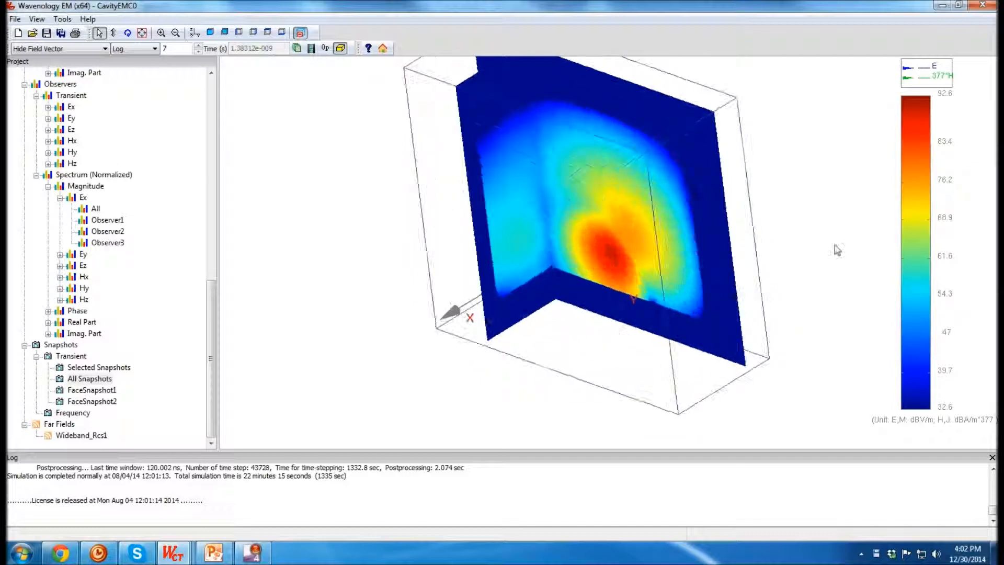
Step through the transient snapshots up to frame 159 and inspect the field pattern inside the box
left_click(199, 45)
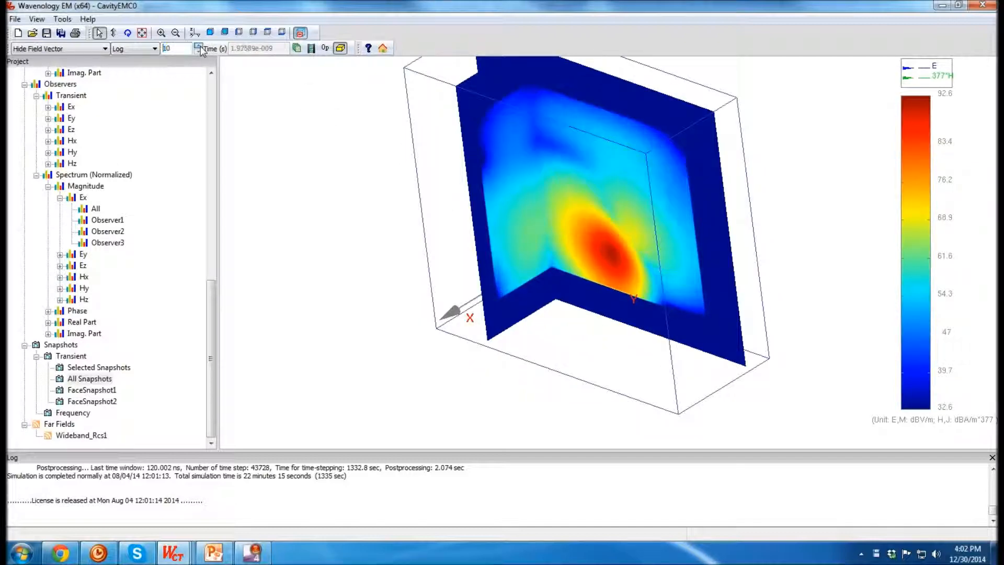
left_click(200, 46)
left_click(200, 45)
left_click(200, 46)
left_click(200, 46)
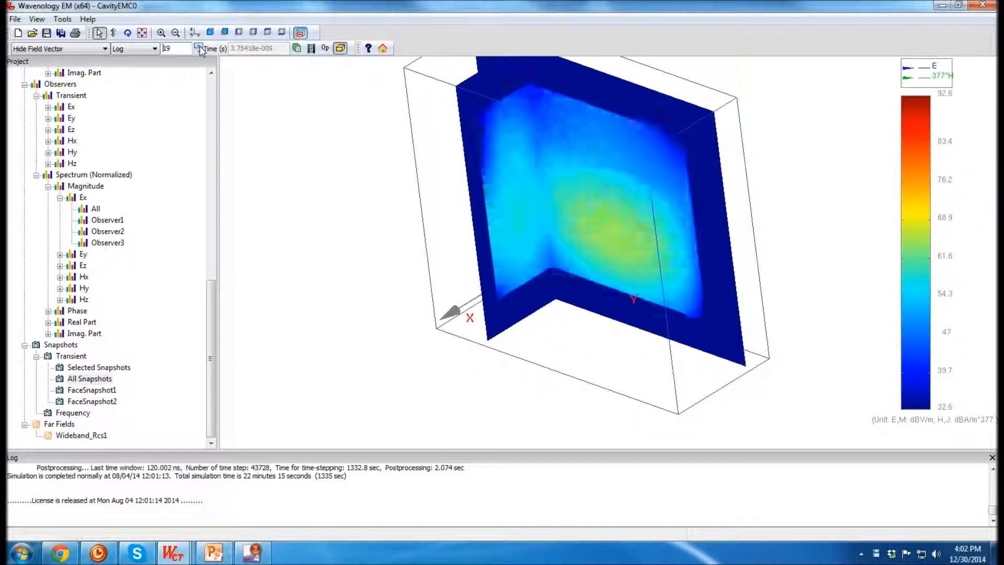
left_click(200, 46)
left_click(200, 45)
left_click(200, 45)
left_click(199, 46)
left_click(199, 46)
left_click(200, 46)
left_click(200, 46)
left_click(200, 45)
left_click(200, 45)
left_click(200, 45)
left_click(200, 45)
left_click(200, 46)
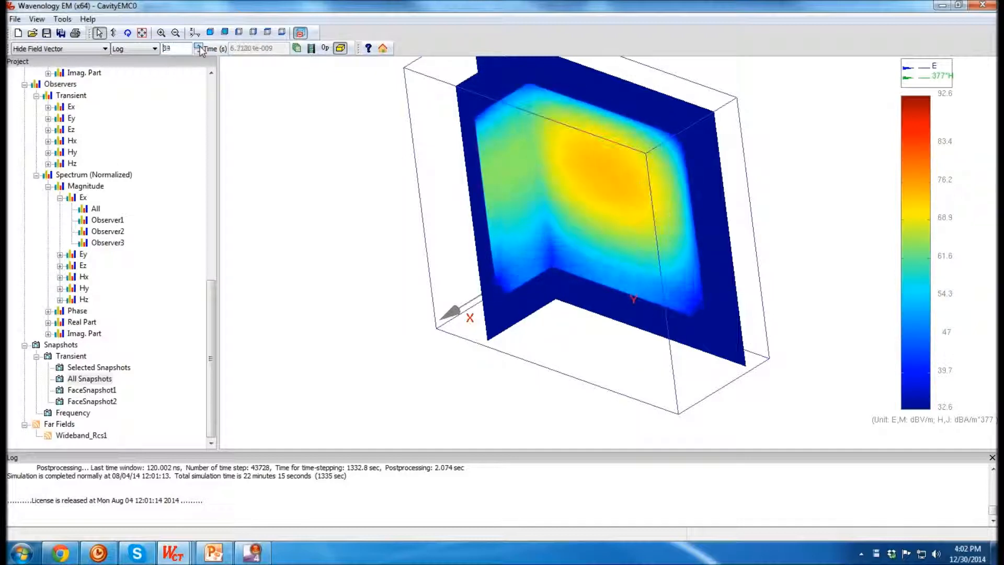
left_click(200, 45)
left_click(200, 45)
left_click(200, 46)
left_click(200, 46)
left_click(200, 46)
left_click(200, 45)
left_click(199, 45)
left_click(200, 45)
left_click(200, 46)
left_click(199, 46)
left_click(200, 45)
left_click(200, 45)
left_click(200, 46)
left_click(199, 45)
left_click(200, 46)
left_click(200, 46)
left_click(200, 45)
left_click(200, 46)
left_click(199, 46)
left_click(200, 45)
left_click(200, 46)
left_click(200, 46)
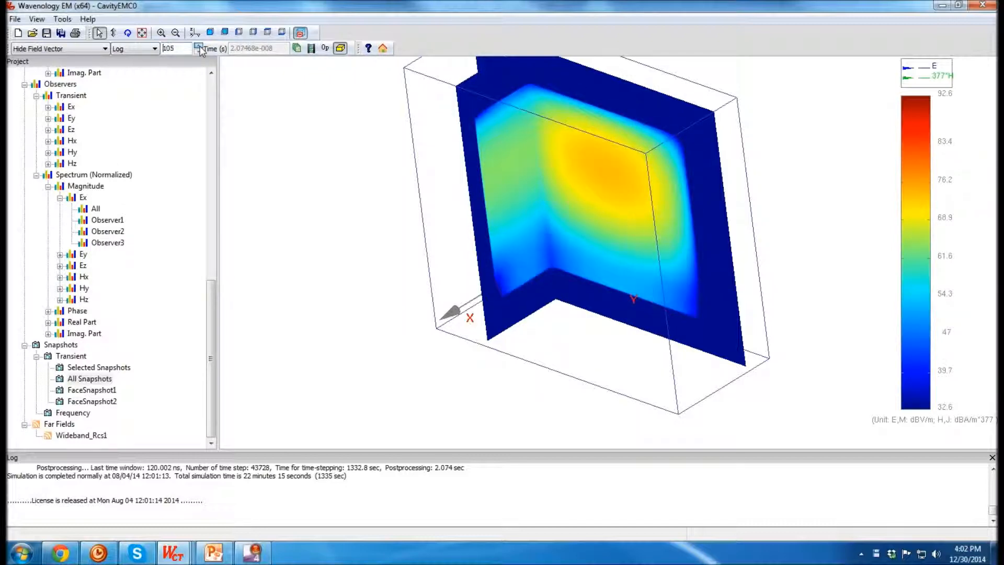
left_click(200, 46)
left_click(199, 46)
left_click(200, 46)
left_click(199, 46)
left_click(200, 46)
left_click(200, 46)
left_click(200, 46)
left_click(200, 46)
left_click(199, 46)
left_click(200, 46)
left_click(200, 46)
left_click(200, 46)
left_click(200, 46)
left_click(200, 46)
left_click(199, 46)
left_click(200, 46)
left_click(200, 46)
left_click(199, 46)
left_click(199, 46)
left_click(200, 46)
left_click(199, 46)
left_click(200, 46)
left_click(200, 46)
left_click(200, 46)
left_click(200, 46)
left_click(200, 46)
left_click(200, 46)
left_click(200, 46)
left_click(200, 46)
left_click(199, 46)
left_click(200, 46)
left_click(200, 46)
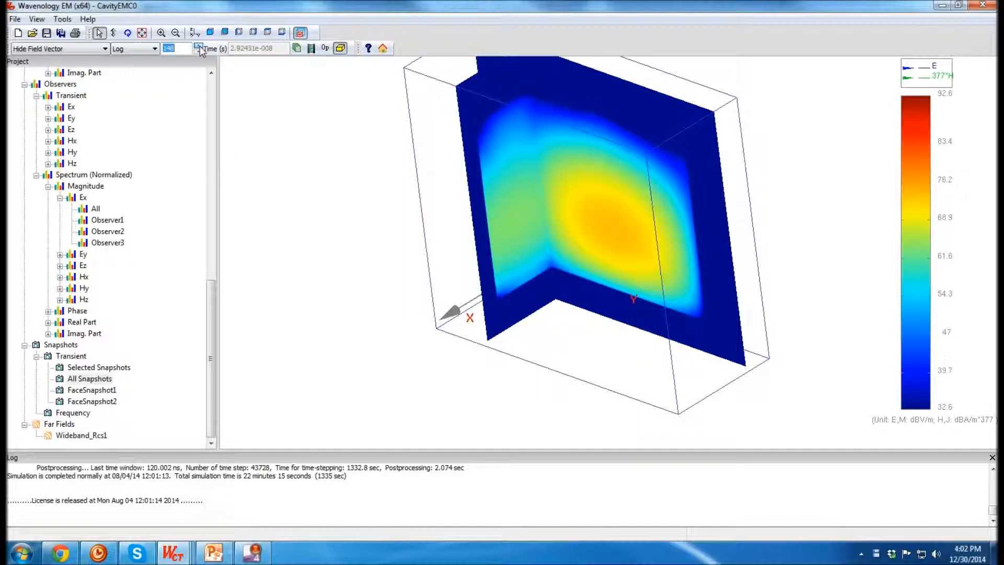
left_click(199, 46)
left_click(199, 46)
left_click(200, 46)
left_click(200, 46)
left_click(199, 46)
left_click(200, 46)
left_click(200, 46)
left_click(200, 46)
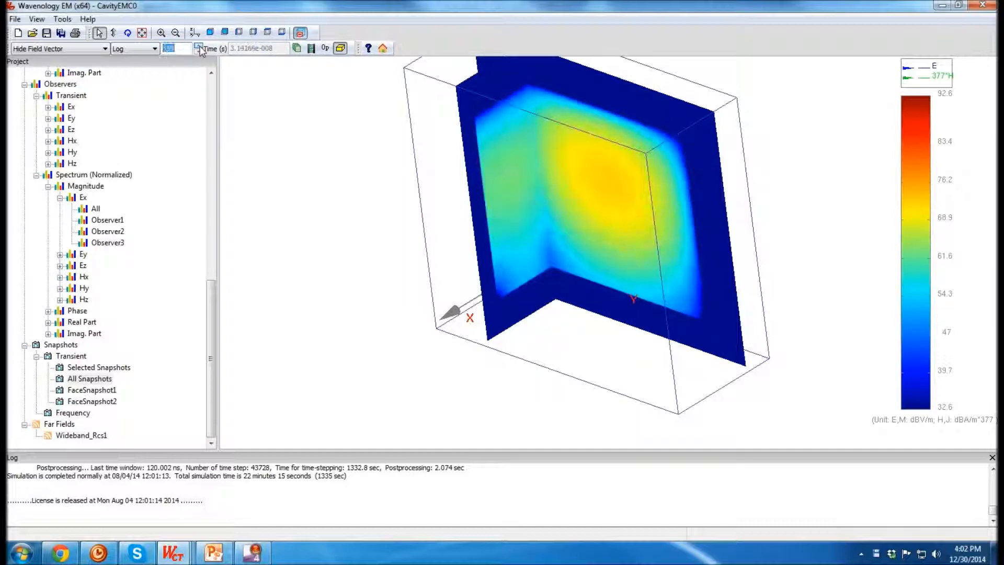
left_click_drag(545, 285, 442, 204)
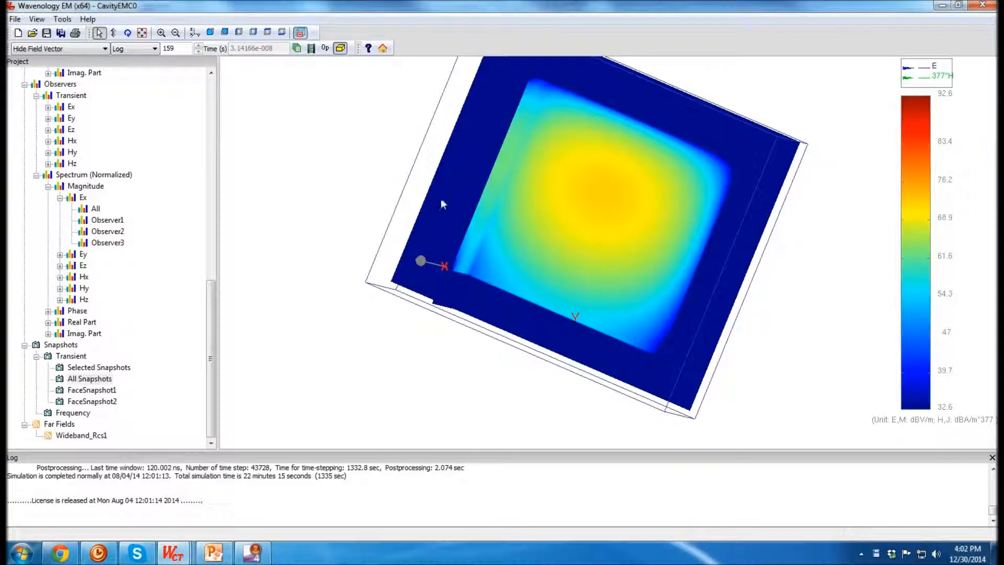
left_click_drag(716, 242, 530, 197)
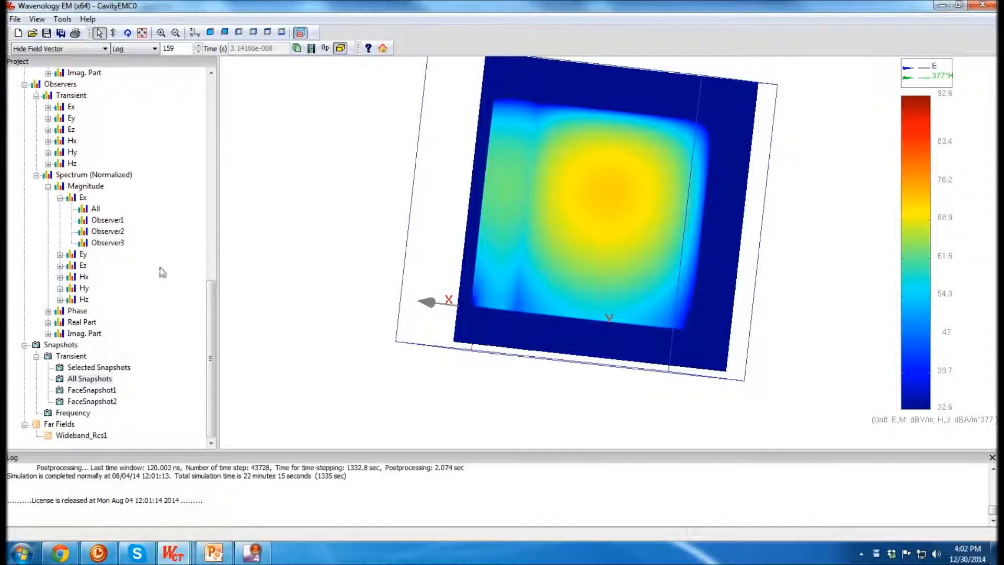
Plot the normalized Ex spectrum magnitude of Observer1, examine the peak near 0.46 GHz up close, and close the plot
double_click(107, 220)
left_click_drag(675, 261, 497, 185)
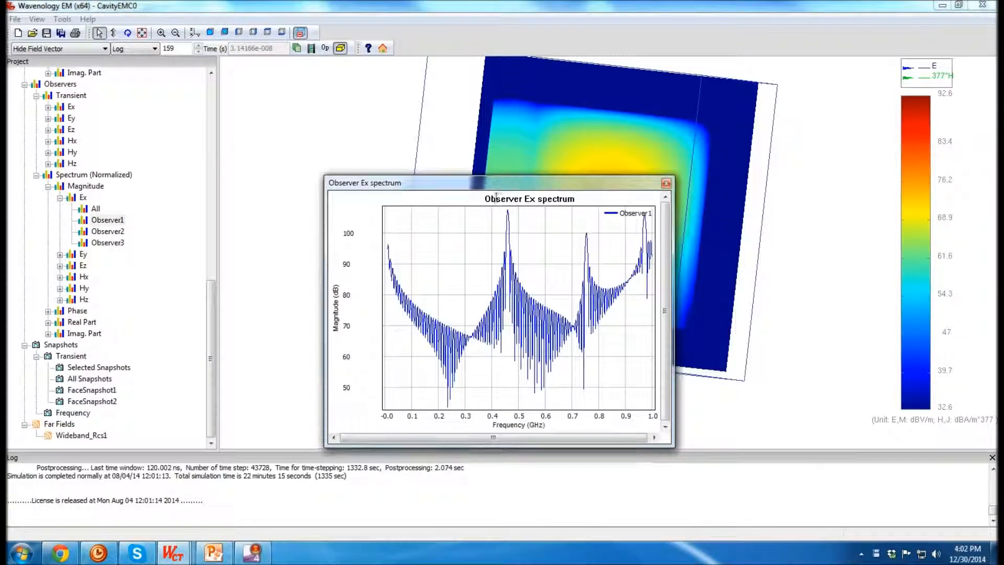
left_click_drag(494, 233, 524, 187)
left_click_drag(482, 257, 530, 360)
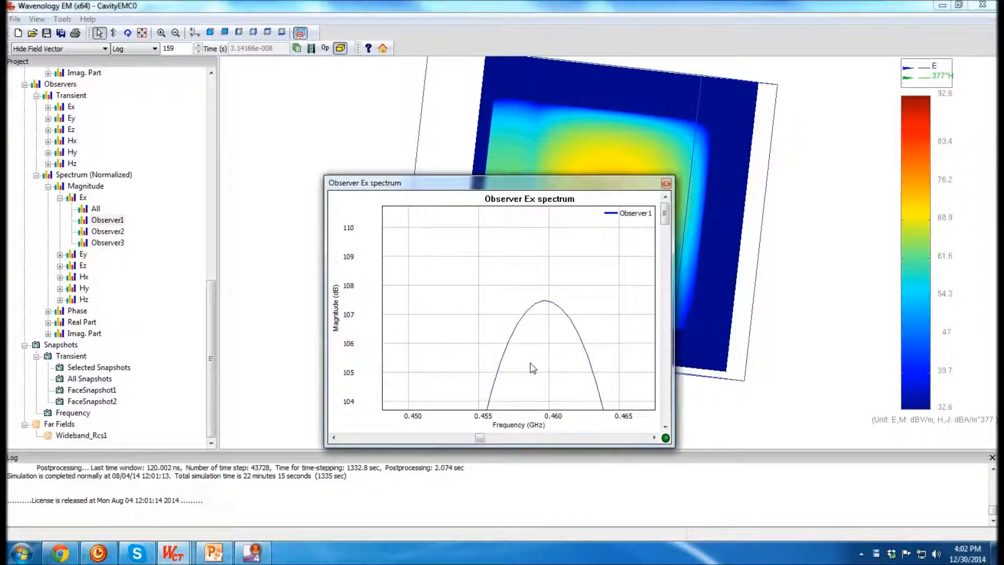
left_click(666, 183)
Add a monitored frequency of 0.46 GHz to the frequency snapshots
right_click(64, 416)
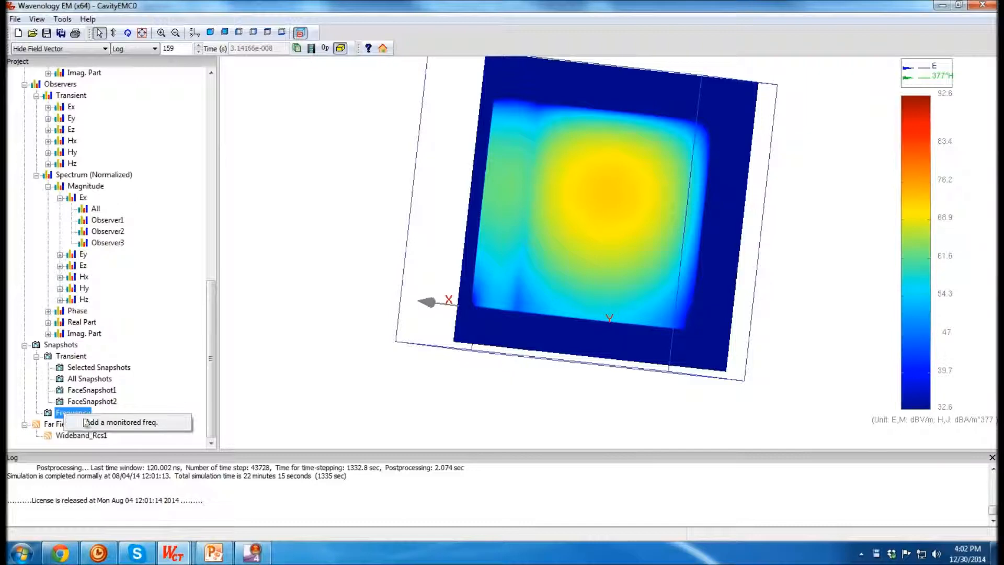
left_click(118, 422)
type("0.46")
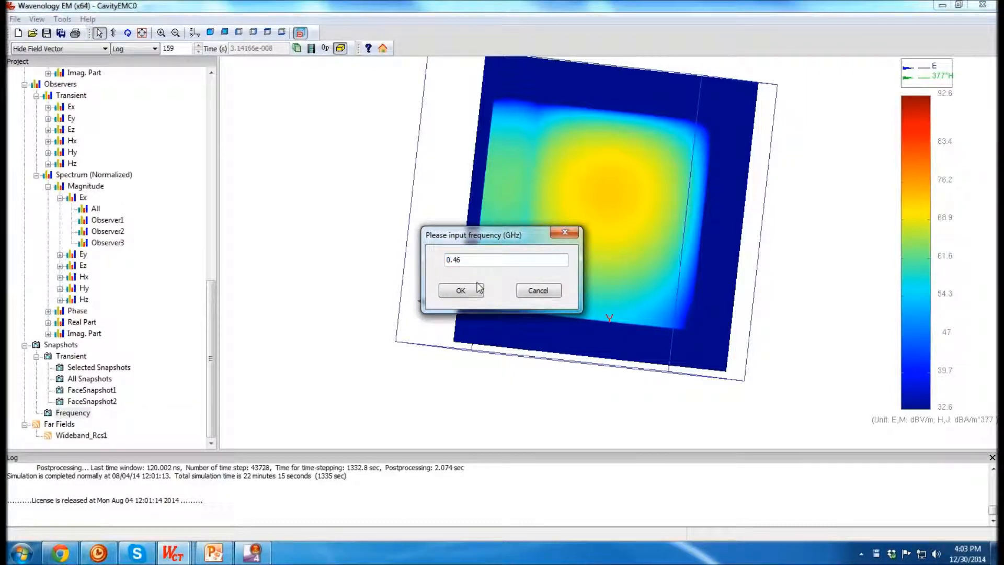
left_click(461, 290)
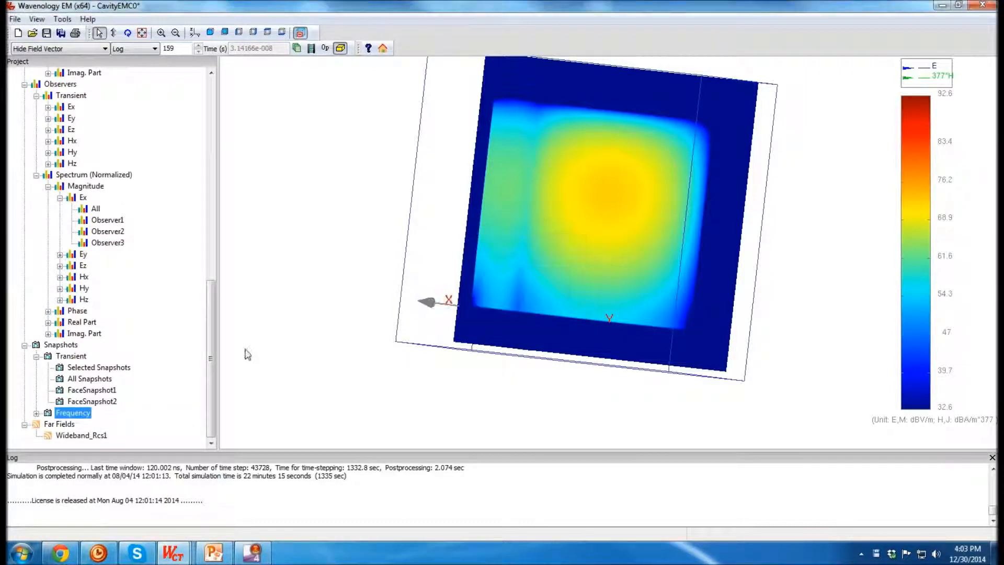
Display all snapshots at the 4.6e+008 Hz frequency and view the field distribution from several angles
left_click(37, 415)
left_click(49, 413)
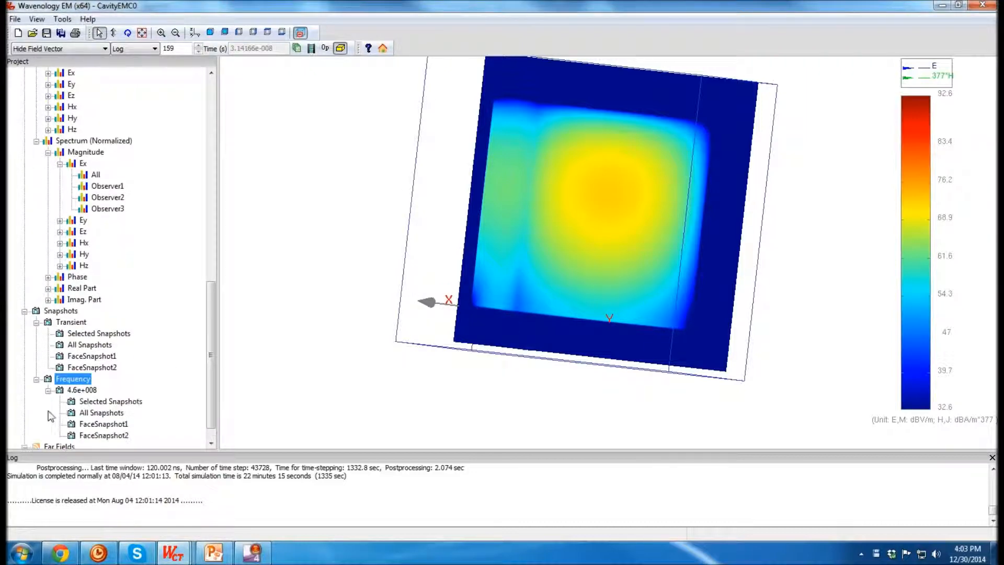
left_click(103, 413)
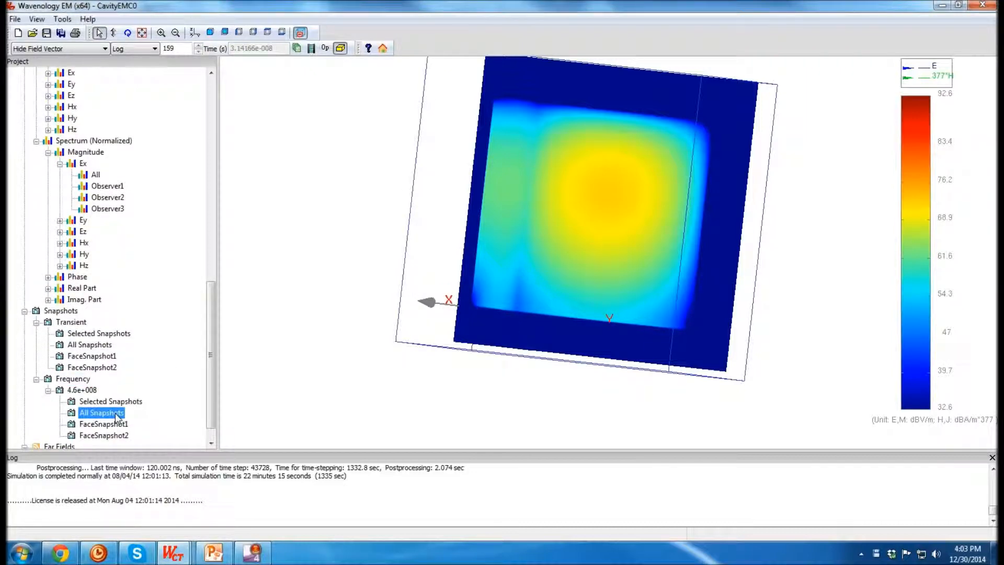
left_click_drag(776, 230, 704, 214)
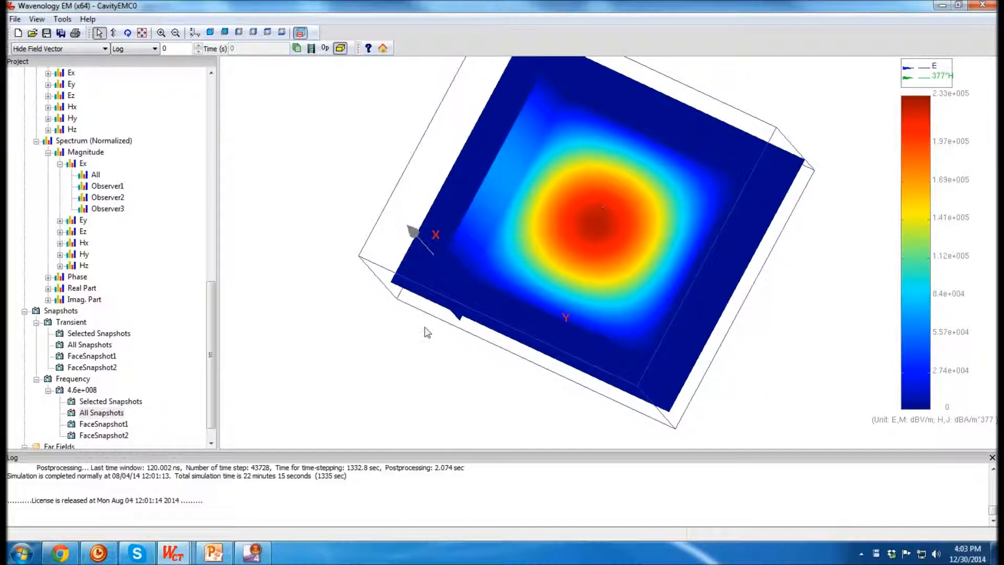
left_click_drag(739, 236, 656, 220)
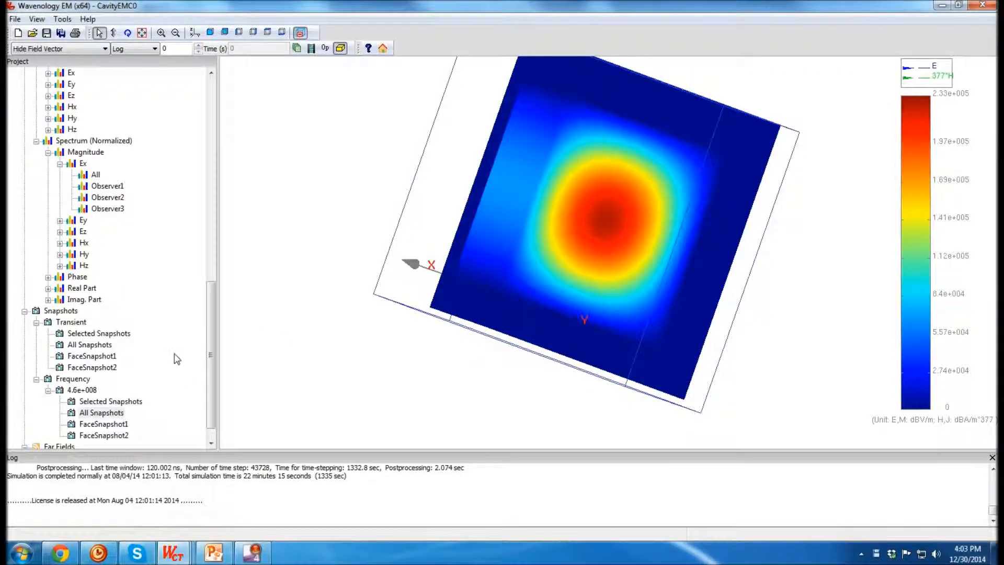
Reopen the Observer1 Ex spectrum plot, examine the peak near 0.755 GHz up close, and close the plot
double_click(122, 189)
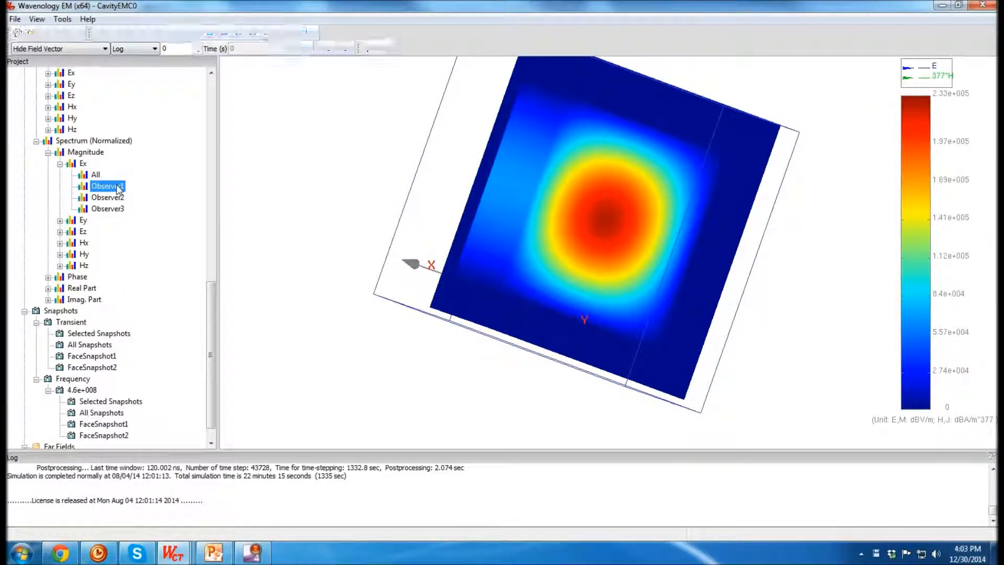
left_click_drag(765, 322, 448, 209)
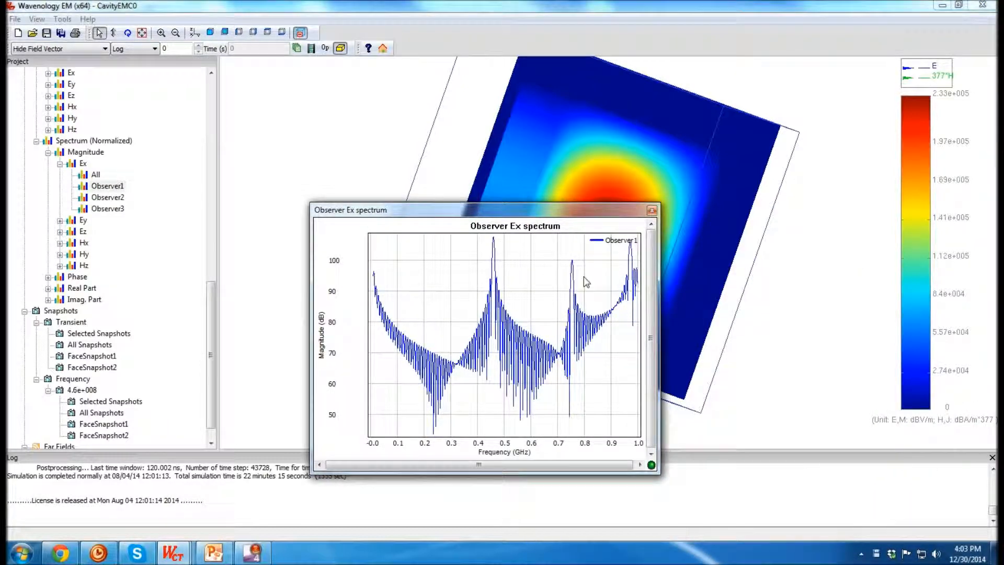
left_click_drag(553, 248, 608, 303)
left_click_drag(455, 261, 475, 327)
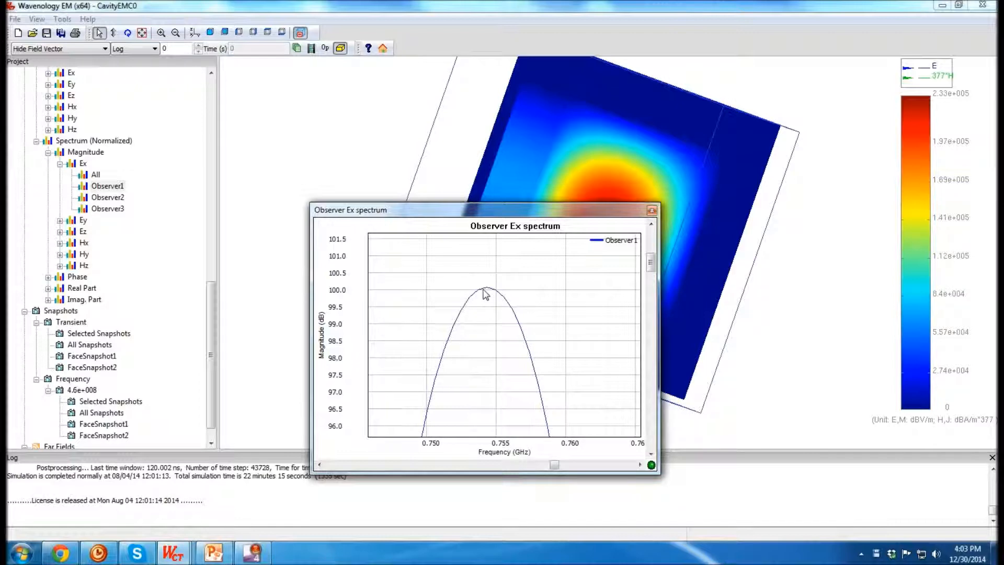
left_click(652, 211)
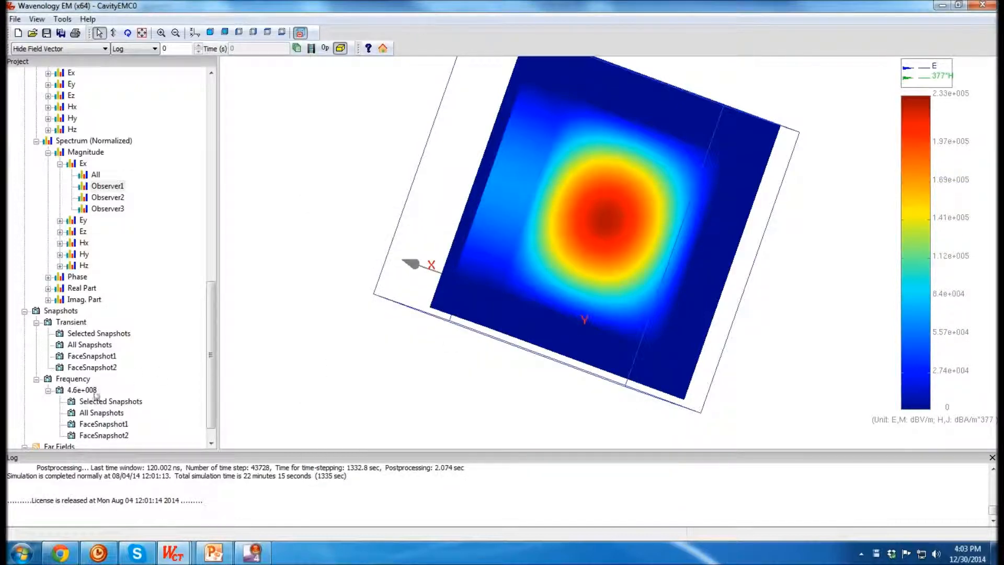
Add a second monitored frequency of 0.755 GHz to the frequency snapshots
right_click(76, 381)
left_click(133, 388)
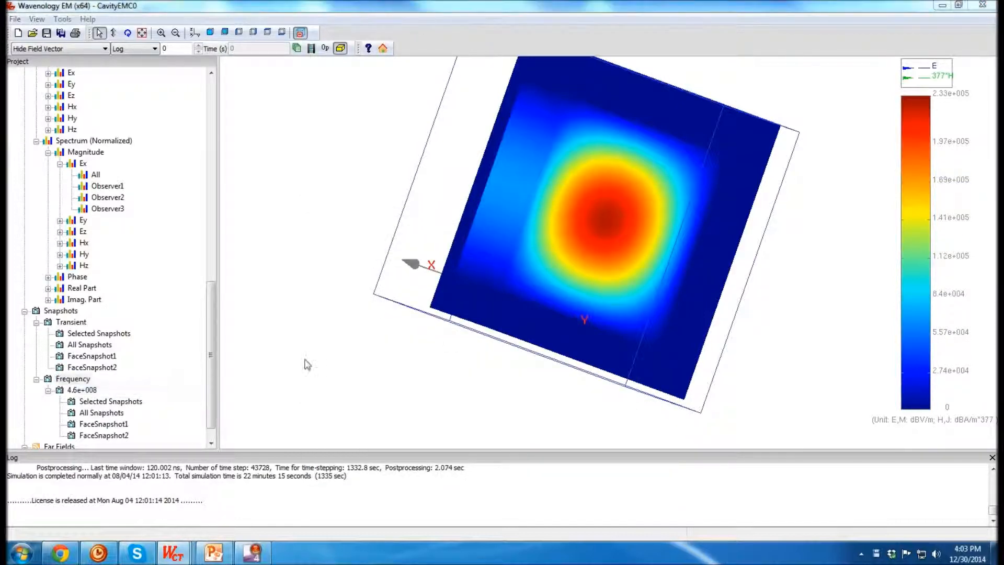
type("0.755")
left_click(479, 291)
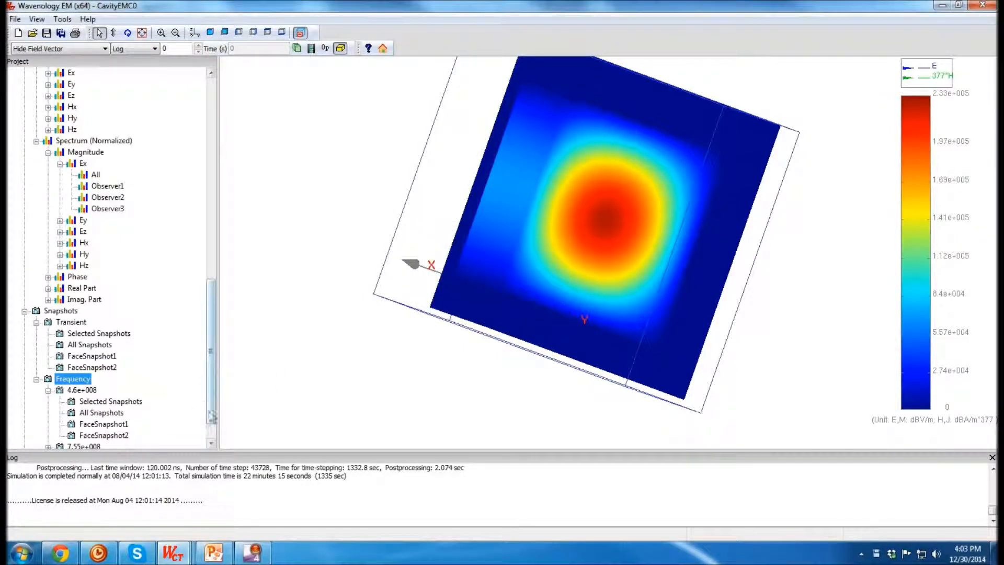
Display all snapshots at the 7.55e+008 Hz frequency and view the field distribution from several angles
scroll(212, 416, "down", 1)
double_click(86, 412)
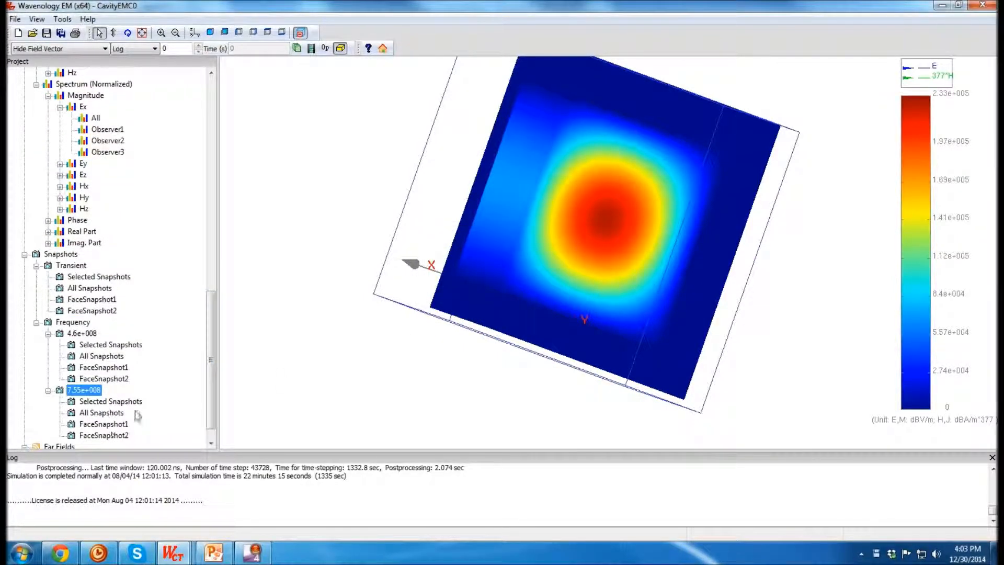
double_click(105, 412)
left_click_drag(801, 232, 584, 204)
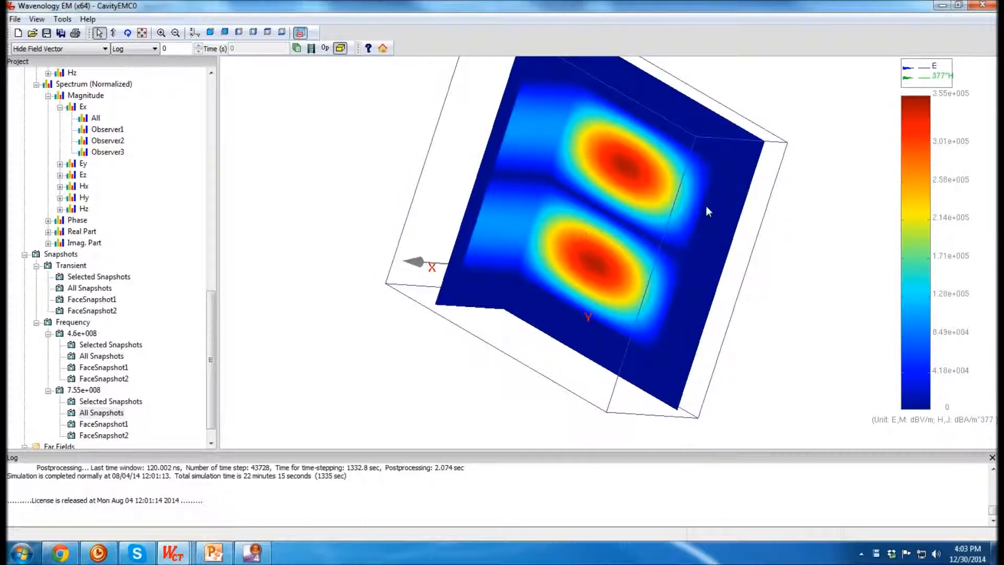
left_click_drag(706, 207, 852, 160)
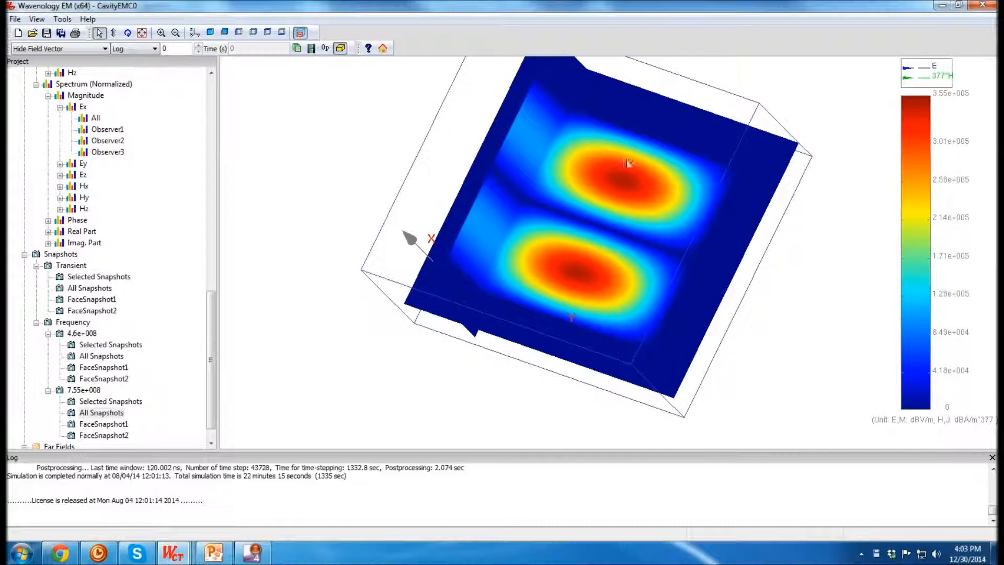
left_click_drag(626, 224, 560, 305)
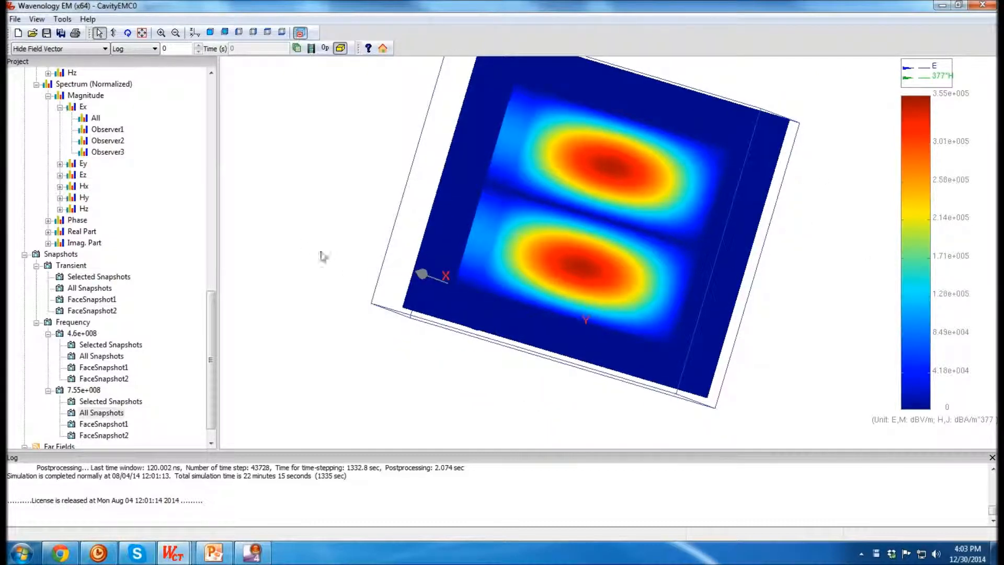
Leave the snapshot display for the design view and look at the hollow box model from several angles
left_click(210, 438)
left_click(383, 48)
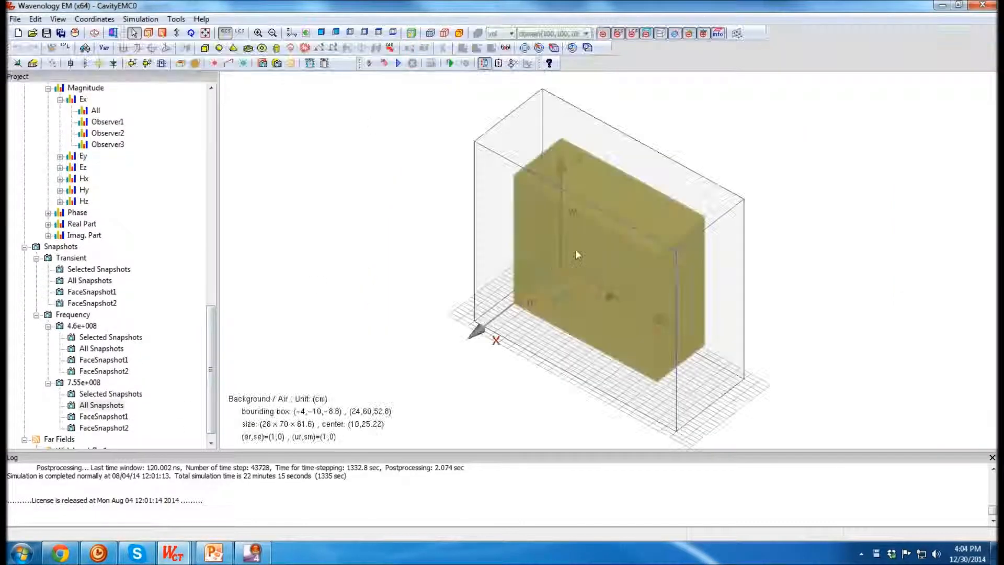
left_click_drag(744, 209, 680, 205)
left_click_drag(760, 258, 701, 275)
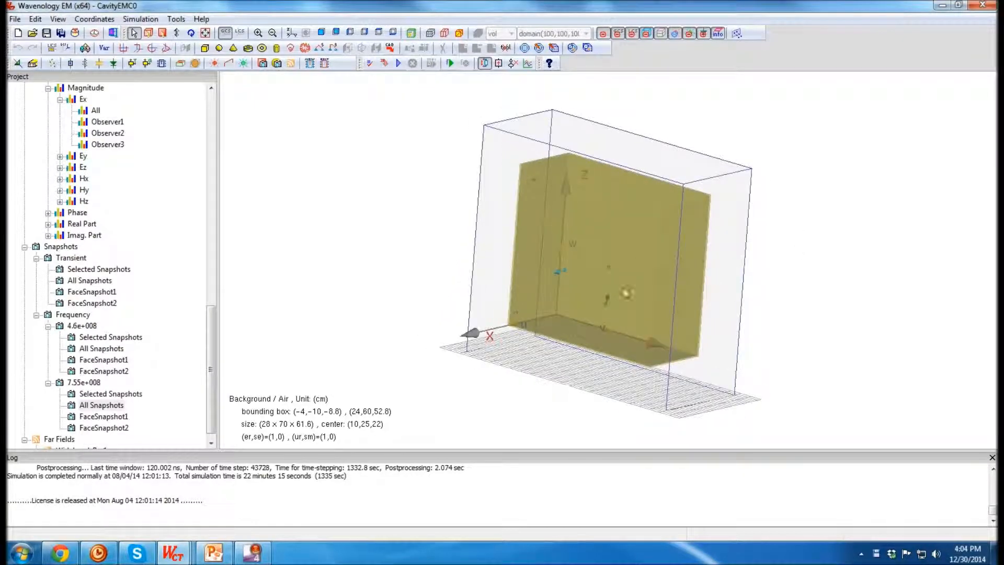
left_click_drag(627, 293, 590, 313)
Expand the far-field results, plot the Etheta transient of Wideband_Rcs1, and close the plot
left_click(24, 440)
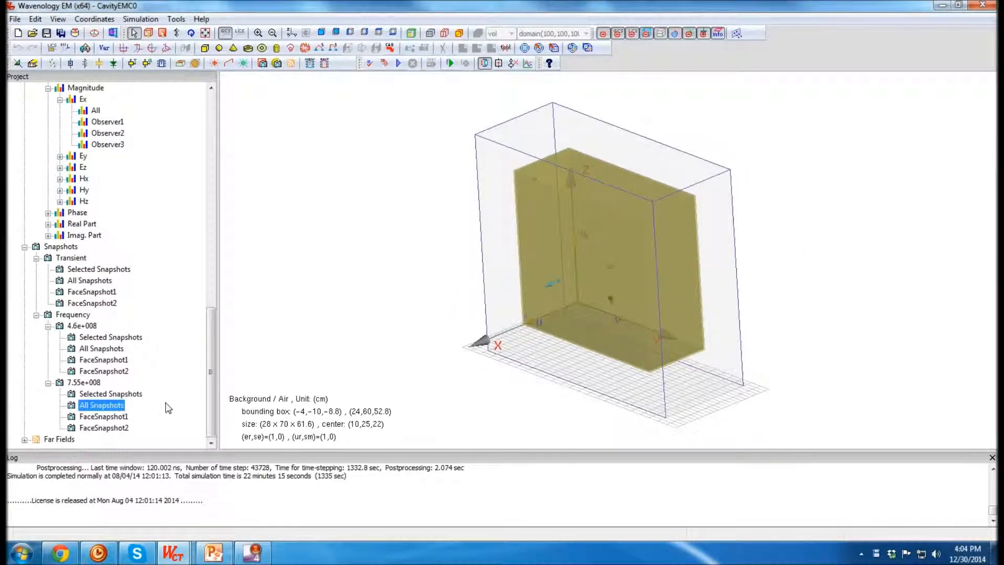
left_click(59, 439)
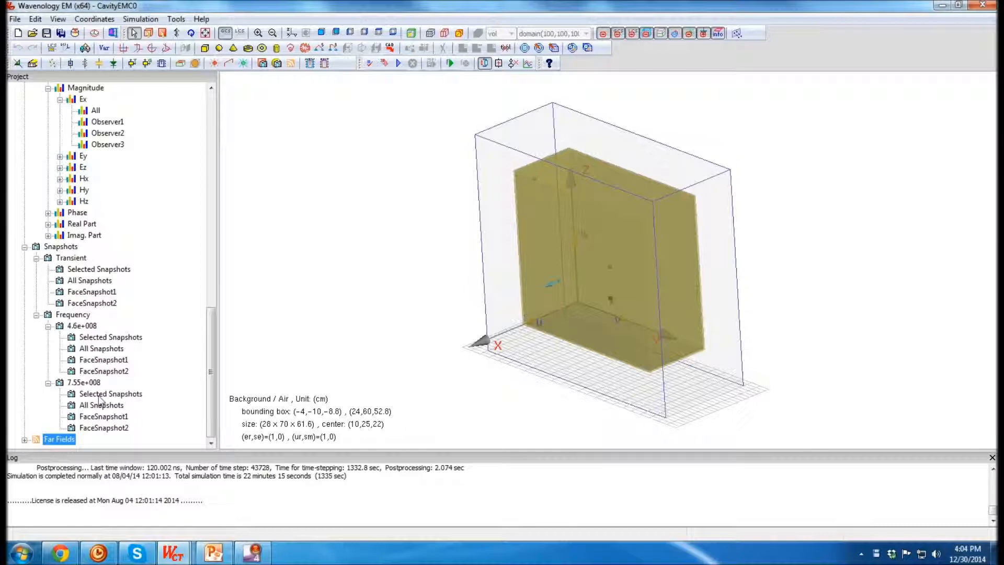
left_click(24, 440)
left_click_drag(816, 215, 546, 311)
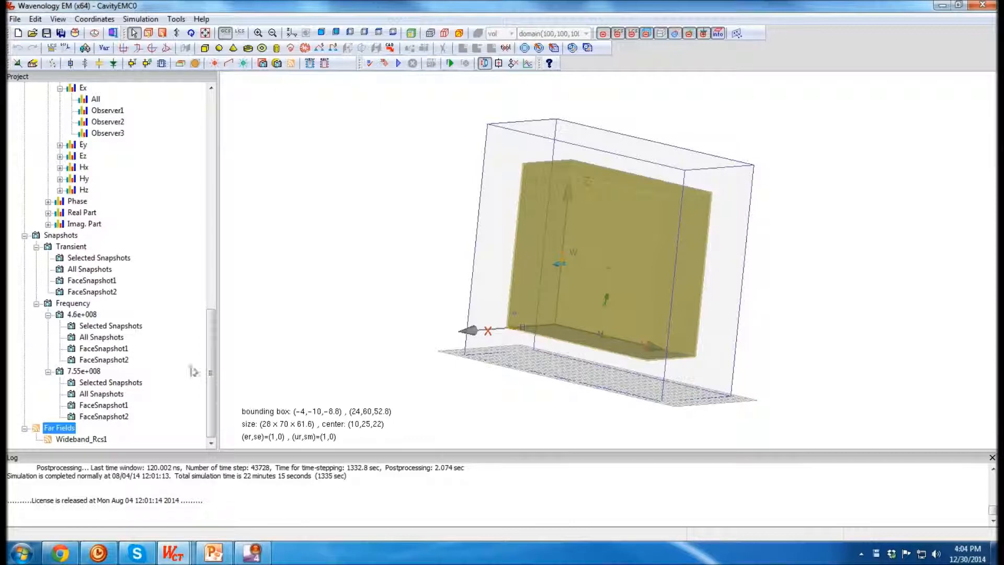
left_click(90, 440)
right_click(90, 440)
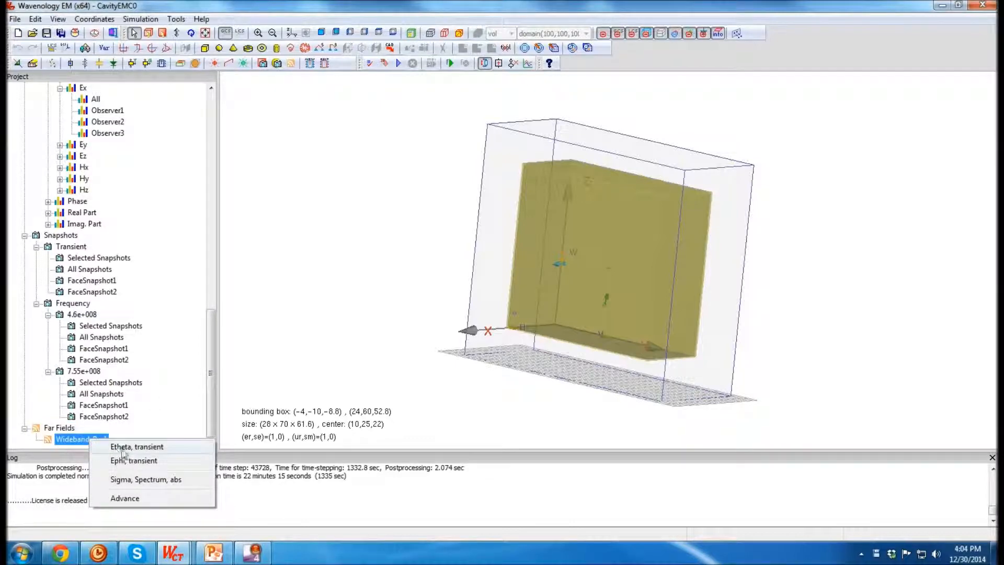
left_click(183, 414)
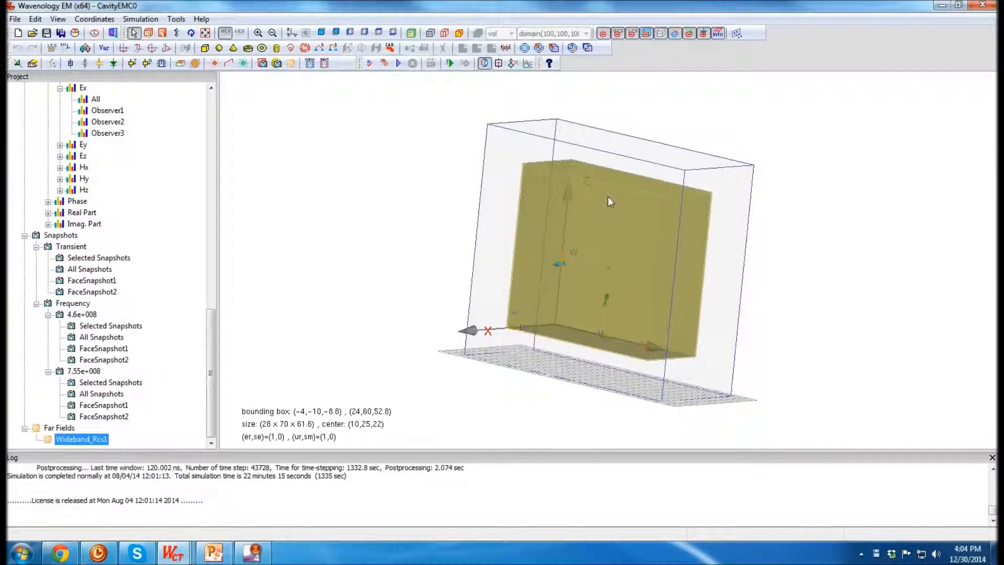
left_click_drag(741, 270, 530, 171)
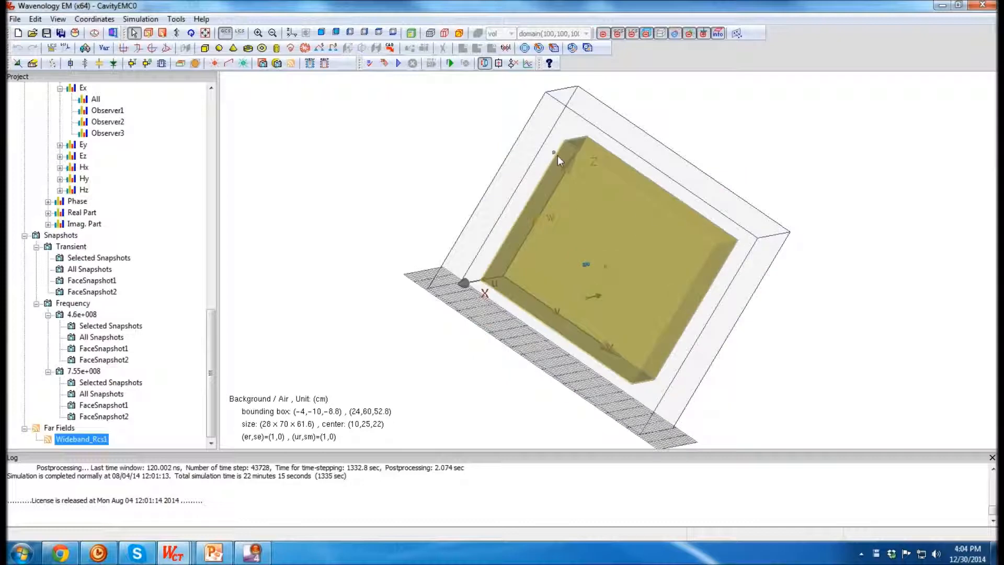
right_click(100, 443)
left_click(145, 447)
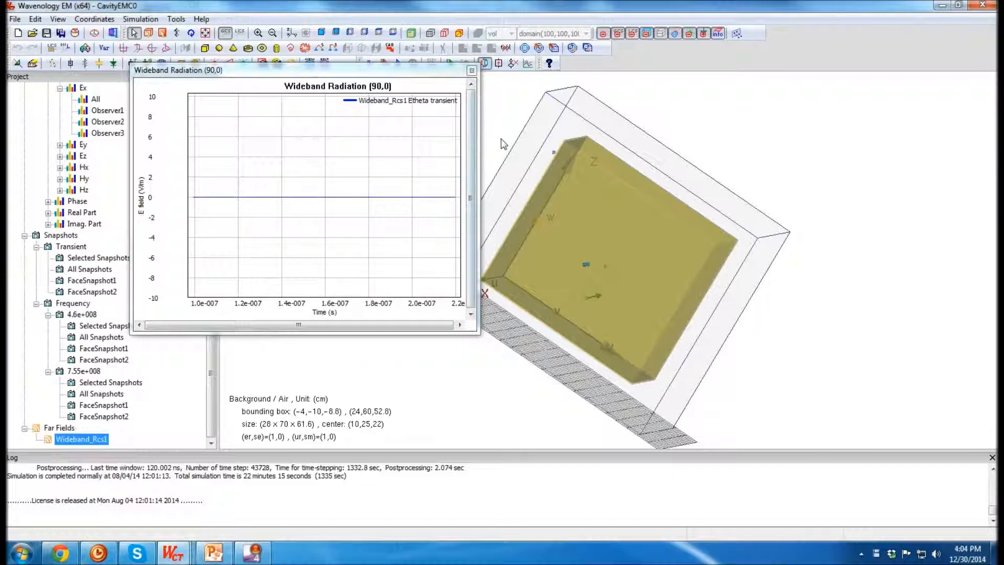
left_click(472, 71)
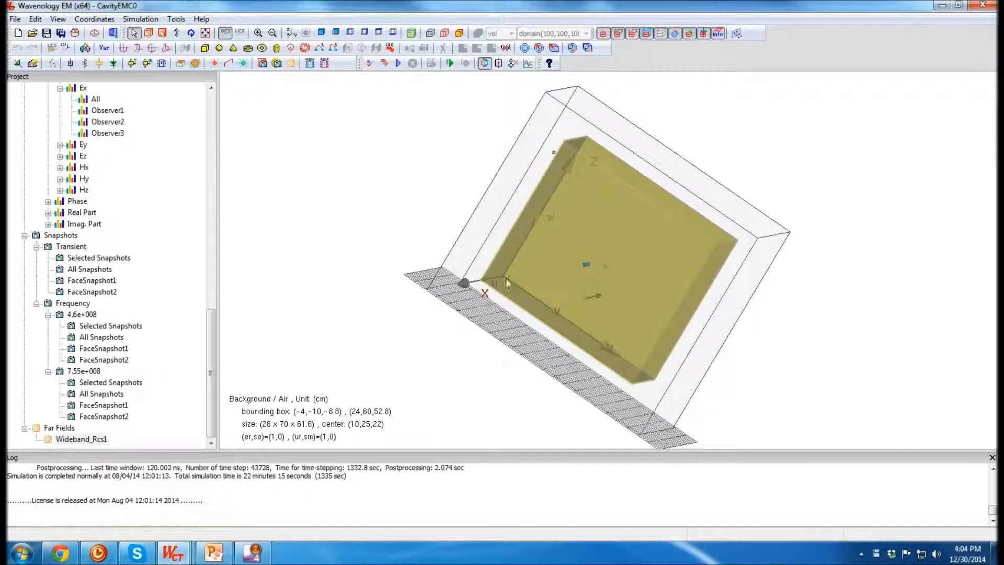
left_click_drag(863, 333, 581, 362)
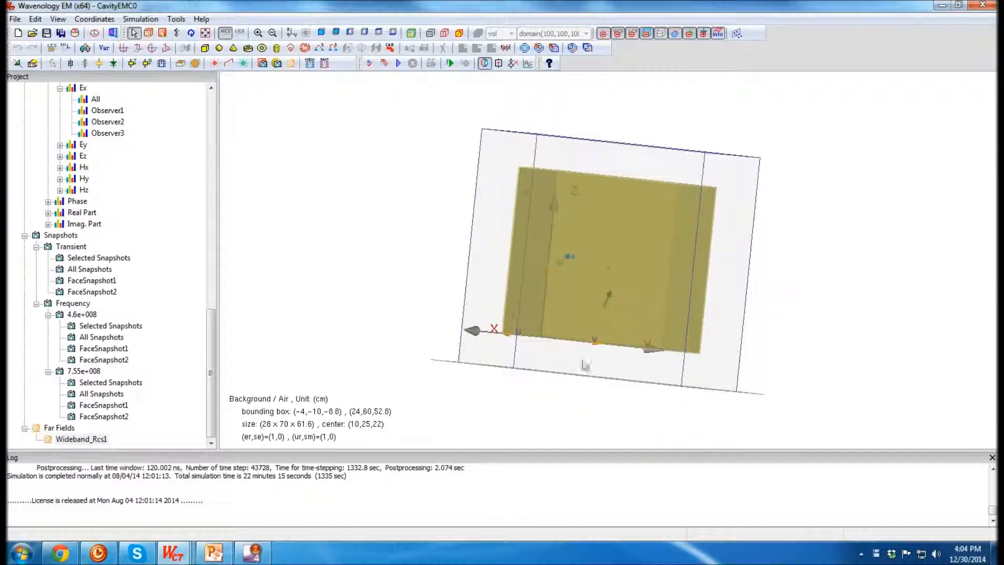
left_click_drag(447, 226, 539, 309)
left_click_drag(630, 338, 471, 336)
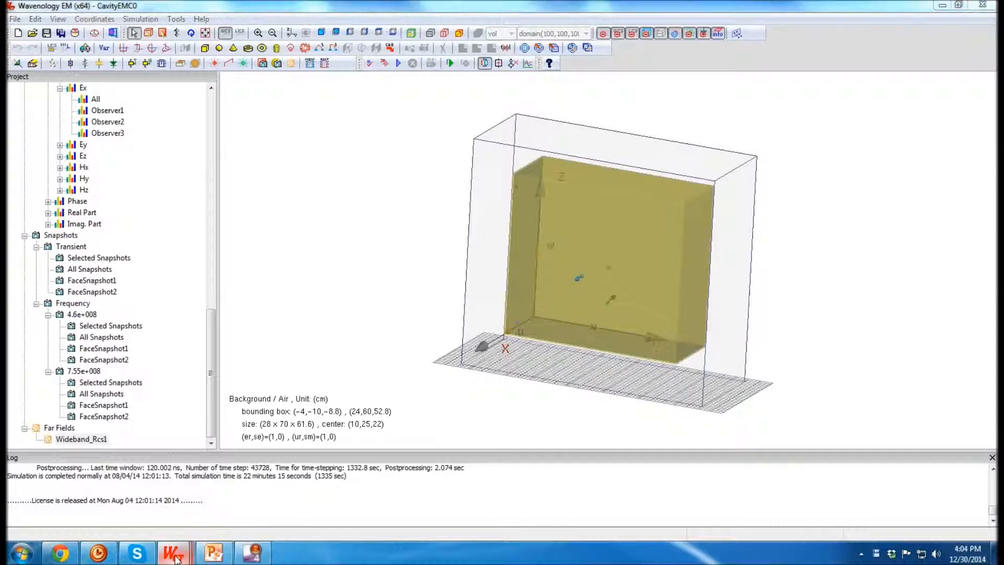
mouse_move(173, 552)
mouse_move(753, 494)
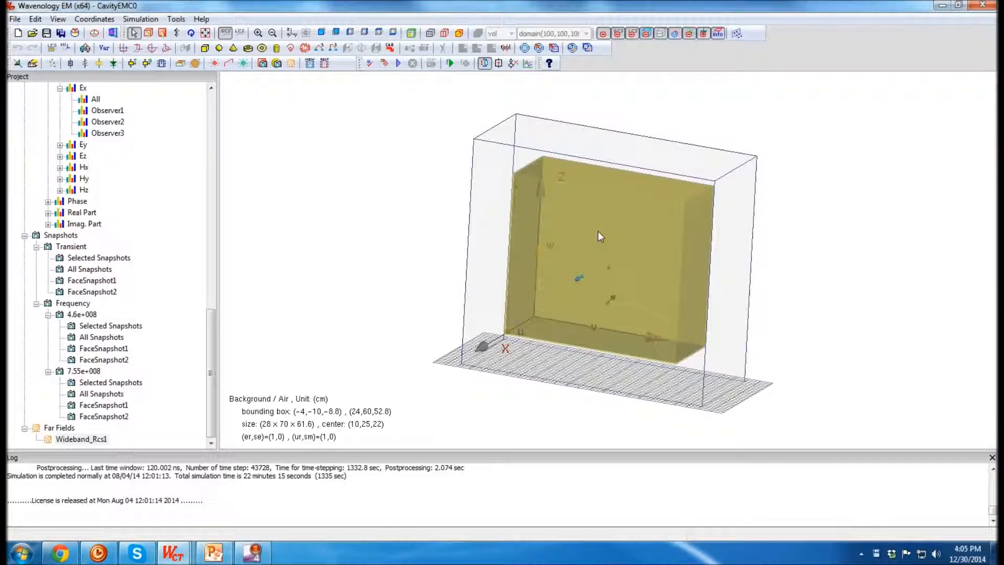
left_click_drag(797, 225, 818, 225)
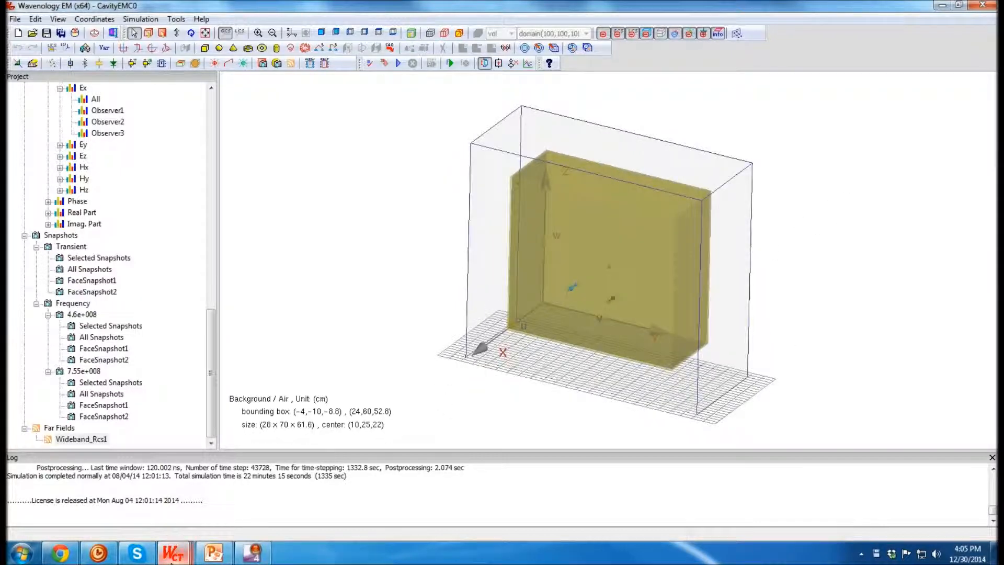
left_click(172, 554)
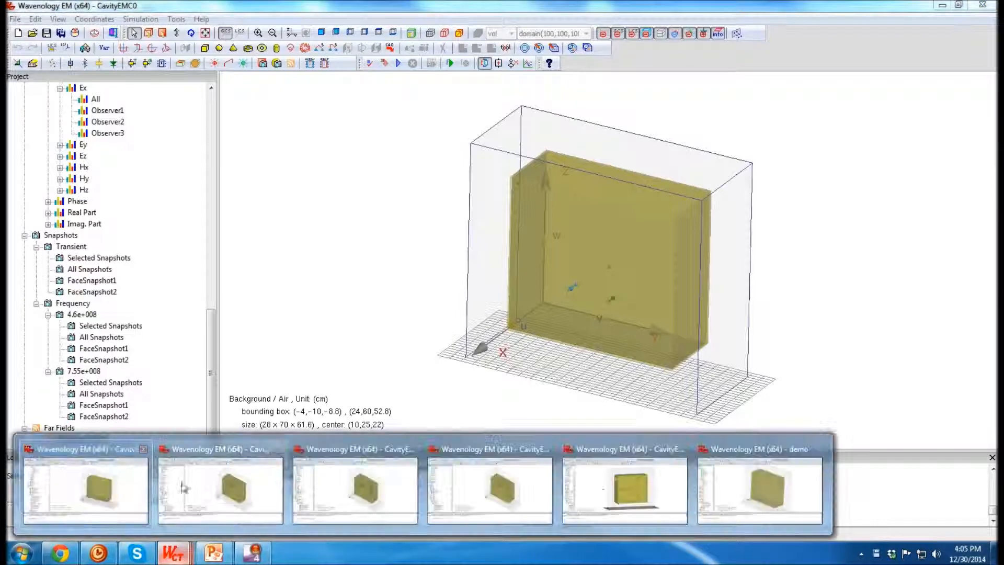
left_click(892, 329)
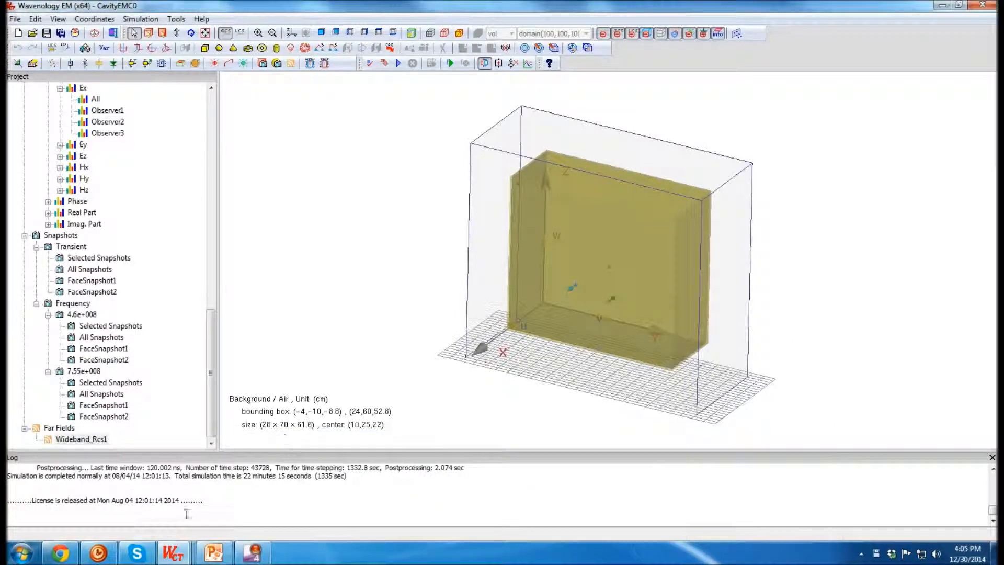
middle_click_drag(776, 225, 787, 220)
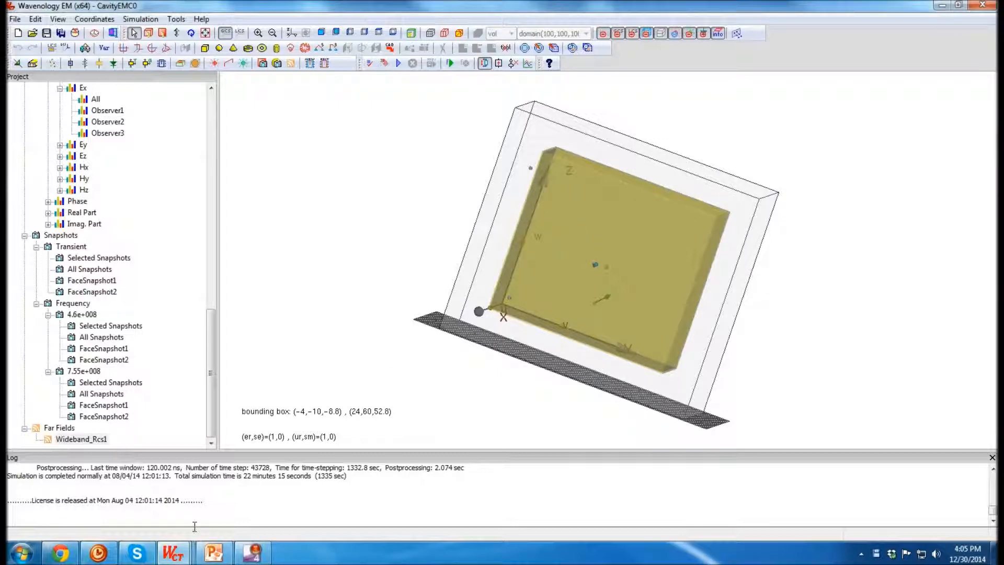
In the demo project, create a PEC box with lower corner th, th, 20 and upper corner 10, 20, 20.5
mouse_move(172, 553)
left_click(219, 486)
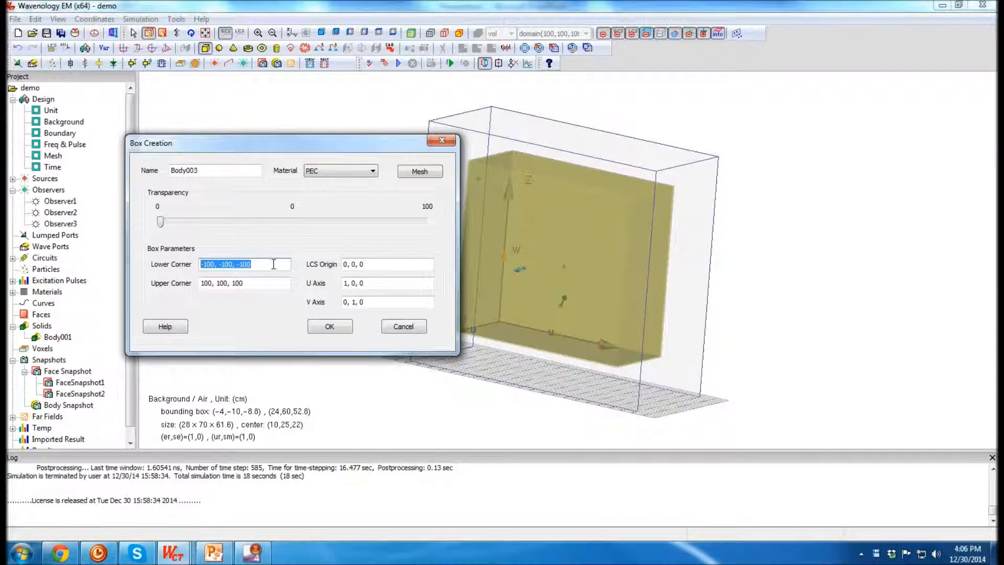
type("th th 20")
key("Tab")
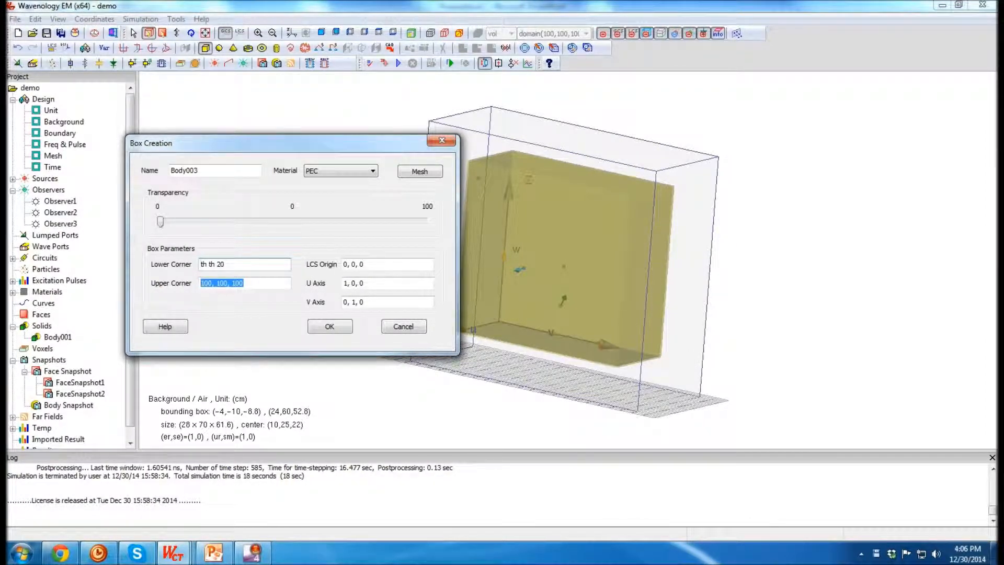
type("10 20 20.5")
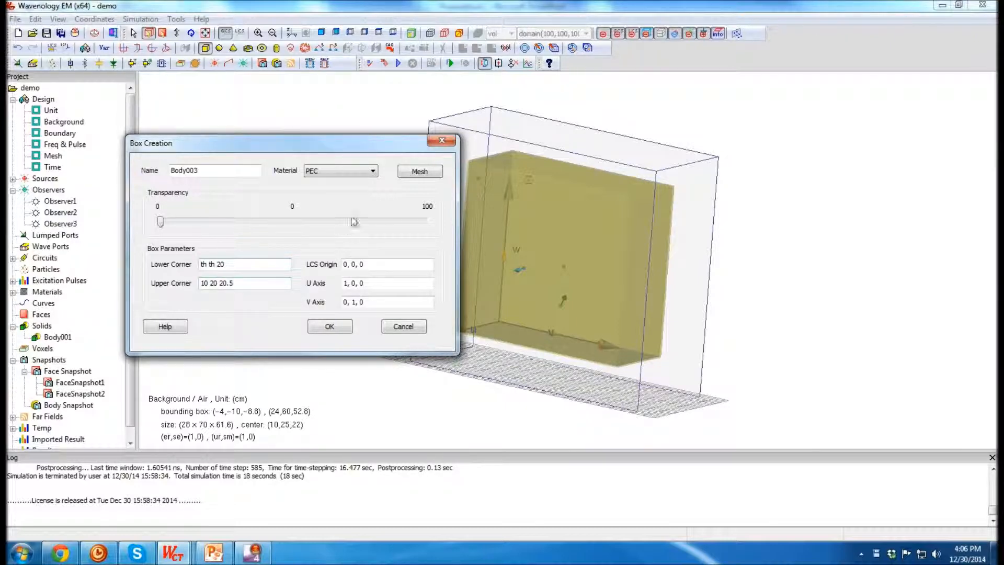
key("Return")
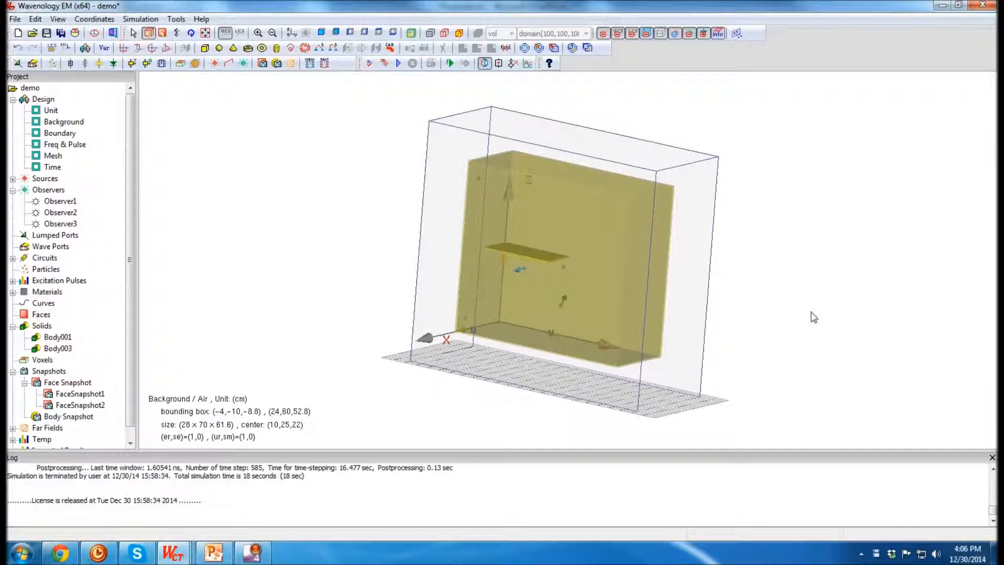
Examine the new PEC board's position and contact with the walls inside the hollow box, up close and from several angles
middle_click_drag(811, 318, 872, 249)
middle_click_drag(403, 256, 702, 365)
middle_click_drag(683, 372, 713, 350)
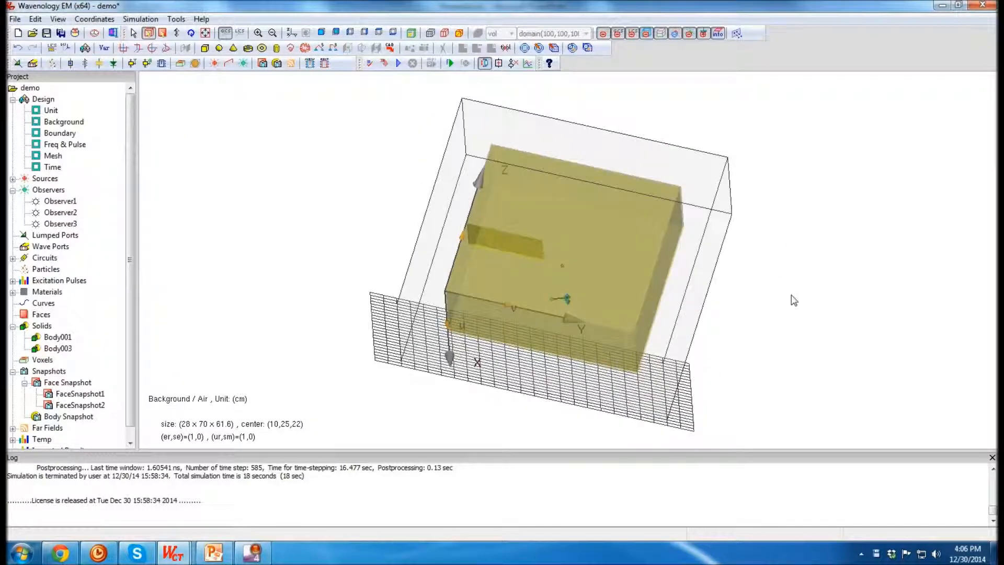
scroll(691, 332, "up", 5)
middle_click_drag(317, 217, 485, 159)
scroll(451, 289, "up", 4)
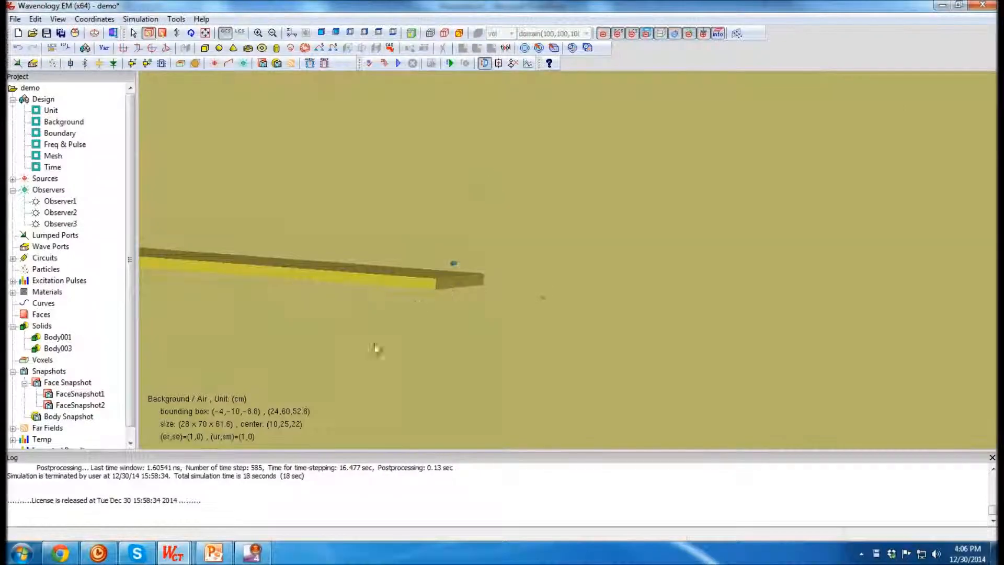
middle_click_drag(376, 345, 468, 303)
scroll(561, 284, "down", 5)
middle_click_drag(560, 284, 724, 253)
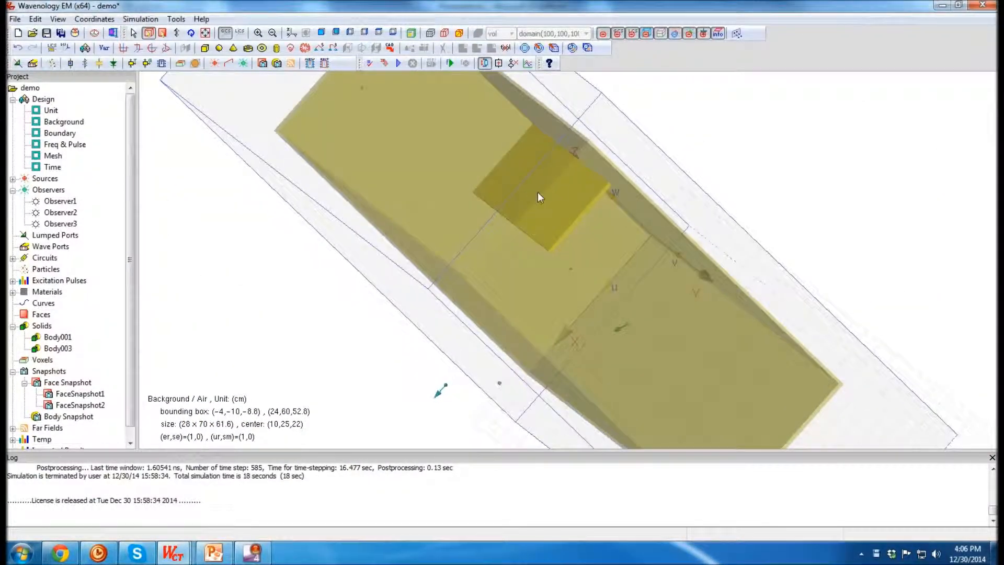
middle_click_drag(563, 250, 651, 245)
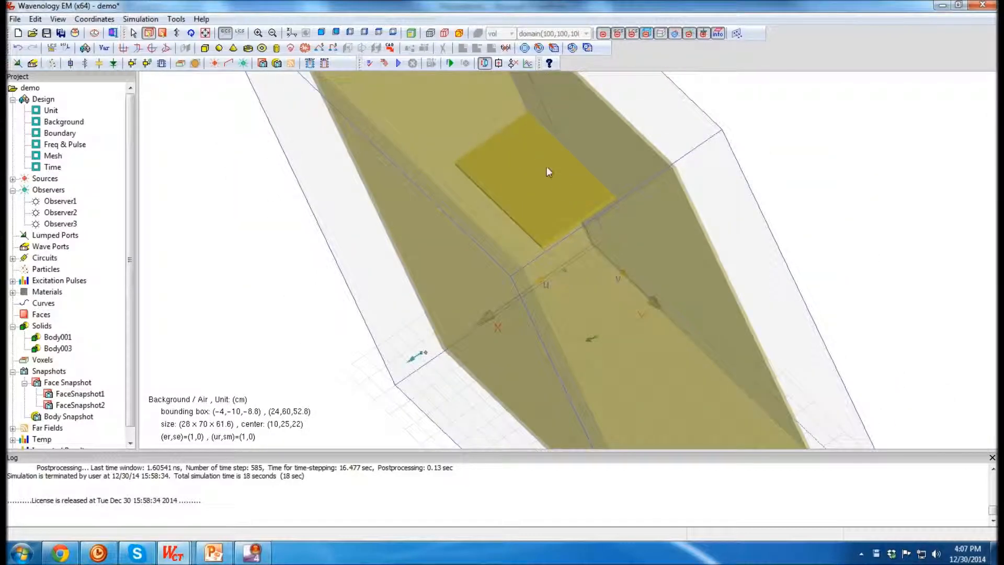
scroll(555, 154, "down", 5)
middle_click_drag(554, 154, 906, 191)
middle_click_drag(545, 262, 753, 313)
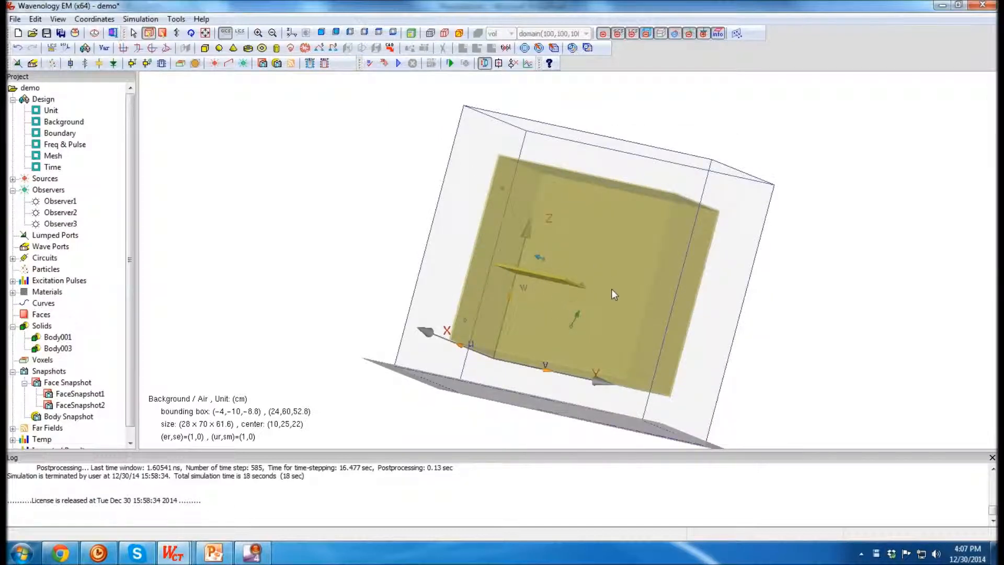
middle_click_drag(812, 212, 748, 278)
Switch to the CavityEMC1_Board1 project, exit the 3D body editor, and view the box with its internal board
mouse_move(178, 557)
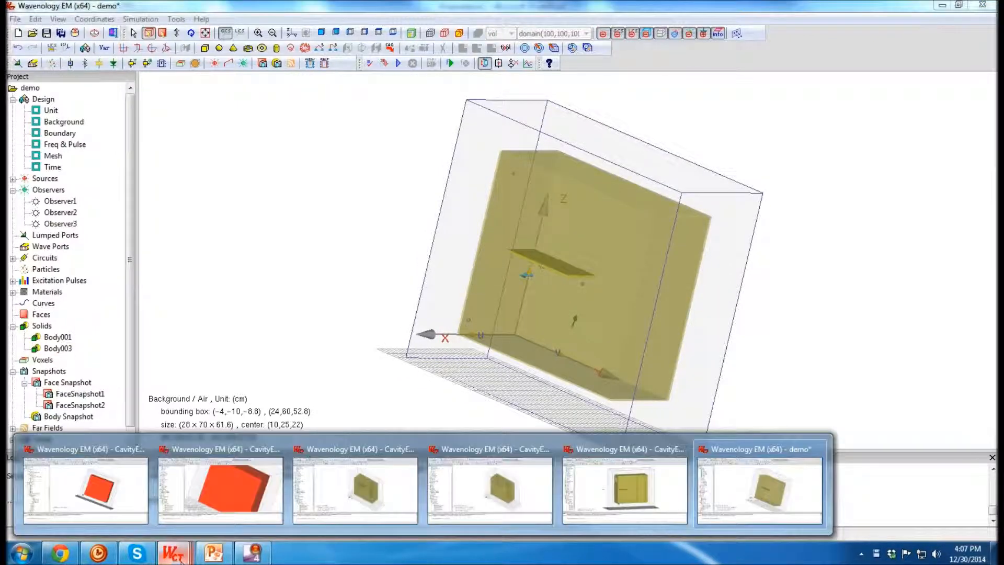
left_click(220, 486)
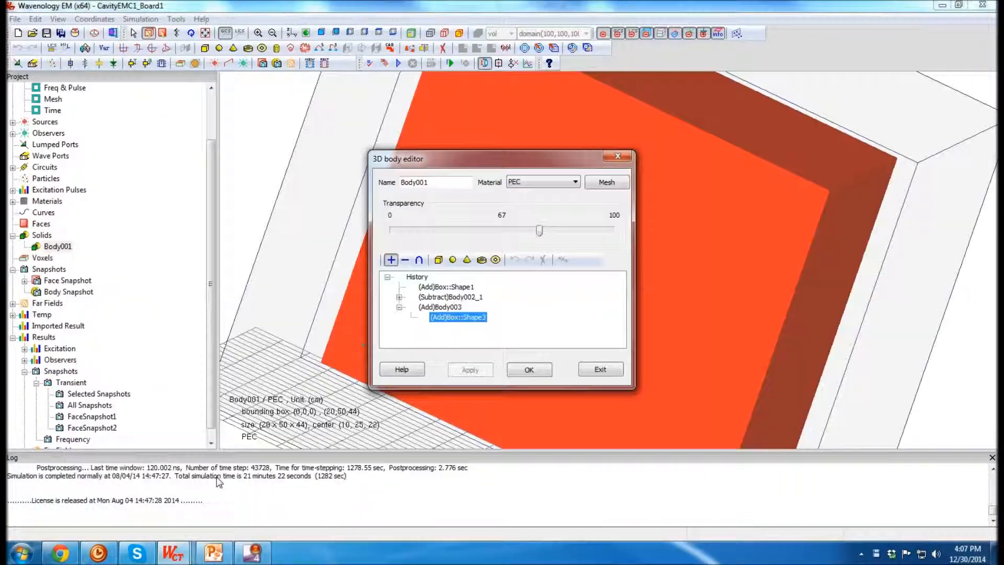
left_click(601, 369)
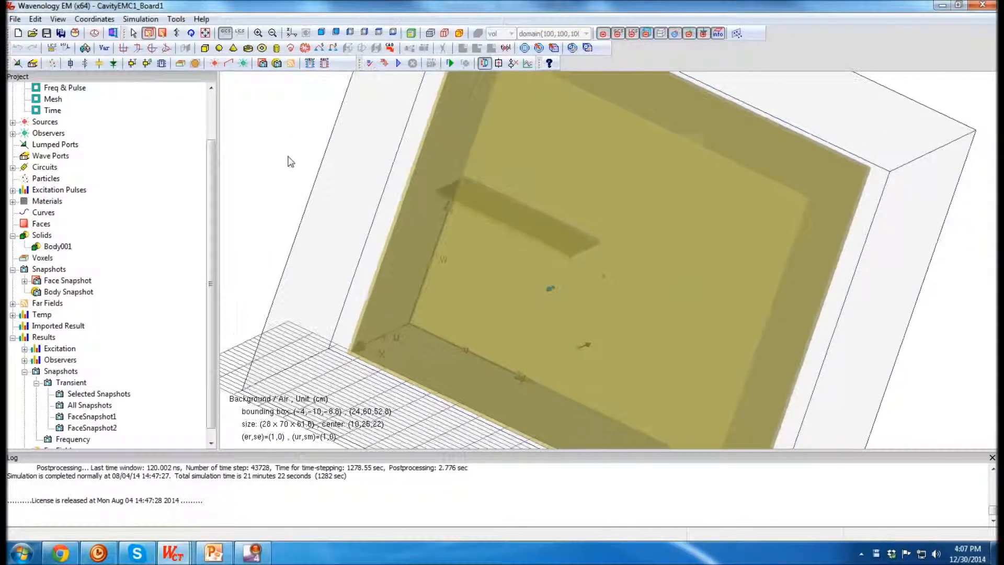
scroll(286, 174, "down", 3)
middle_click_drag(711, 242, 711, 270)
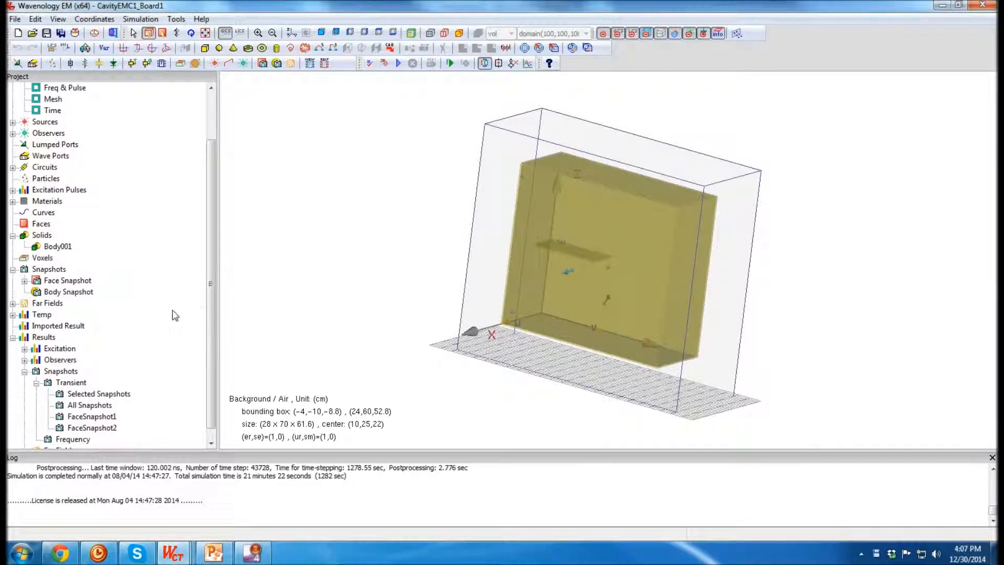
Expand the observers' transient results, plot Ex for all observers together, and close the plot
double_click(68, 360)
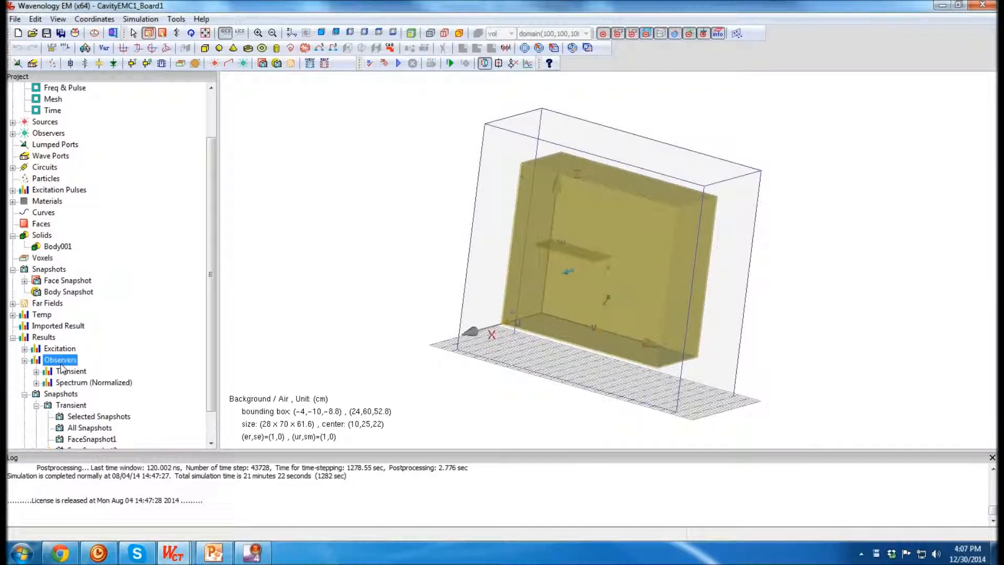
left_click(73, 372)
double_click(73, 372)
scroll(112, 380, "down", 3)
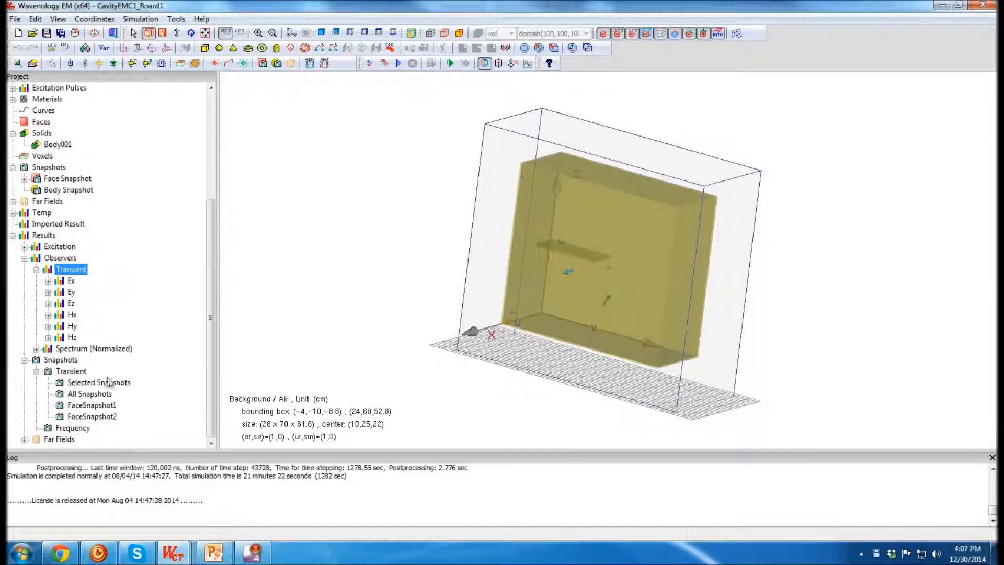
double_click(71, 281)
double_click(84, 292)
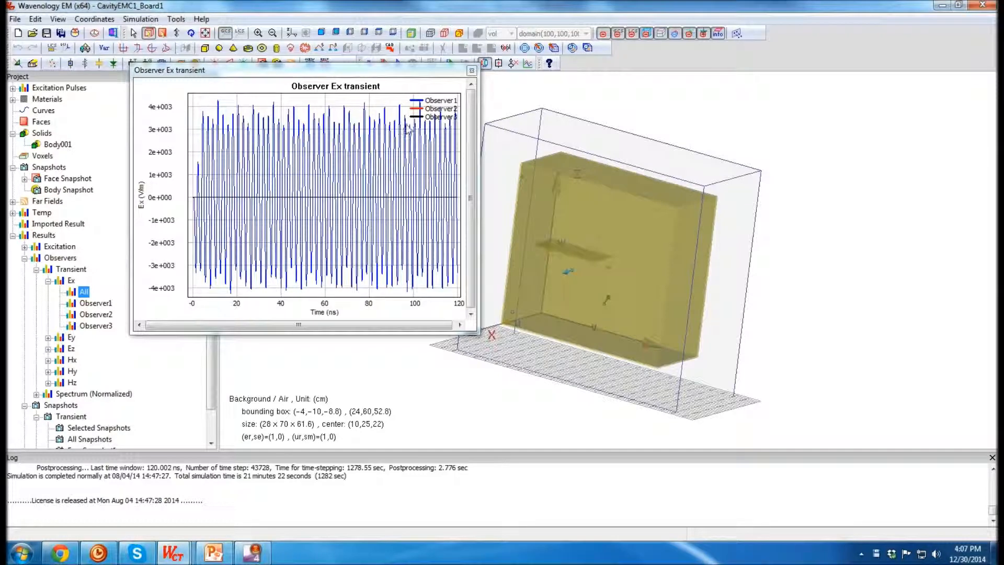
left_click(472, 70)
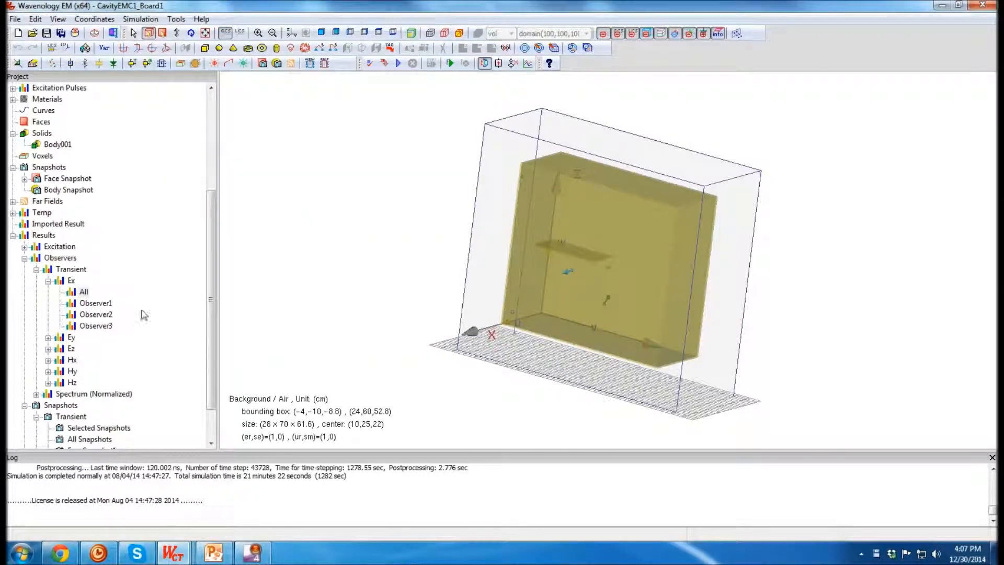
Plot the normalized Ex spectrum magnitude of Observer1 and move the plot window clear of the model
left_click(142, 311)
scroll(143, 311, "down", 1)
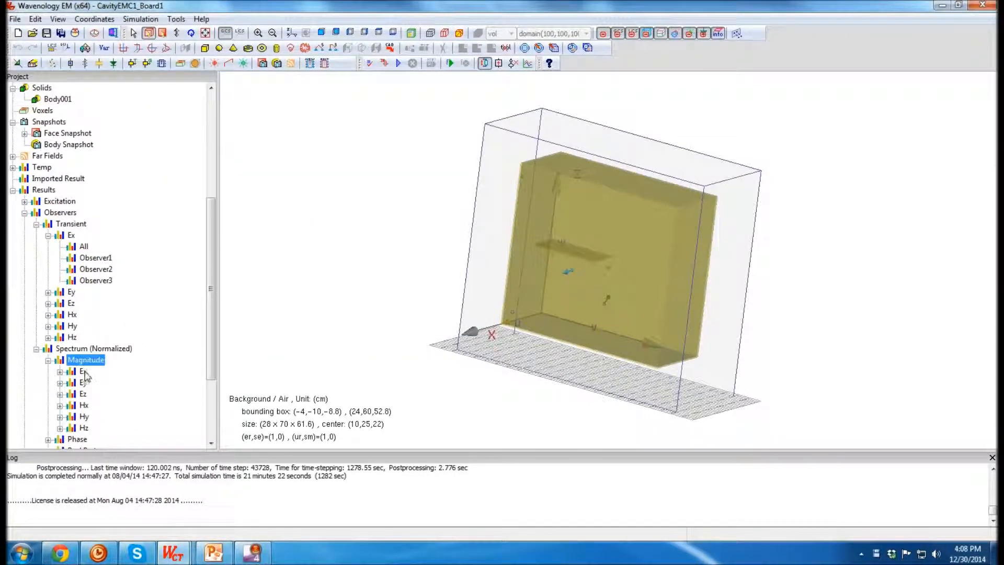
double_click(84, 371)
double_click(107, 394)
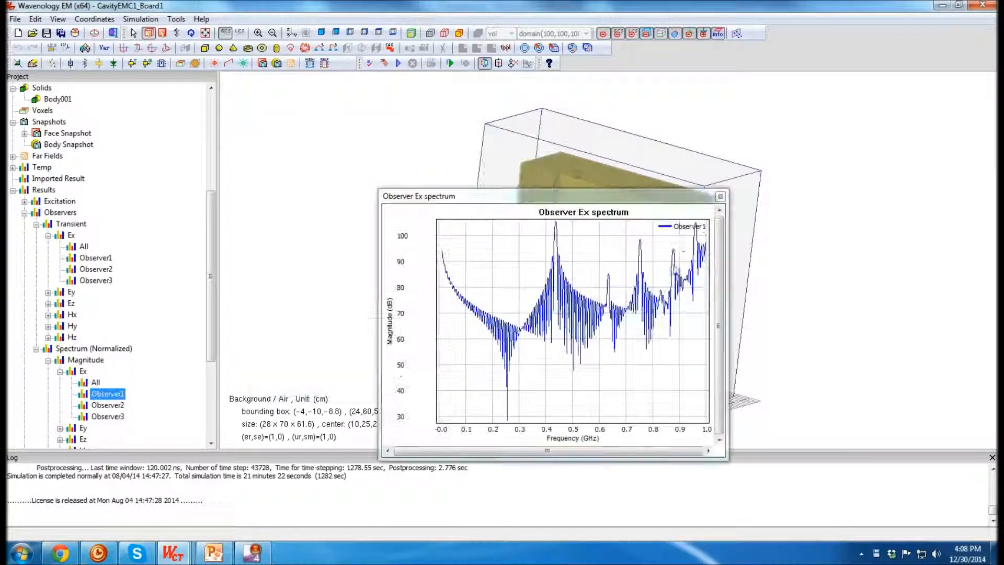
left_click_drag(523, 196, 293, 159)
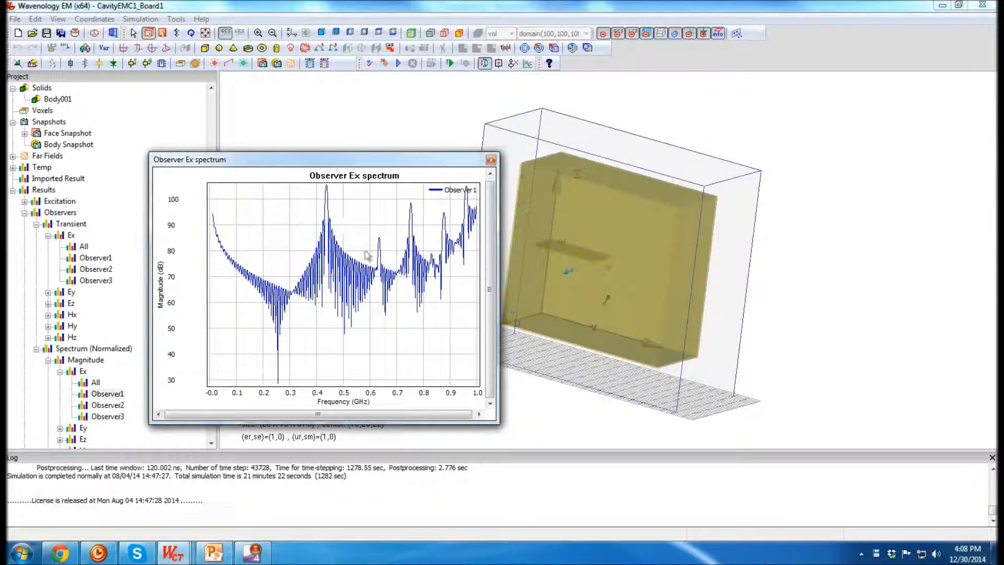
Inspect the Observer1 spectrum peaks near 0.44 GHz and 0.63 GHz up close, restoring the full plot range after each
left_click_drag(320, 206, 343, 166)
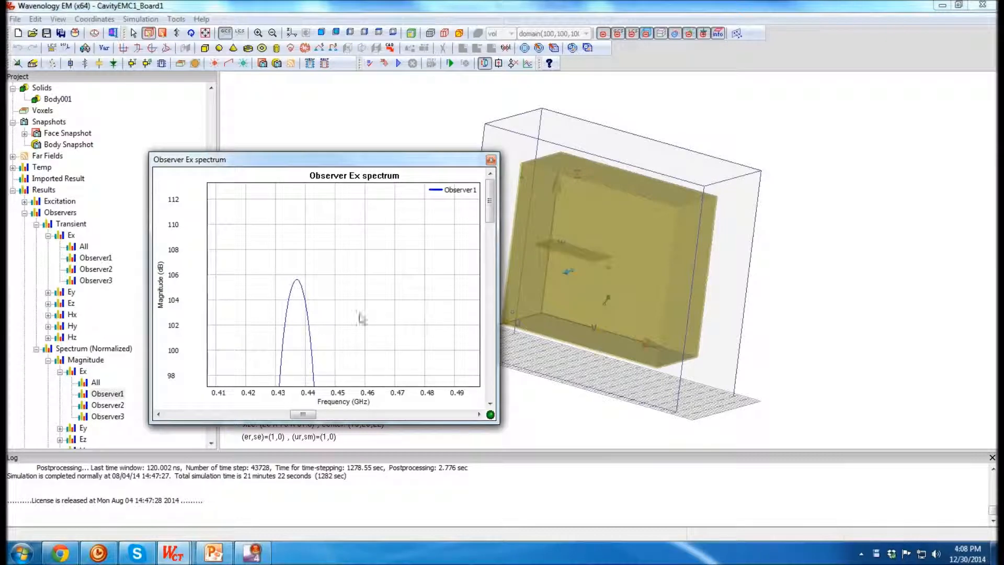
right_click(386, 282)
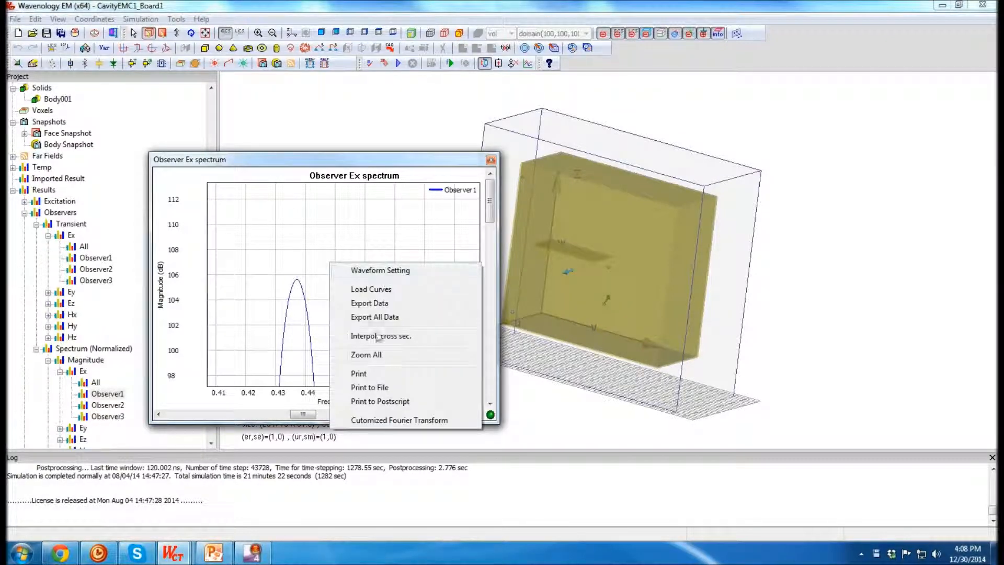
left_click(376, 354)
left_click_drag(393, 310, 369, 215)
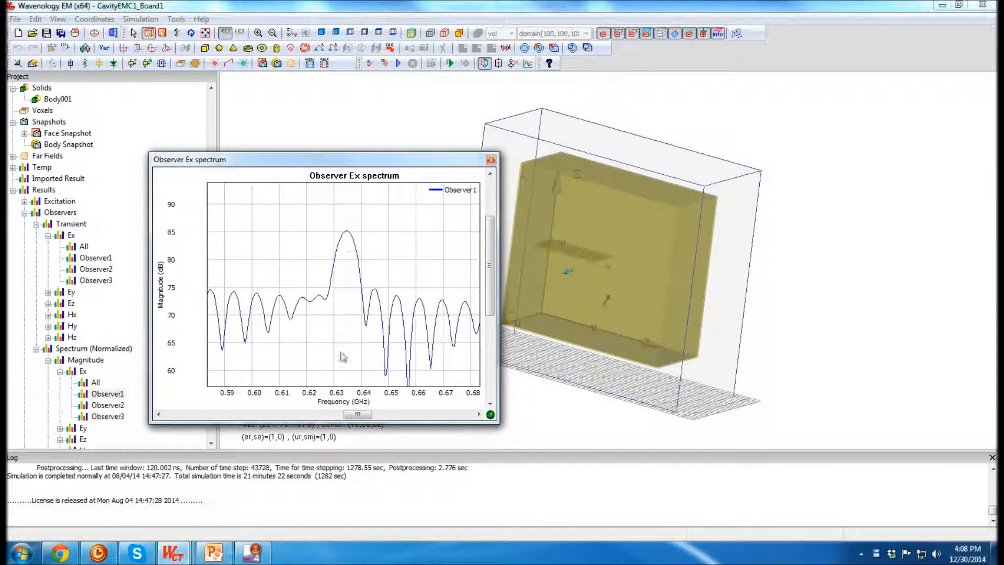
right_click(402, 245)
left_click(404, 324)
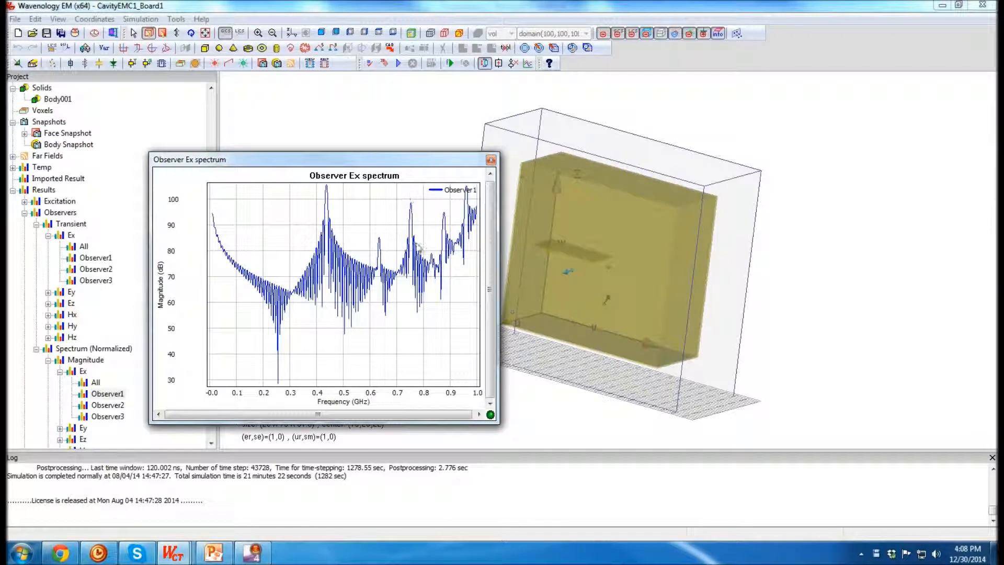
Inspect the spectrum peak near 0.75 GHz up close, restore the full plot range, and close the plot
left_click_drag(417, 242, 409, 193)
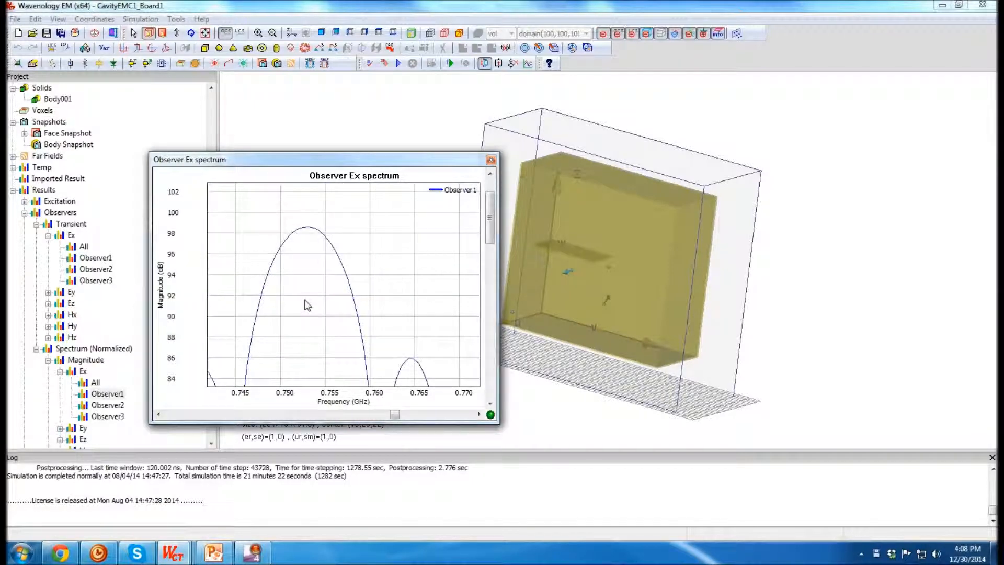
right_click(372, 260)
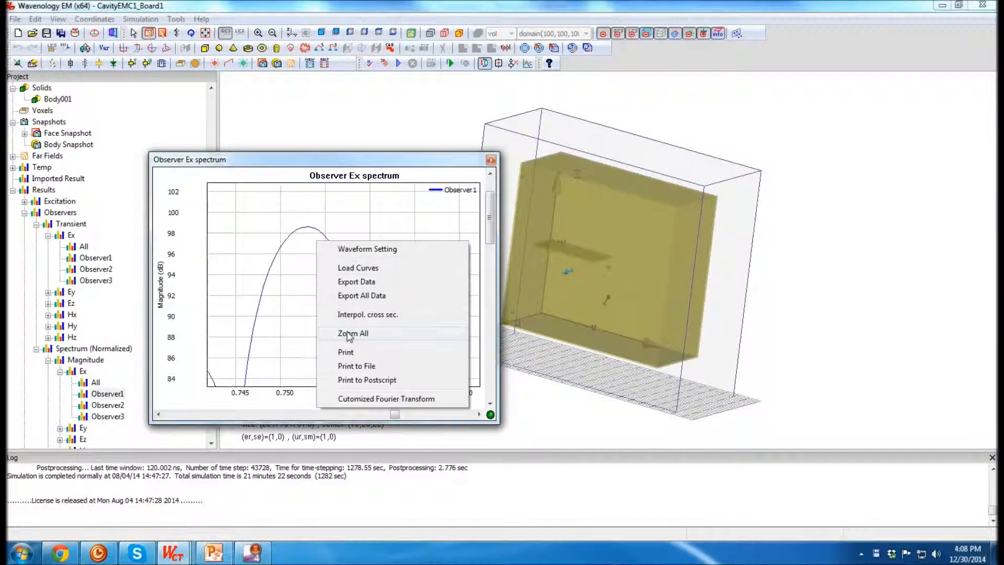
left_click(402, 330)
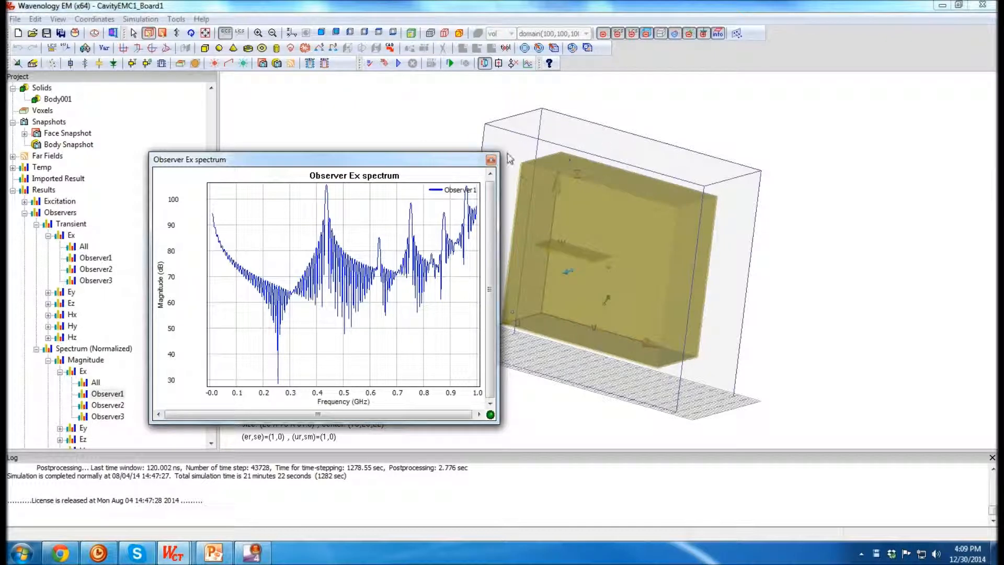
left_click(491, 160)
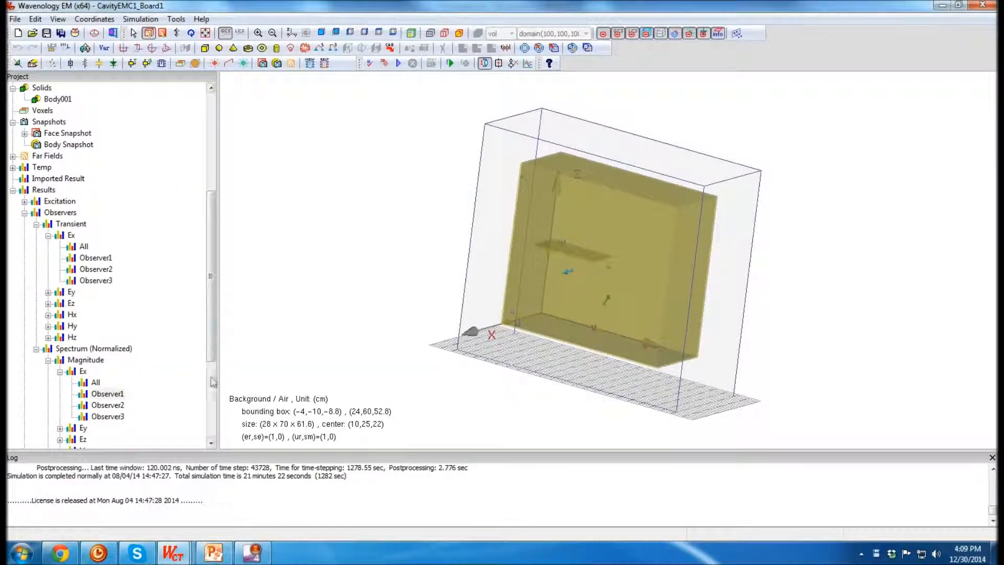
Open all transient snapshots, display the field on a Log scale, and hide the field vectors
left_click_drag(212, 359, 213, 433)
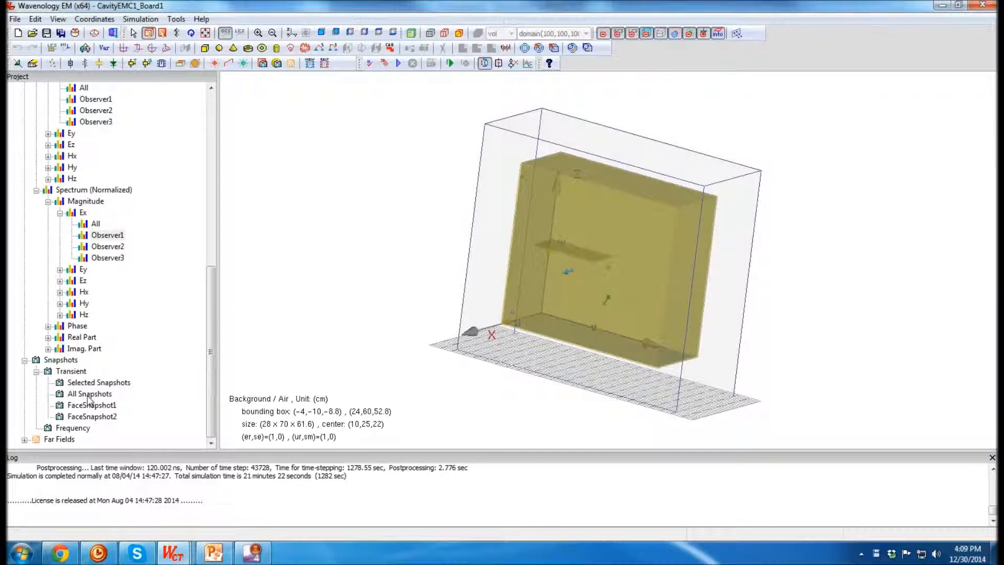
double_click(92, 395)
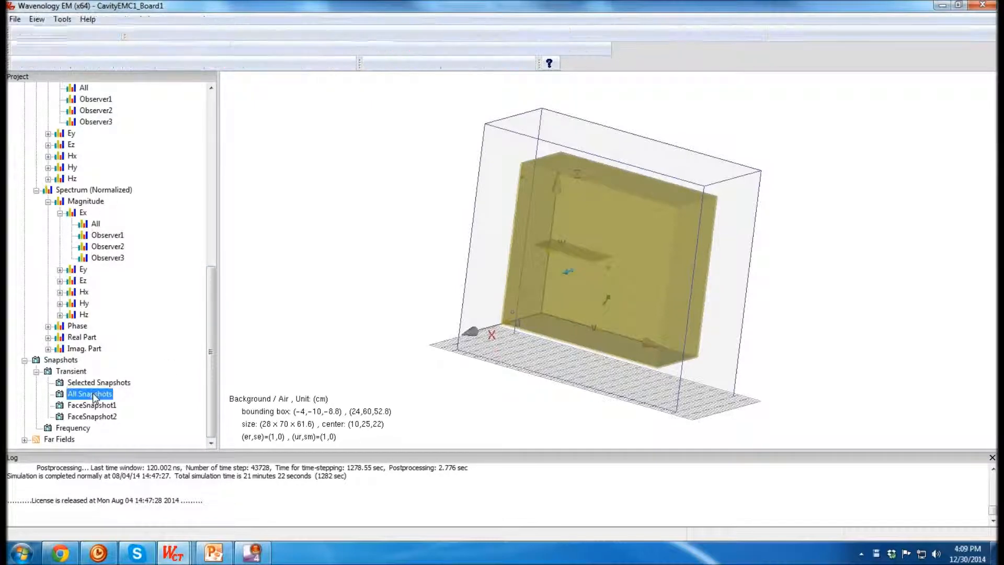
left_click_drag(662, 320, 534, 262)
left_click(135, 49)
left_click(126, 67)
left_click(68, 48)
left_click(67, 85)
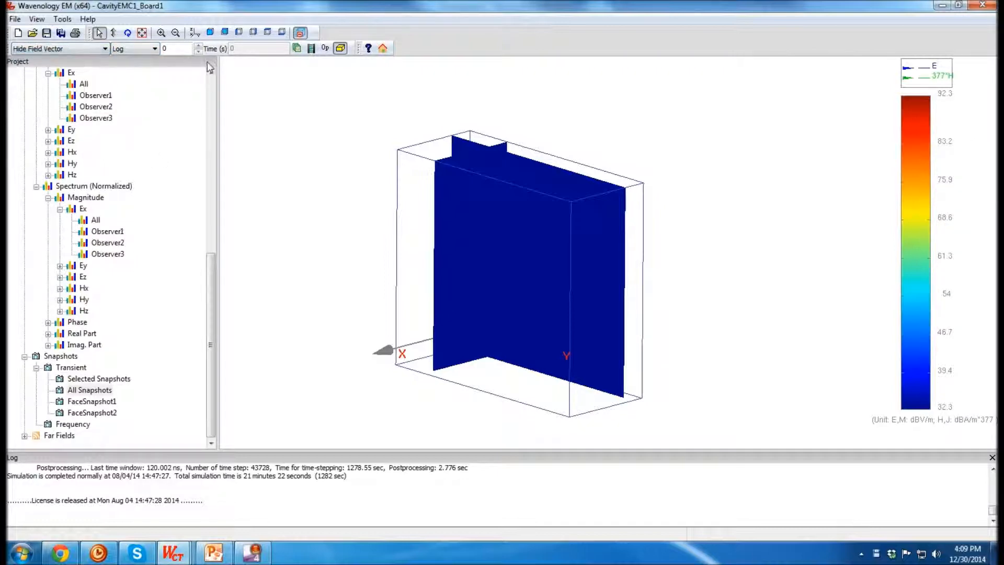
Advance the transient snapshots to frame 10 and examine the field distribution around the internal board from closer angles
left_click(198, 46)
left_click(197, 46)
left_click(197, 46)
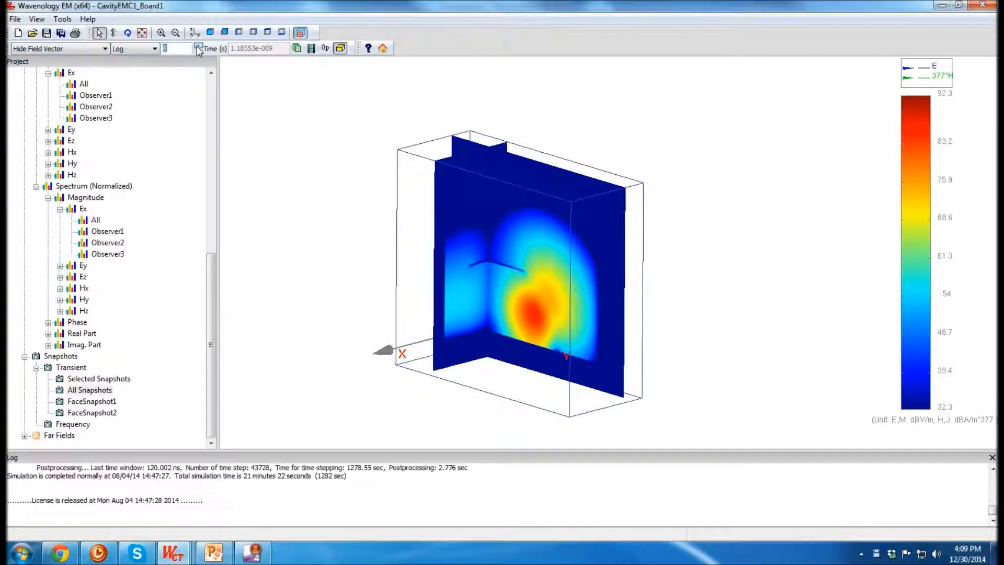
left_click(197, 46)
middle_click_drag(472, 246, 613, 230)
scroll(539, 276, "up", 3)
middle_click_drag(454, 306, 393, 284)
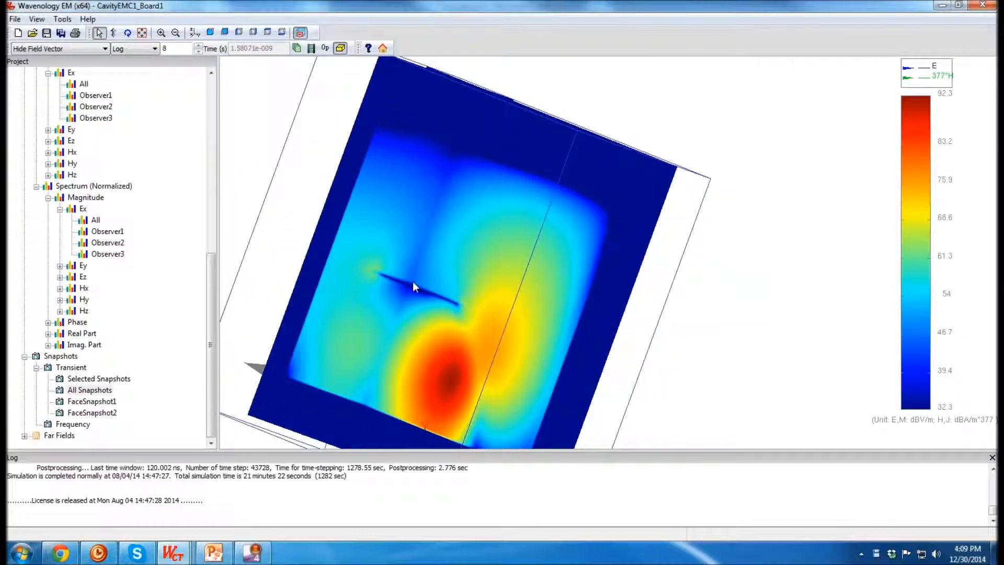
middle_click_drag(470, 291, 617, 303)
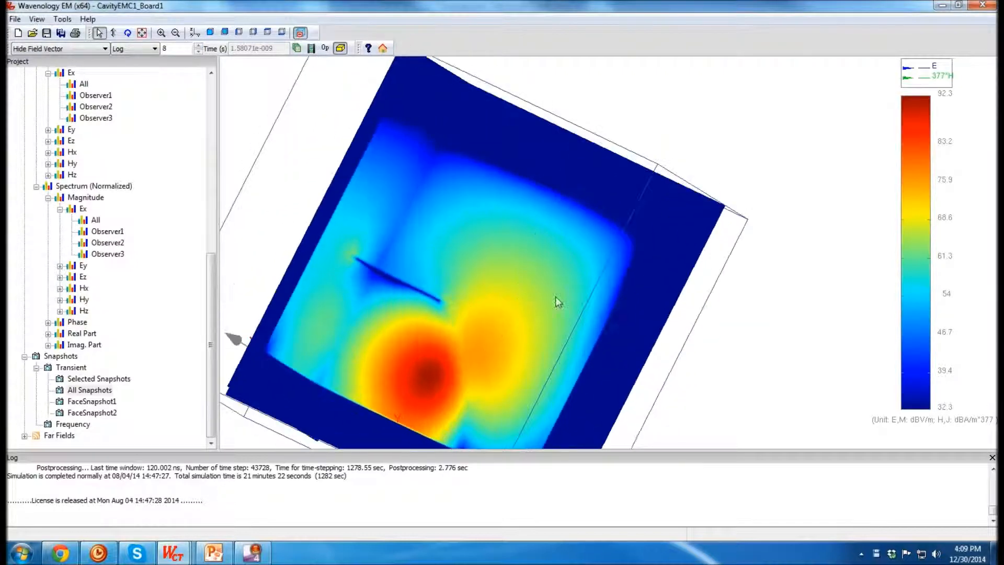
left_click(198, 46)
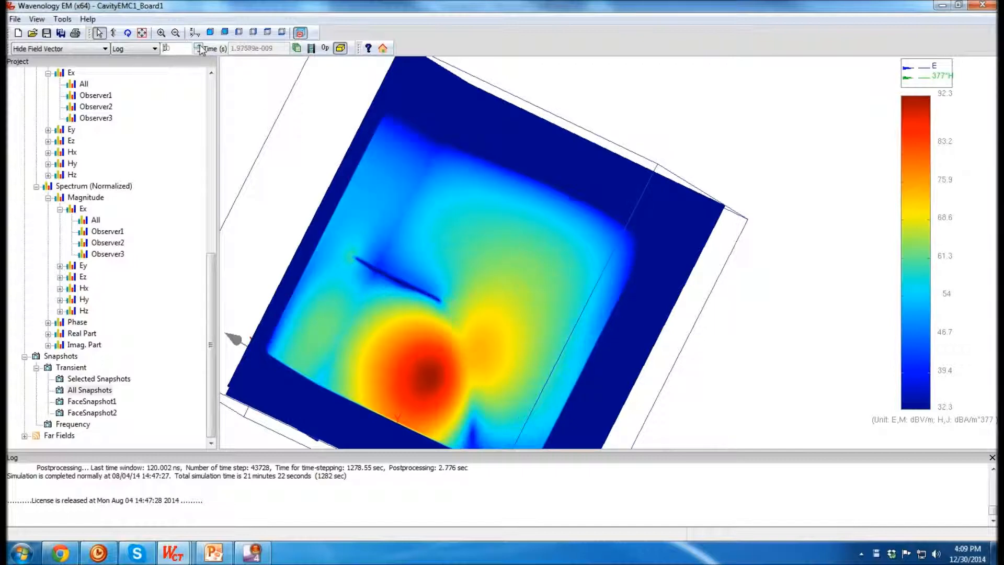
Step through the transient field snapshots up to frame 98 and inspect the field around the board edge
left_click(199, 46)
left_click(199, 45)
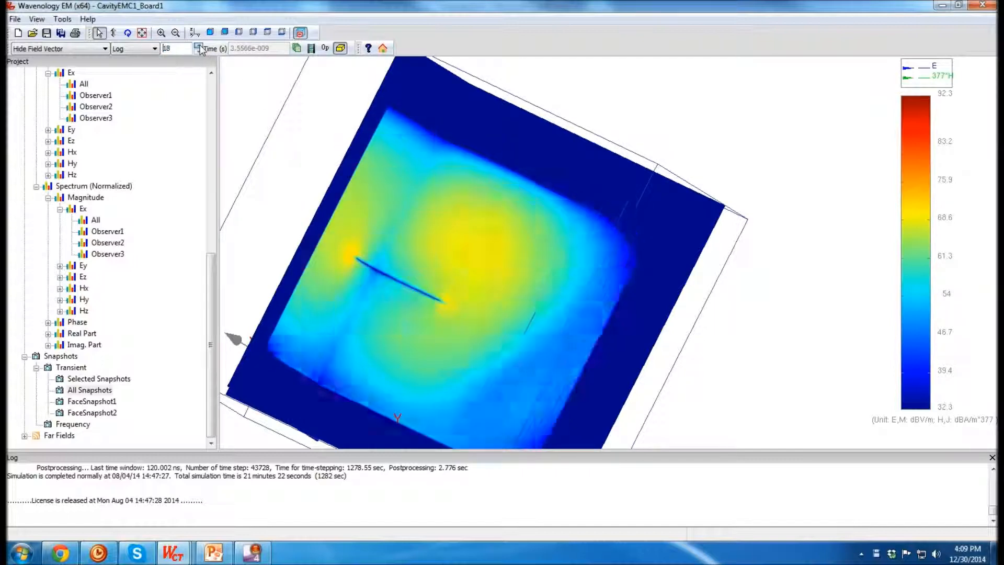
left_click(199, 45)
left_click(199, 46)
left_click(199, 46)
left_click(198, 45)
left_click(199, 45)
left_click(199, 46)
left_click(199, 46)
left_click(199, 46)
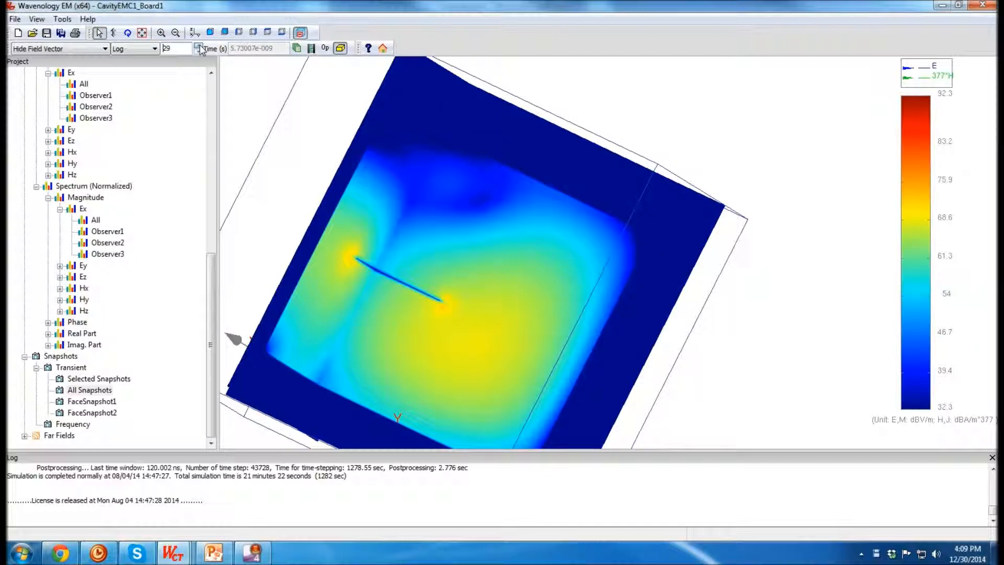
left_click(199, 45)
left_click(199, 45)
left_click(199, 45)
left_click(199, 45)
left_click(199, 45)
left_click(199, 46)
left_click(198, 46)
left_click(198, 46)
left_click(199, 46)
left_click(198, 45)
left_click(199, 45)
left_click(199, 45)
left_click(198, 46)
left_click(198, 46)
left_click(199, 46)
left_click(199, 46)
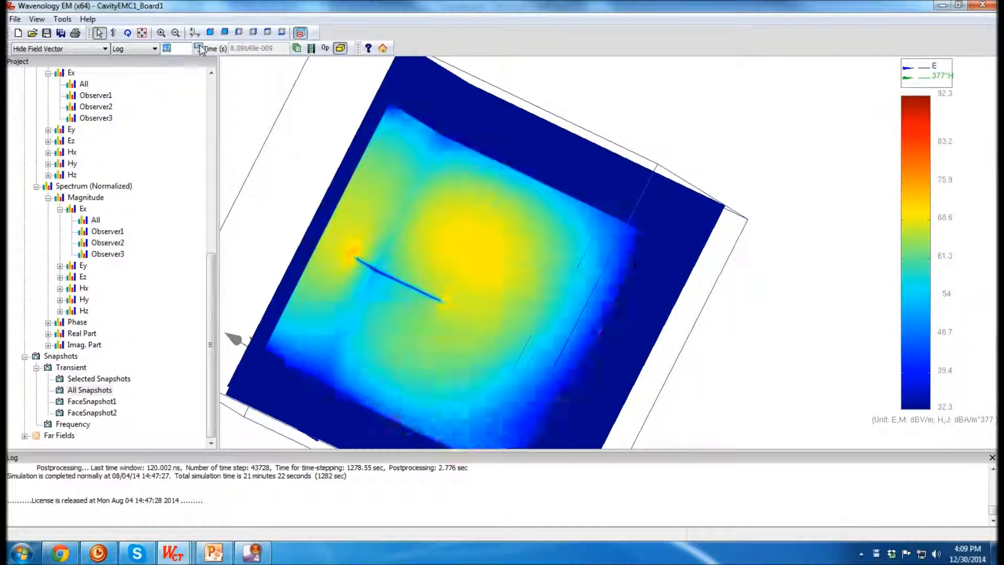
left_click(199, 46)
left_click(199, 46)
left_click(198, 45)
left_click(199, 45)
left_click(199, 45)
left_click(199, 46)
left_click(199, 46)
left_click(199, 46)
left_click(199, 46)
left_click(200, 46)
left_click(199, 46)
left_click(200, 46)
left_click(200, 46)
left_click(199, 46)
left_click(199, 46)
left_click(199, 46)
left_click(200, 46)
left_click(199, 46)
left_click(200, 46)
left_click(200, 46)
left_click(200, 46)
left_click(199, 46)
left_click(200, 46)
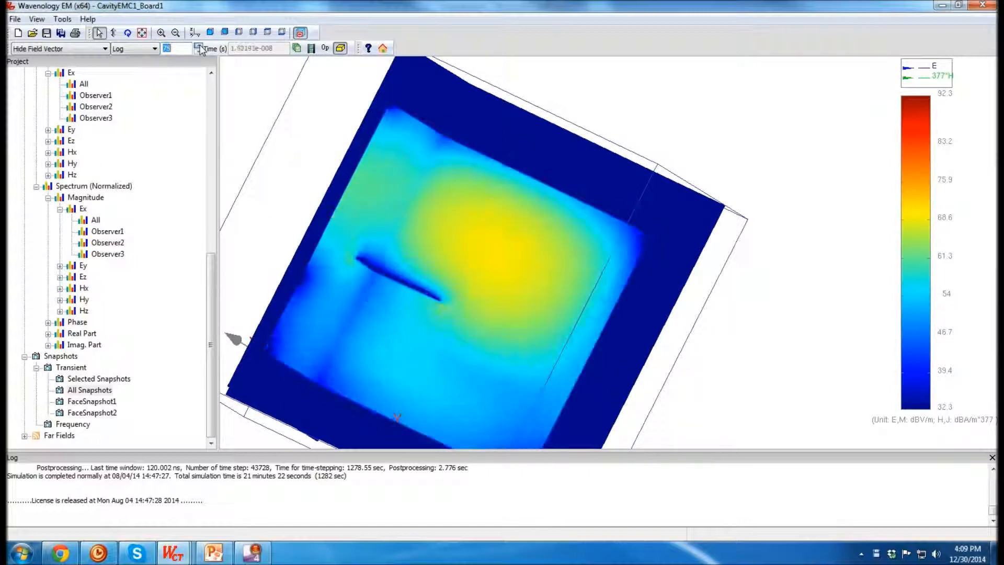
left_click(200, 46)
left_click(200, 46)
left_click(199, 46)
left_click(199, 46)
left_click(199, 46)
left_click(199, 46)
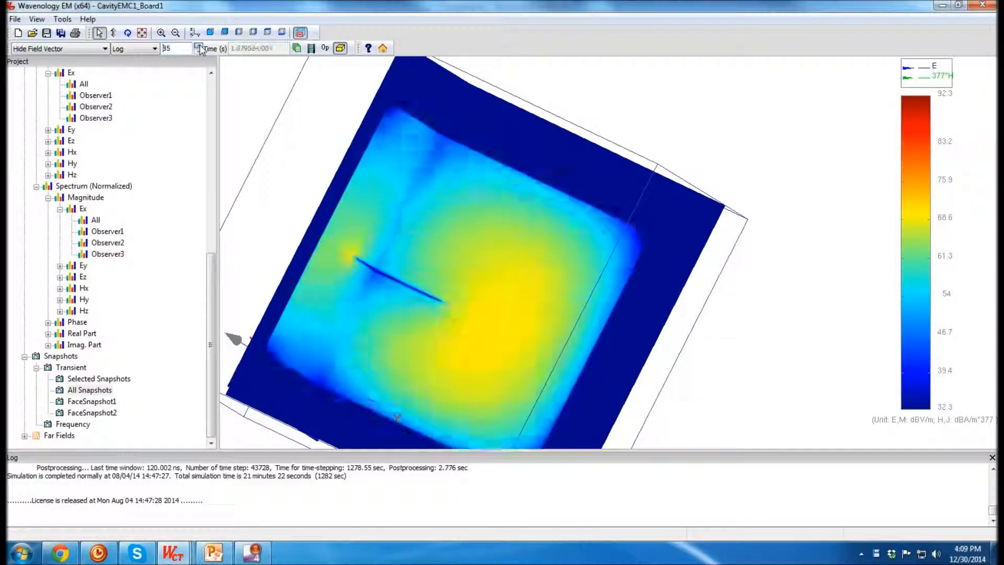
left_click(199, 46)
left_click(199, 46)
left_click(199, 46)
left_click(199, 46)
left_click(199, 46)
left_click(199, 46)
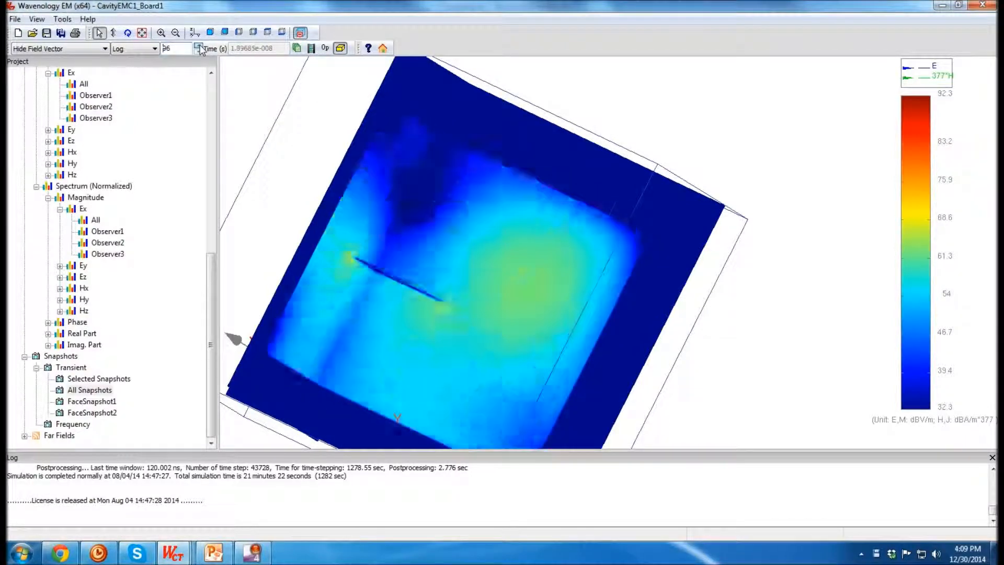
left_click(199, 46)
middle_click_drag(502, 302, 406, 307)
scroll(406, 307, "up", 3)
middle_click_drag(325, 267, 419, 263)
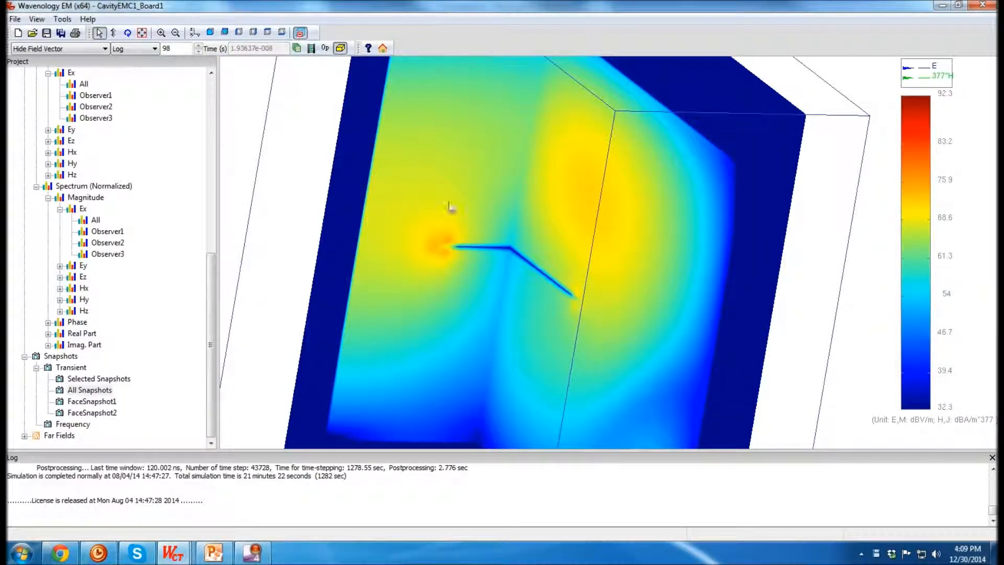
Return to the cavity geometry model and examine the board inside the enclosure up close
left_click(383, 49)
middle_click_drag(730, 304, 699, 317)
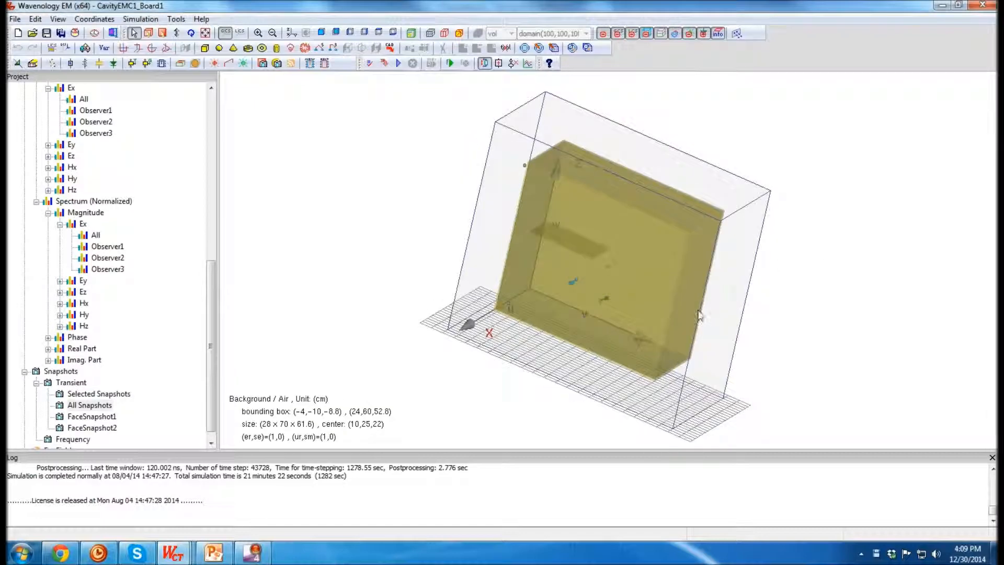
scroll(380, 248, "up", 3)
scroll(380, 248, "up", 2)
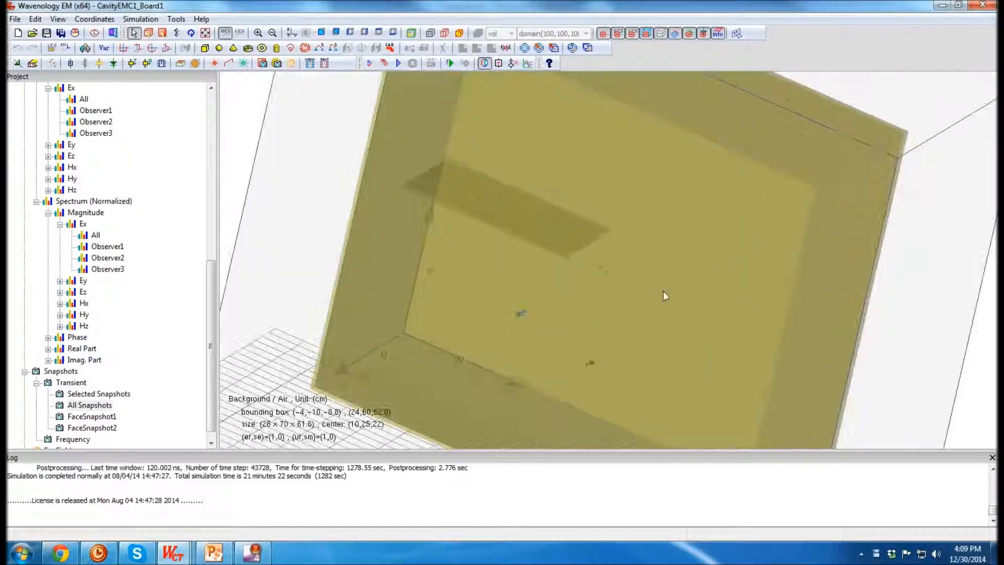
middle_click_drag(664, 290, 457, 212)
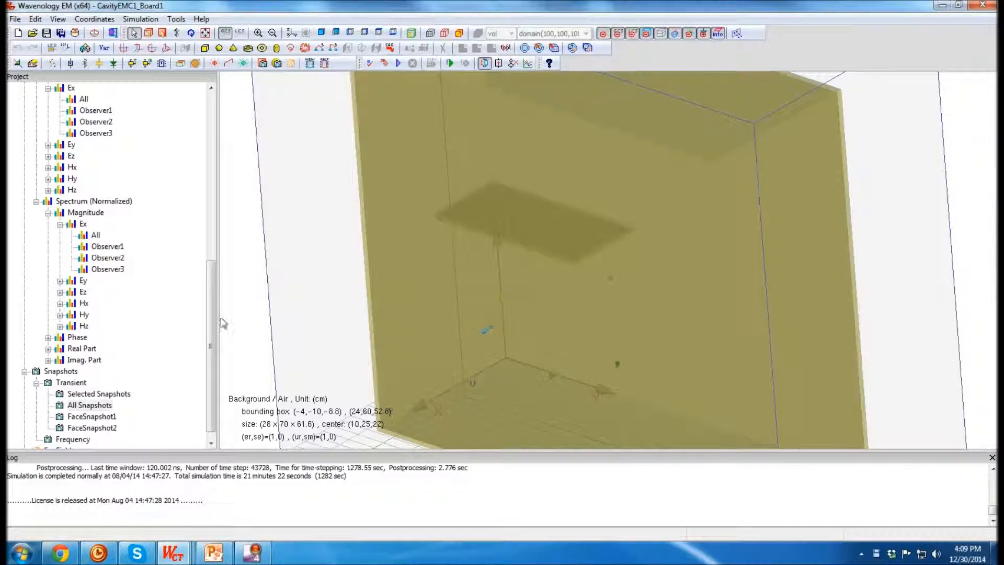
Display all transient snapshots on a Log colour scale and advance them to frame 56
left_click(94, 406)
scroll(158, 356, "down", 1)
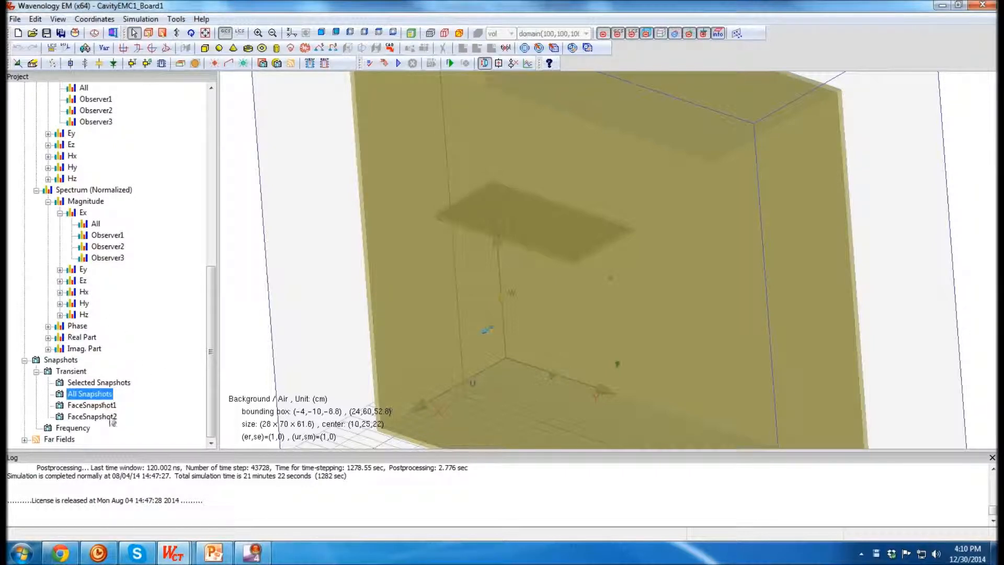
double_click(94, 394)
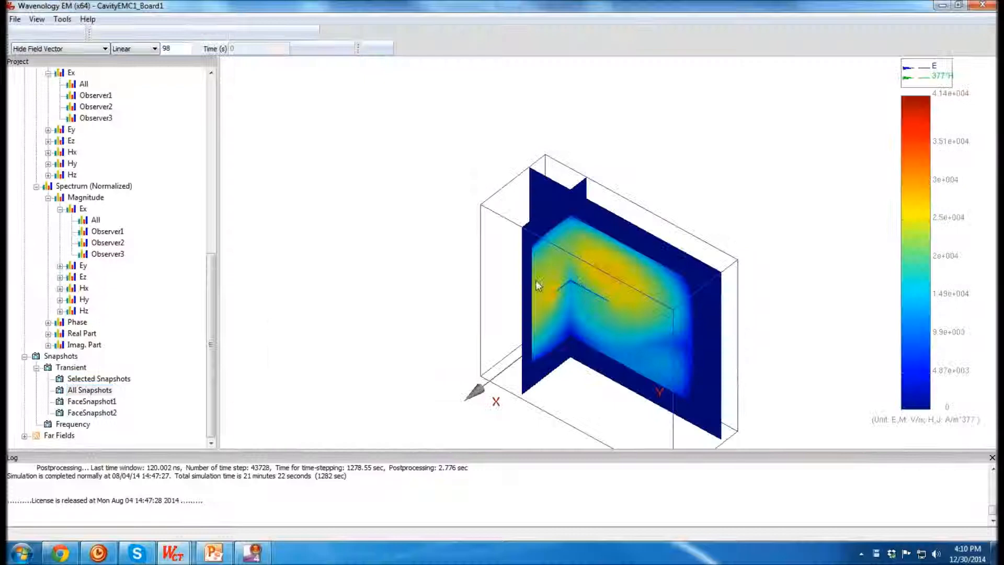
left_click(138, 49)
left_click(132, 68)
left_click(199, 45)
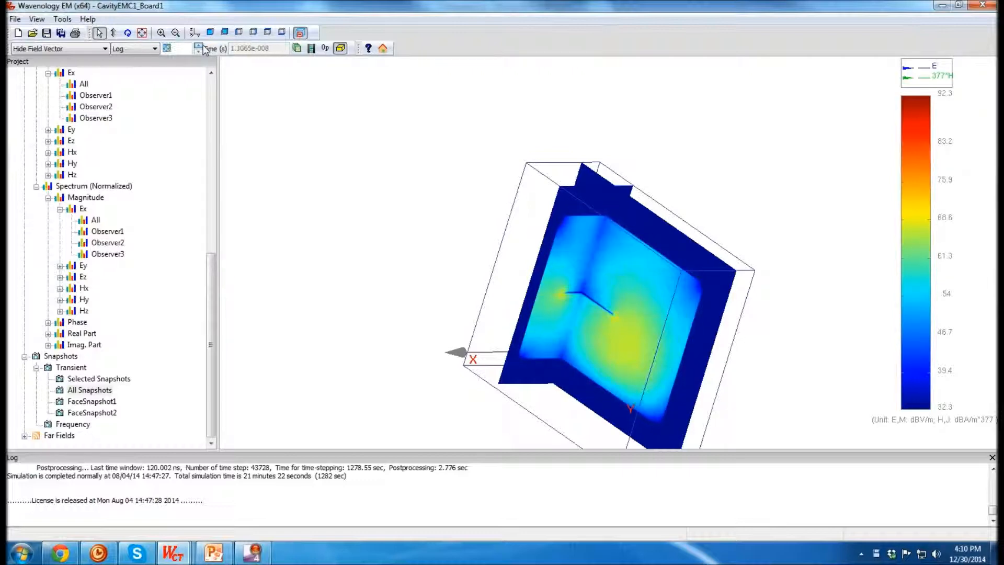
Examine the transient field distribution at the board edges and across both snapshot planes from several angles
middle_click_drag(625, 367, 489, 340)
left_click_drag(588, 277, 661, 337)
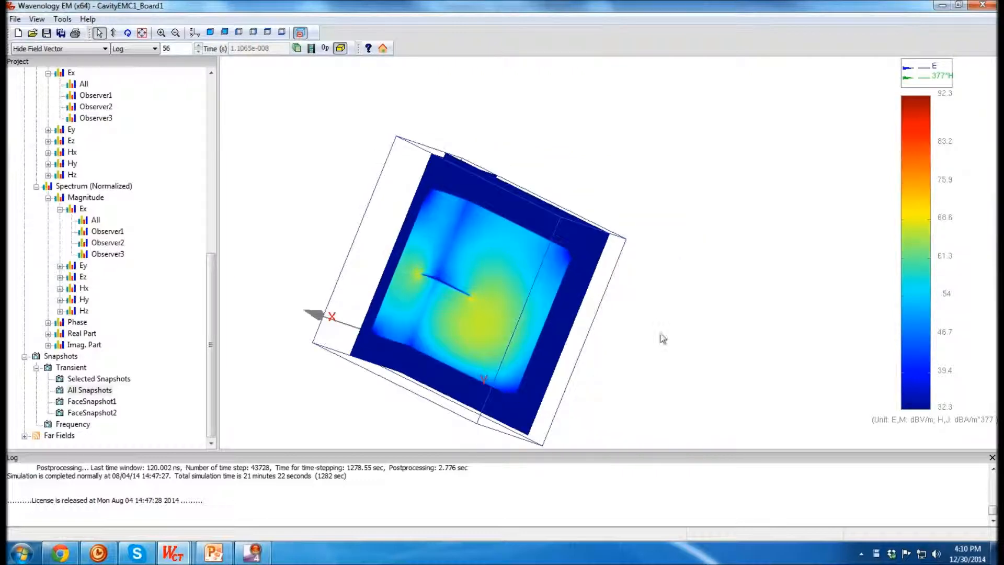
scroll(661, 338, "up", 5)
left_click_drag(572, 337, 712, 305)
scroll(605, 337, "up", 5)
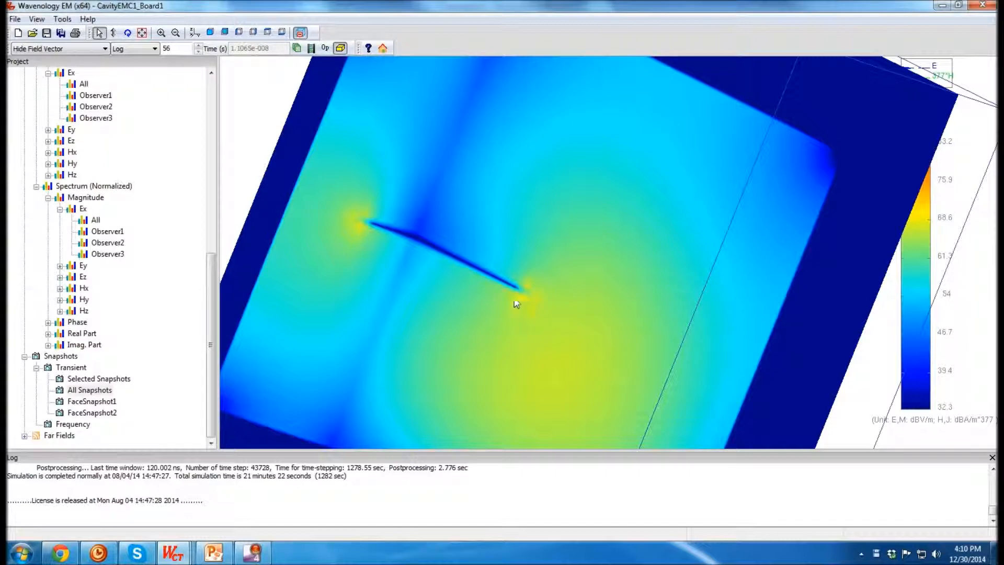
middle_click_drag(614, 254, 572, 298)
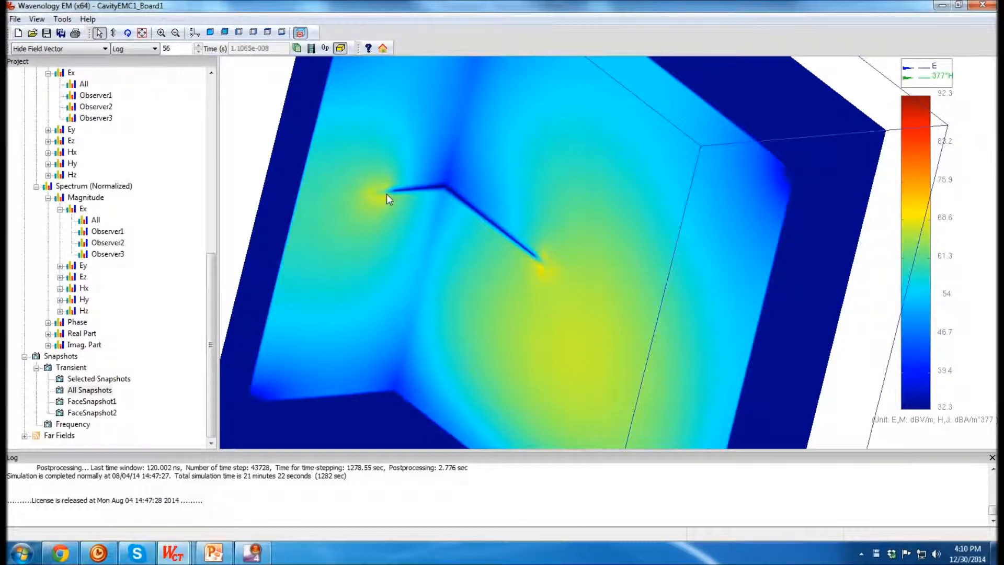
middle_click_drag(582, 152, 588, 228)
scroll(590, 228, "down", 5)
middle_click_drag(717, 267, 560, 211)
middle_click_drag(668, 280, 626, 244)
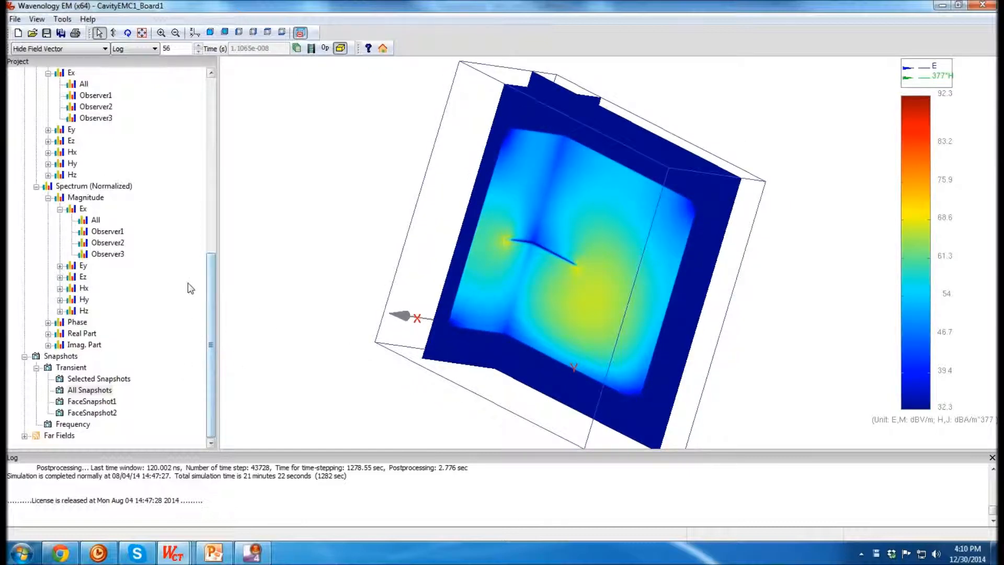
Inspect Observer1's normalized Ex magnitude spectrum closely at the resonance peak near 0.44 GHz, and close the plot
left_click(195, 229)
scroll(151, 286, "up", 1)
scroll(151, 287, "up", 3)
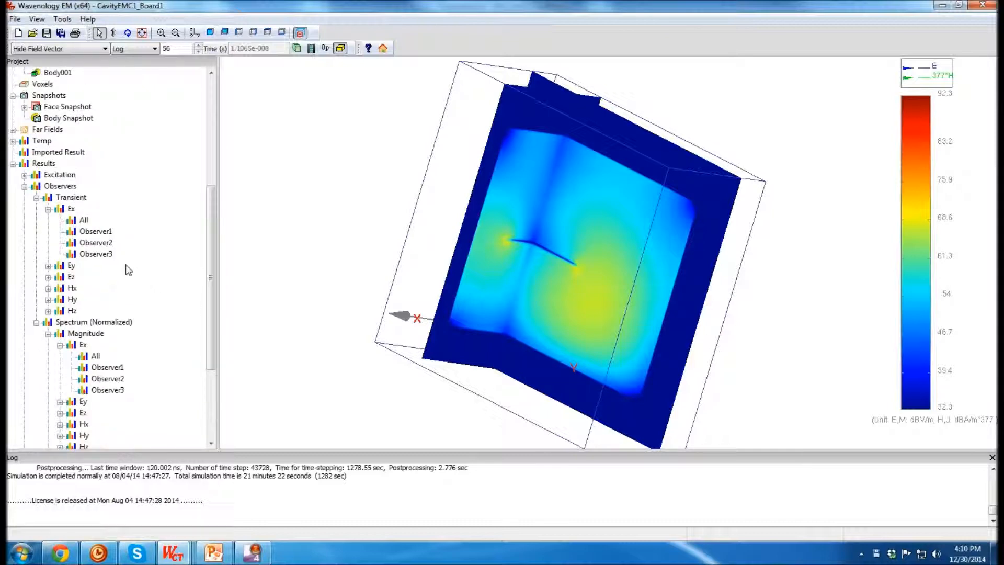
double_click(106, 368)
left_click_drag(660, 260, 422, 225)
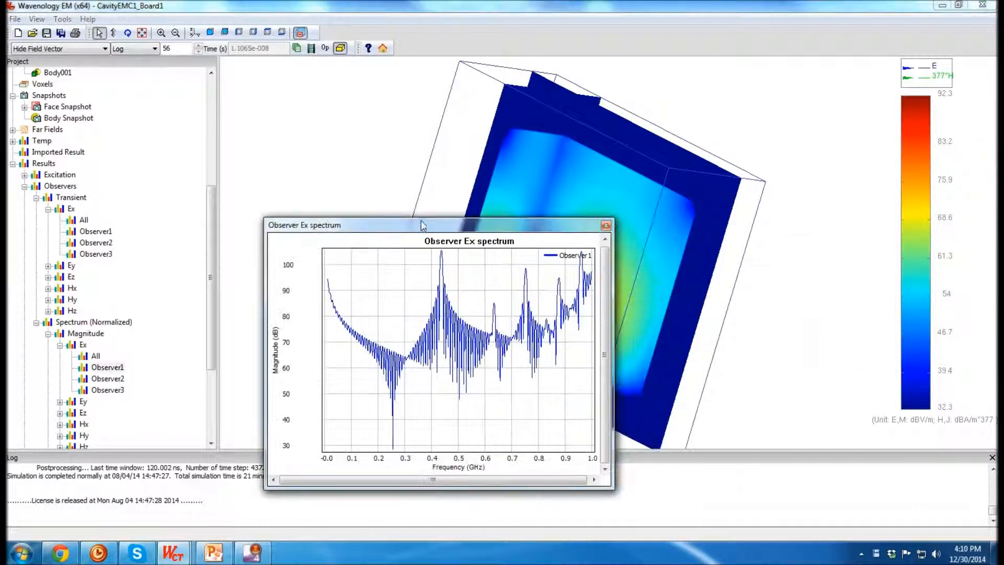
left_click_drag(431, 281, 439, 371)
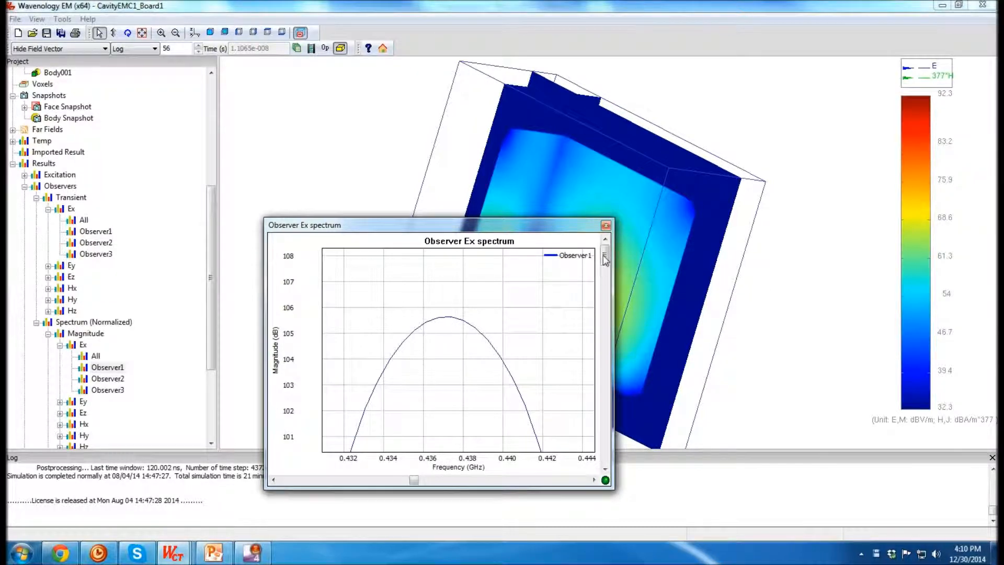
left_click(605, 225)
Add a monitored frequency of 0.437 GHz to the frequency snapshots
scroll(171, 386, "down", 4)
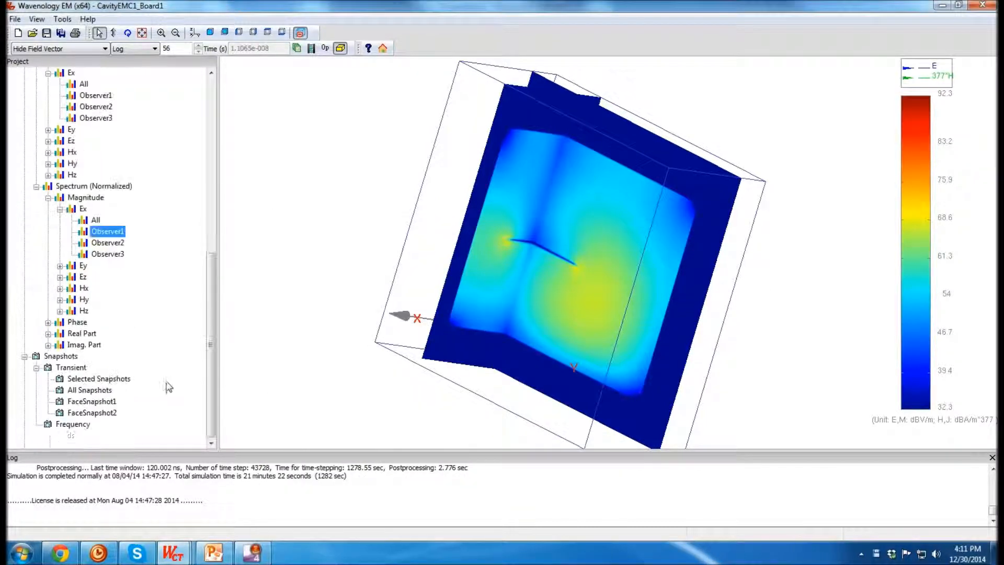
right_click(62, 425)
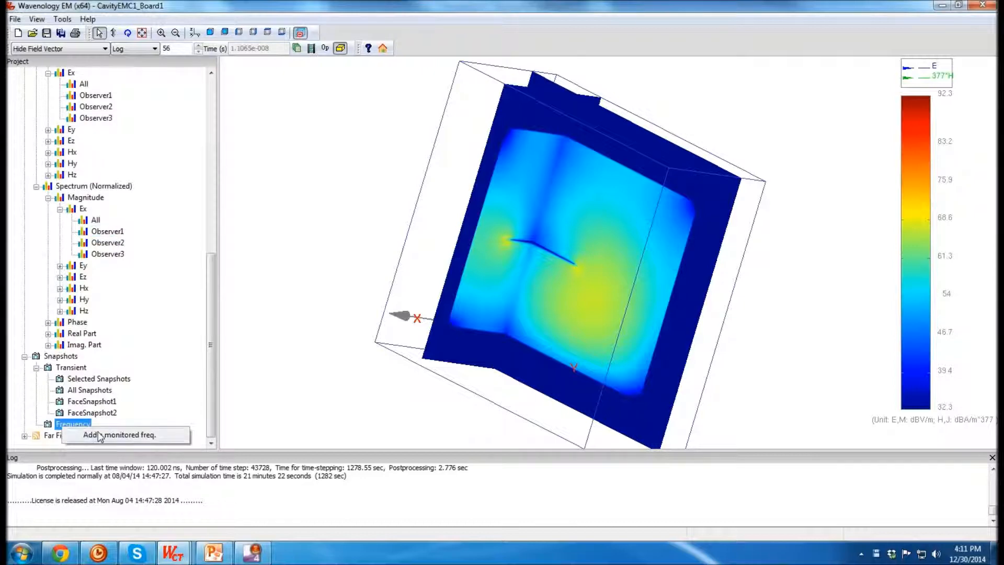
left_click(83, 434)
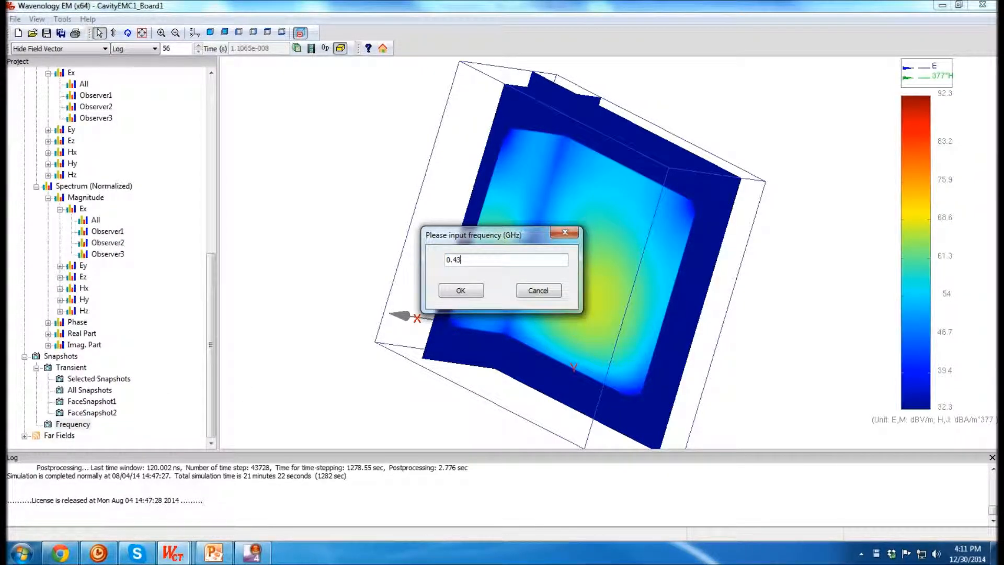
left_click(472, 290)
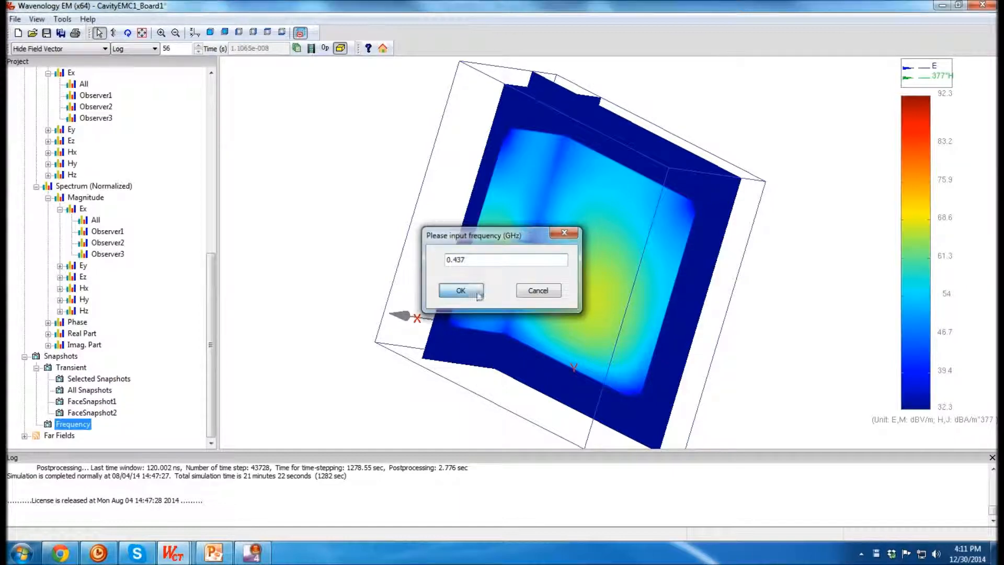
Display all snapshots for the 4.37e+008 Hz frequency and advance them to frame 10
left_click(36, 424)
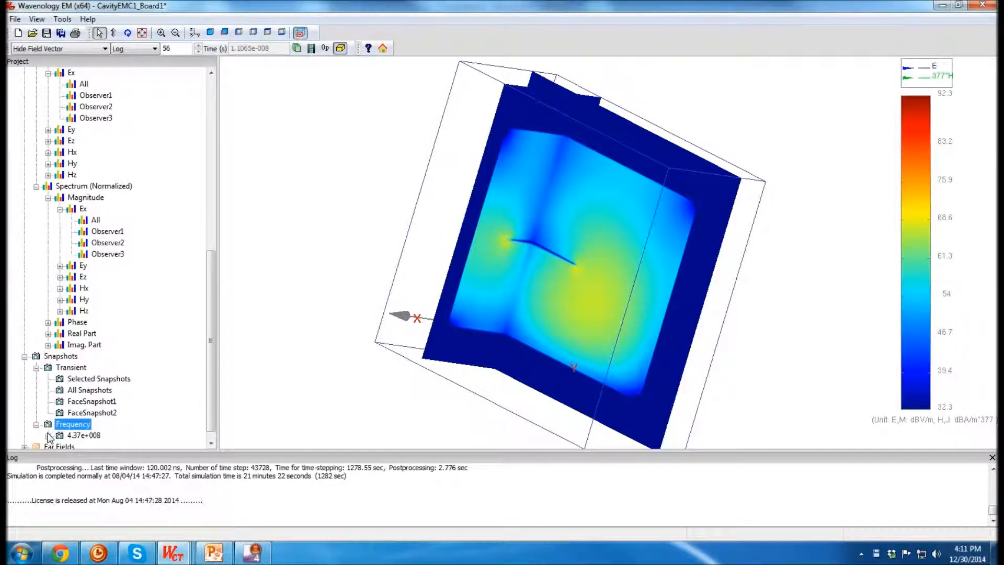
left_click(48, 435)
left_click(106, 424)
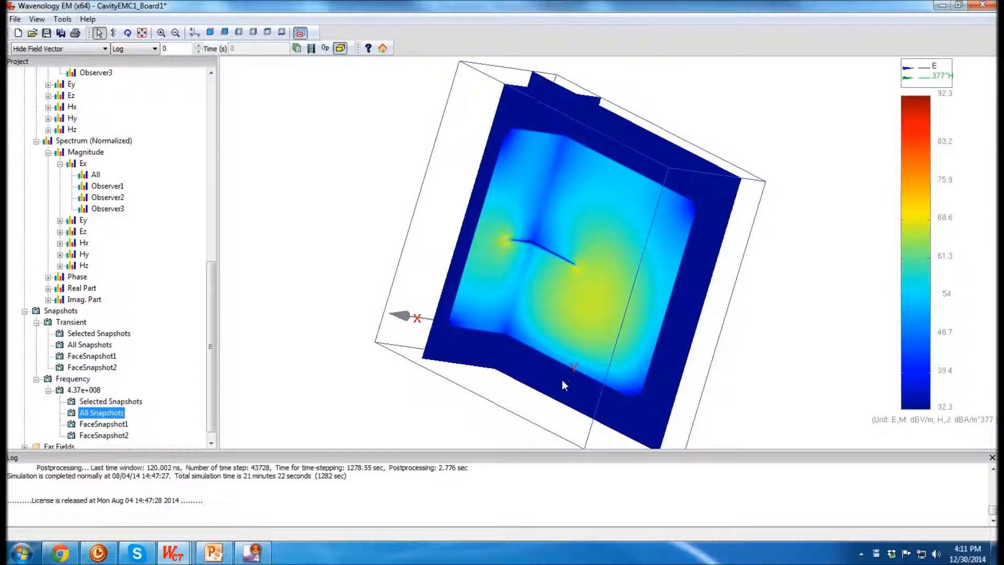
middle_click_drag(388, 220, 639, 272)
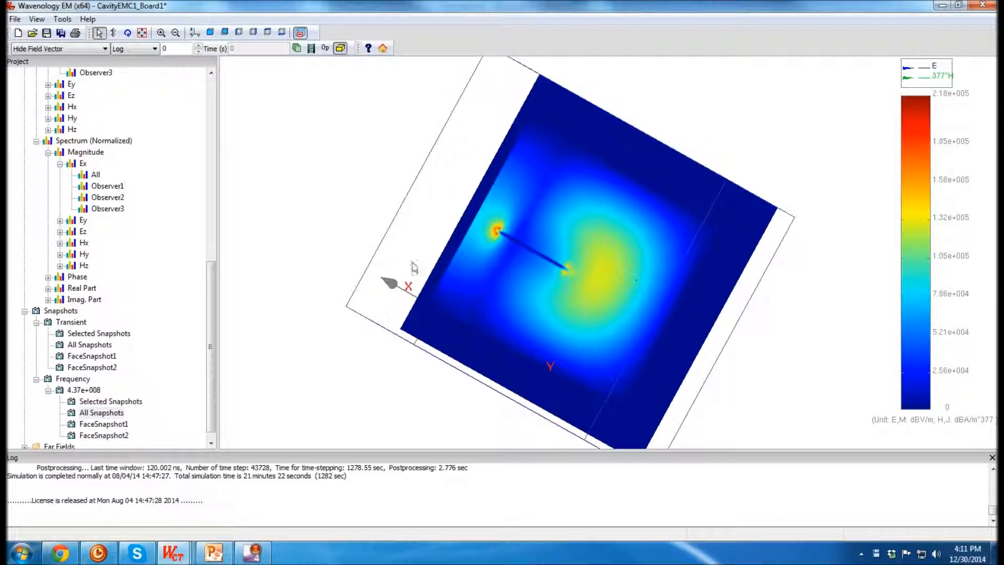
left_click(198, 46)
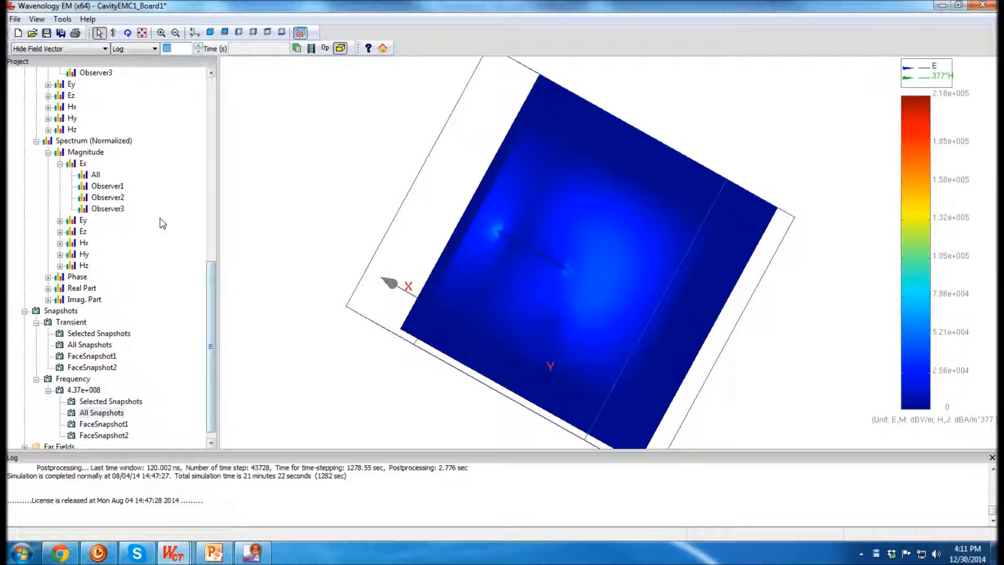
Inspect Observer1's Ex magnitude spectrum closely at the resonance peak near 0.75 GHz, and close the plot
scroll(161, 222, "up", 5)
double_click(107, 357)
left_click_drag(813, 326, 516, 241)
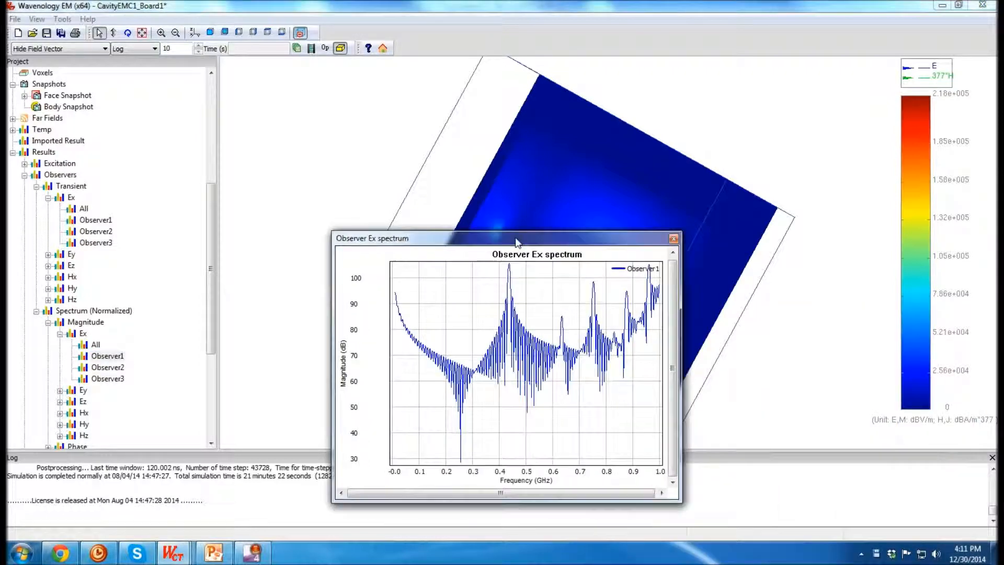
left_click_drag(580, 272, 611, 316)
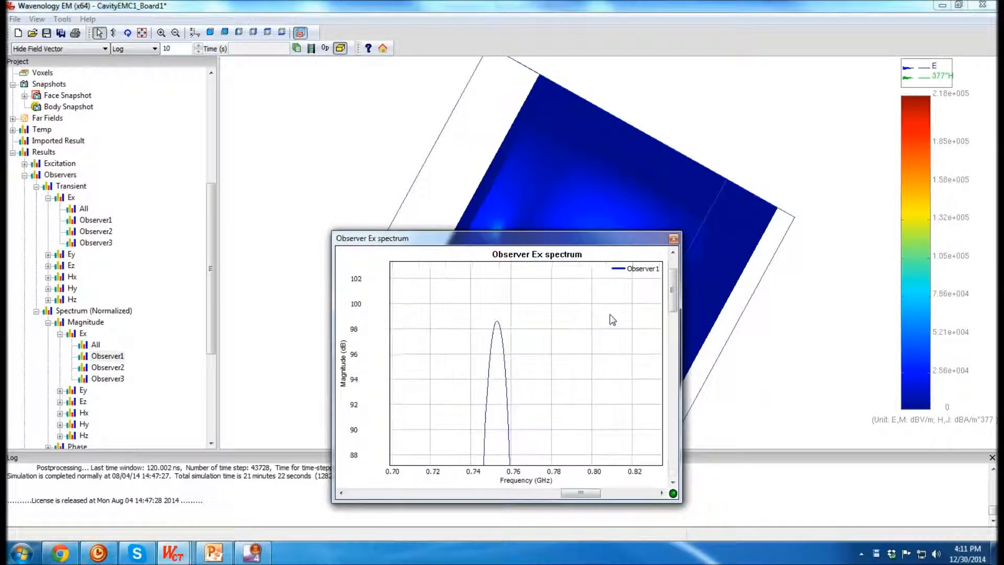
left_click_drag(485, 319, 524, 368)
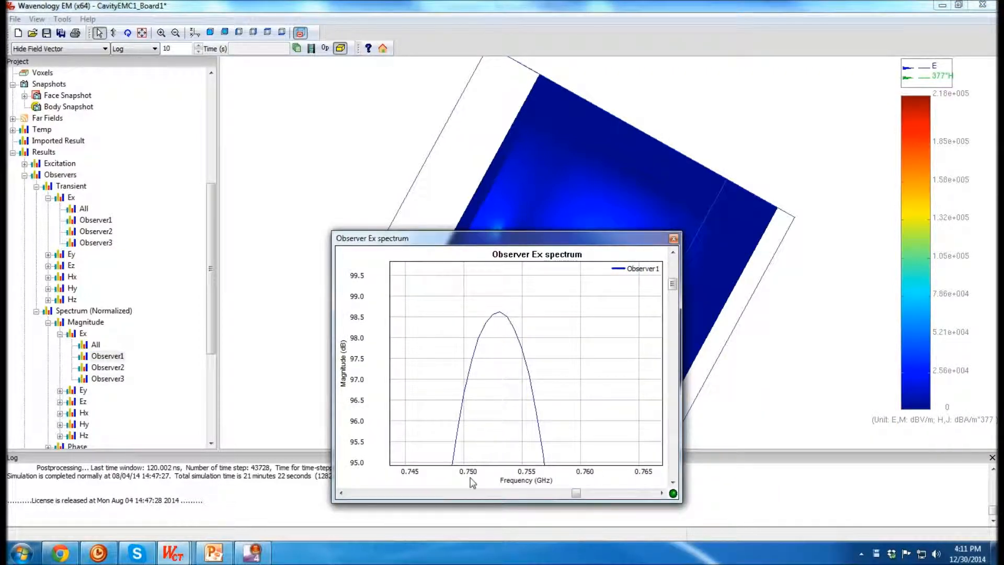
left_click(674, 238)
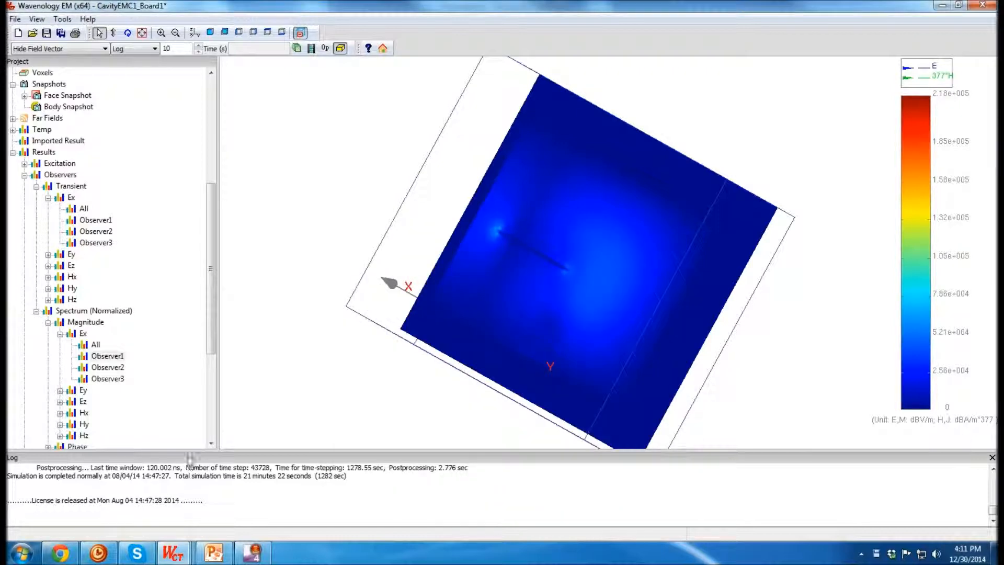
Add a monitored frequency of 0.753 GHz and display all of its snapshots
scroll(175, 387, "down", 5)
right_click(78, 368)
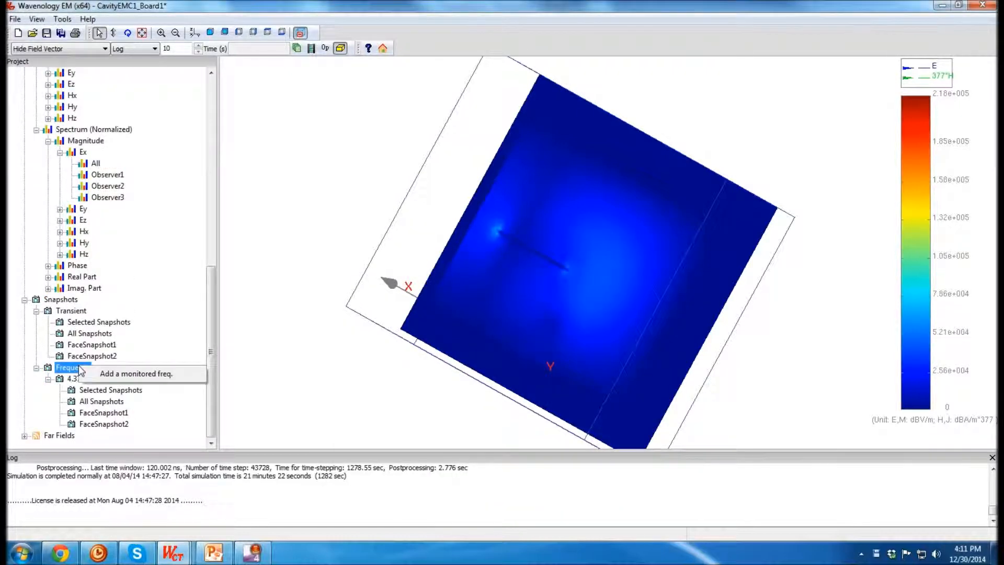
left_click(116, 374)
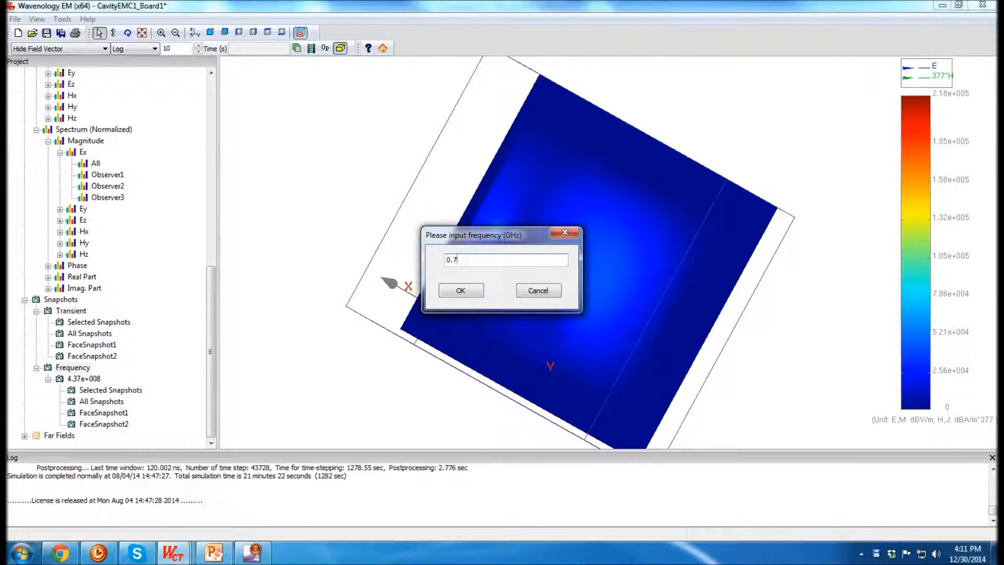
left_click(460, 289)
left_click(107, 412)
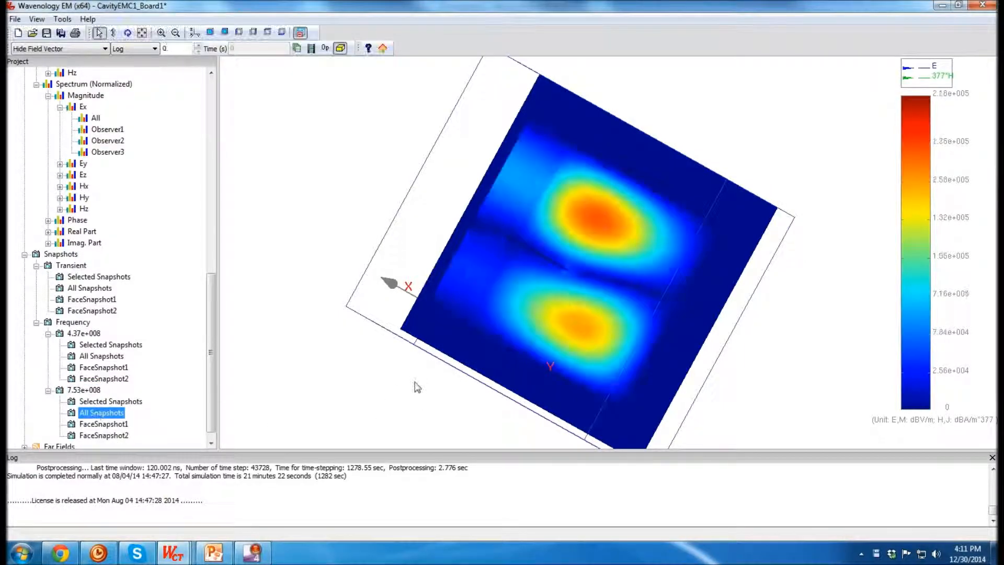
Step the 7.53e+008 Hz snapshots through their frames to frame 35 while viewing the cavity field at an angle
mouse_move(644, 277)
middle_mouse_down()
mouse_move(560, 262)
mouse_move(647, 272)
middle_mouse_up()
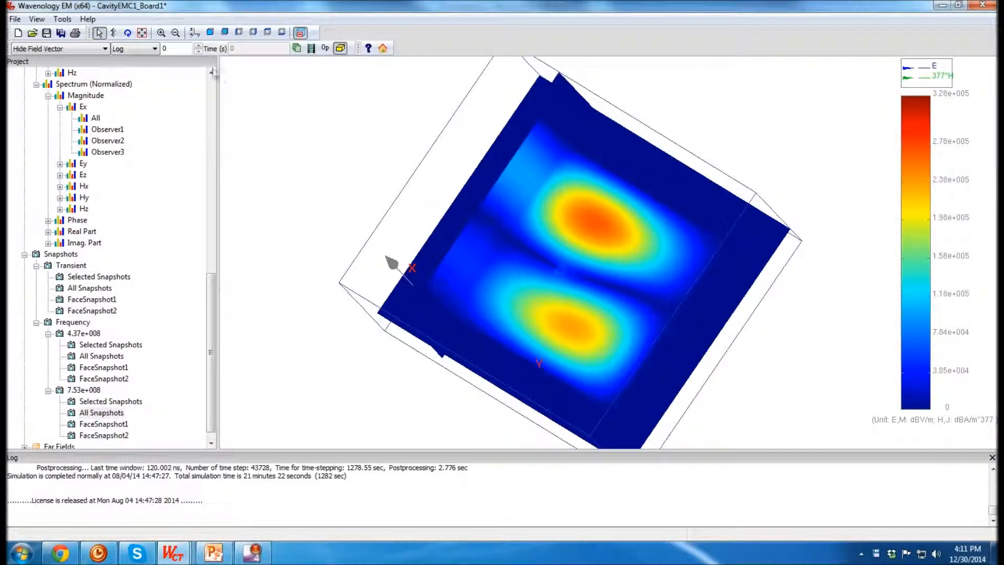
left_click(199, 46)
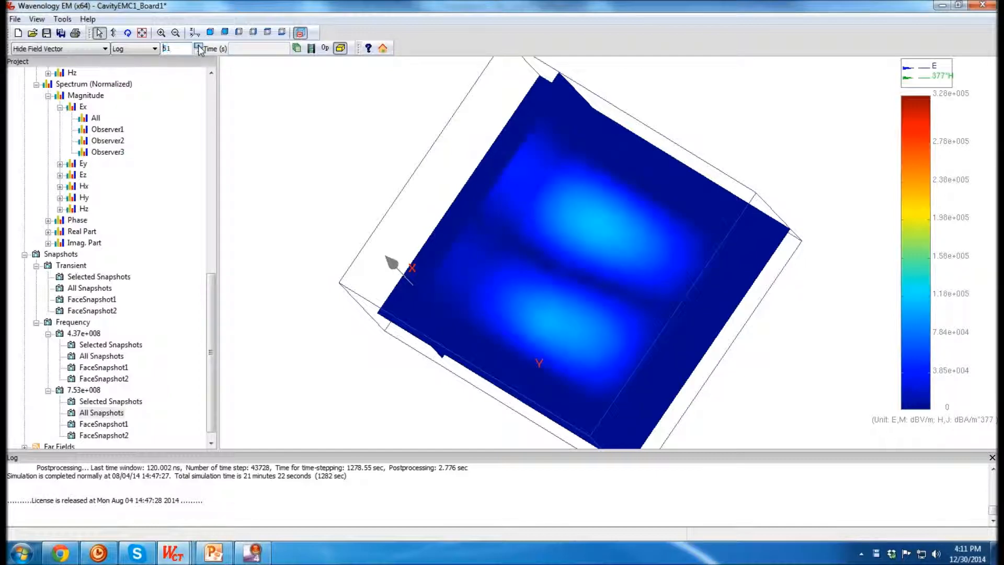
left_click(199, 46)
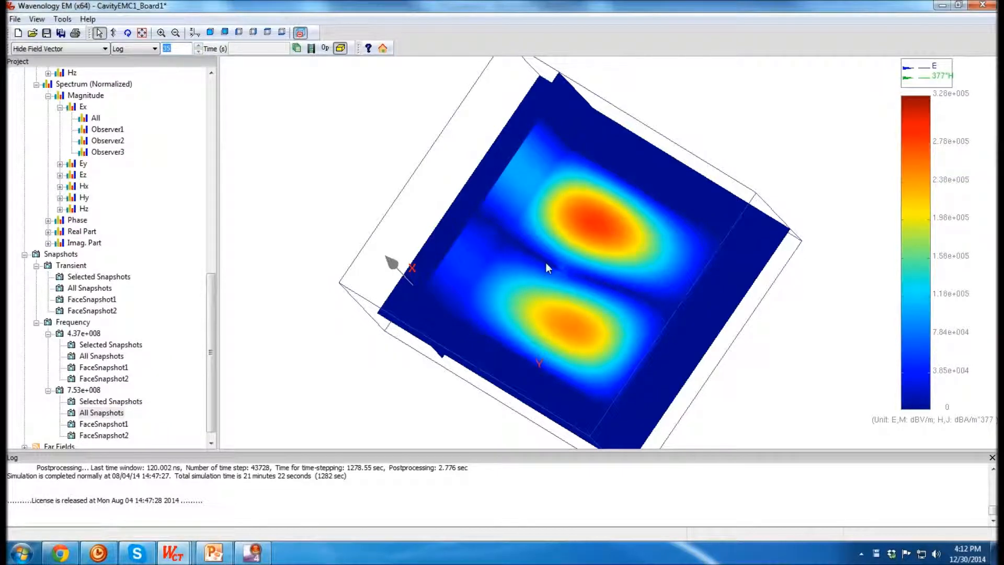
Inspect Observer1's Ex magnitude spectrum closely at the small resonance peak near 0.635 GHz, and close the plot
left_click(151, 264)
scroll(151, 264, "up", 3)
scroll(152, 265, "down", 3)
scroll(140, 267, "up", 4)
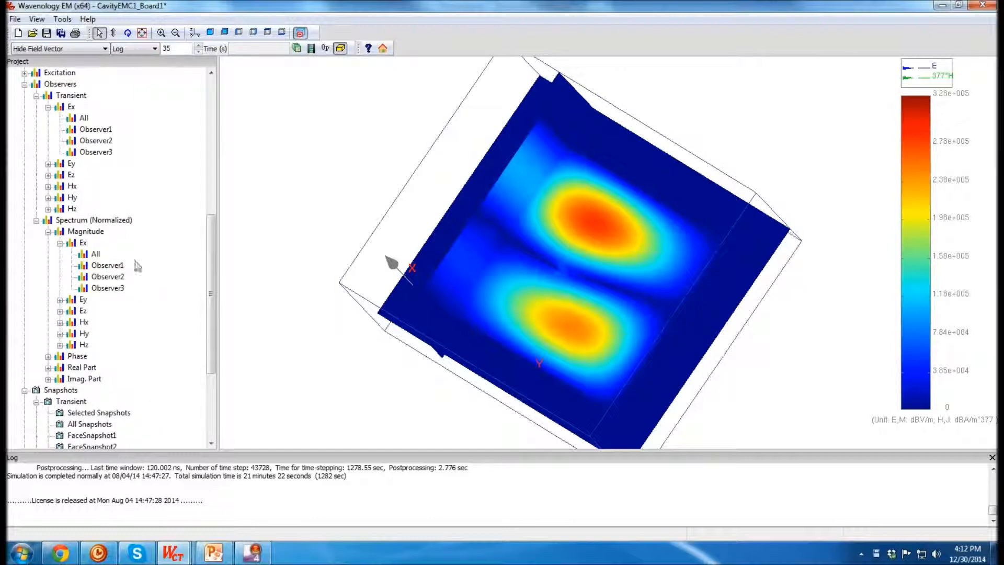
double_click(108, 266)
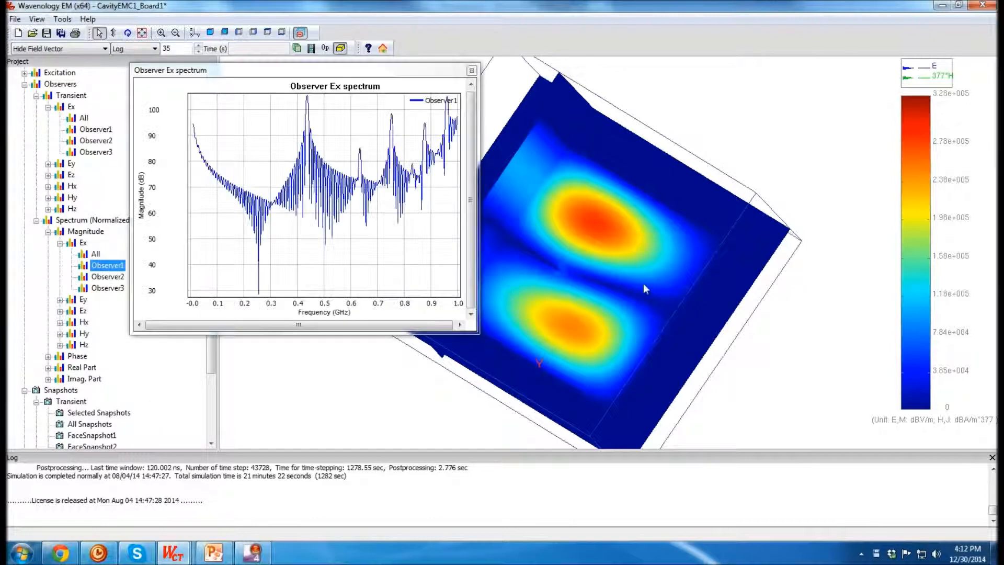
mouse_move(349, 131)
left_mouse_down()
mouse_move(366, 192)
mouse_move(394, 197)
left_mouse_up()
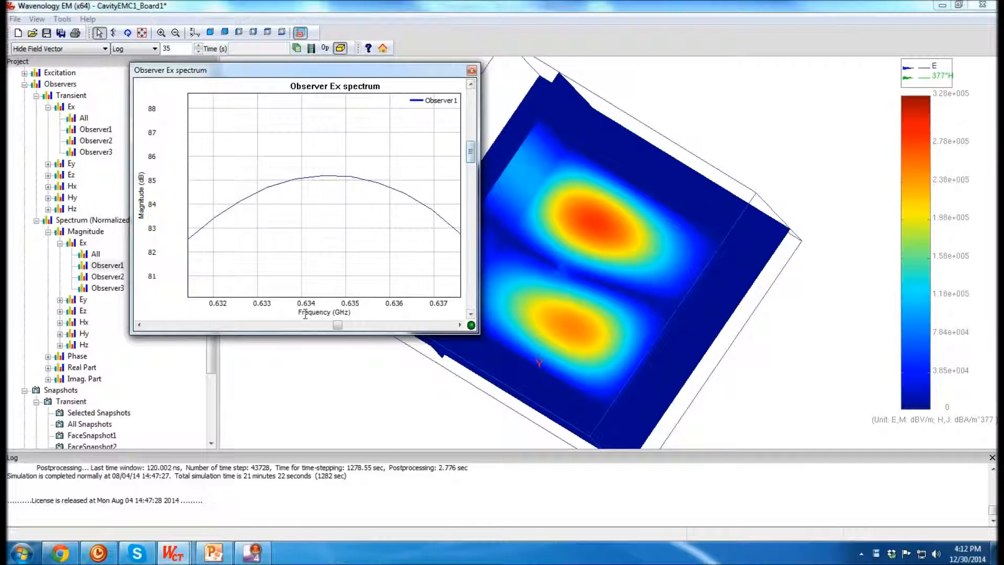
left_click(471, 70)
Add a monitored frequency of 0.635 GHz to the frequency snapshots and display all of its snapshots
scroll(145, 382, "down", 4)
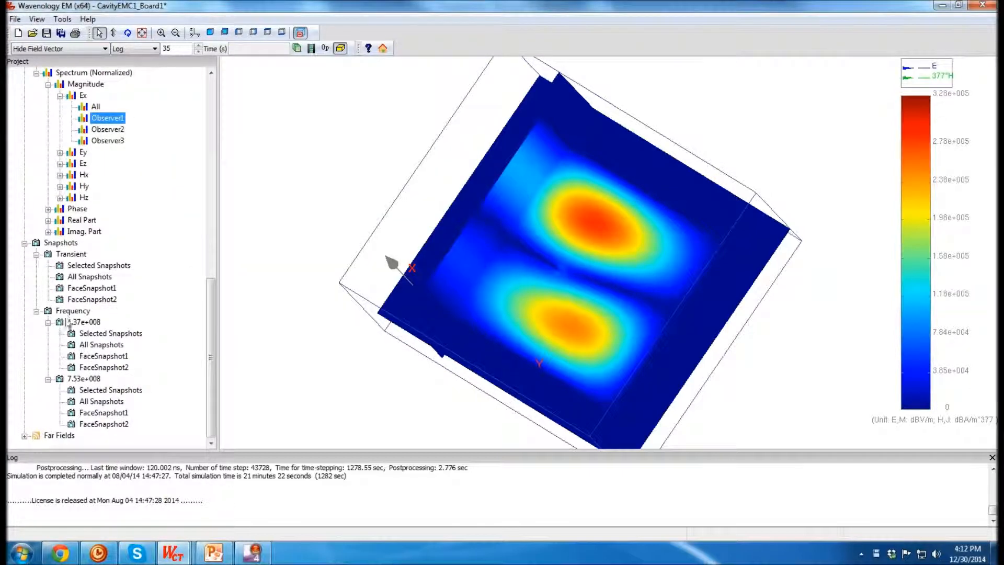
right_click(67, 314)
left_click(95, 326)
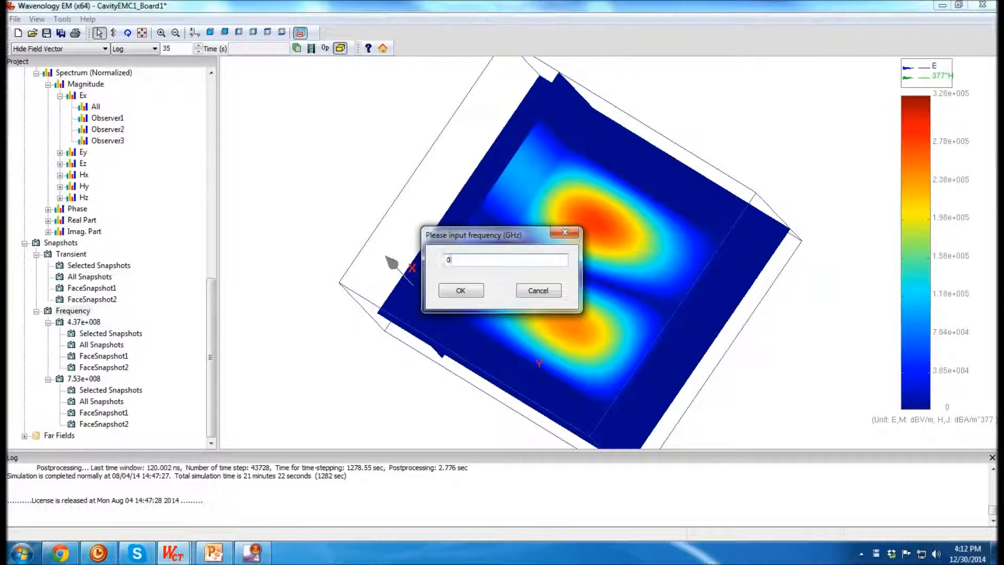
left_click(461, 290)
double_click(85, 436)
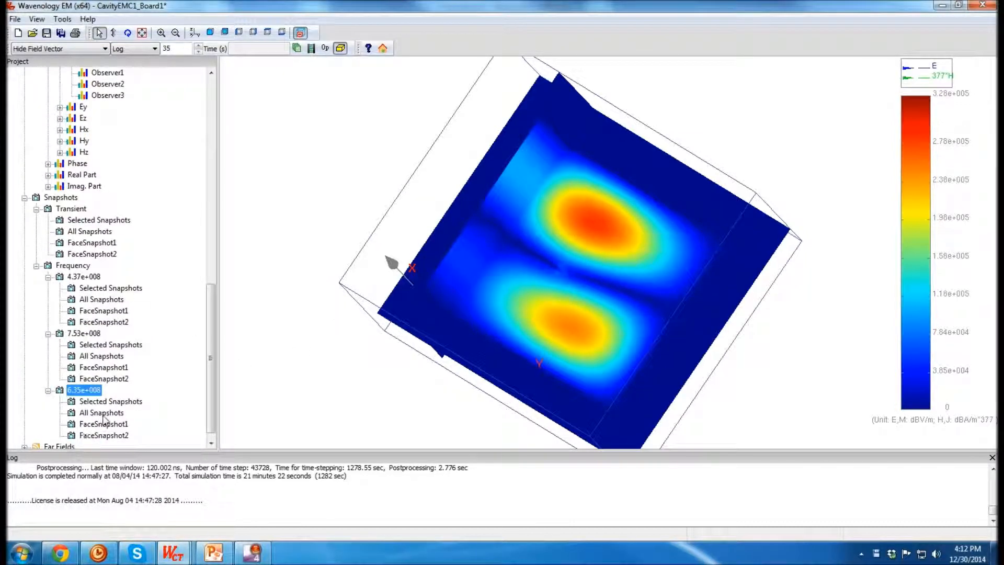
left_click(103, 414)
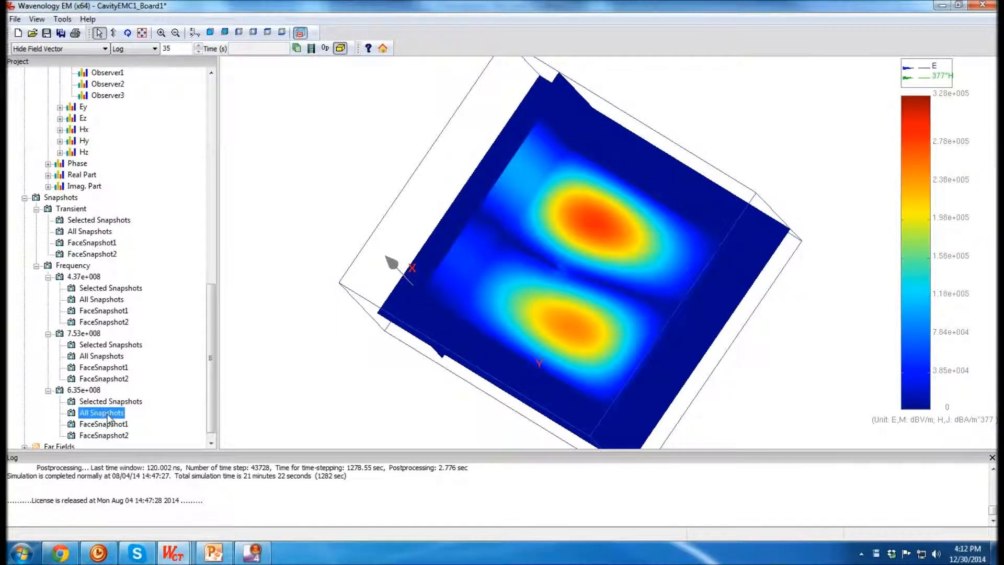
Advance the 6.35e+008 Hz snapshots to frame 40 and examine the field around the board from several angles
middle_click_drag(557, 330, 387, 222)
left_click(198, 46)
left_click(199, 46)
left_click(199, 46)
left_click(199, 46)
left_click(198, 46)
left_click(199, 51)
middle_click_drag(591, 293, 657, 346)
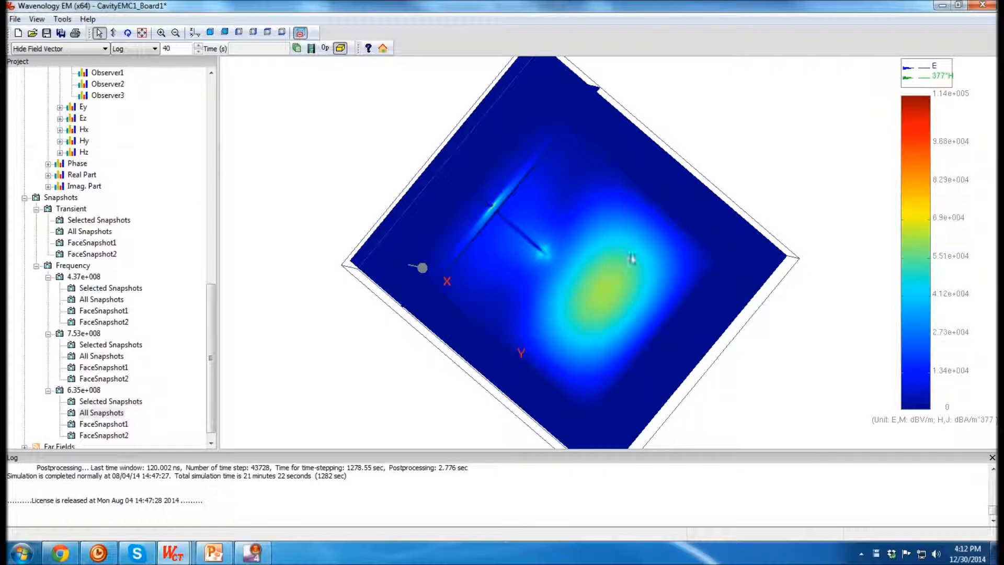
middle_click_drag(519, 334, 426, 206)
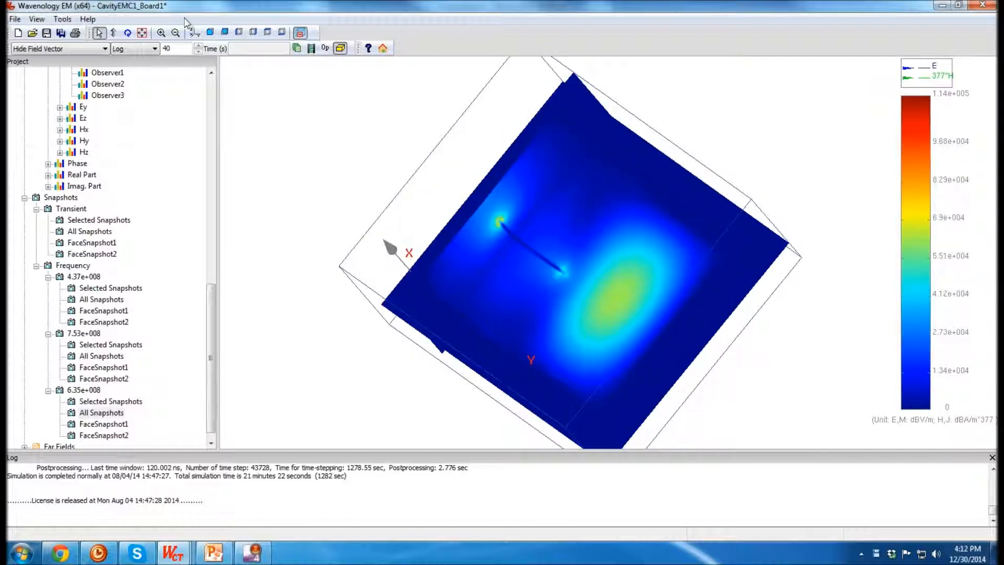
Continue stepping the 6.35e+008 Hz snapshots through the remaining frames until frame 0 is displayed again
left_click(199, 46)
left_click(199, 46)
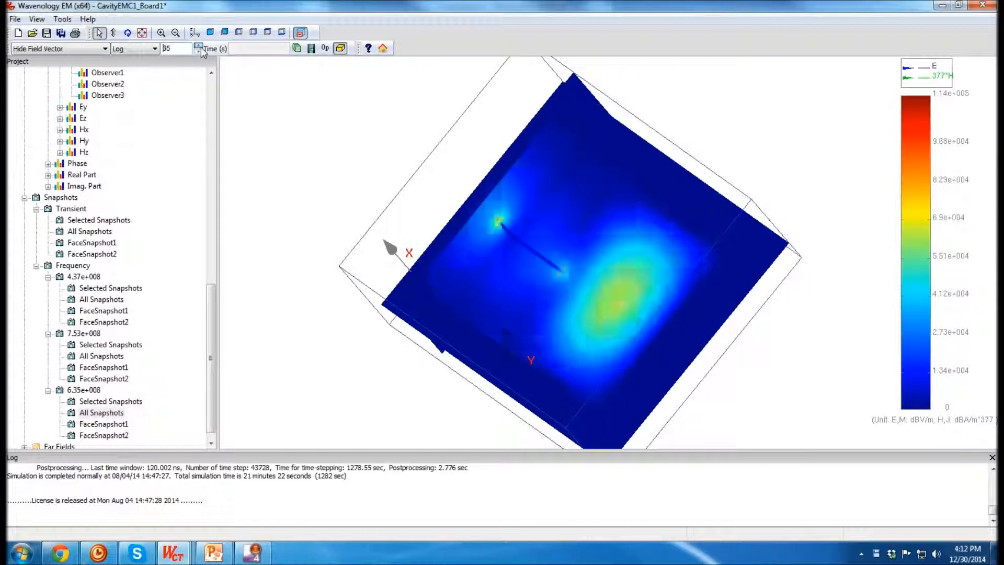
left_click(201, 47)
left_click(201, 48)
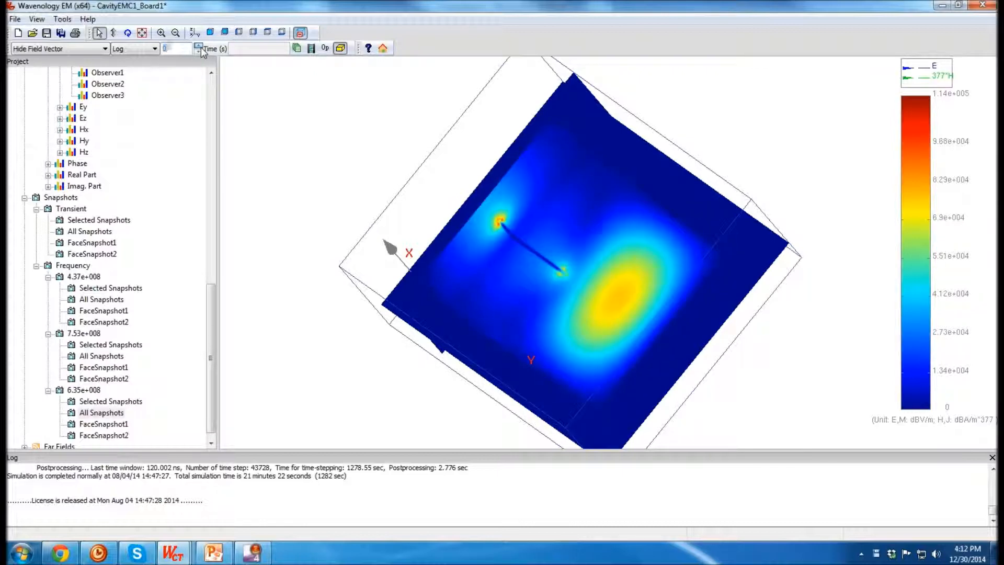
left_click_drag(570, 328, 602, 262)
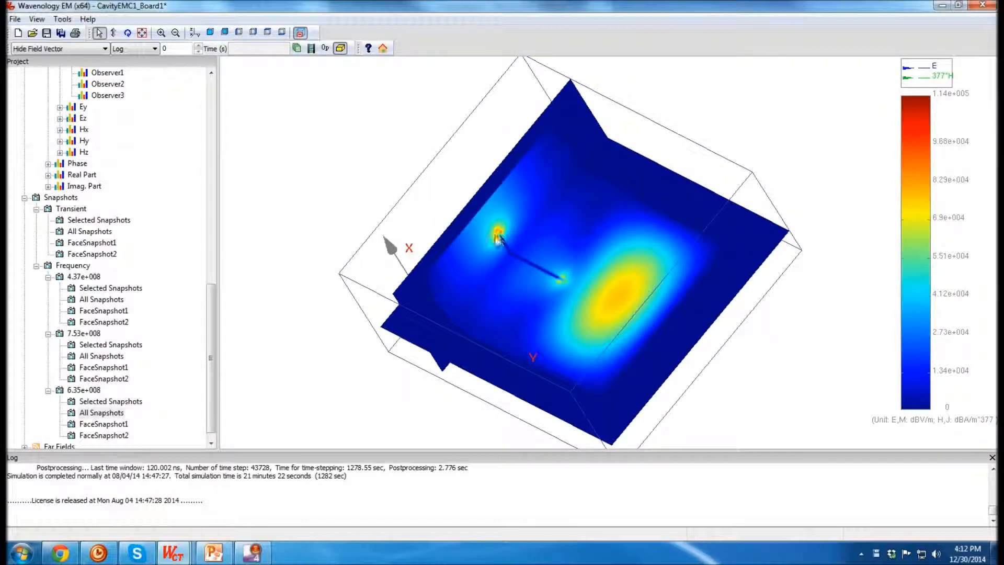
Return to the geometry view of the cavity model and examine the board's placement inside the enclosure from several angles
left_click_drag(494, 232, 641, 285)
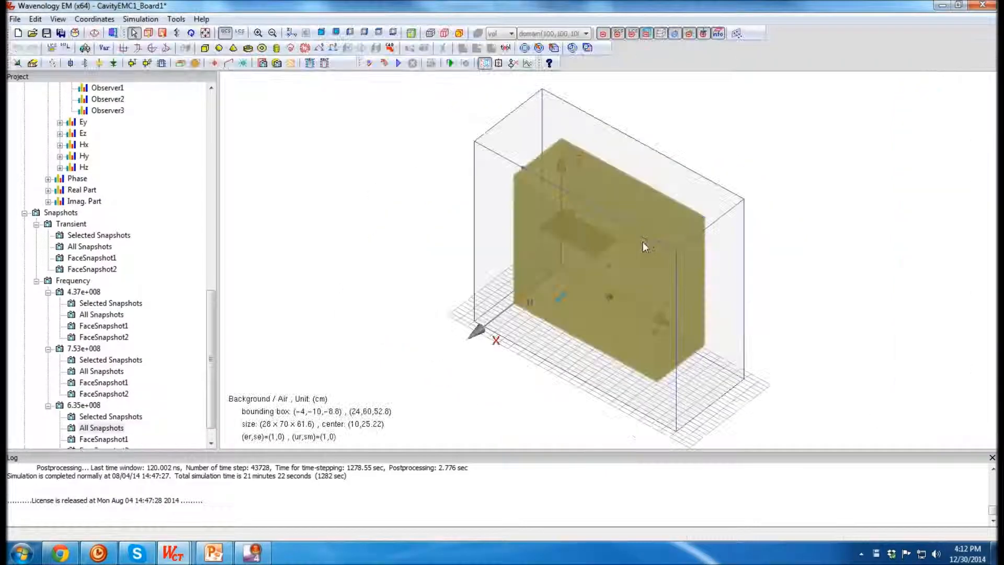
left_click_drag(739, 244, 773, 200)
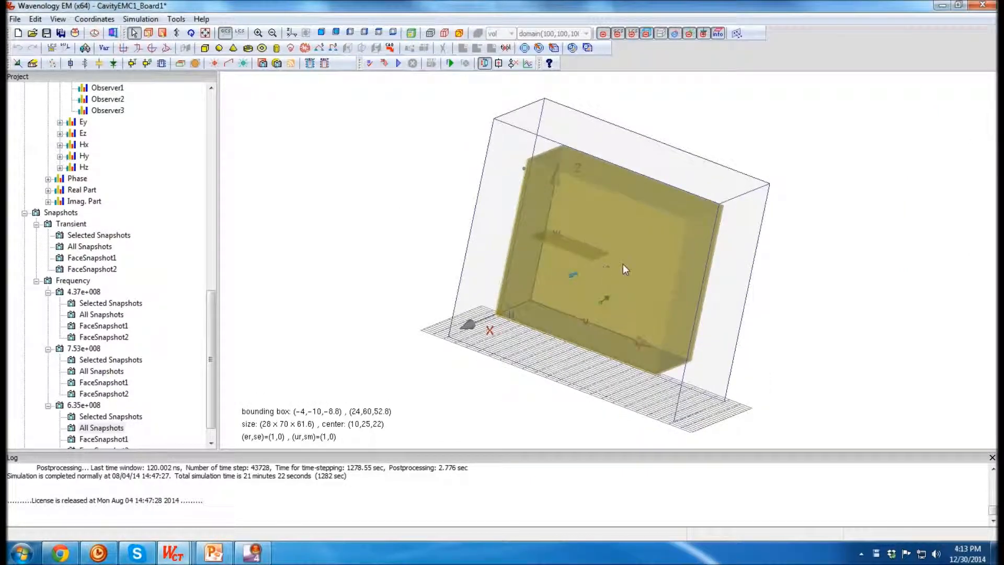
left_click_drag(619, 268, 695, 196)
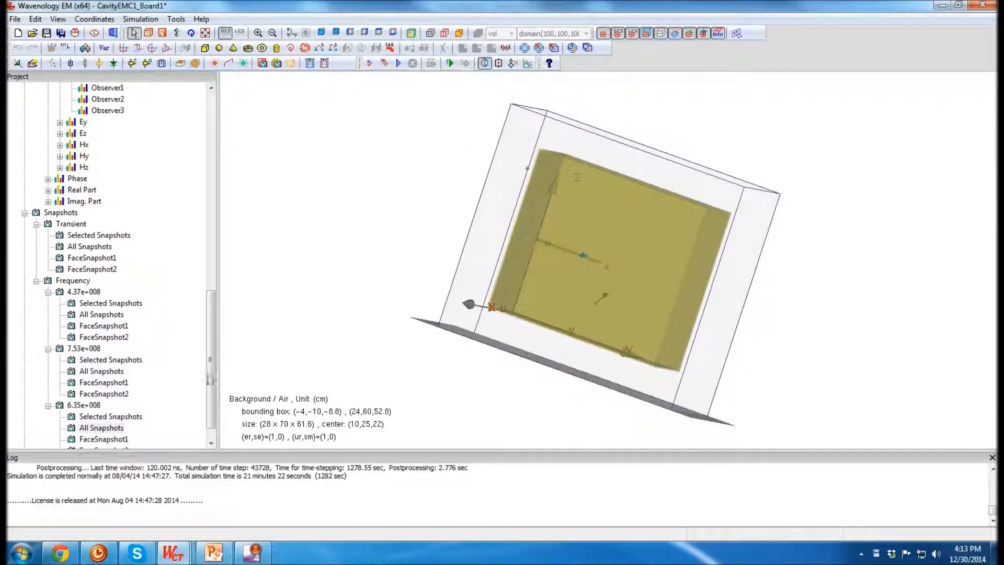
scroll(211, 377, "down", 1)
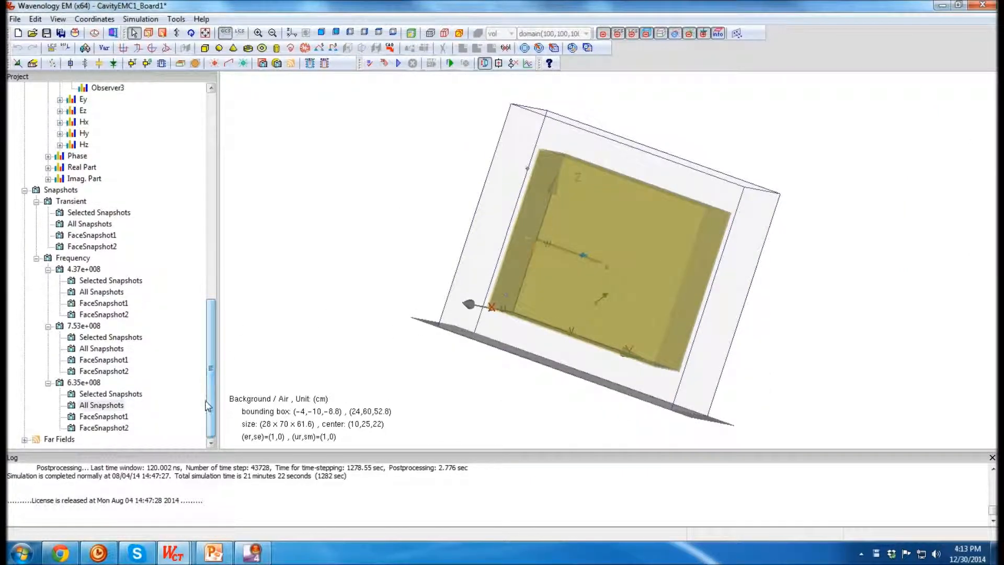
left_click(181, 559)
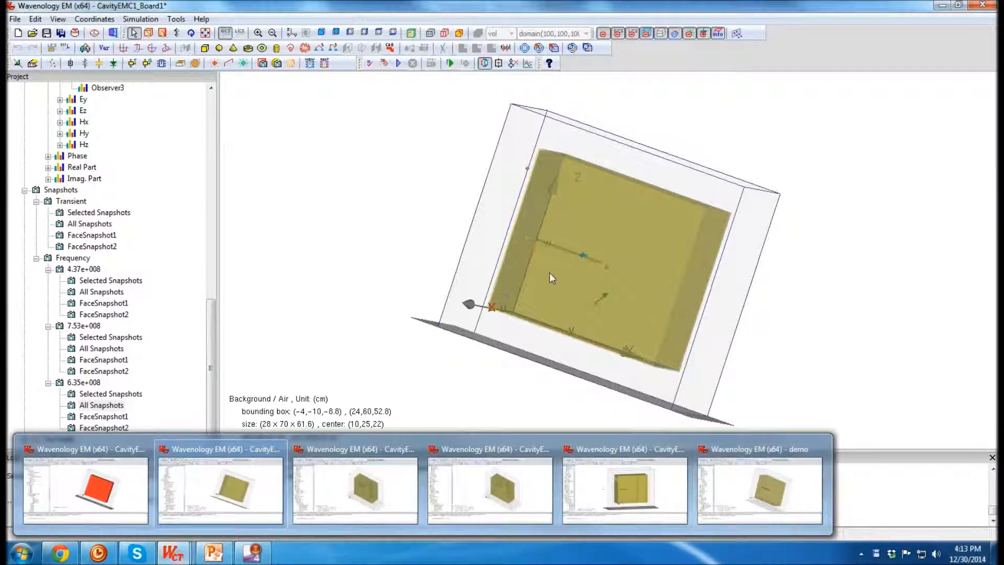
left_click_drag(698, 221, 591, 322)
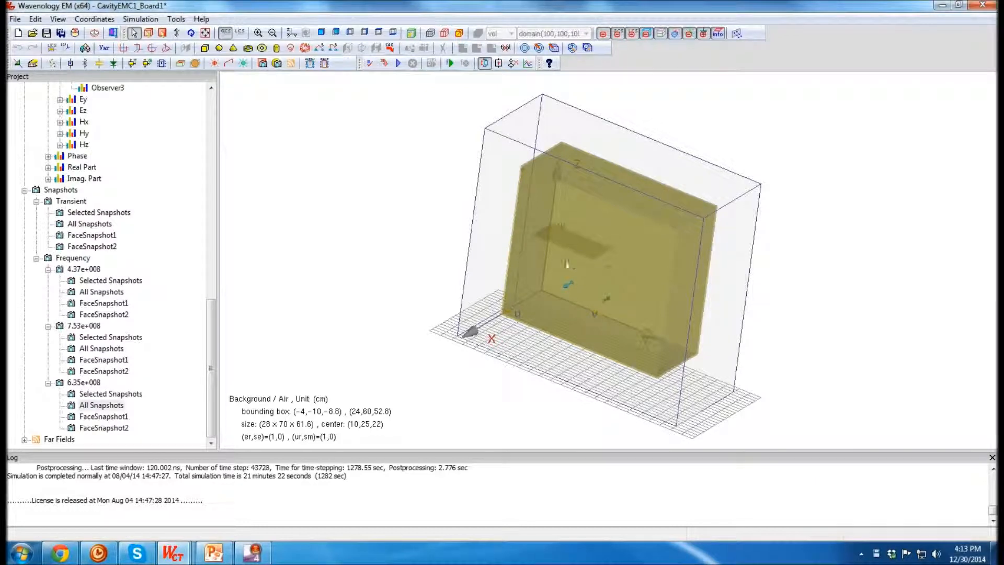
left_click_drag(597, 250, 671, 221)
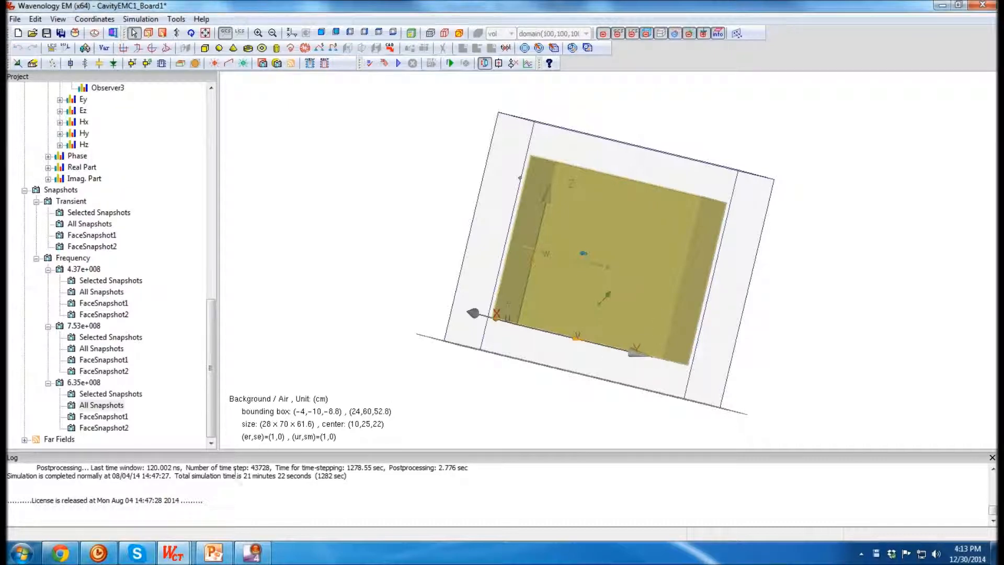
Switch to the demo project window and orient its cavity model so the horizontal board is clearly seen
mouse_move(177, 559)
left_click(774, 489)
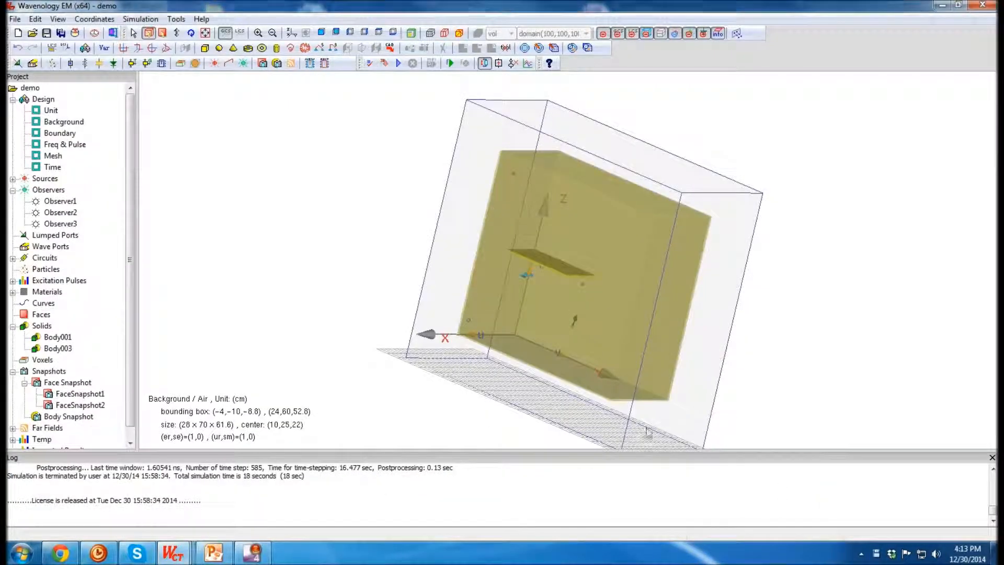
middle_click_drag(669, 288, 619, 328)
middle_click_drag(646, 268, 703, 277)
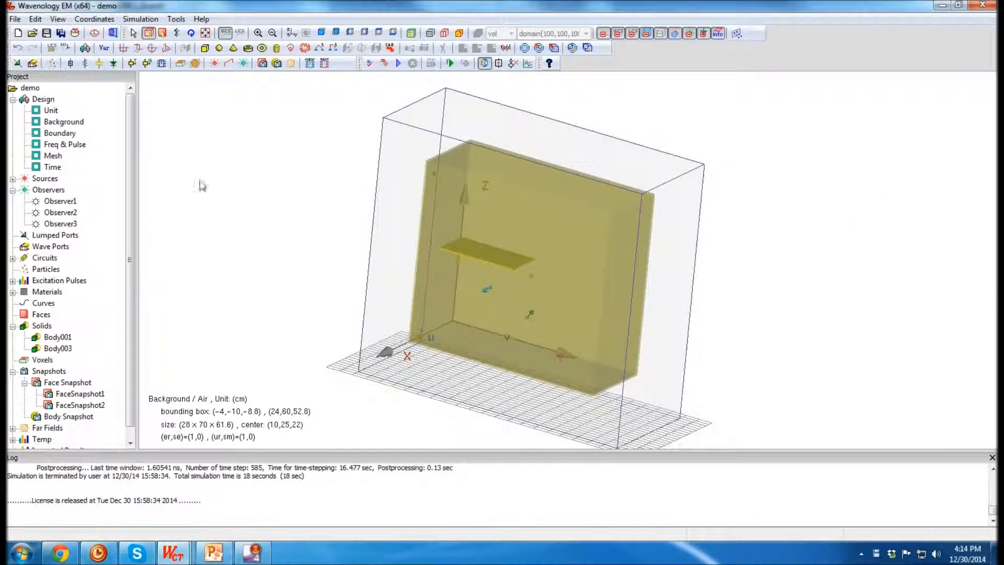
Create a PEC box in the cavity with lower corner th, 36, th and upper corner 13, 36.5, 2.2*len-th
left_click(205, 48)
left_click_drag(534, 172, 292, 170)
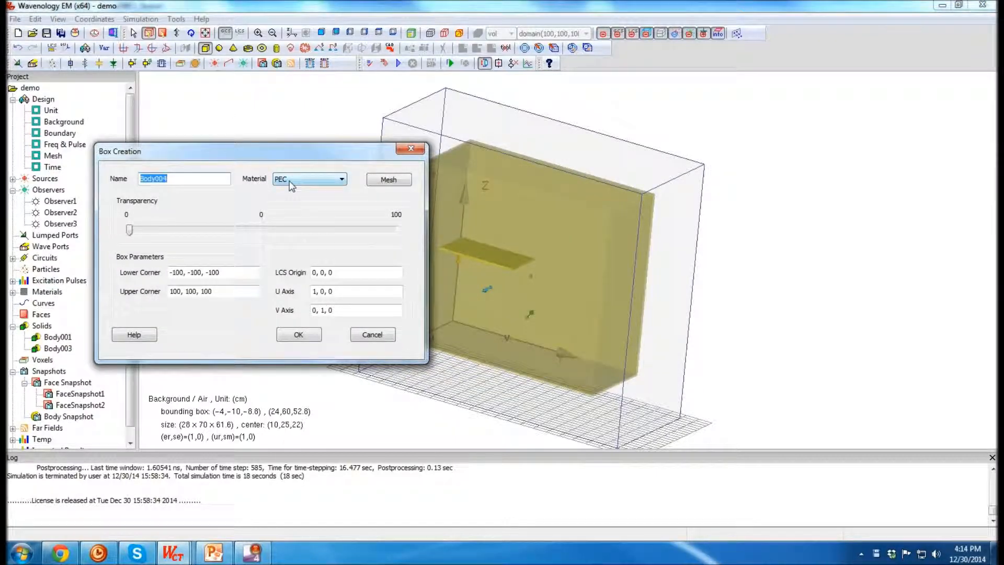
triple_click(225, 272)
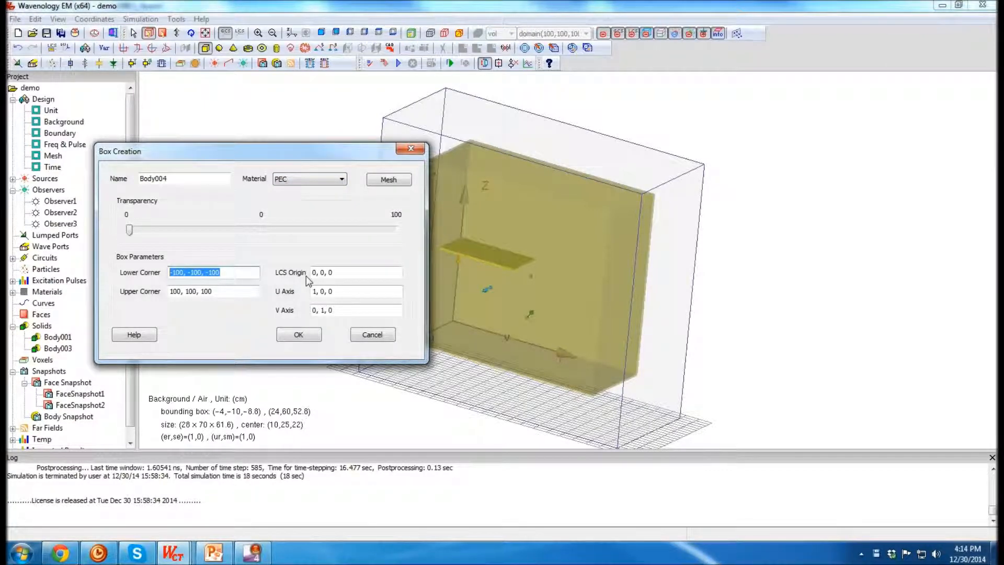
type("th 36 th")
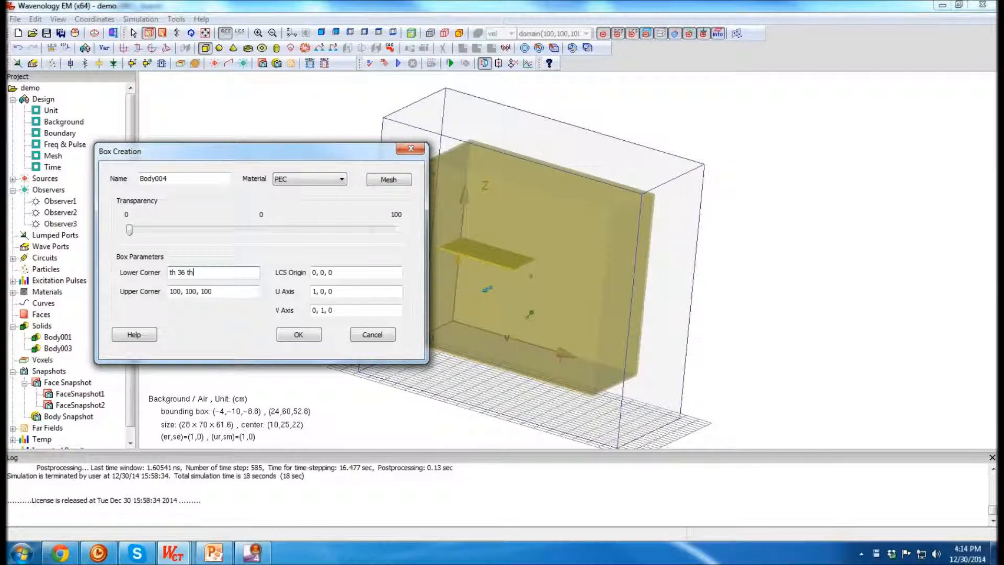
key("Tab")
type("13 ")
type("36,")
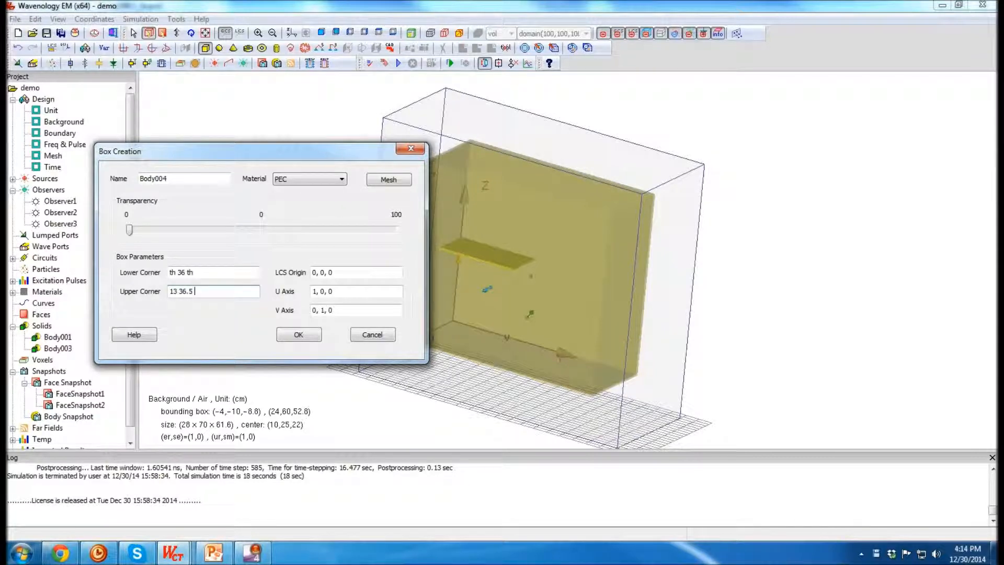
type("2.2*len-th")
left_click(297, 336)
middle_click_drag(647, 319, 807, 230)
middle_click_drag(722, 315, 739, 280)
scroll(736, 289, "up", 3)
scroll(590, 274, "down", 3)
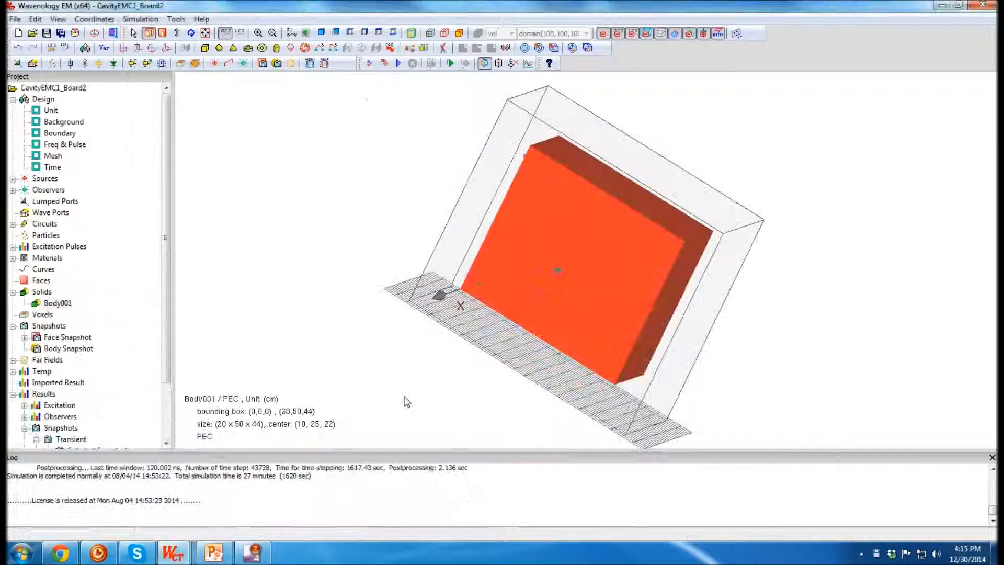
In the CavityEMC1_Board2 project, view the cavity model and plot Observer1's normalized Ex magnitude spectrum
middle_click_drag(759, 380, 560, 237)
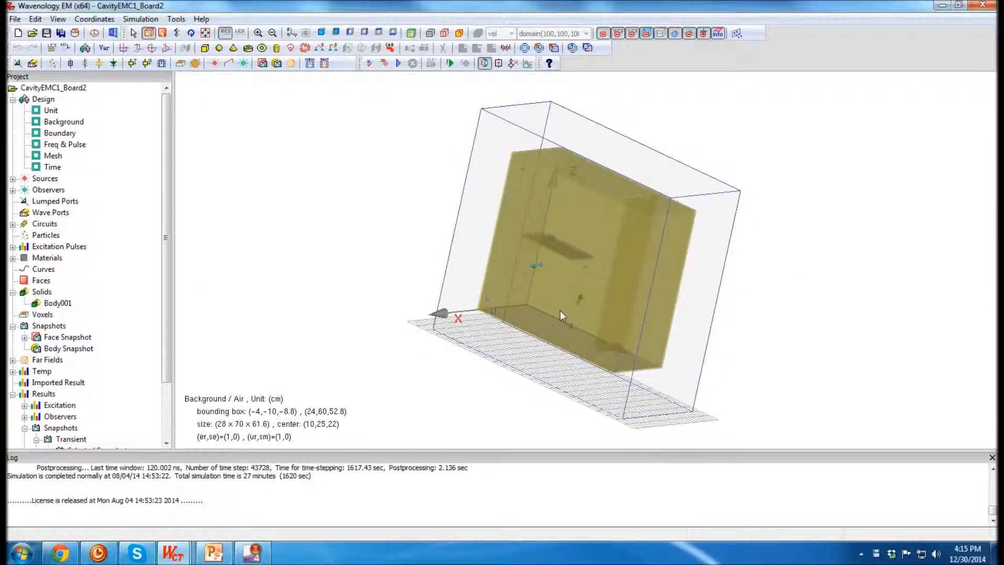
scroll(110, 327, "down", 2)
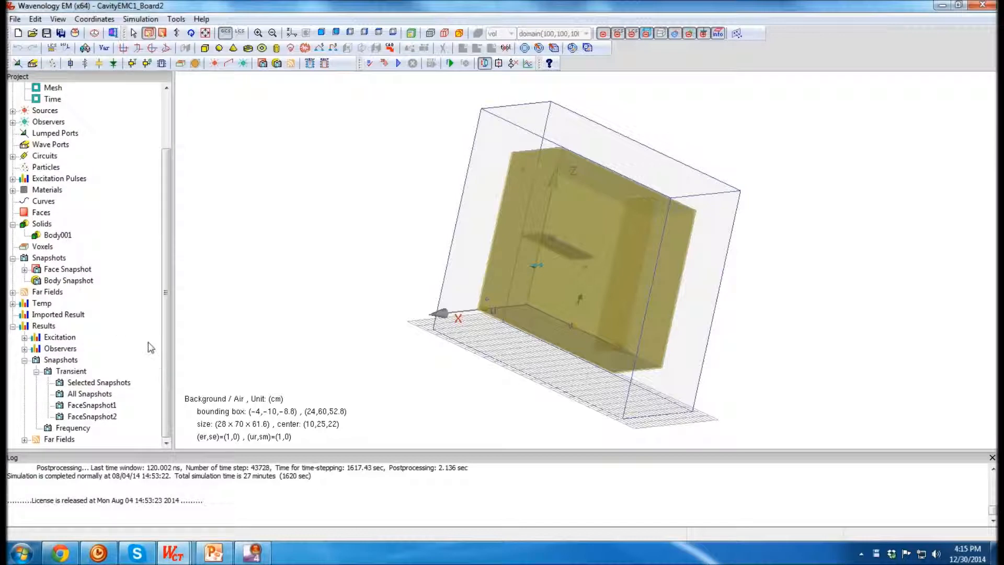
double_click(58, 349)
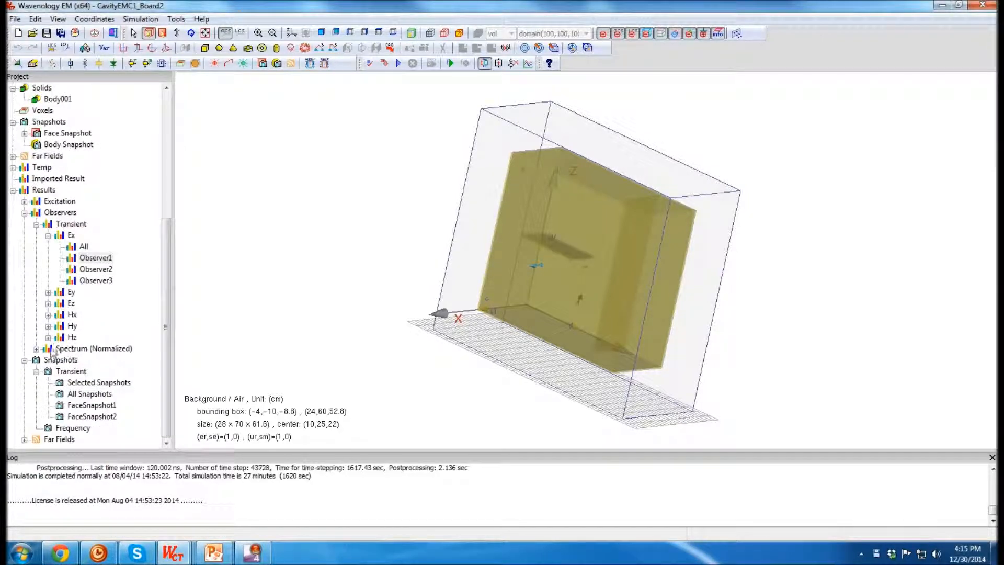
left_click(36, 348)
left_click(48, 361)
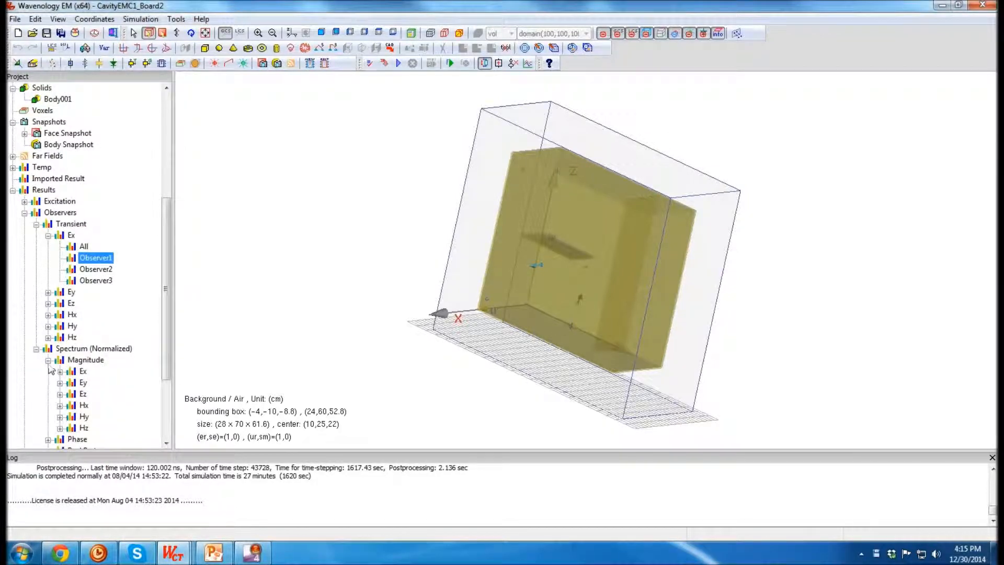
double_click(83, 372)
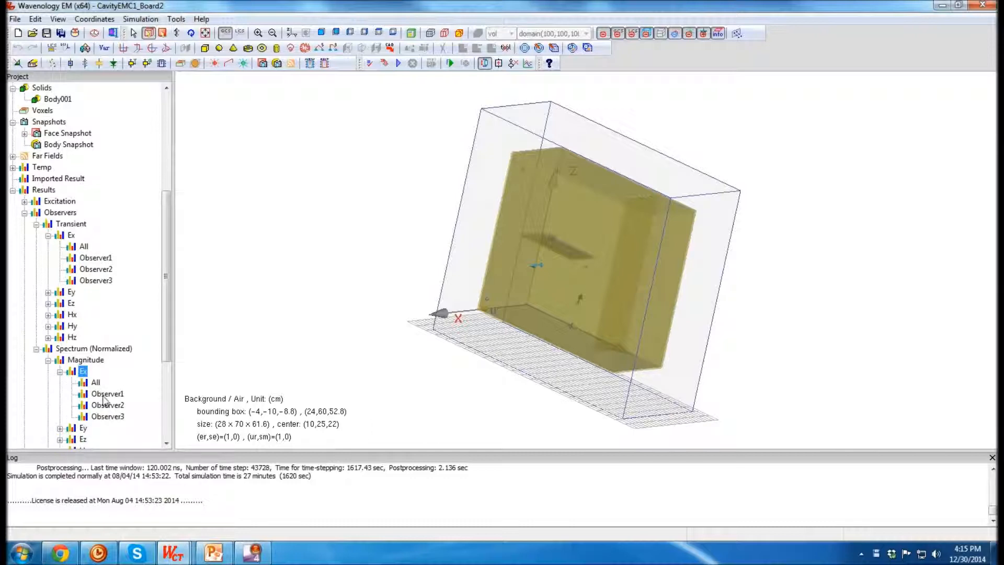
double_click(105, 394)
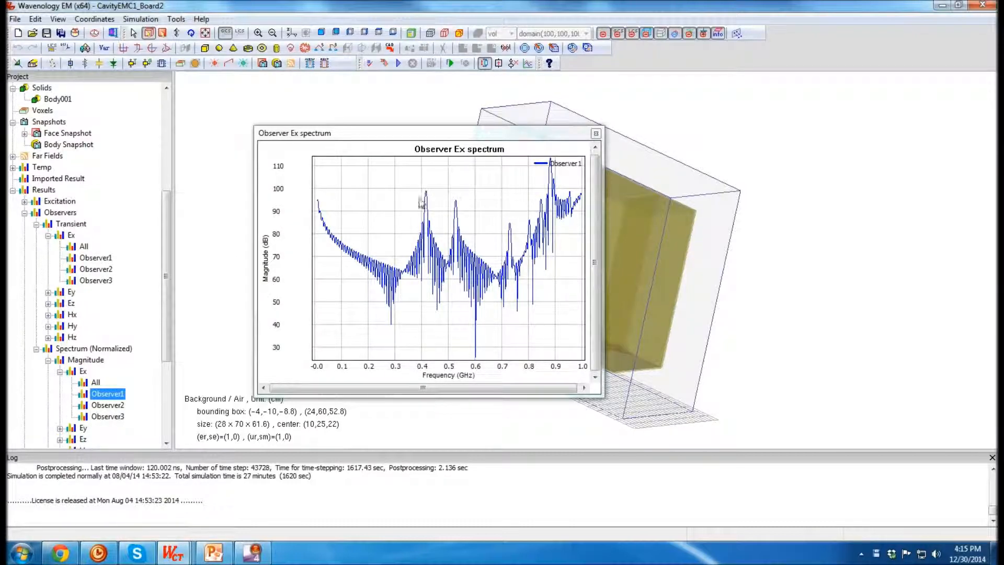
Zoom in on each of the first three resonance peaks in Observer1's Ex spectrum, restoring the full range each time, and close the plot
left_click_drag(416, 180, 439, 224)
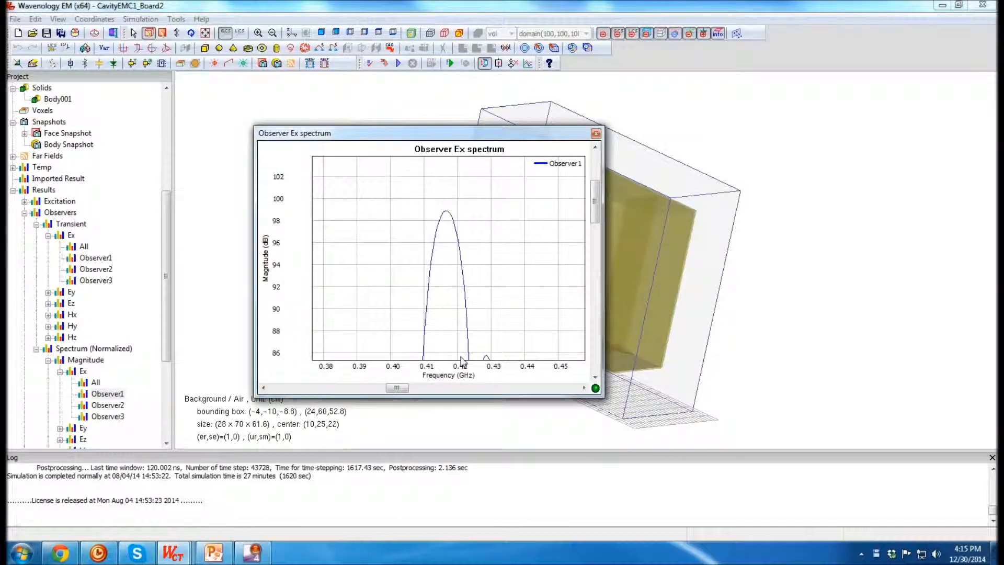
right_click(498, 292)
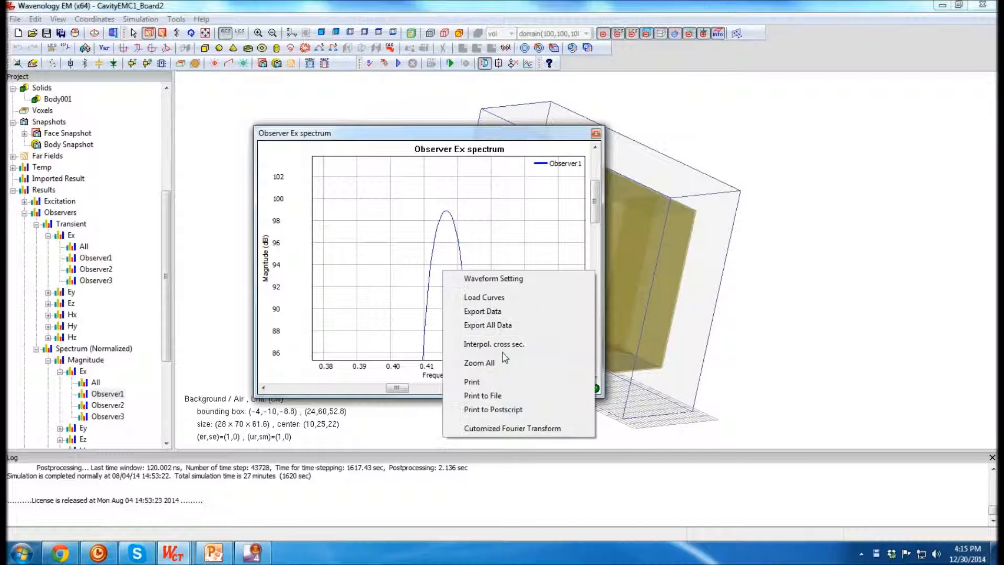
left_click(495, 361)
left_click_drag(449, 208, 463, 235)
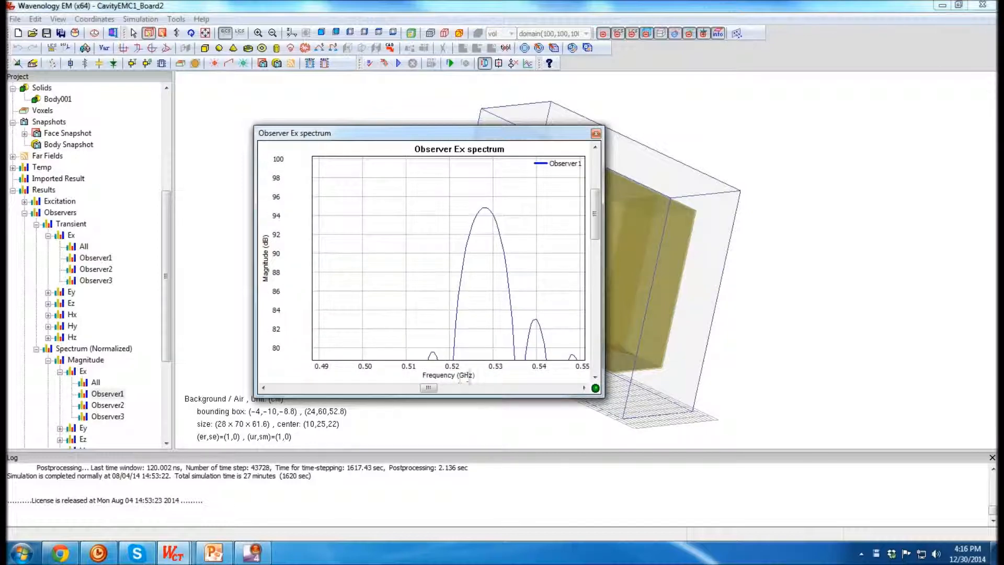
right_click(515, 271)
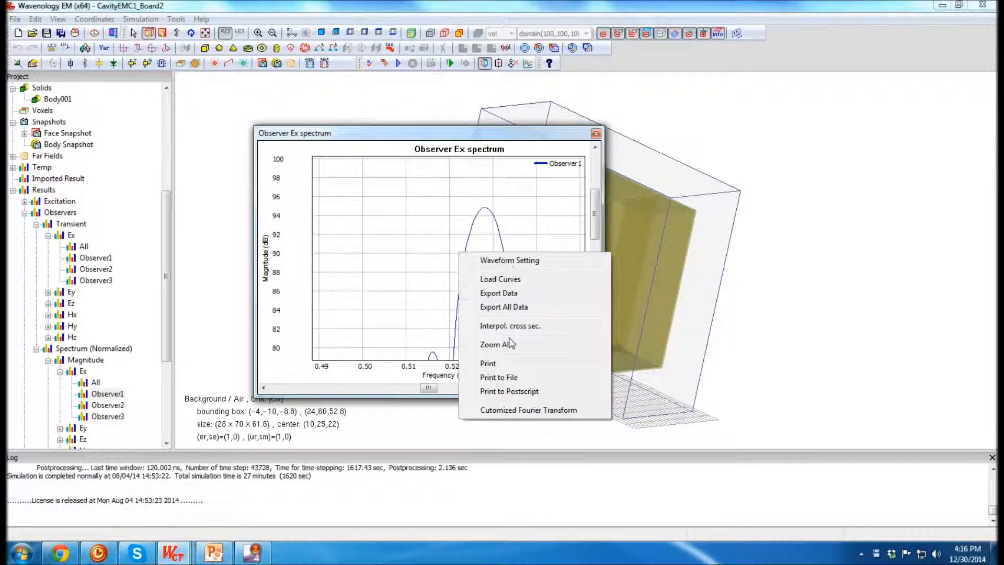
left_click(497, 343)
left_click_drag(501, 208, 522, 257)
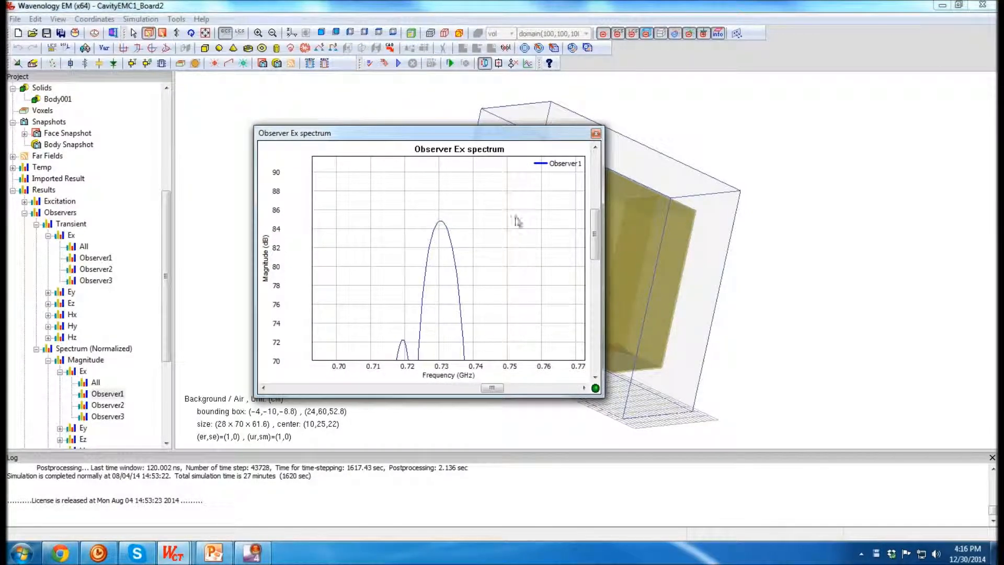
right_click(488, 230)
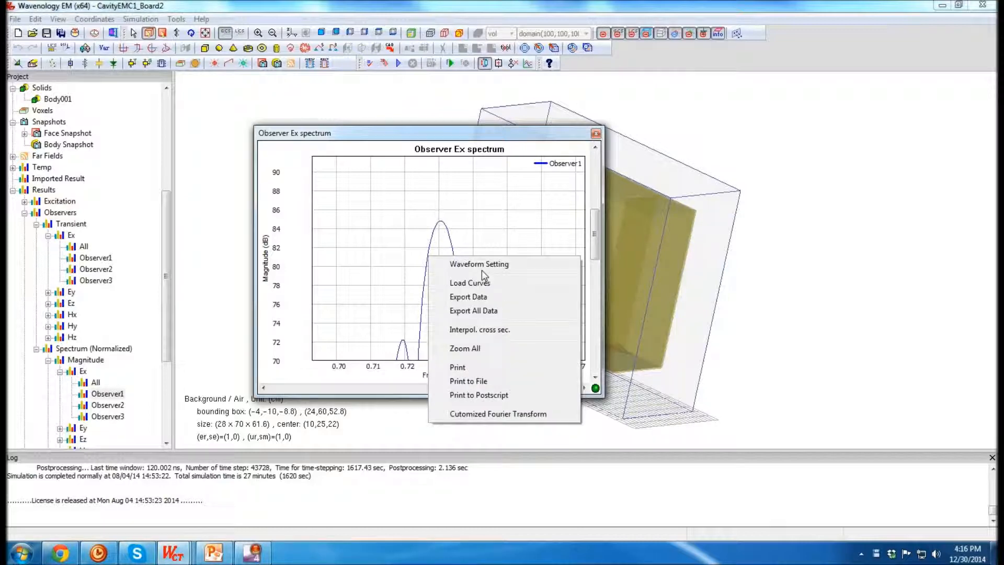
left_click(489, 348)
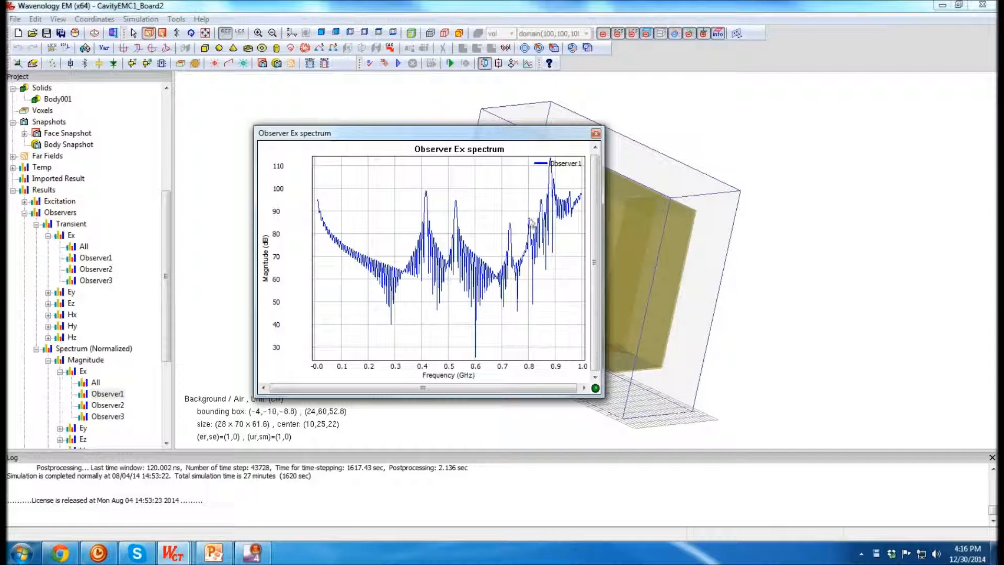
left_click(596, 134)
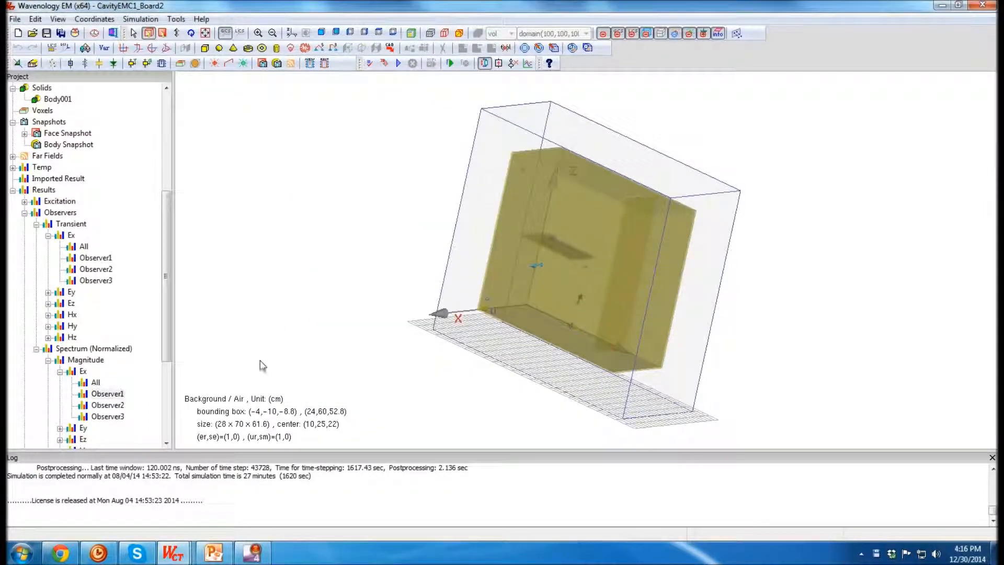
Display all transient snapshots with a logarithmic color scale and the field vectors hidden
left_click(167, 385)
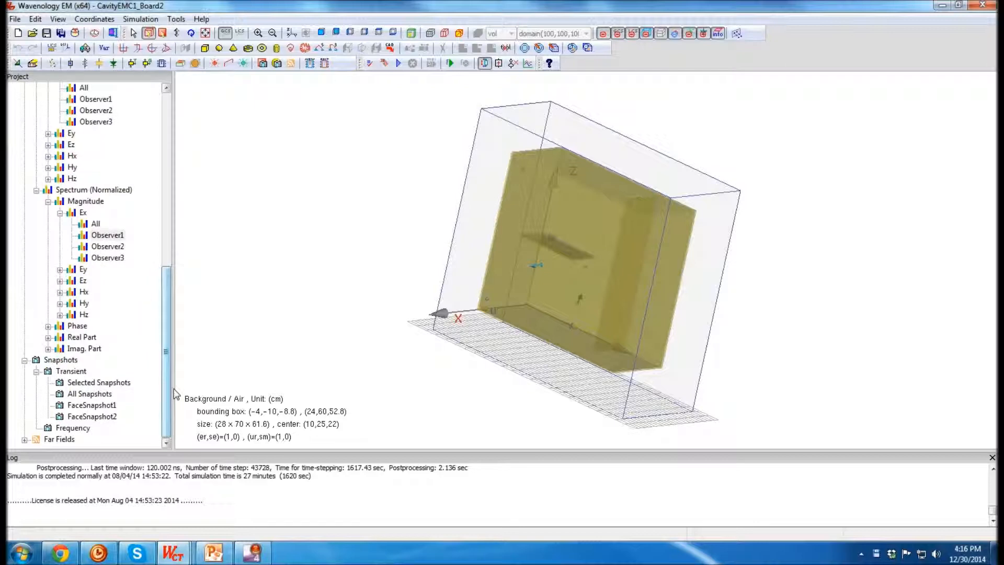
left_click(89, 394)
left_click_drag(460, 329, 507, 191)
left_click(142, 50)
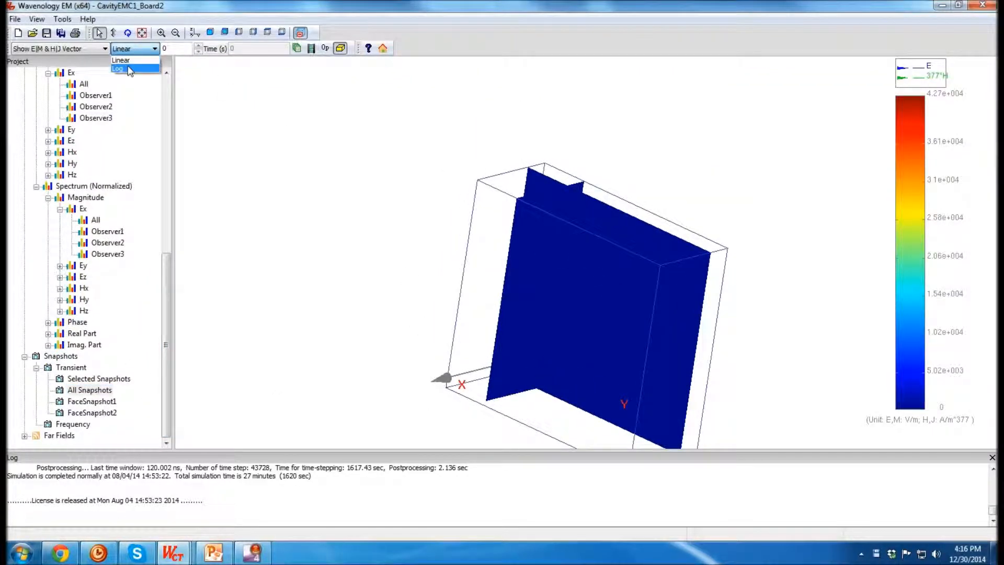
left_click(126, 62)
left_click(63, 48)
left_click(53, 85)
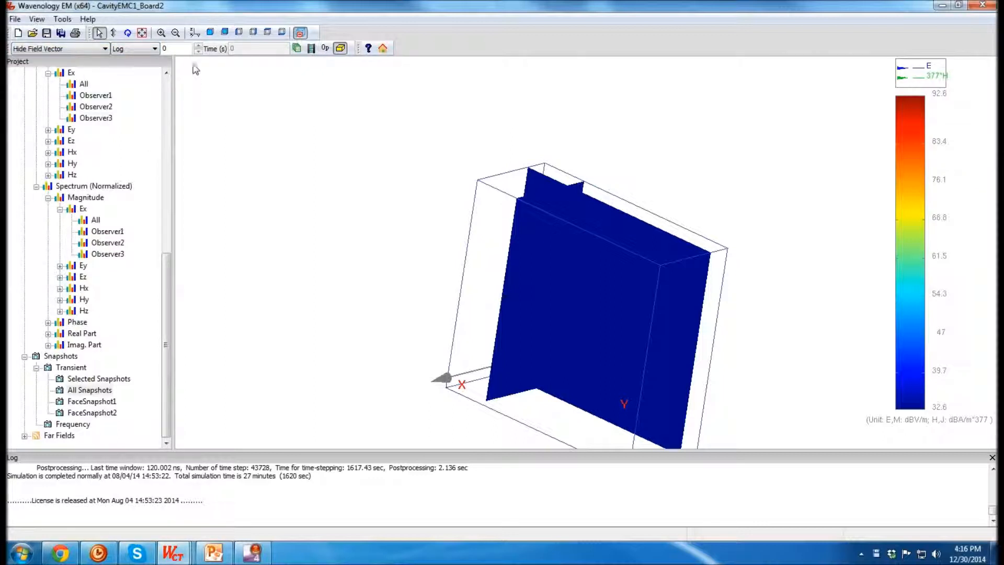
Advance the transient field snapshots to frame 79, examining how the field spreads around the two boards
left_click(199, 49)
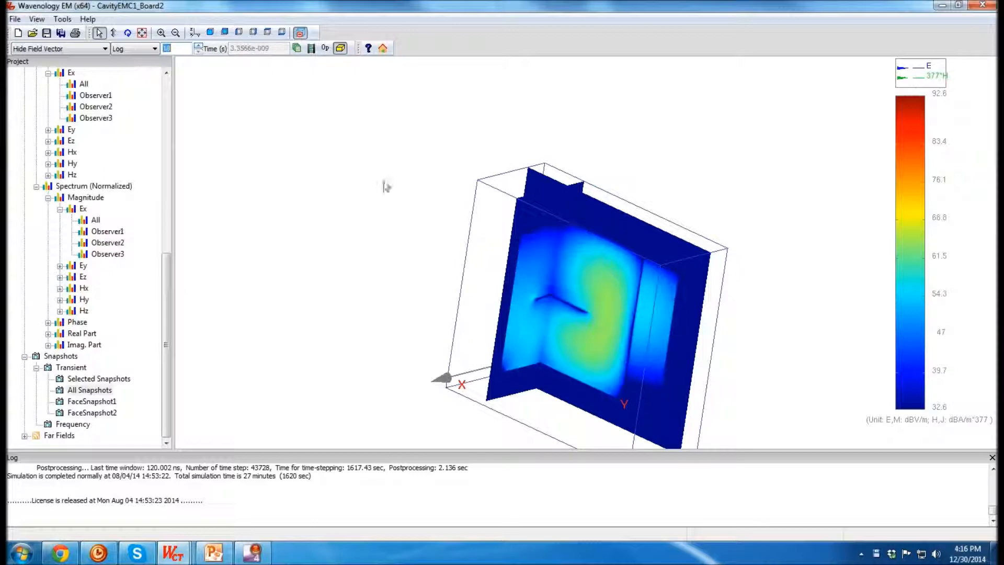
left_click_drag(853, 214, 700, 321)
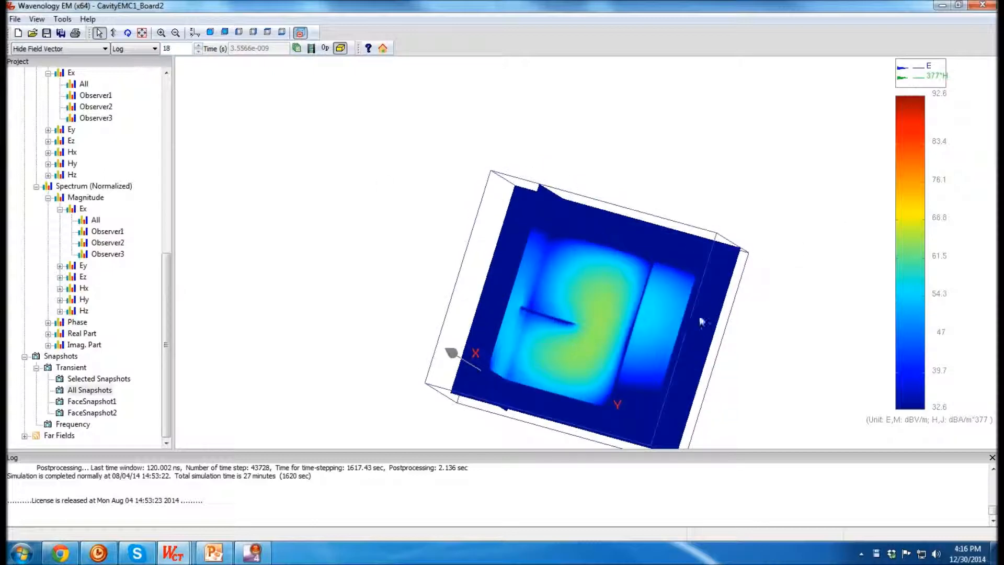
left_click(199, 46)
left_click_drag(719, 337, 726, 363)
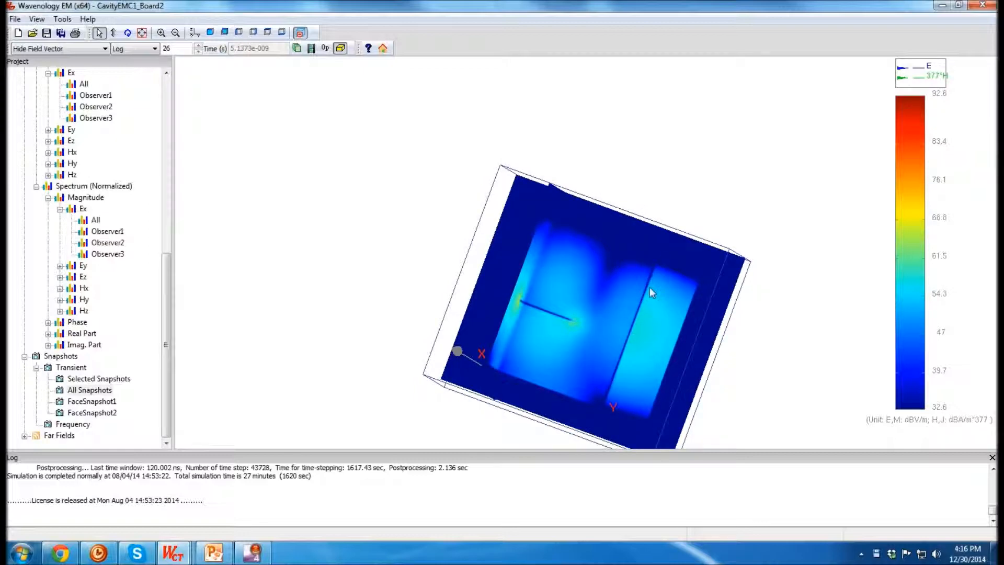
left_click_drag(650, 287, 660, 338)
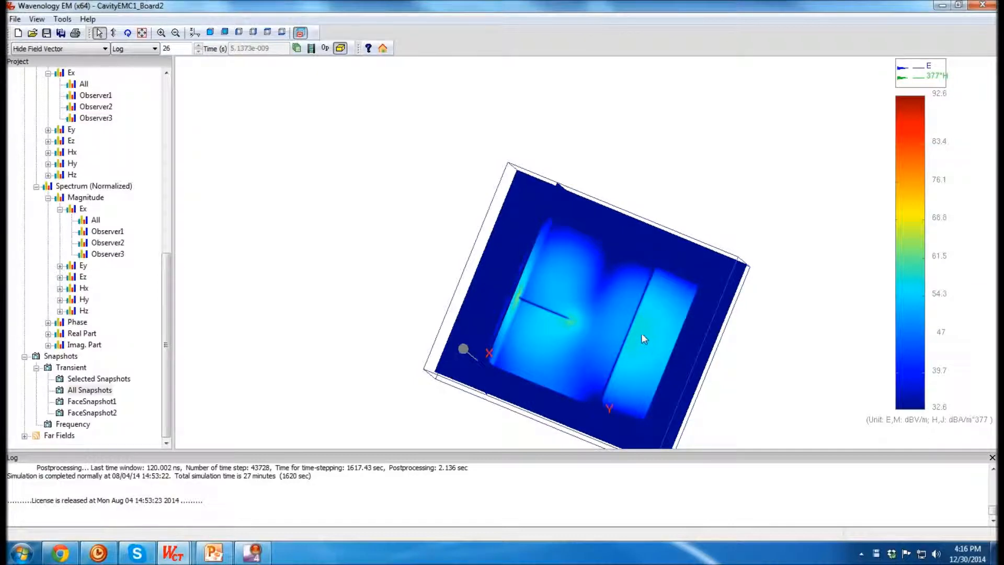
middle_click_drag(658, 317, 583, 268)
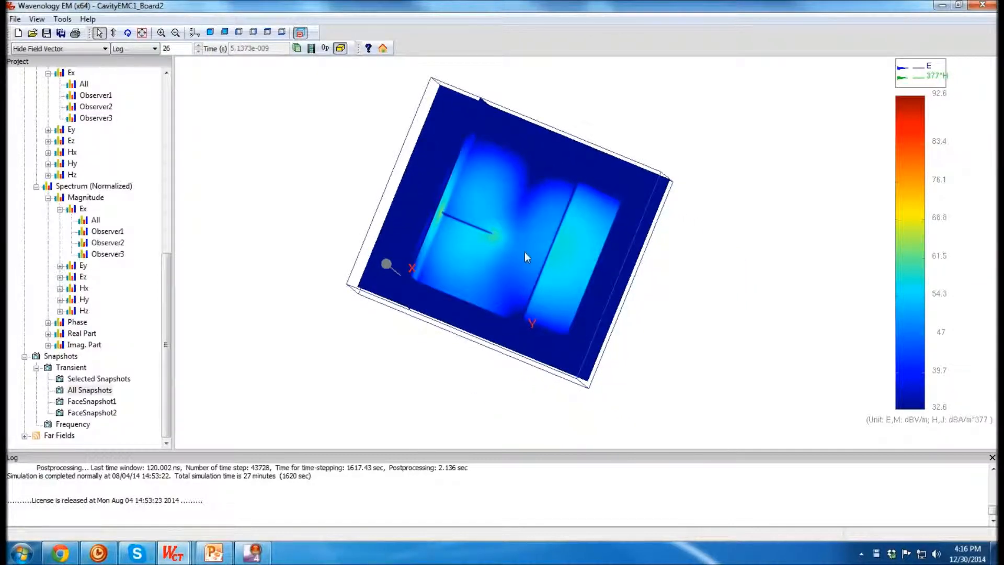
left_click(197, 46)
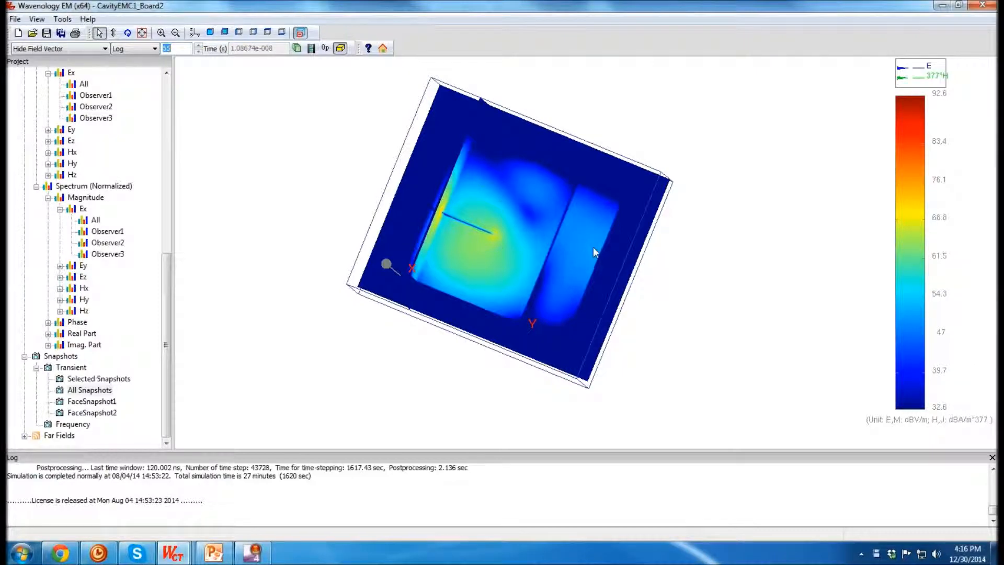
left_click(199, 50)
left_click(199, 51)
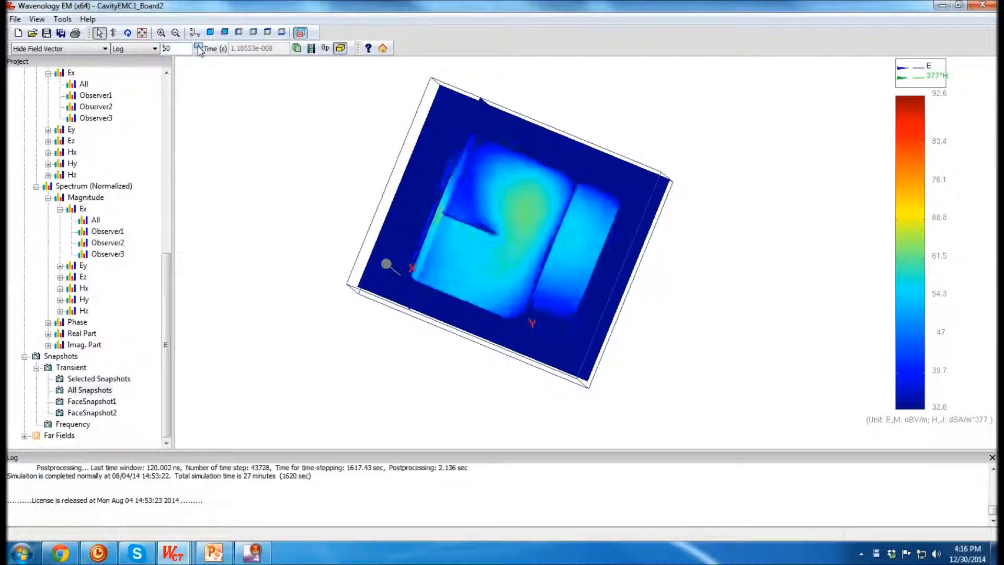
left_click(198, 46)
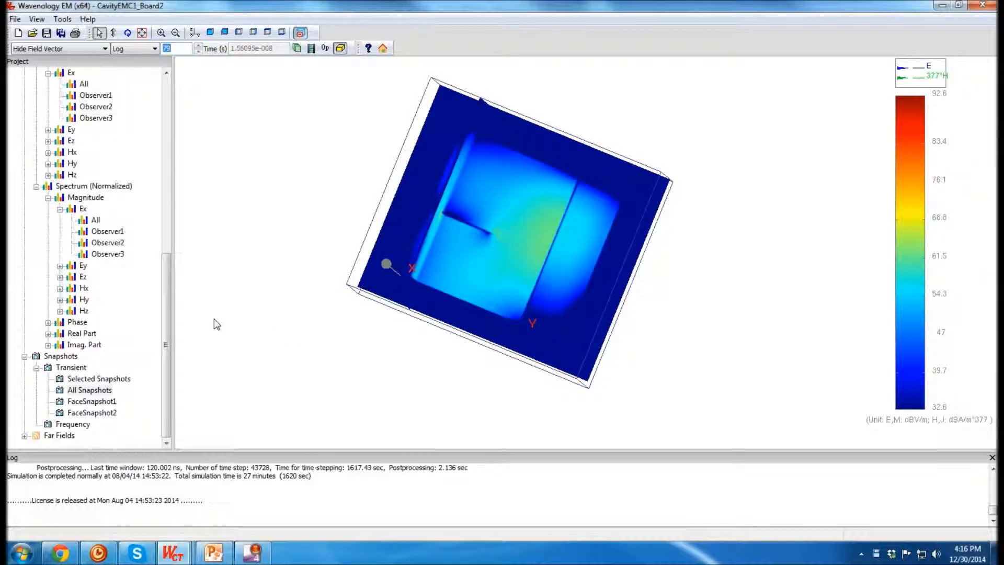
Plot Observer1's normalized Ex magnitude spectrum, magnify its first resonance peak to read the frequency, and close the plot
double_click(98, 232)
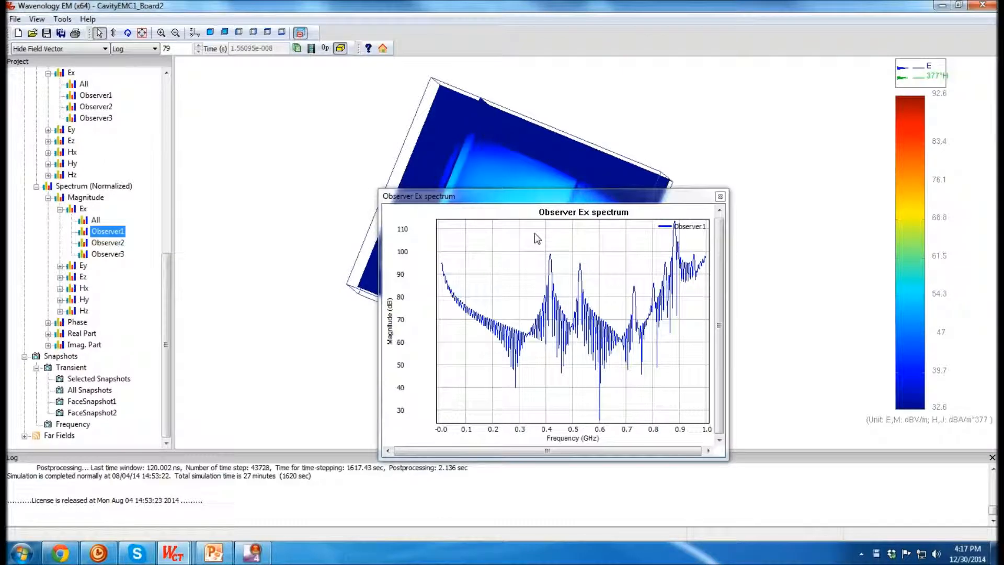
left_click_drag(533, 245, 566, 295)
left_click_drag(571, 237, 593, 287)
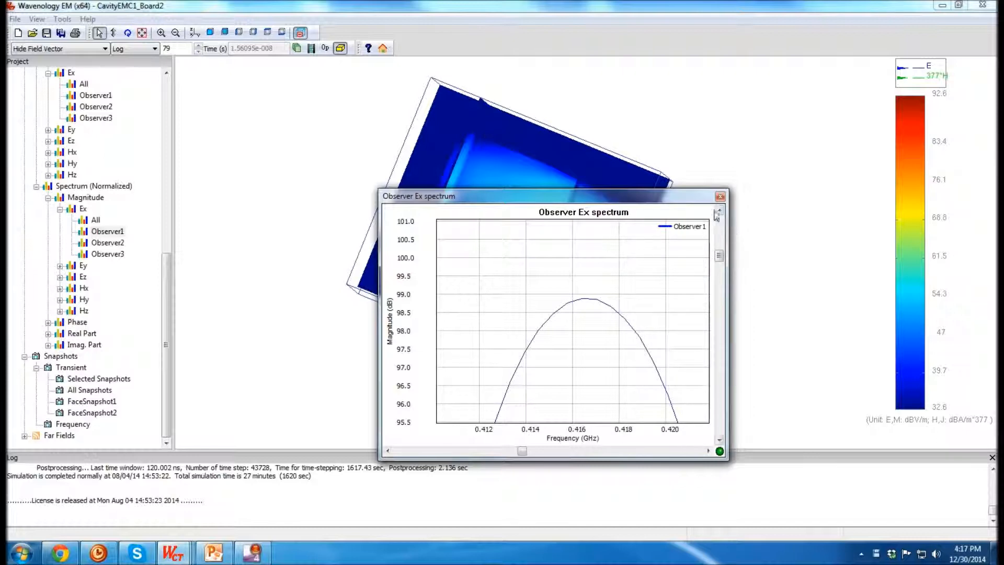
left_click(720, 196)
Add a monitored frequency of 0.416 GHz and display all of its frequency-domain snapshots
right_click(73, 427)
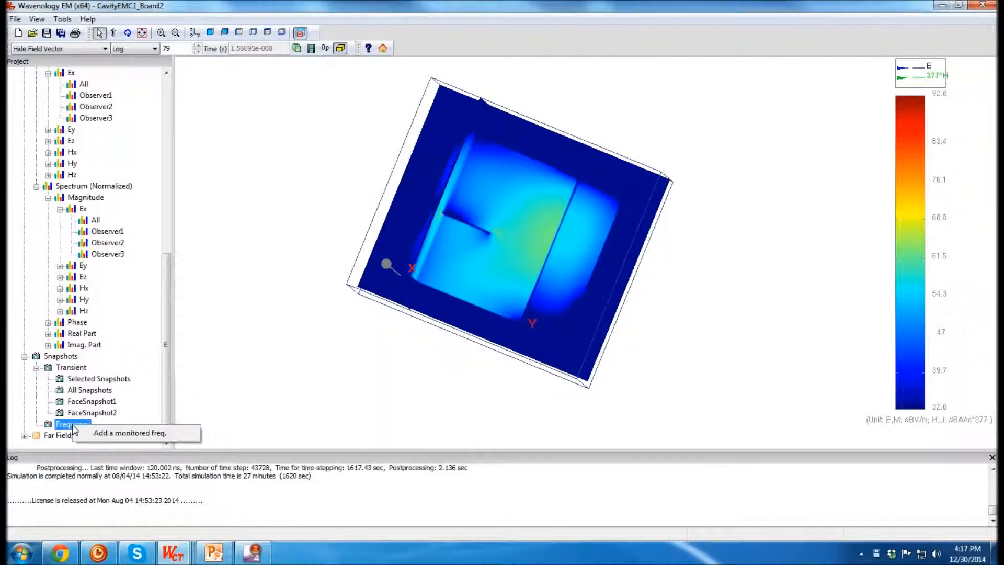
left_click(104, 433)
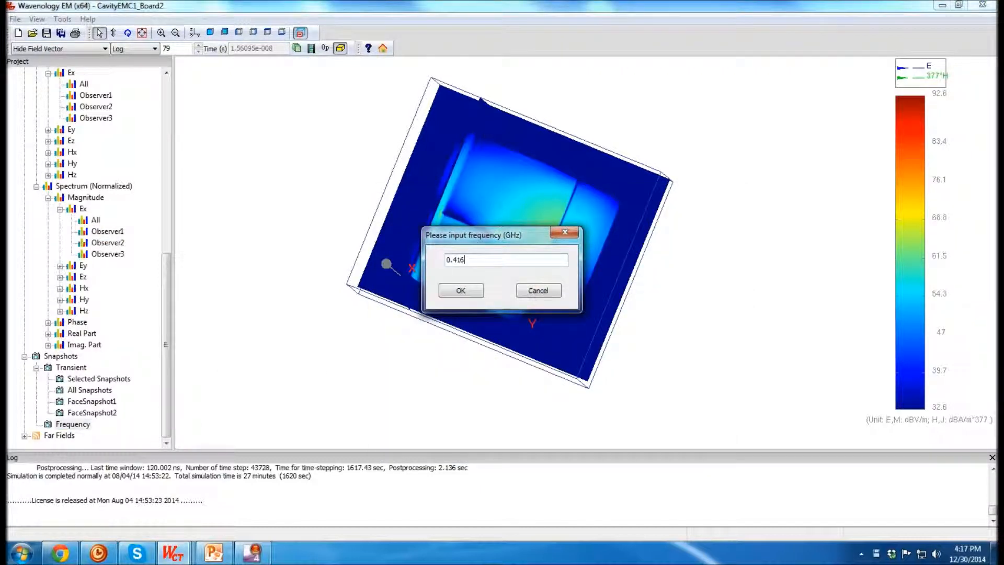
left_click(458, 292)
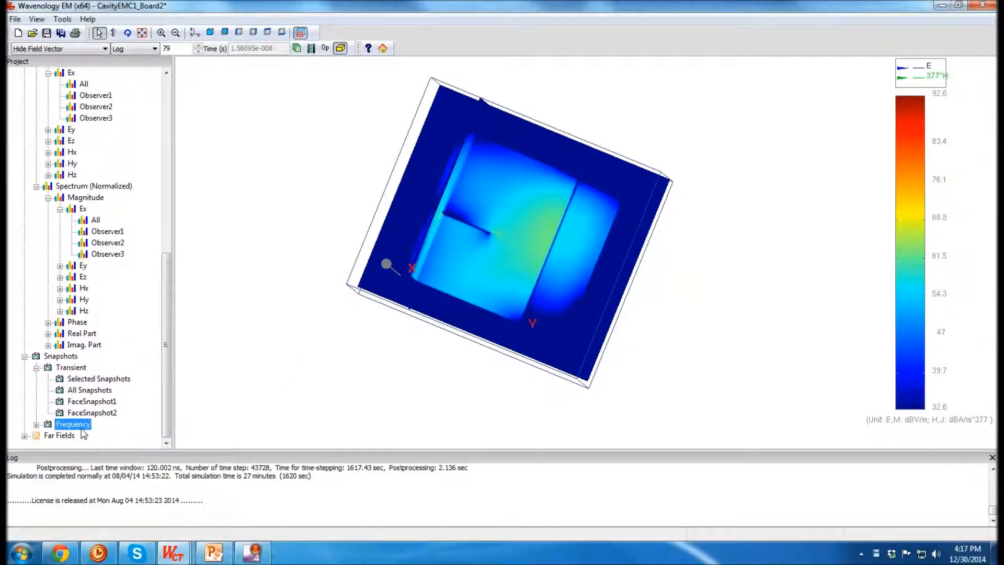
left_click(36, 424)
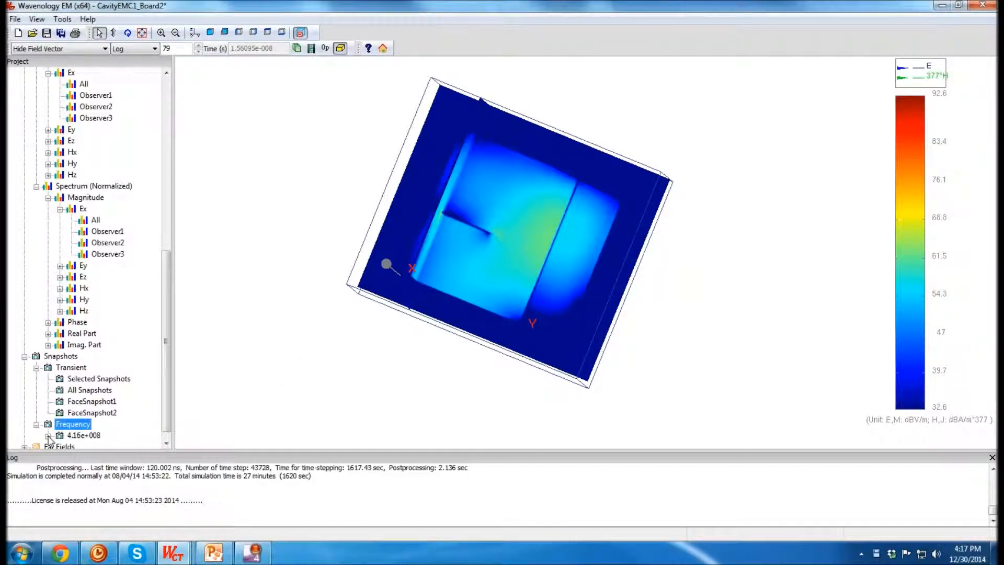
left_click(47, 435)
left_click(102, 412)
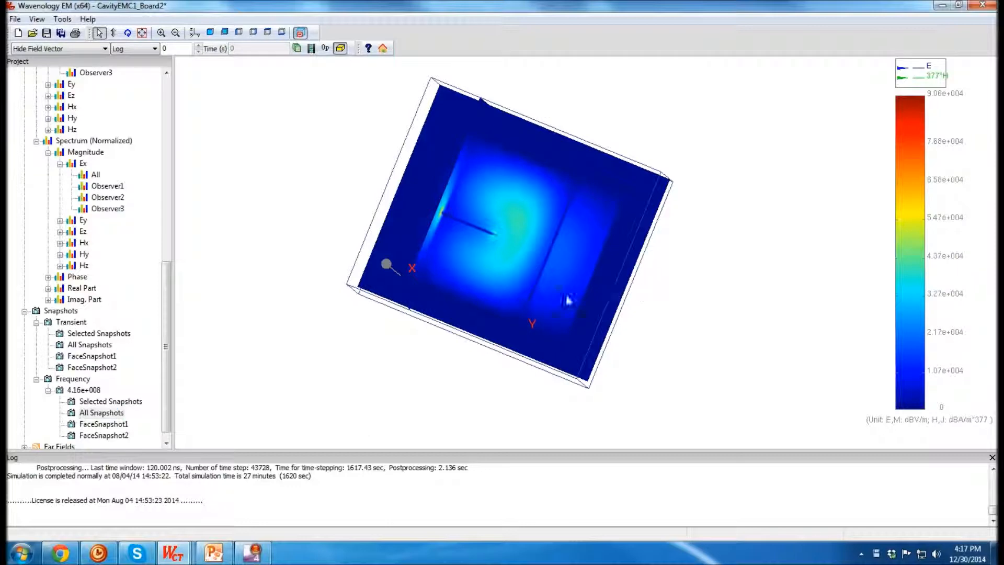
Run through the frames of the 0.416 GHz field to examine the mode pattern, stopping at frame 35
left_click_drag(622, 300, 434, 272)
left_click(199, 46)
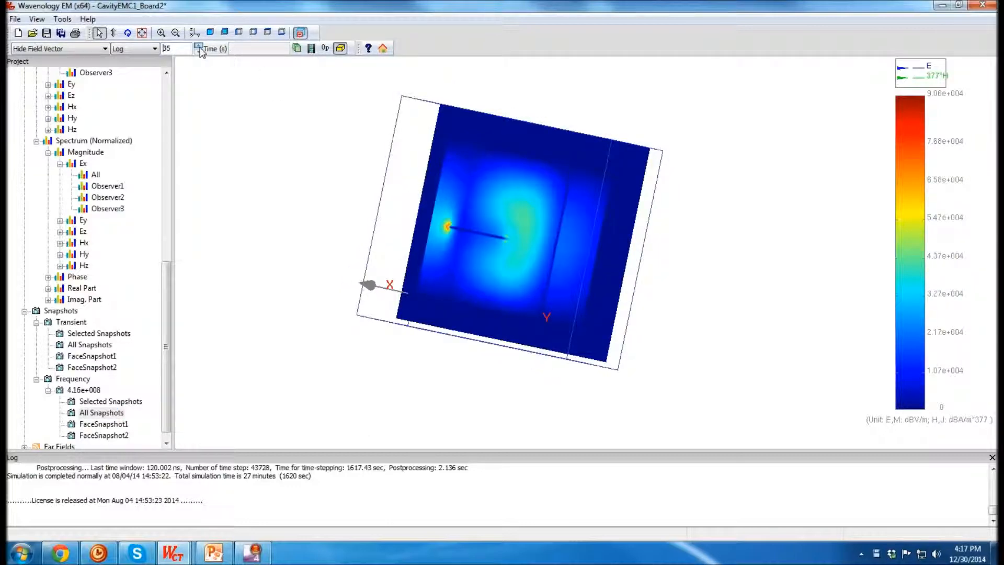
left_click(199, 46)
left_click(200, 46)
left_click(199, 46)
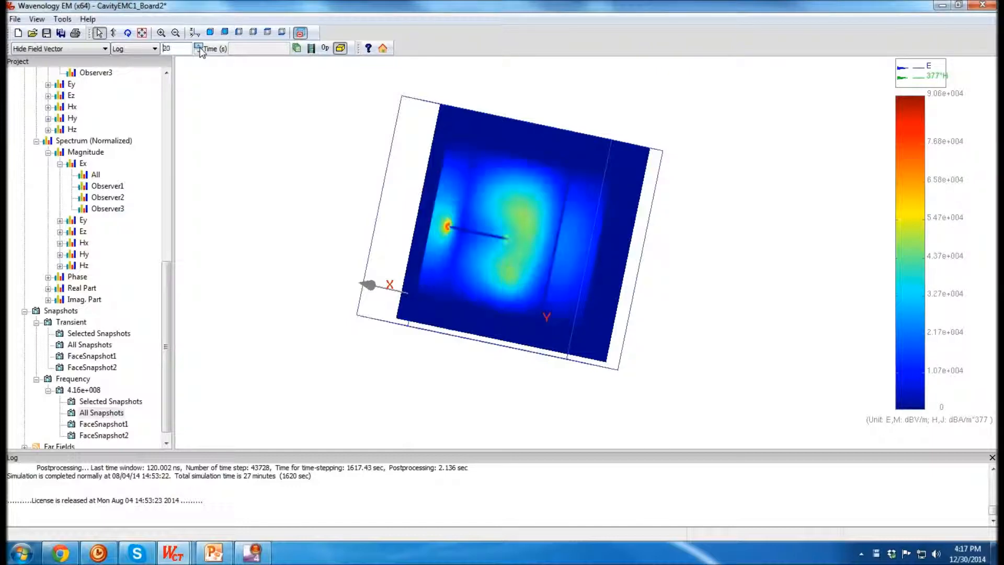
left_click(200, 50)
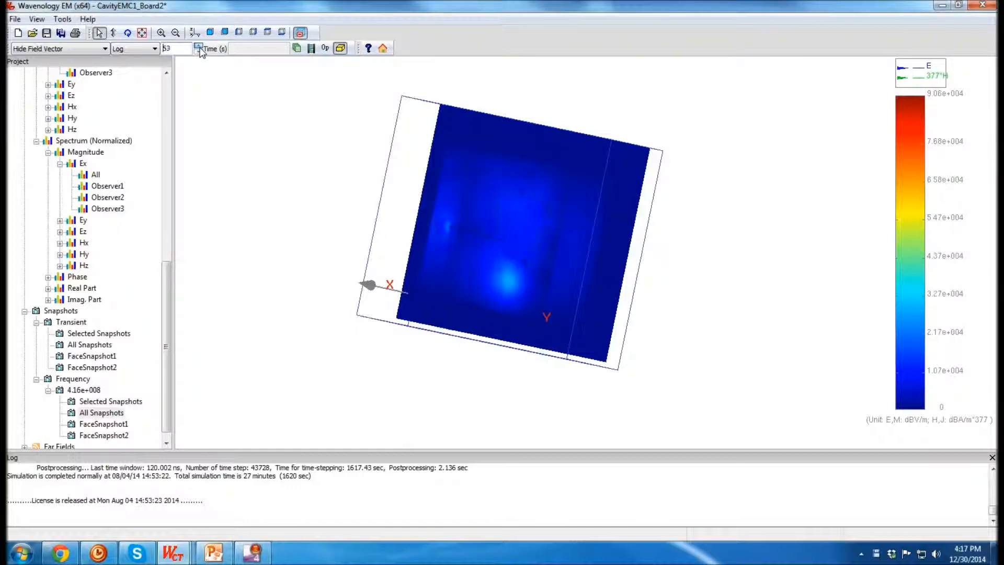
left_click(199, 46)
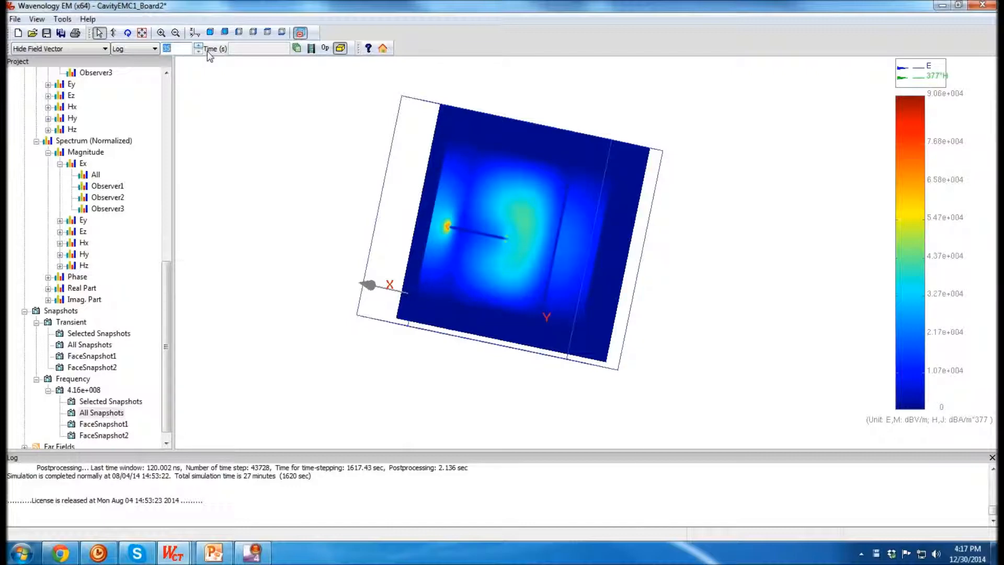
Reopen Observer1's Ex magnitude spectrum, magnify the second resonance peak to read its frequency, and close the plot
double_click(107, 185)
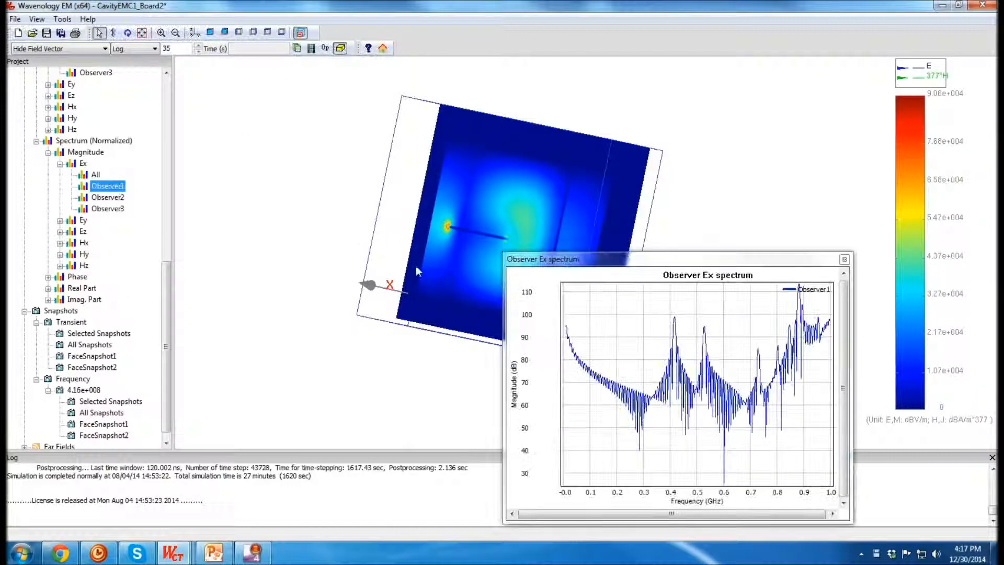
left_click_drag(705, 317, 732, 372)
left_click_drag(609, 329, 631, 390)
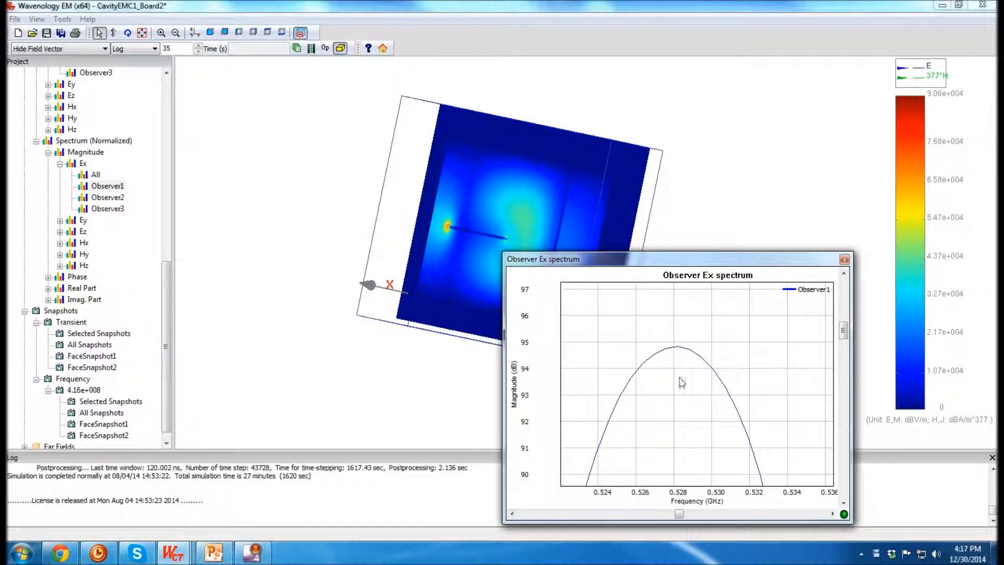
left_click(845, 259)
Add a second monitored frequency of 0.528 GHz to the frequency snapshots
right_click(70, 379)
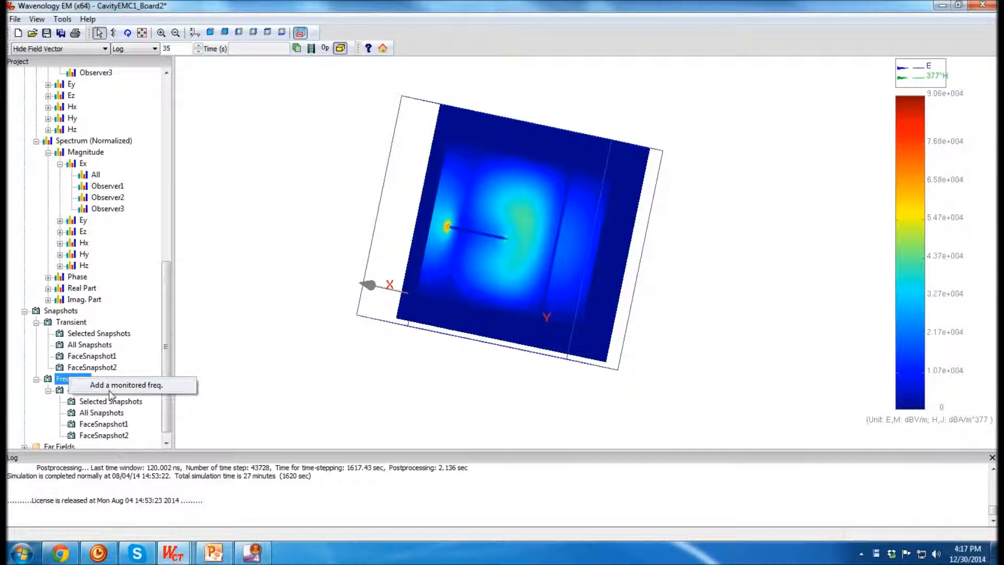
left_click(109, 386)
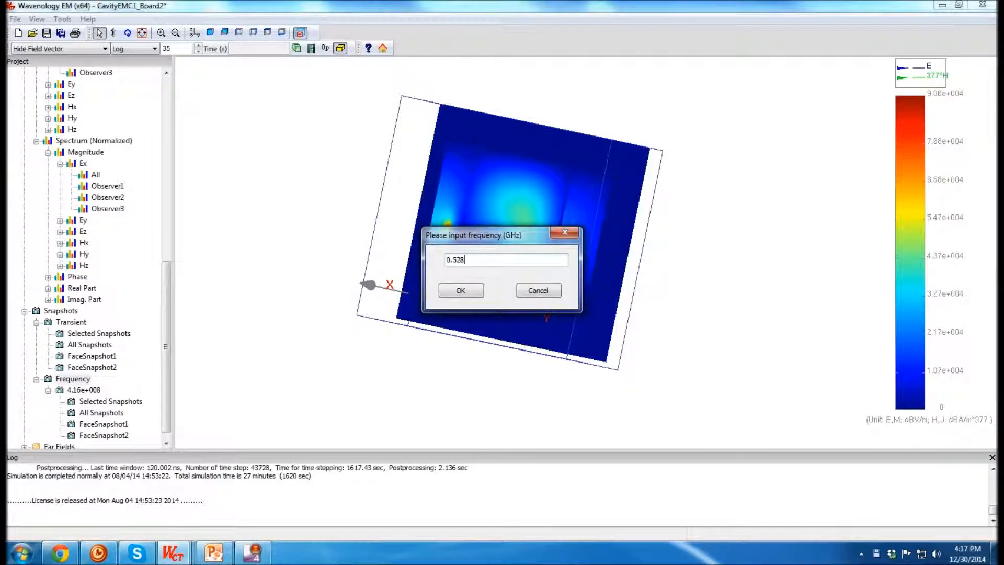
left_click(461, 290)
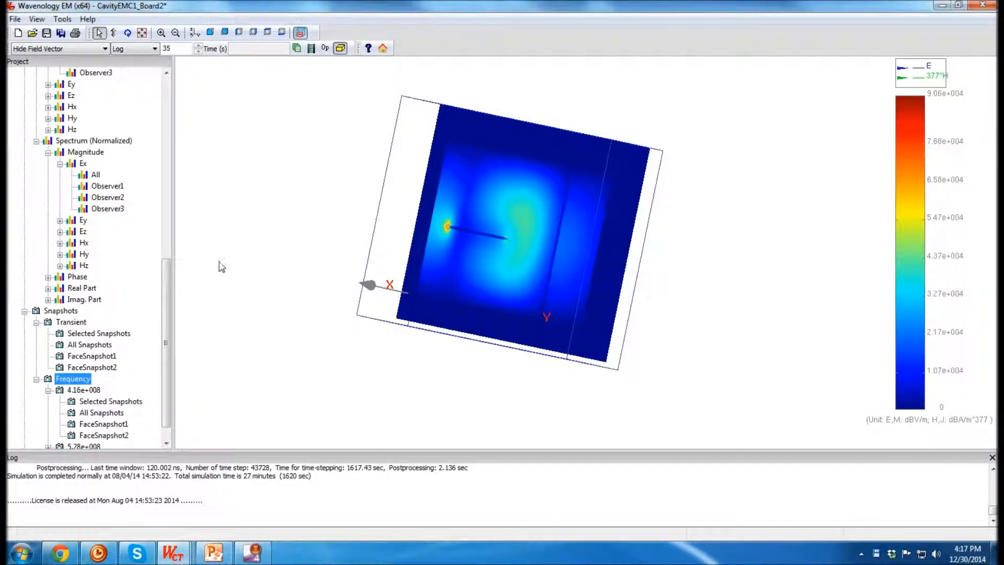
Display all frequency-domain snapshots of the 0.528 GHz field and switch the field scale to Linear
scroll(137, 384, "down", 1)
double_click(84, 424)
left_click(107, 413)
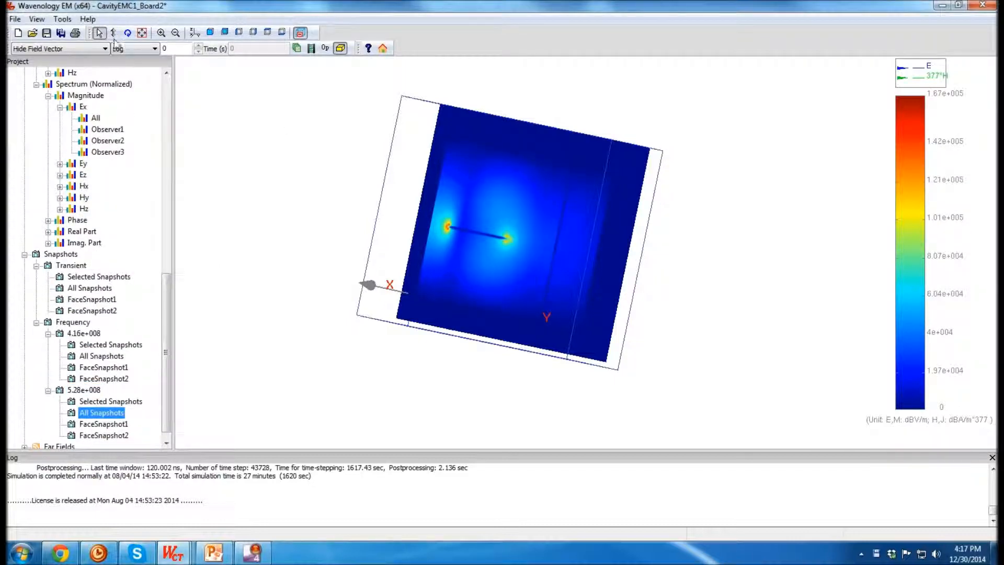
left_click(126, 52)
left_click(130, 69)
left_click(155, 49)
left_click(130, 60)
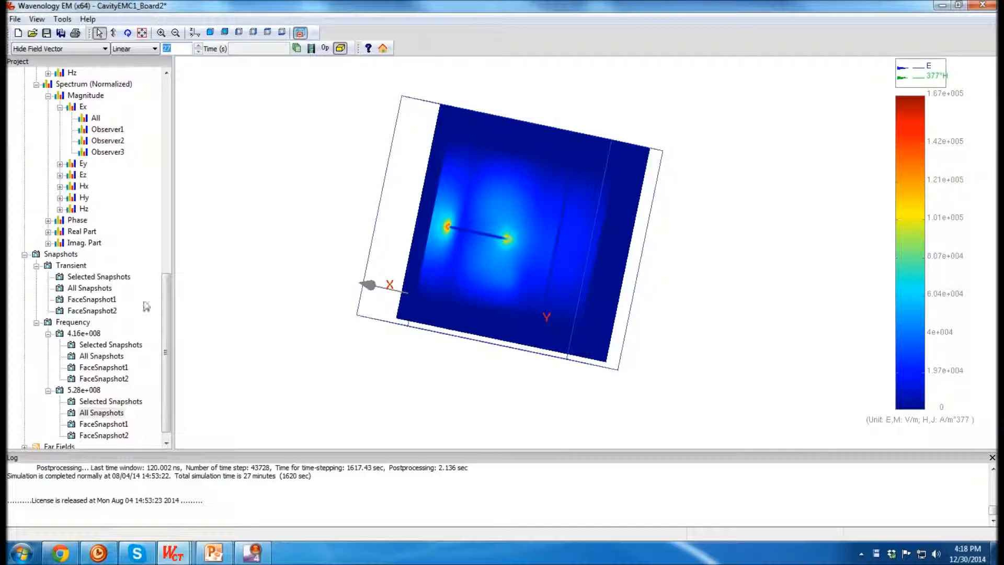
Reopen Observer1's Ex magnitude spectrum, magnify the tallest high-frequency resonance peak to read its frequency, and close the plot
left_click(116, 133)
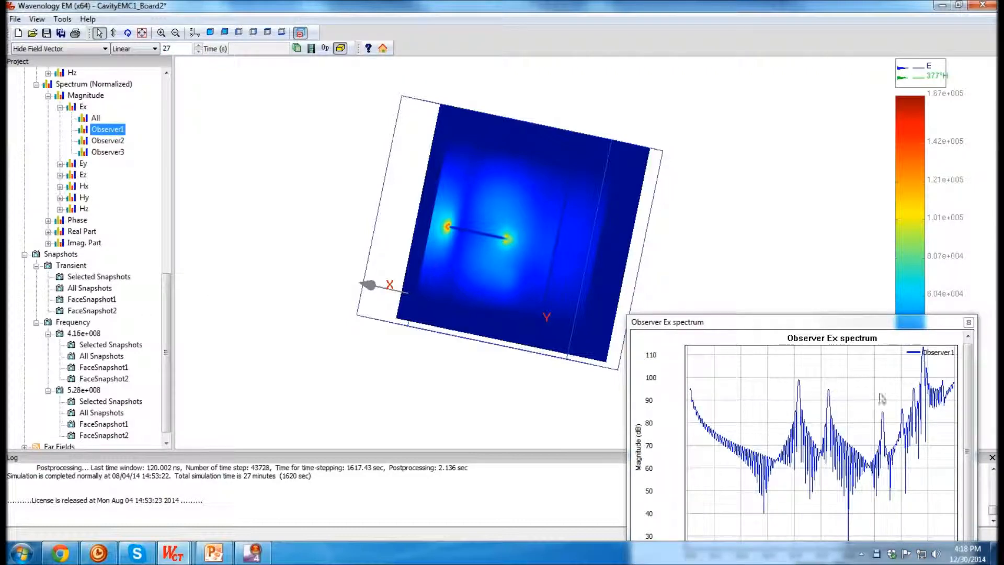
left_click_drag(912, 368, 956, 329)
left_click_drag(721, 411, 793, 485)
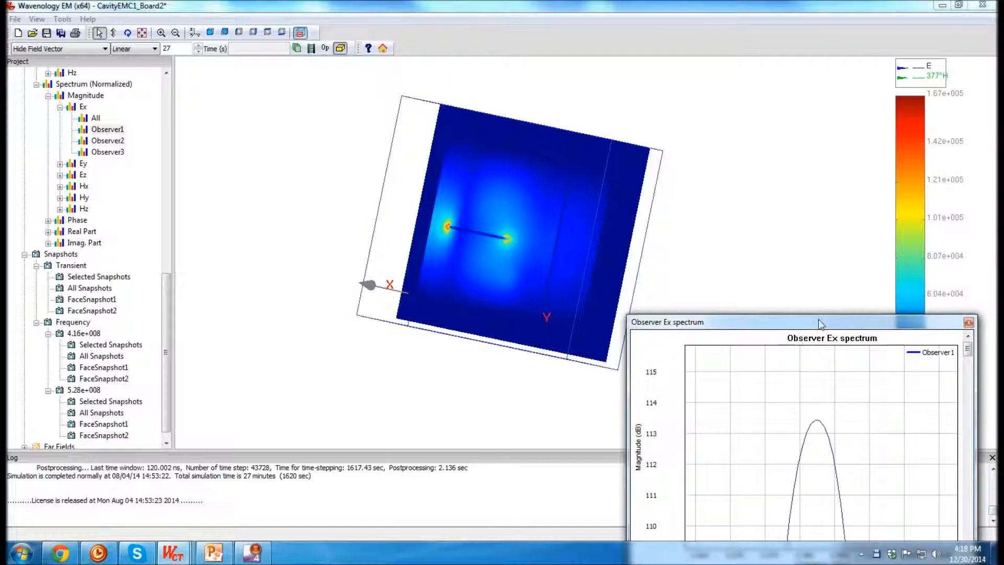
left_click_drag(820, 323, 740, 176)
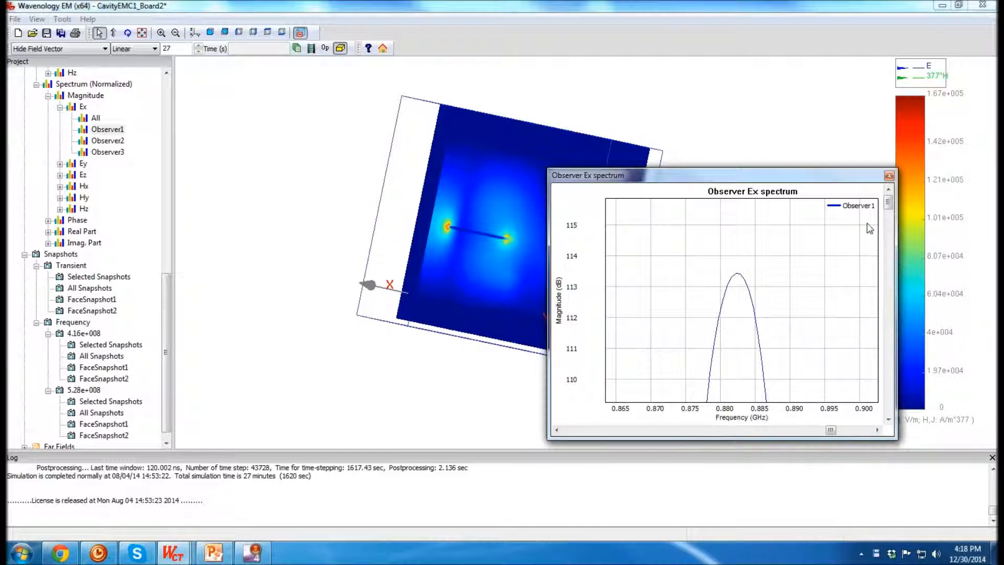
left_click(889, 176)
Add a third monitored frequency of 0.883 GHz and display all of its frequency-domain snapshots
left_click(73, 323)
right_click(73, 328)
left_click(172, 332)
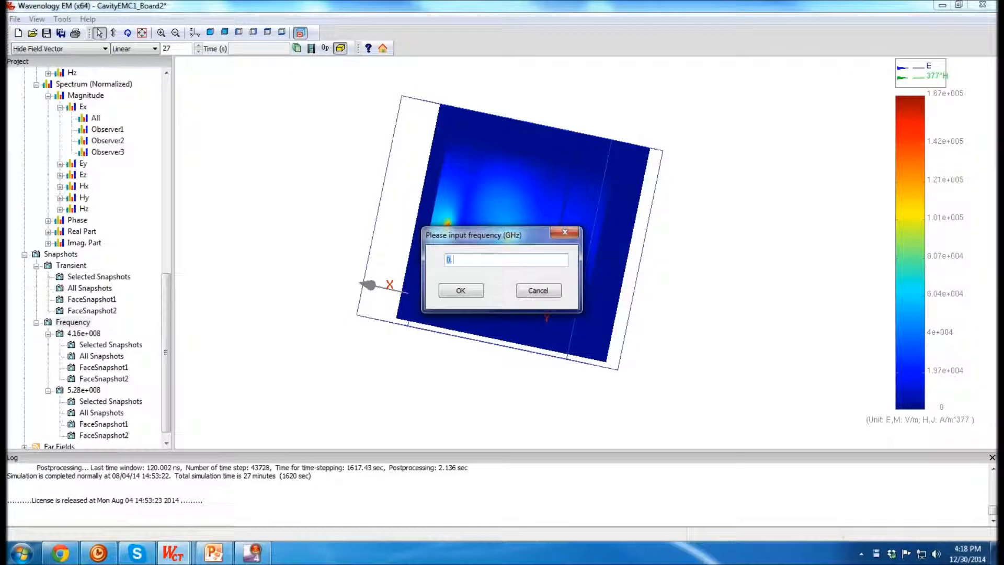
left_click(445, 291)
left_click(95, 389)
scroll(93, 397, "down", 1)
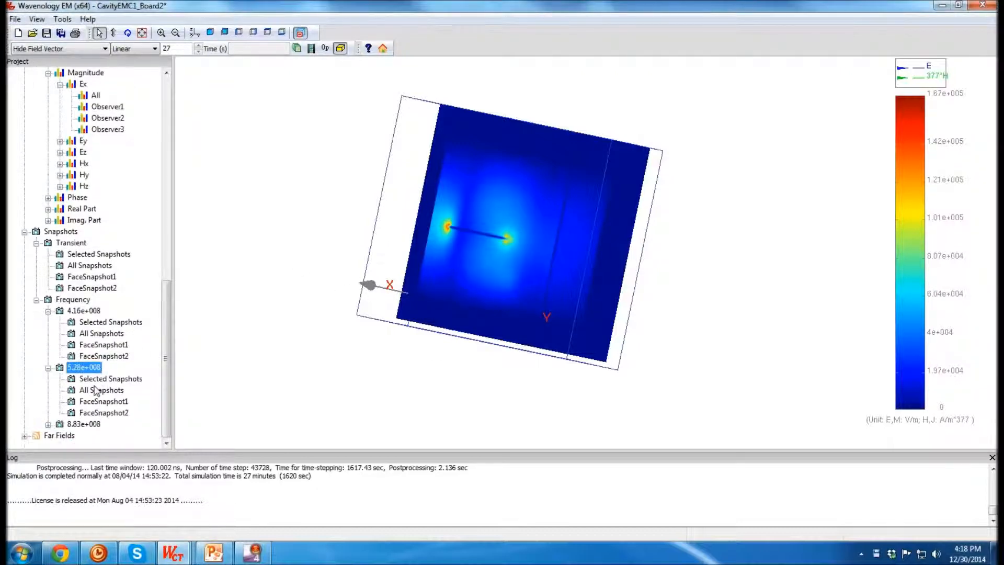
double_click(73, 425)
left_click(102, 412)
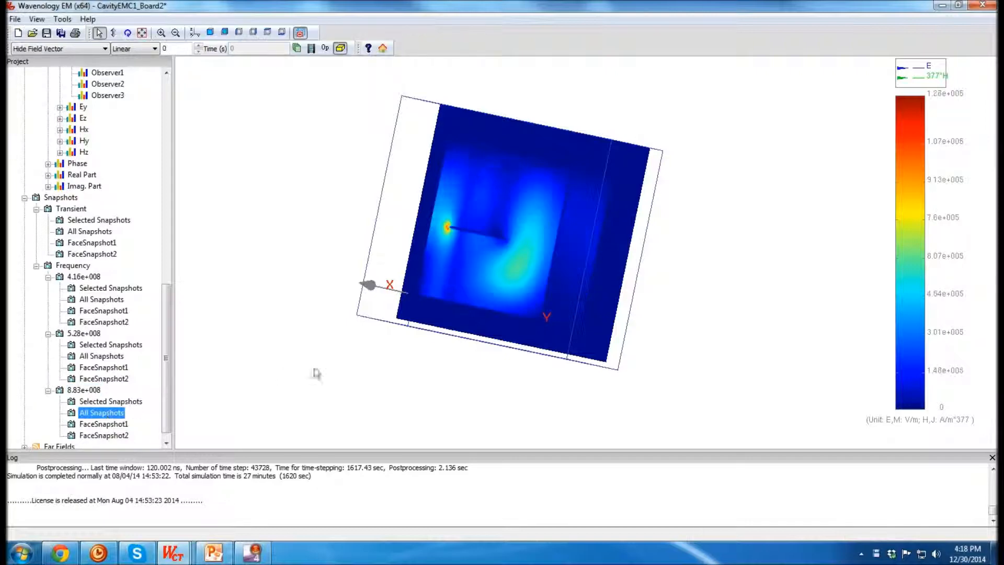
Run through the frames of the 0.883 GHz field on the linear scale, stopping at frame 35, and examine the mode from several angles
left_click(152, 51)
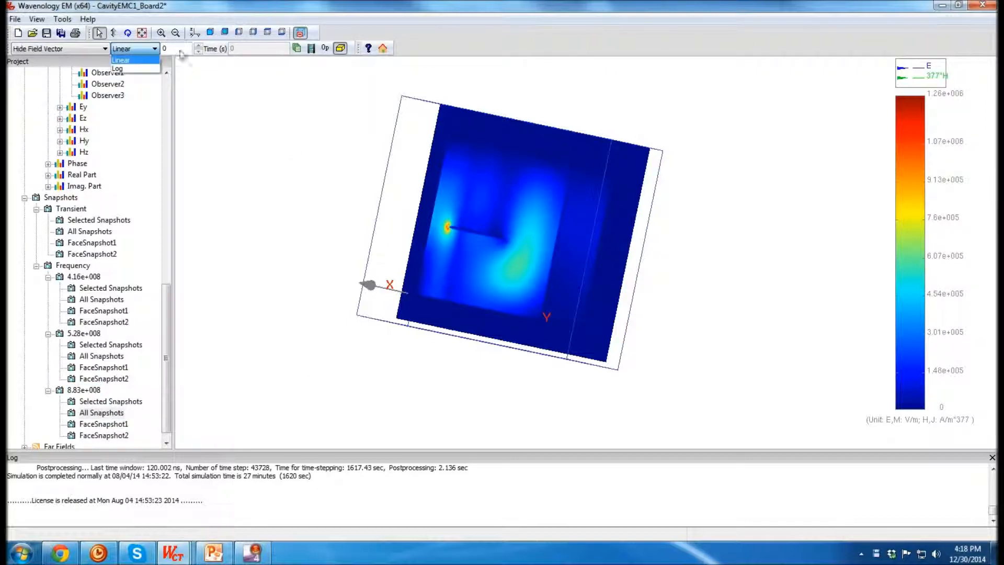
left_click(151, 49)
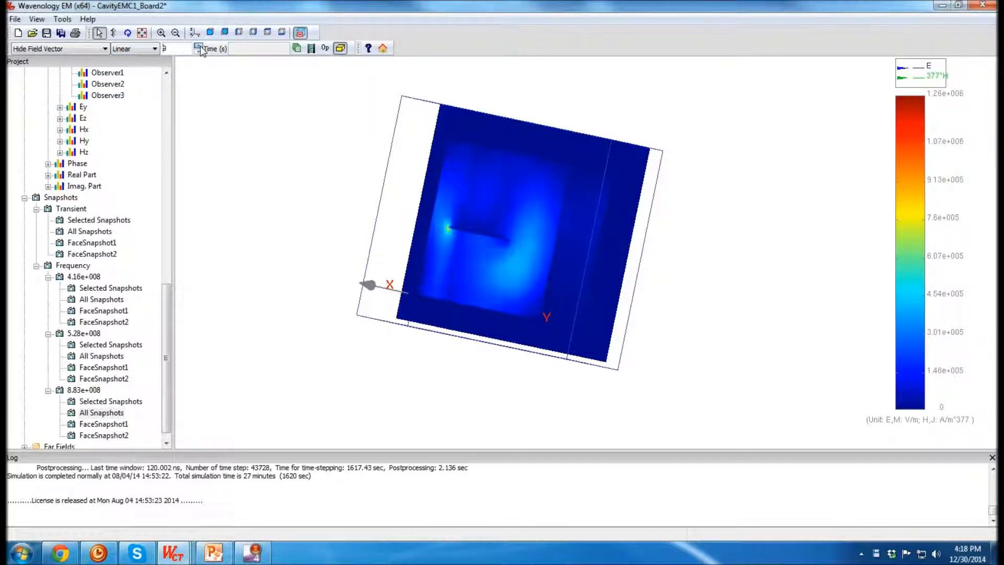
middle_click_drag(696, 209, 409, 166)
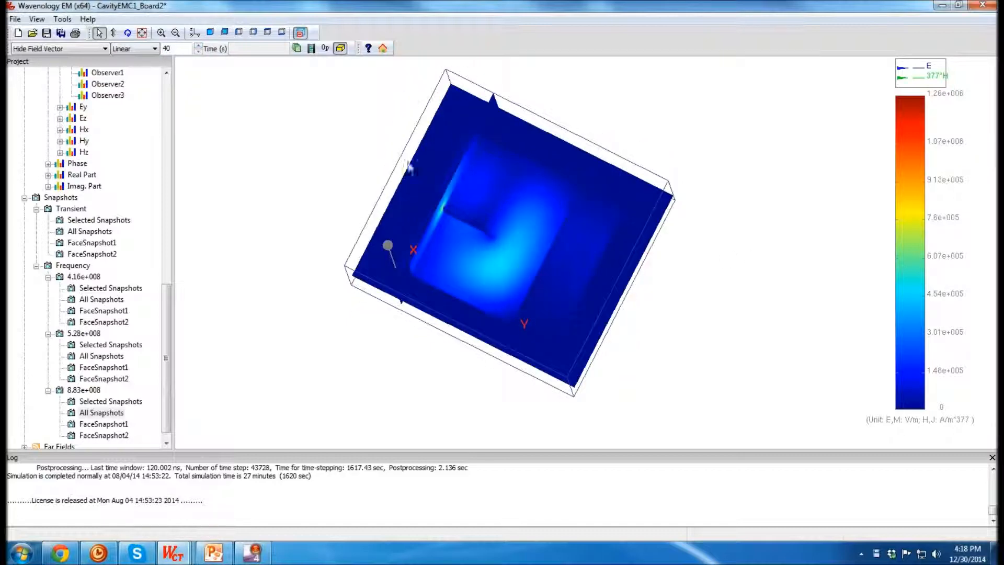
left_click(198, 51)
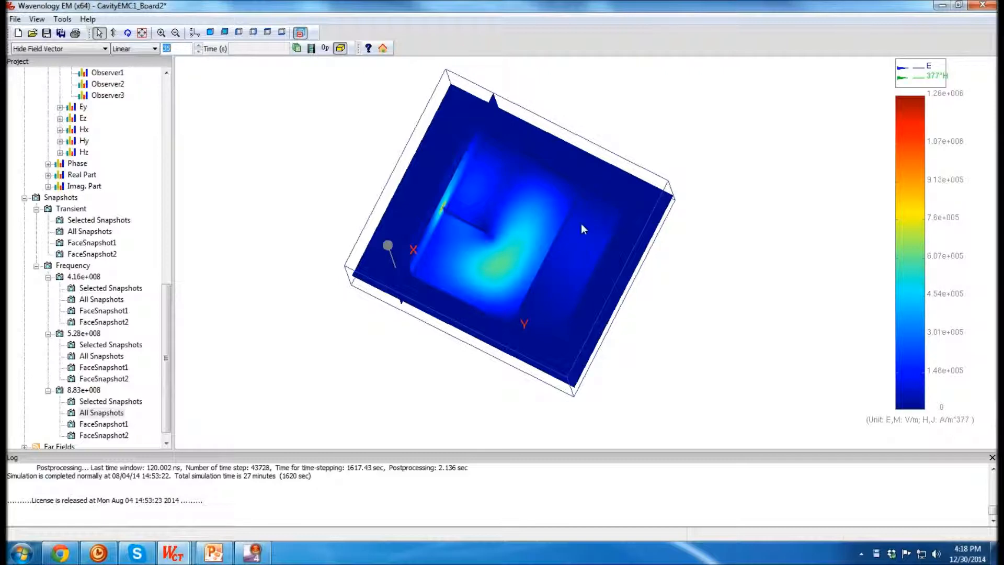
middle_click_drag(704, 260, 488, 273)
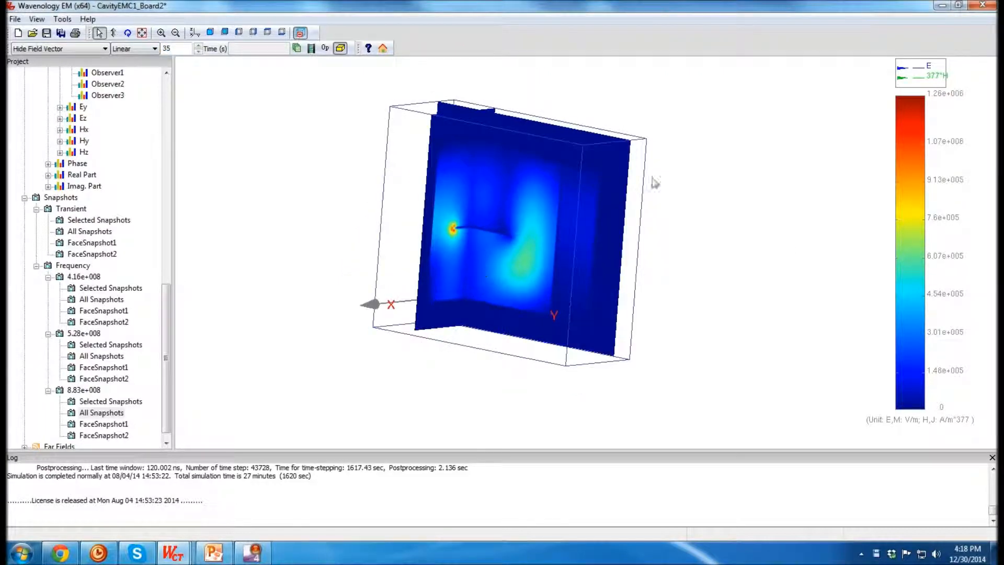
middle_click_drag(531, 231, 652, 171)
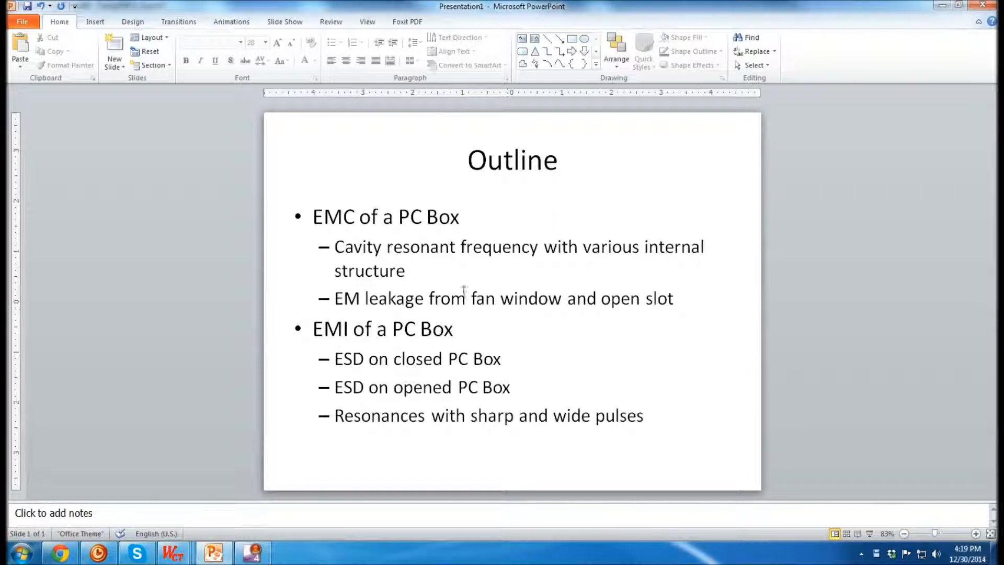
Switch to the demo project in Wavenology EM and start a new Air box with LCS origin len-th th+offset th+offset
left_click(172, 553)
left_click_drag(685, 280, 715, 263)
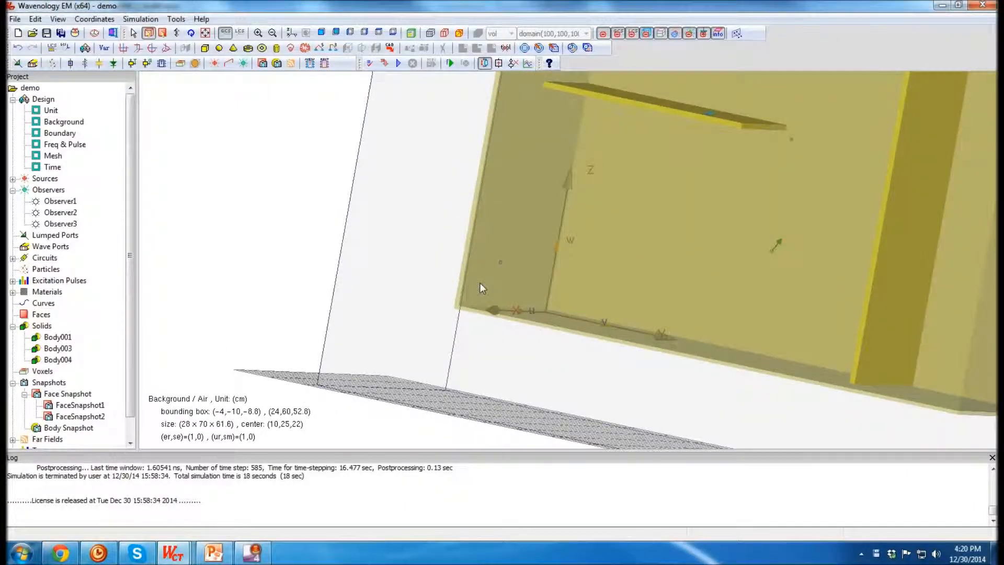
left_click(205, 48)
left_click(550, 195)
left_click(523, 207)
left_click_drag(571, 170, 385, 164)
left_click_drag(403, 285, 306, 279)
left_click_drag(403, 168, 354, 92)
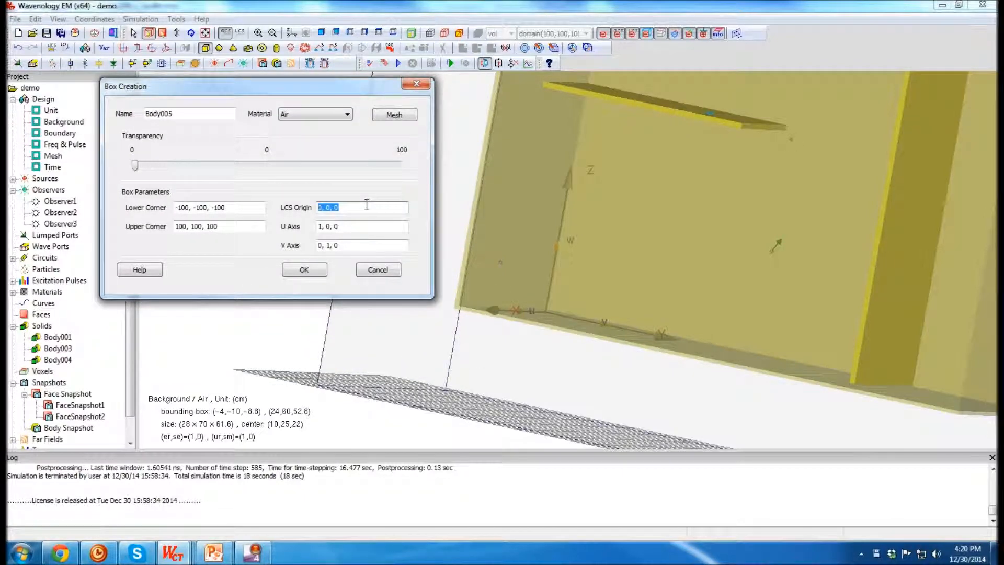
key("BackSpace")
Create the box with lower corner 0 0 0 and upper corner th 1 1, giving its overlap with Body001 to the new solid
left_click_drag(403, 207, 176, 208)
type("0 0 0")
key("Tab")
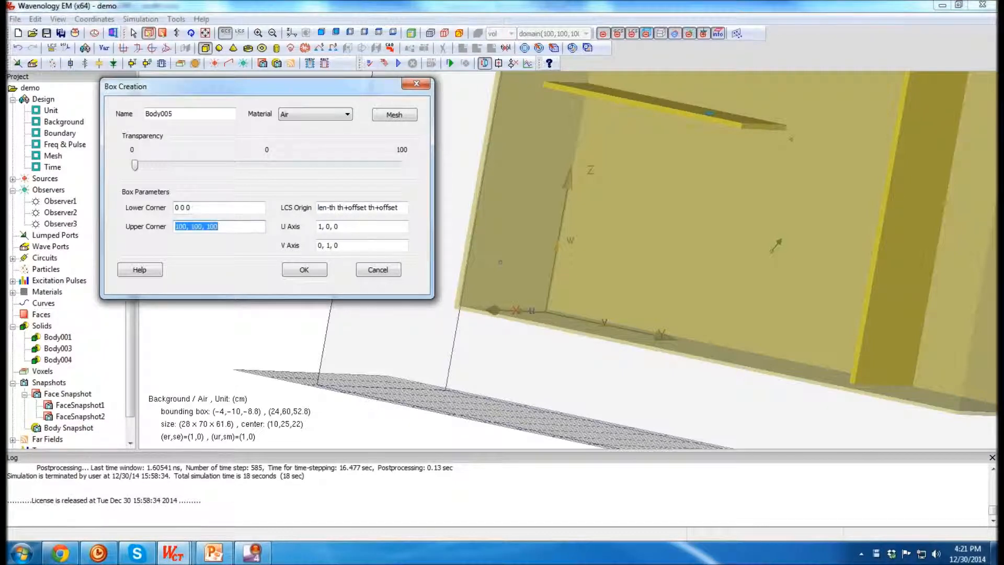
type("th 1 1")
left_click(305, 270)
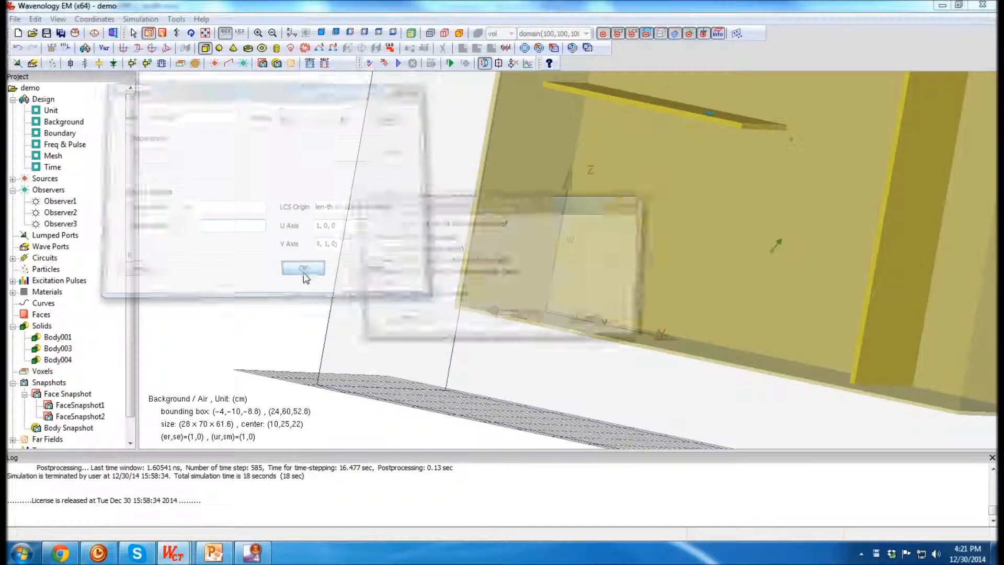
left_click(518, 321)
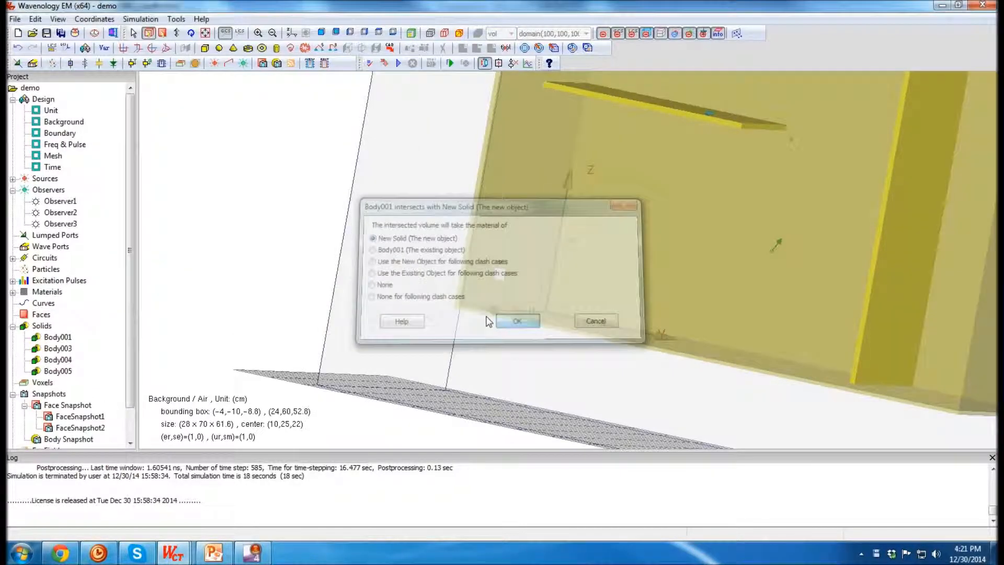
Examine the square air opening in the enclosure wall from outside and inside the box
middle_click_drag(576, 309, 529, 243)
scroll(528, 244, "up", 4)
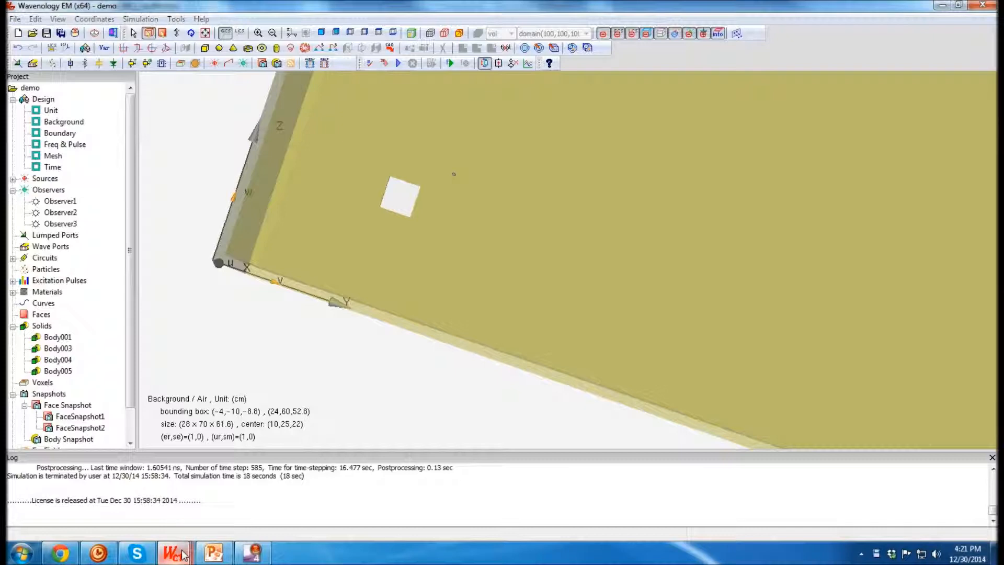
middle_click_drag(540, 260, 389, 223)
scroll(231, 250, "down", 5)
scroll(569, 315, "up", 3)
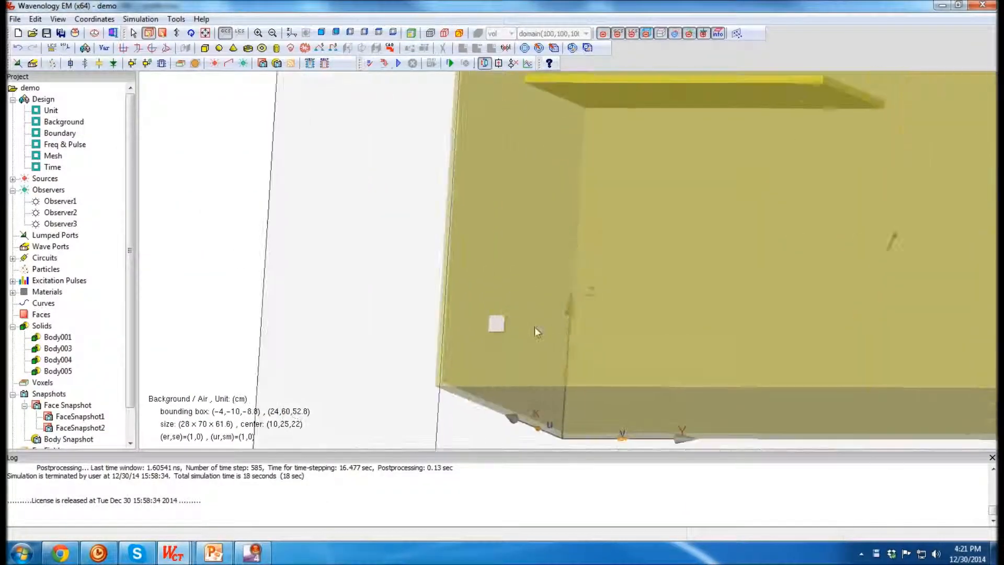
middle_click_drag(536, 329, 704, 296)
scroll(594, 284, "up", 5)
middle_click_drag(504, 241, 622, 303)
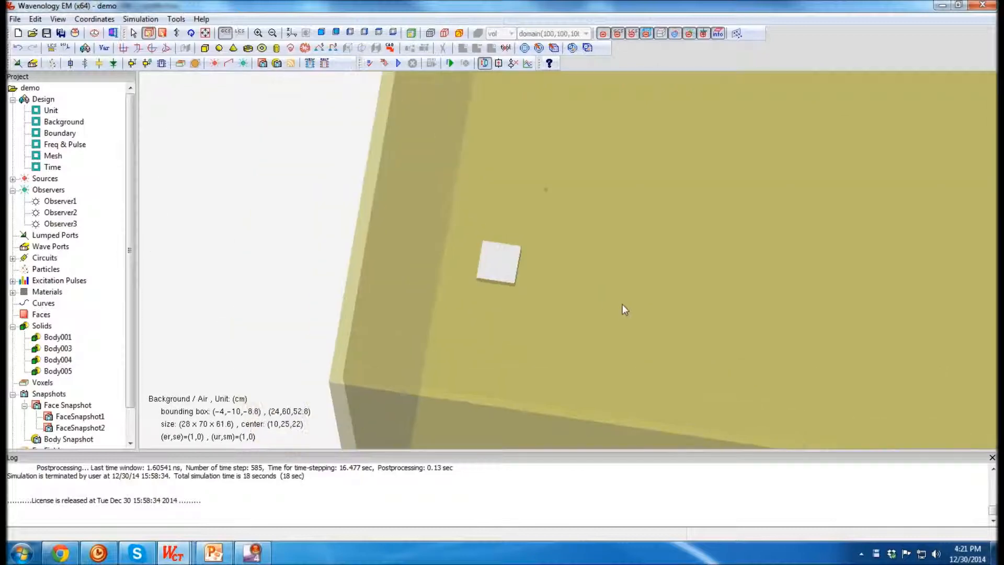
Start an array copy of the small air box with a second direction enabled, setting direction 1 to displacement 0 1.5 0 with 10 copies
left_click(496, 264)
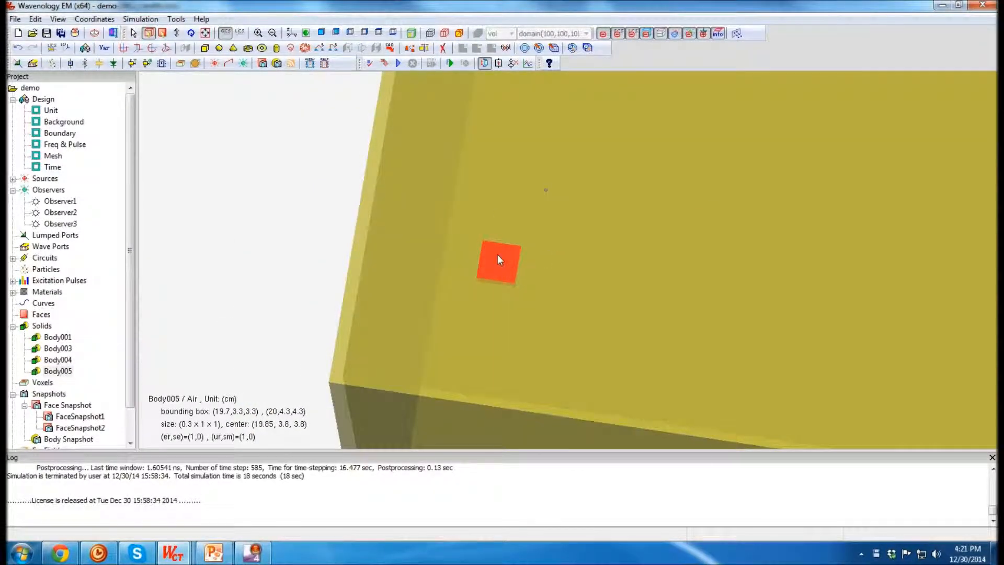
right_click(498, 260)
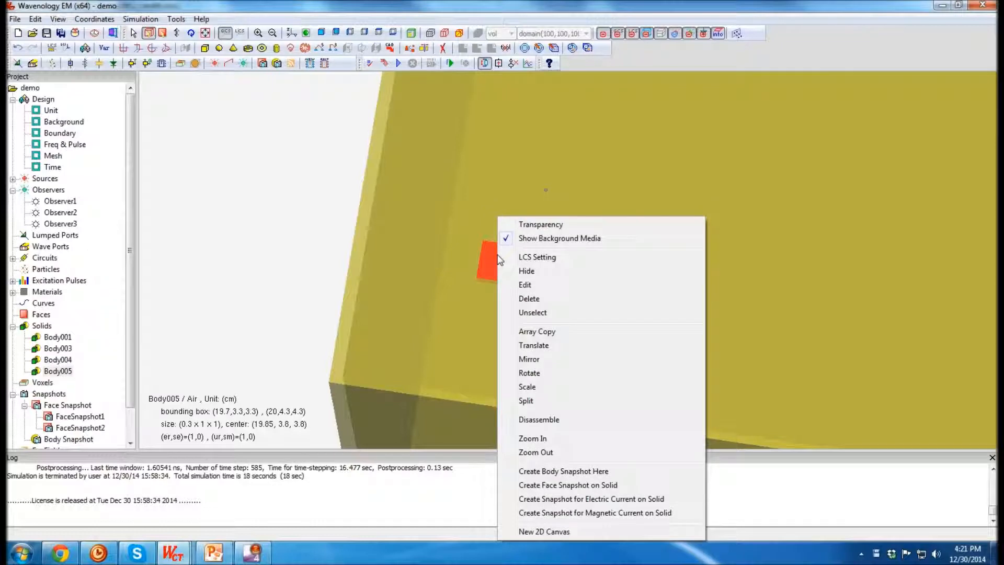
left_click(547, 331)
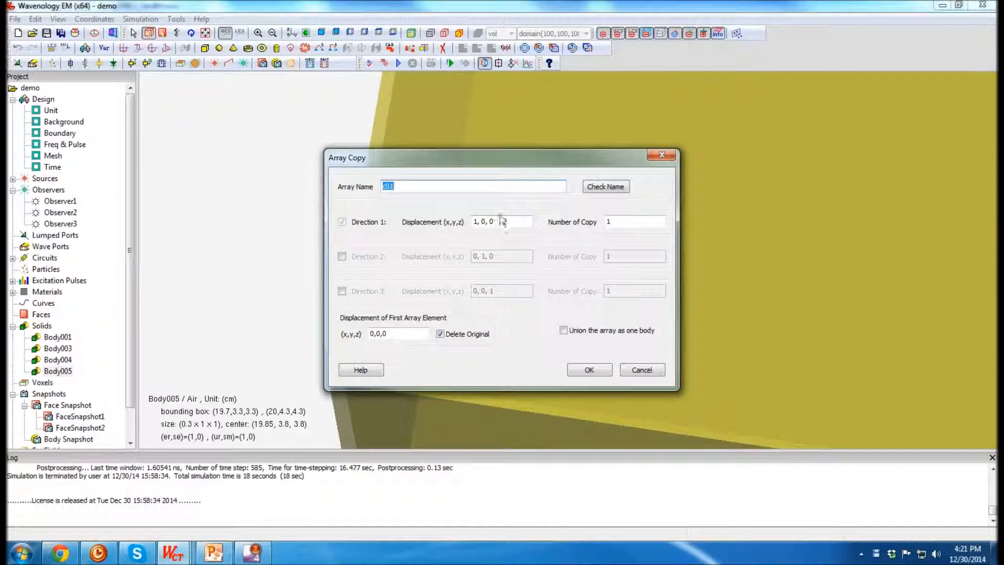
left_click_drag(564, 160, 413, 155)
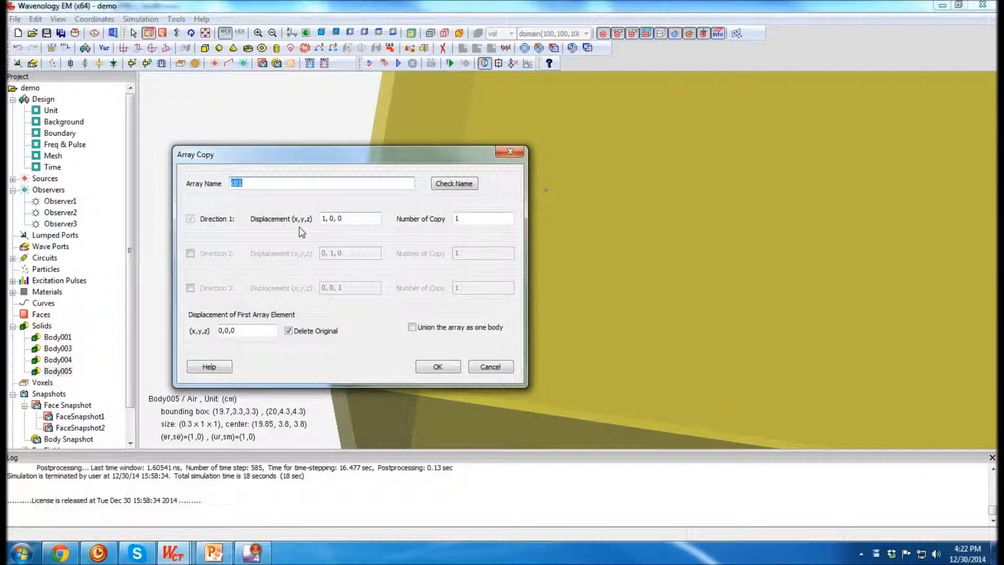
left_click(190, 253)
left_click_drag(366, 219, 268, 211)
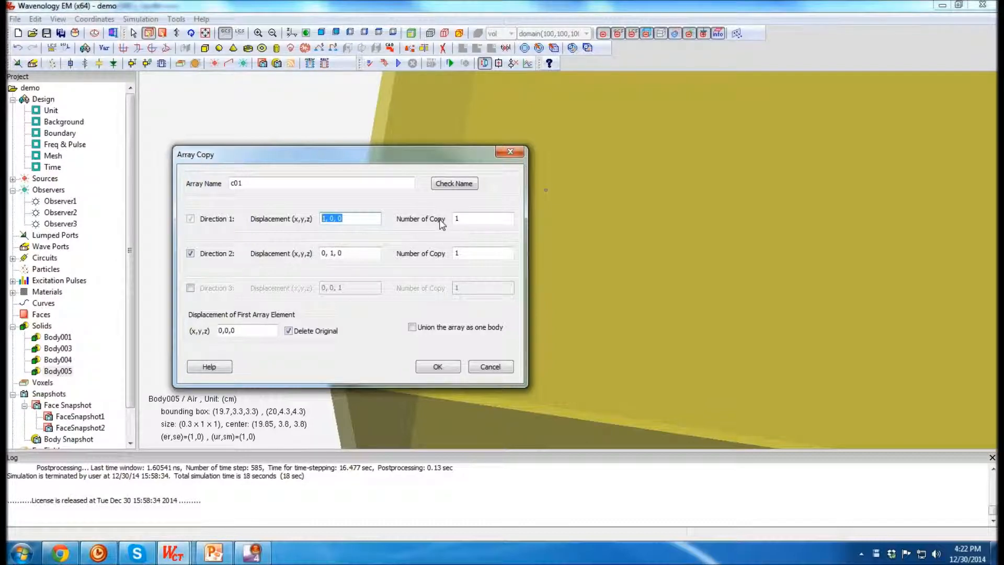
type("0")
key("Tab")
type("10")
Set direction 2 to displacement 0 0 1.5 with 5 copies and create the array, using the new object for all clash cases
left_click_drag(363, 251, 282, 256)
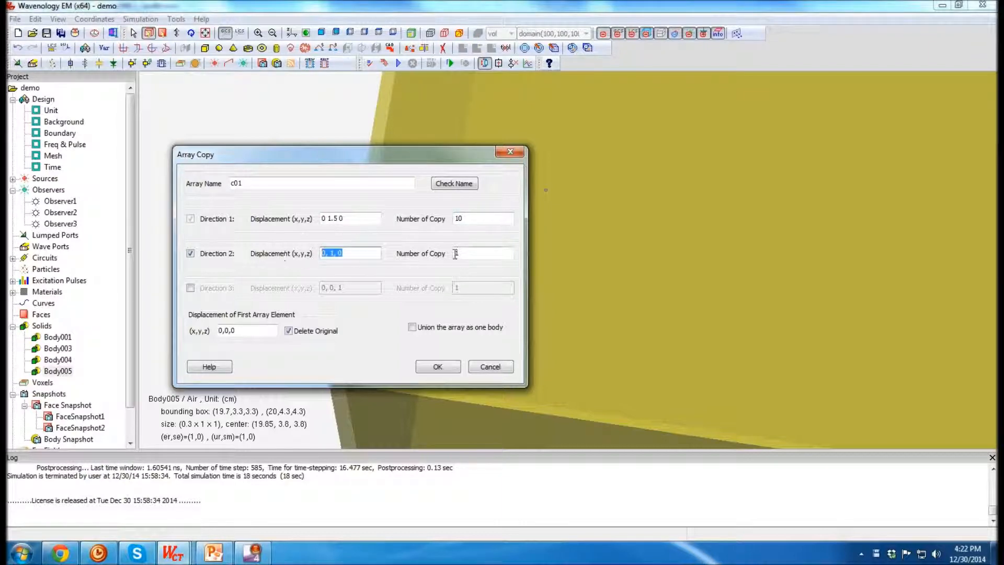
type("0 0 1.5")
key("Tab")
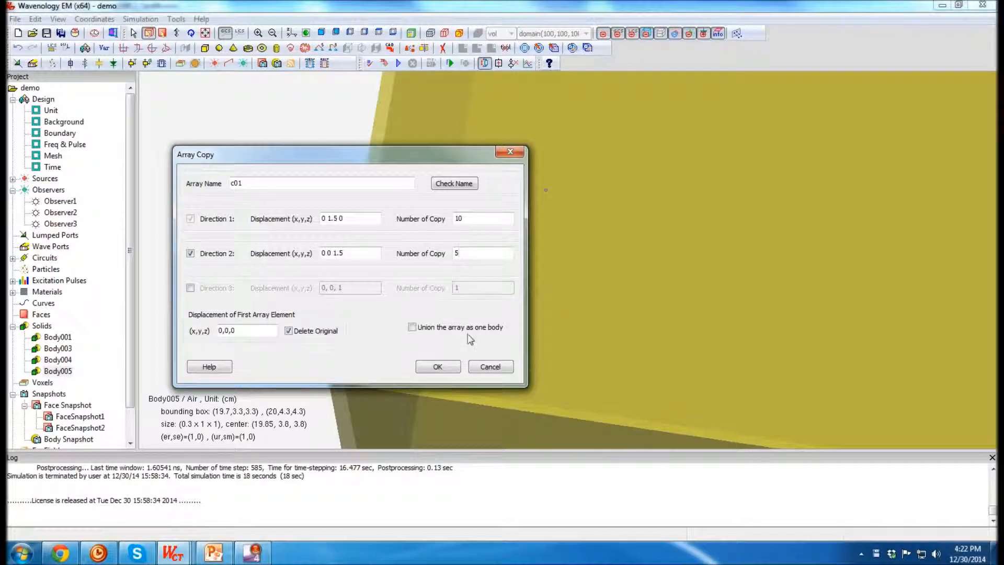
left_click(438, 367)
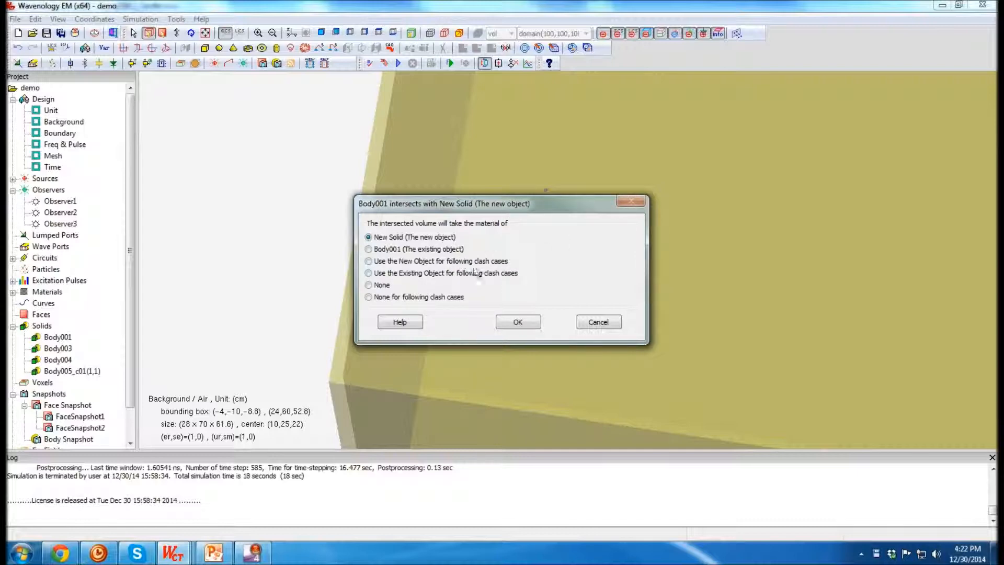
left_click(369, 261)
left_click(518, 322)
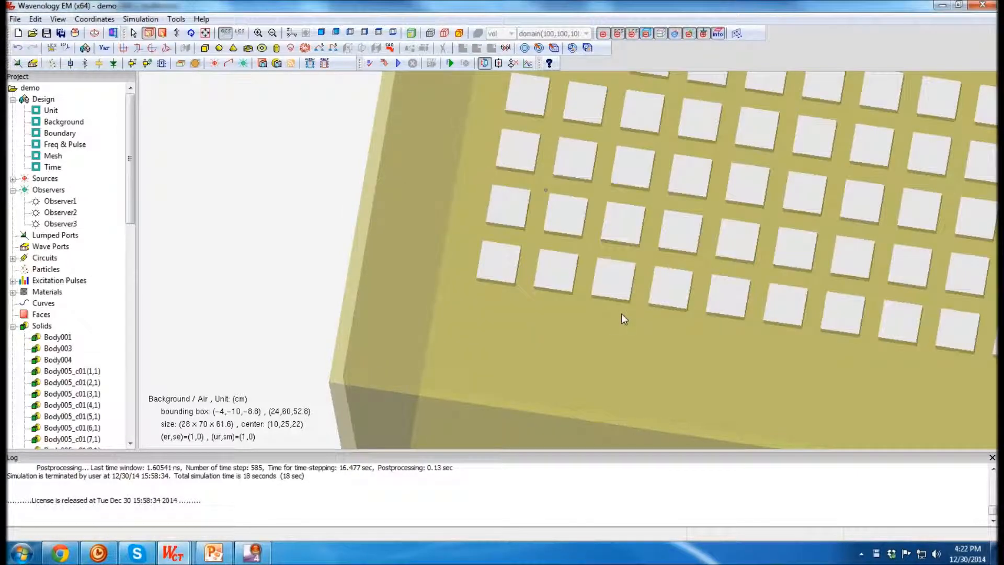
Select and unselect the PEC enclosure to inspect the grid of vent openings cut through its wall
left_click(621, 312)
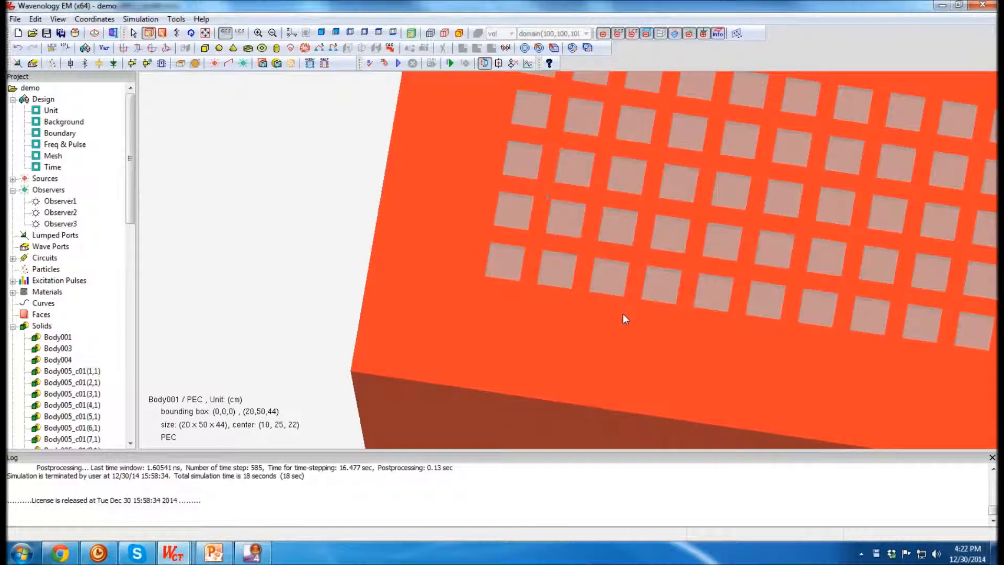
scroll(621, 312, "down", 3)
scroll(615, 312, "down", 4)
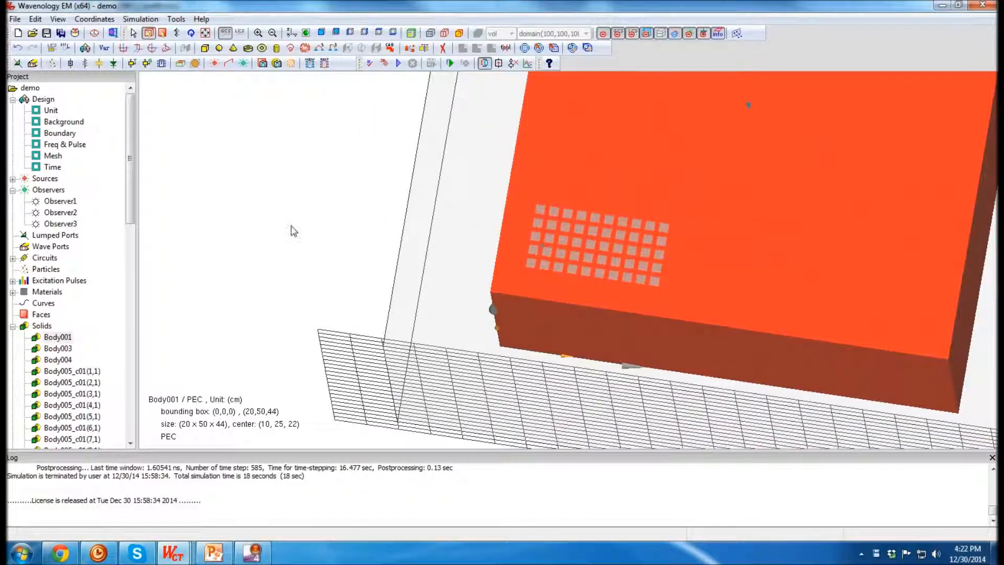
left_click(663, 285)
middle_click_drag(665, 287, 853, 303)
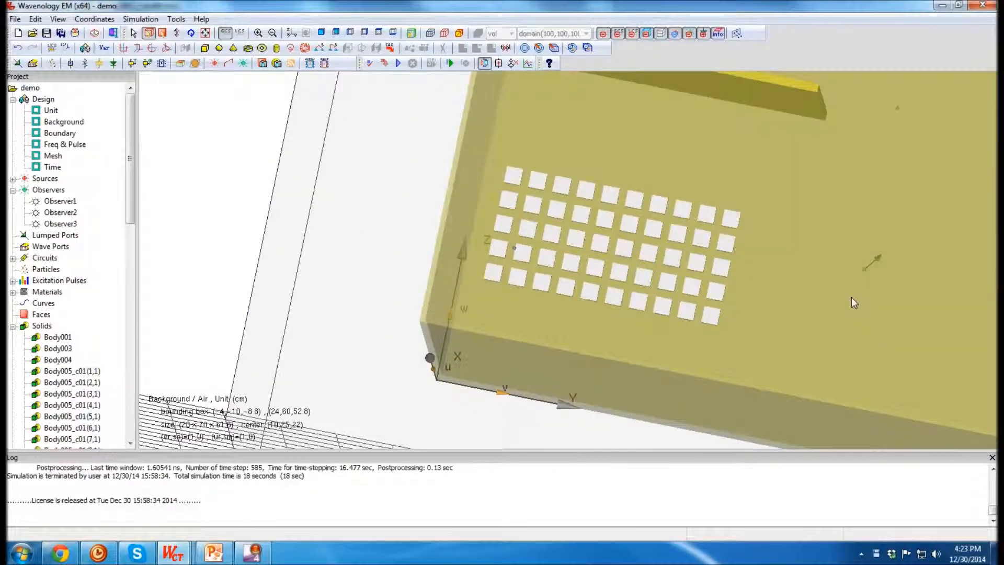
scroll(240, 224, "down", 3)
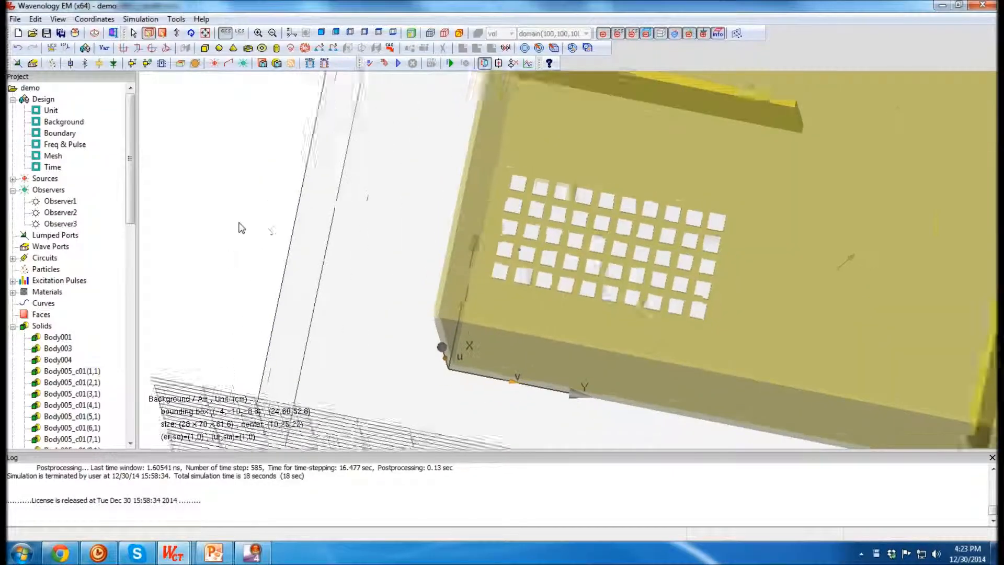
Switch to the CavityEMC2_FanWindow project and examine its enclosure with the fan-window openings from several angles
middle_click_drag(758, 293, 780, 274)
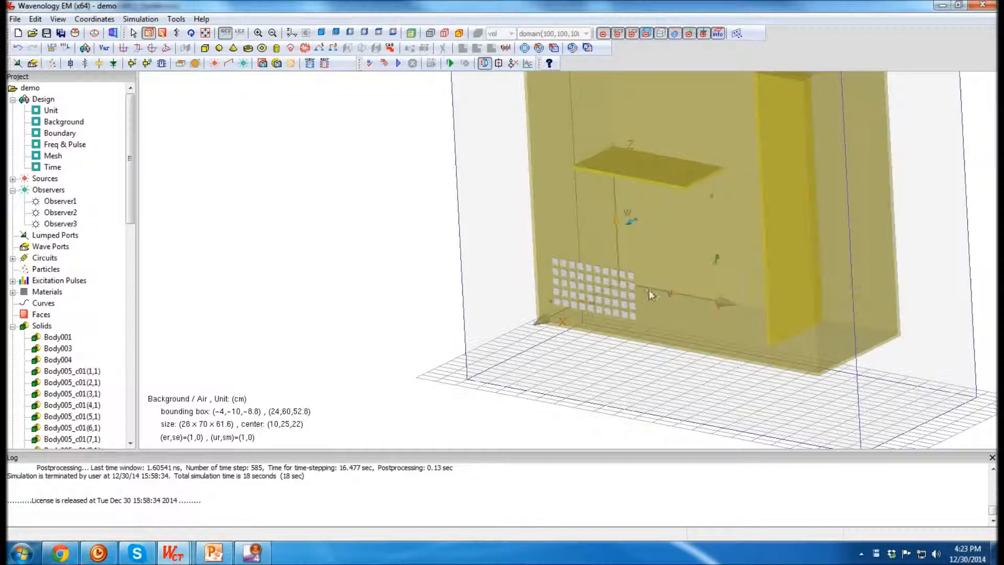
middle_click_drag(657, 281, 737, 260)
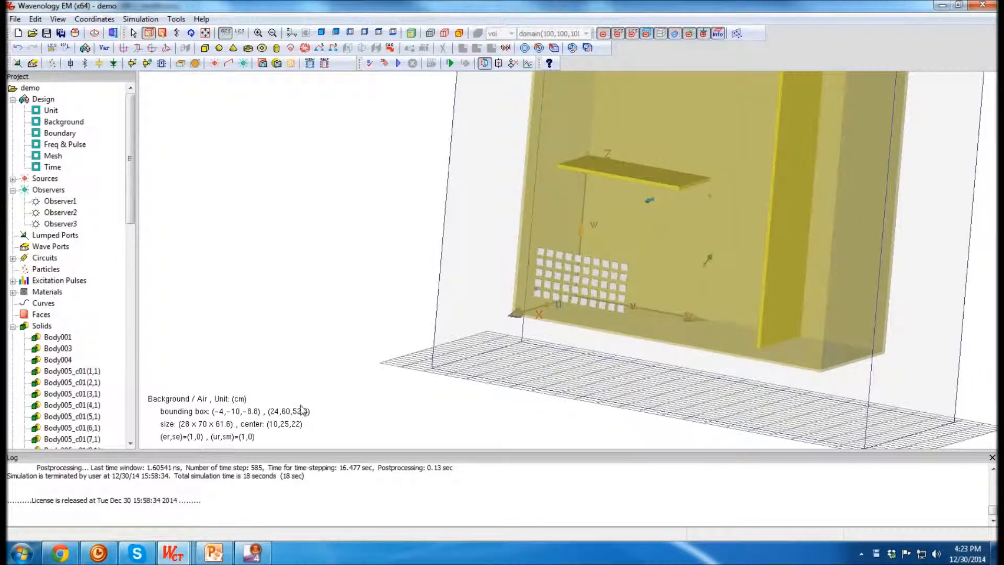
left_click(172, 554)
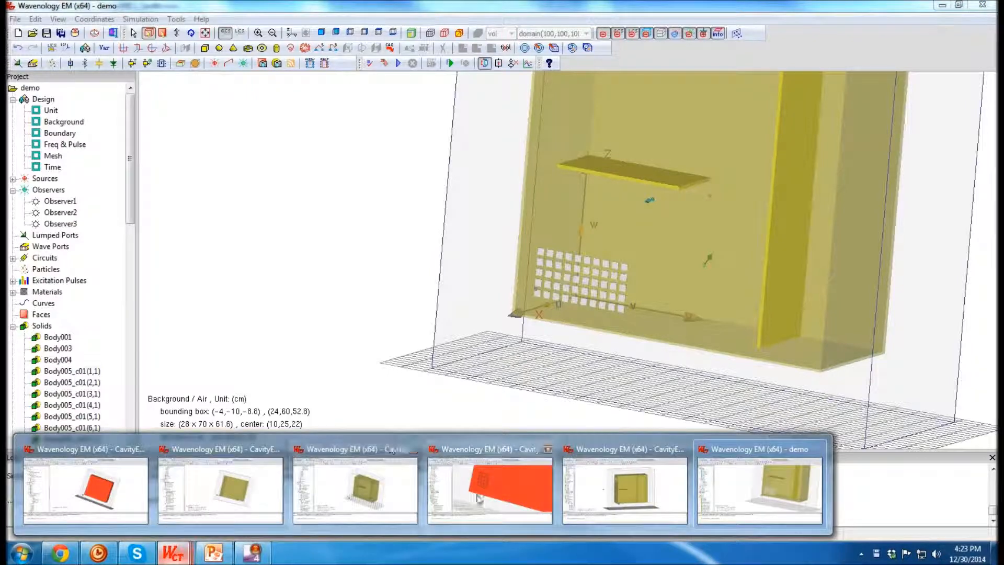
left_click(345, 486)
left_click_drag(713, 261, 350, 119)
middle_click_drag(818, 209, 741, 256)
middle_click_drag(633, 222, 723, 224)
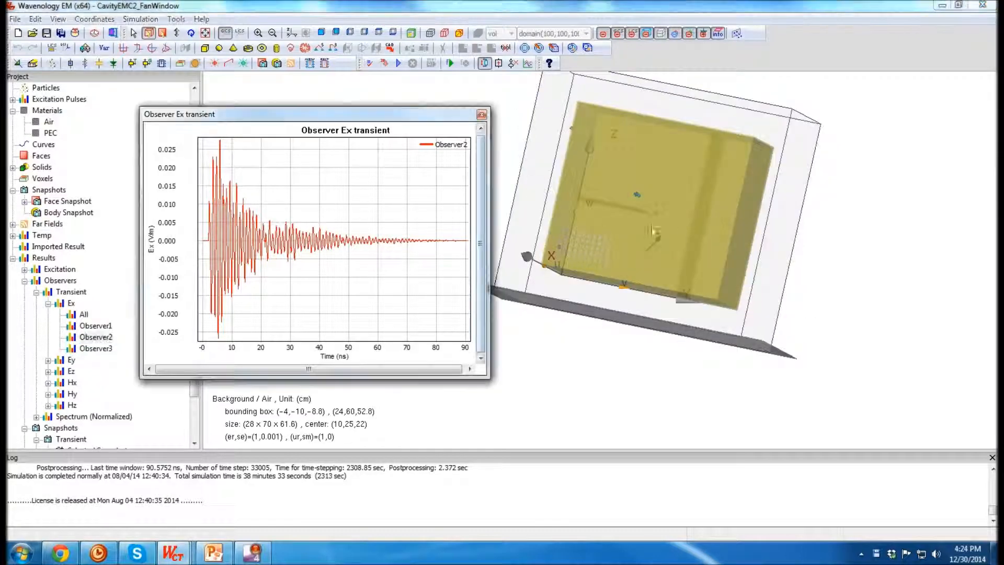
middle_click_drag(646, 213, 844, 257)
middle_click_drag(724, 214, 789, 246)
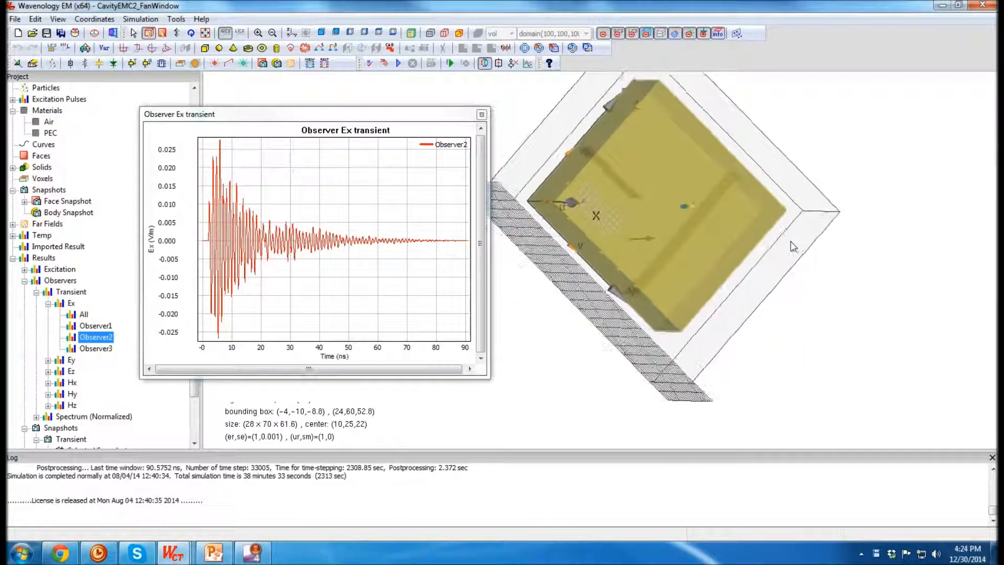
Plot the transient Ex results for Observer3, Observer1 and all observers together
left_click(104, 353)
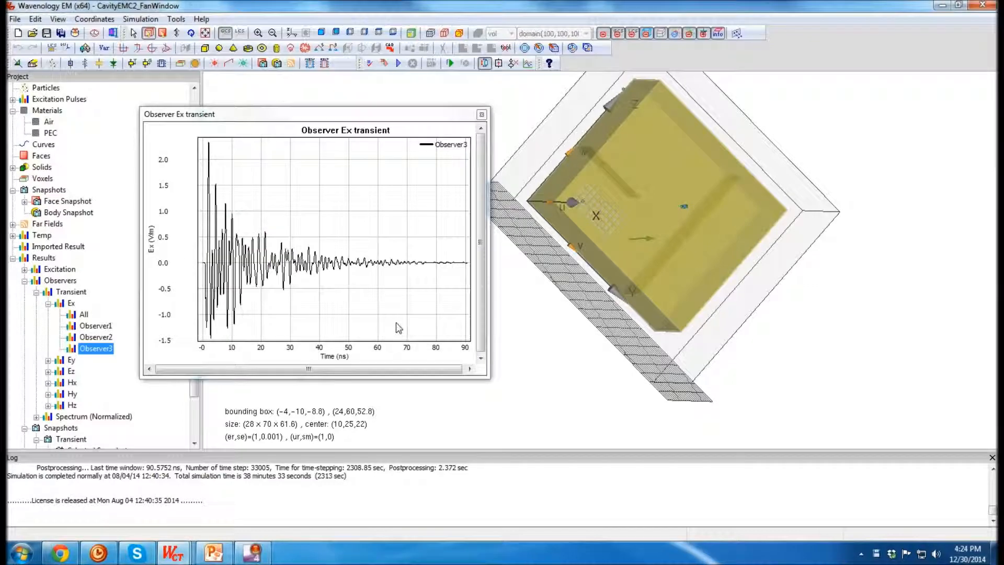
left_click(88, 325)
left_click(82, 315)
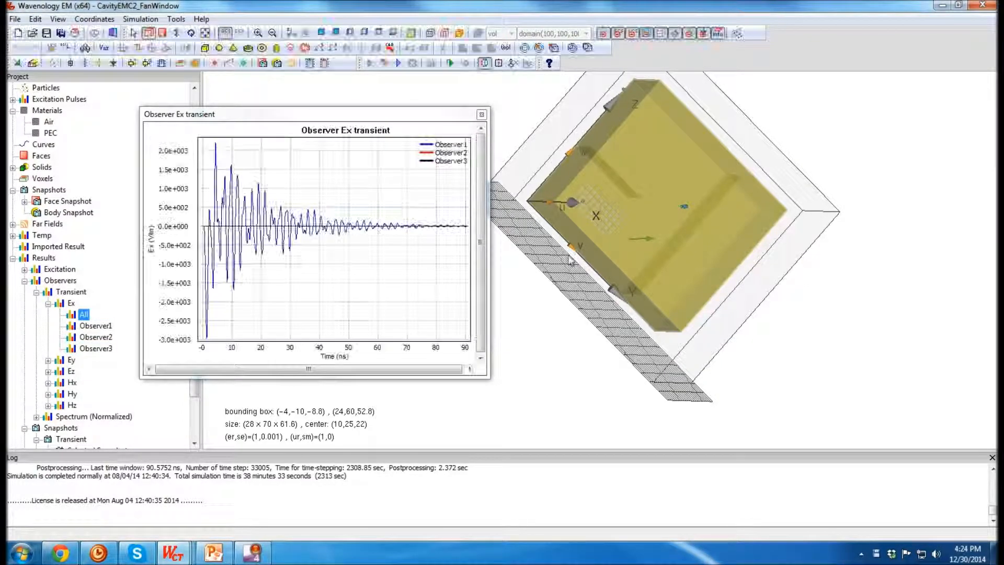
Compare the weaker Observer3 and Observer2 traces at finer Ex scales in the combined transient plot, and close the plot
left_click_drag(404, 118, 433, 165)
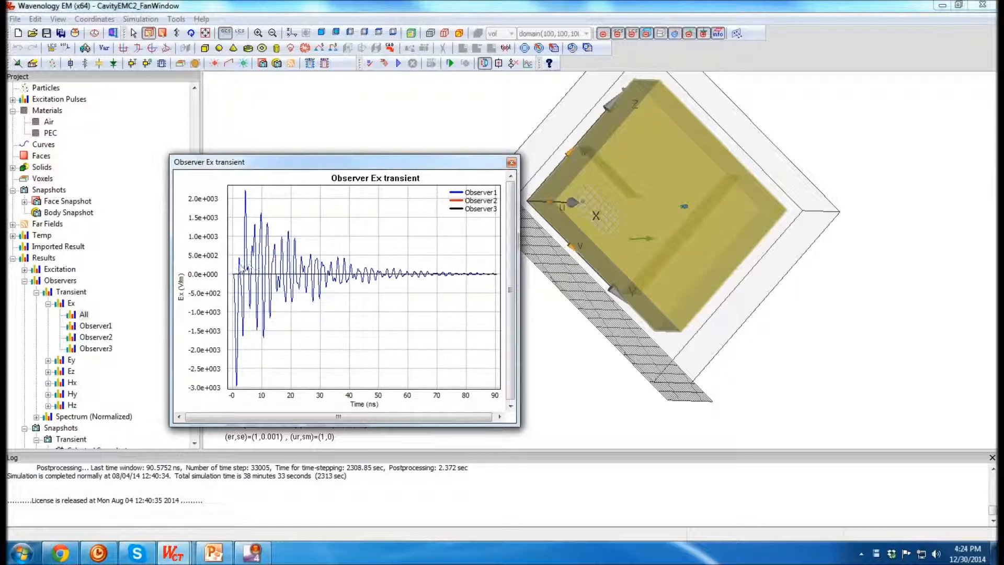
left_click_drag(491, 265, 167, 310)
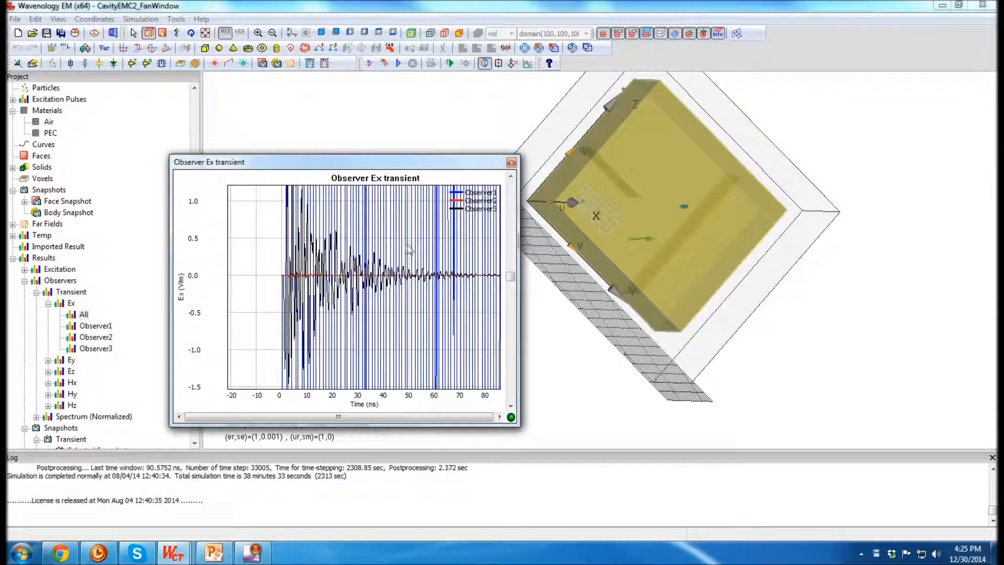
left_click_drag(268, 267, 525, 290)
left_click_drag(238, 244, 487, 281)
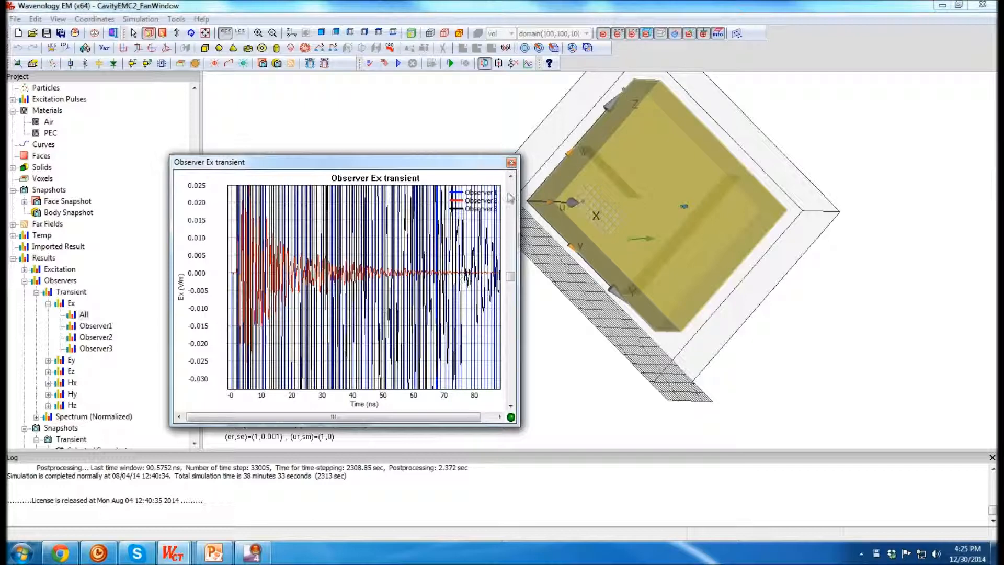
left_click(513, 165)
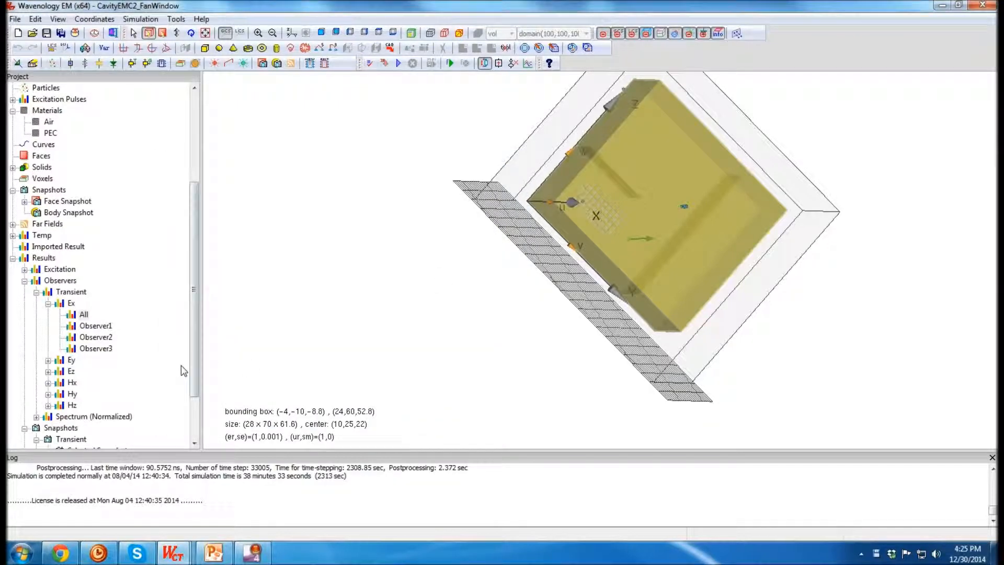
Display all transient snapshots with a Log color scale and advance them to frame 11
left_click_drag(194, 362, 187, 415)
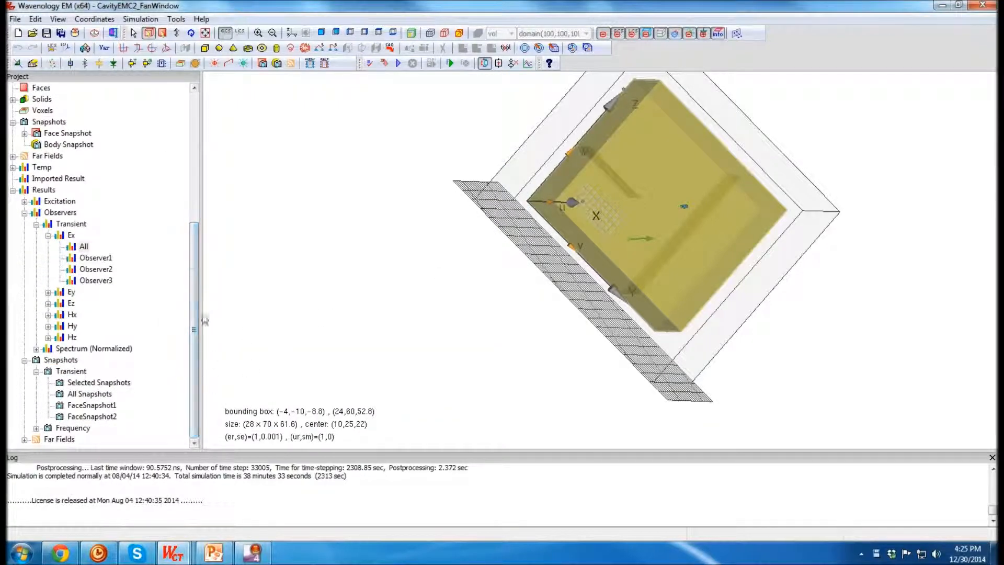
left_click(36, 349)
left_click(36, 428)
scroll(125, 398, "down", 1)
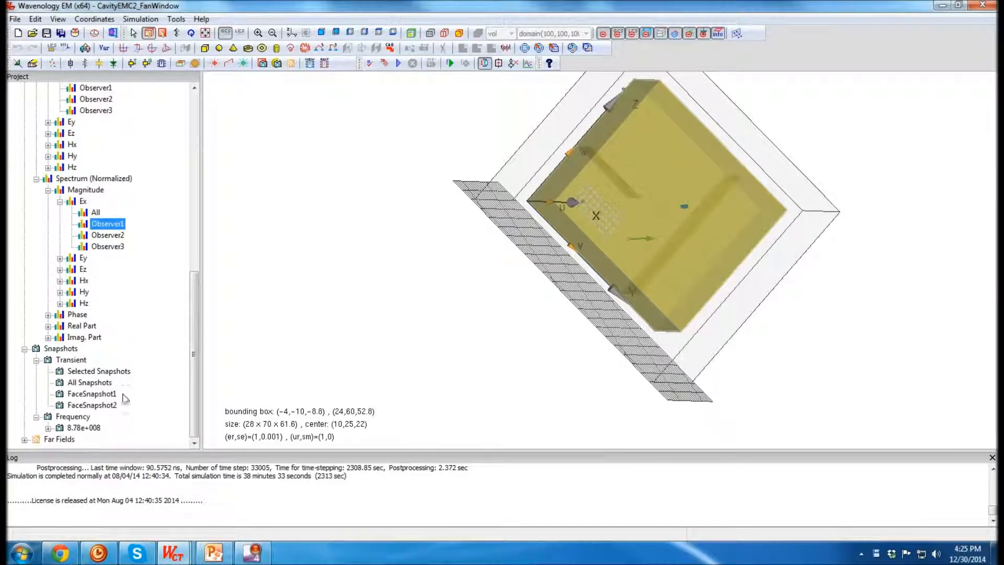
left_click(92, 383)
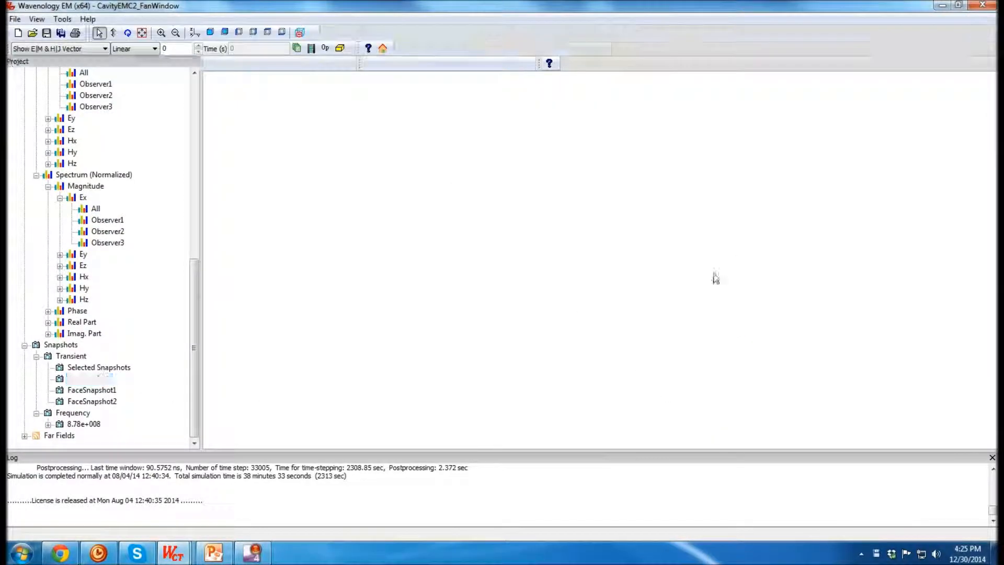
middle_click_drag(508, 259, 769, 250)
left_click(154, 48)
left_click(133, 70)
left_click(199, 46)
left_click(197, 46)
scroll(165, 48, "up", 9)
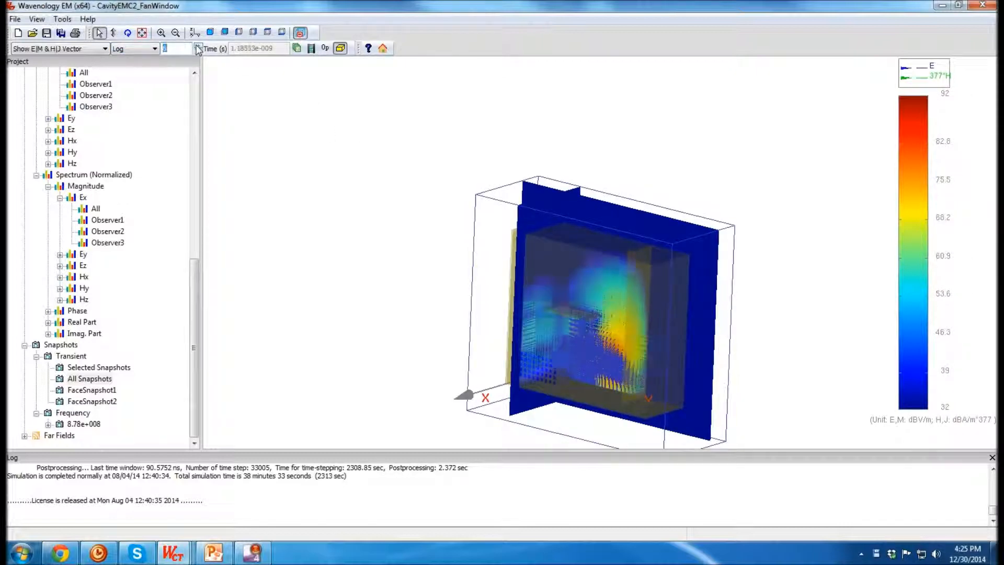
Hide the field vectors and advance the transient snapshots to frame 25
left_click(78, 49)
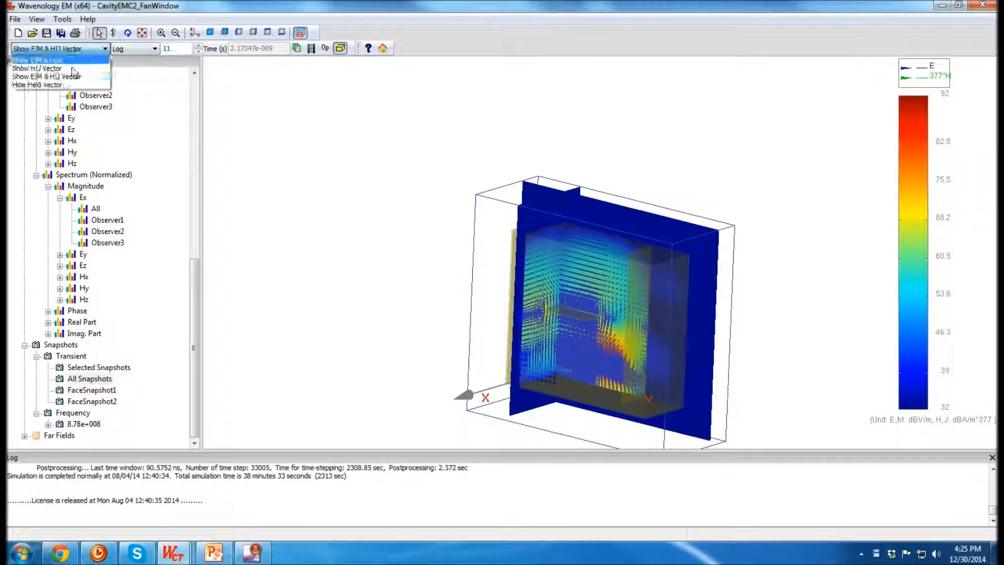
left_click(63, 85)
left_click_drag(430, 249, 329, 204)
left_click(198, 45)
left_click(199, 46)
left_click(198, 45)
left_click(198, 46)
left_click(198, 46)
left_click(198, 45)
left_click(199, 45)
left_click(199, 45)
left_click(198, 45)
left_click(198, 46)
left_click(199, 45)
left_click(198, 45)
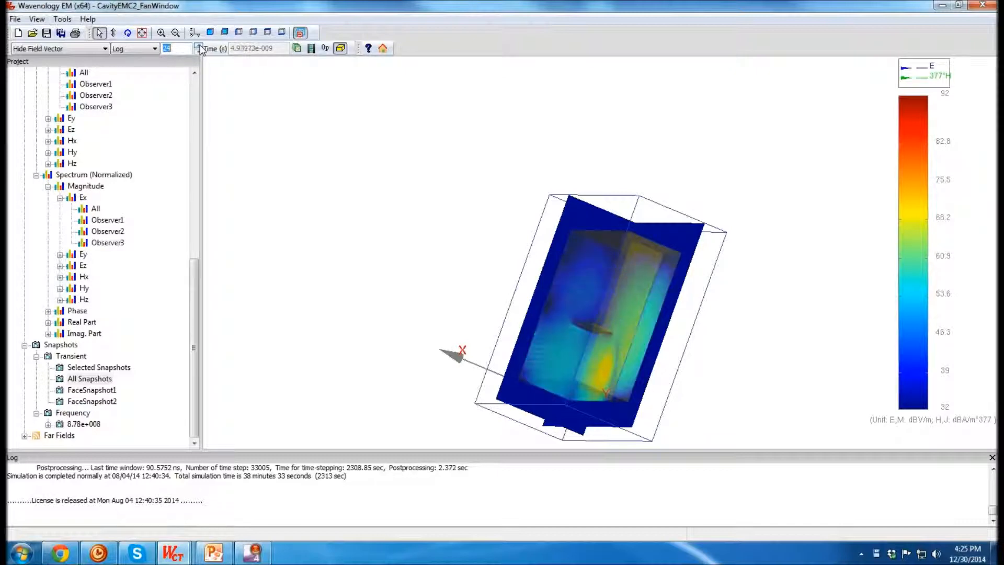
Examine the field distribution around the fan-window openings up close
left_click_drag(754, 308, 547, 294)
scroll(547, 294, "up", 5)
left_click_drag(369, 287, 361, 330)
scroll(382, 347, "up", 3)
scroll(382, 346, "up", 1)
middle_click_drag(397, 341, 565, 209)
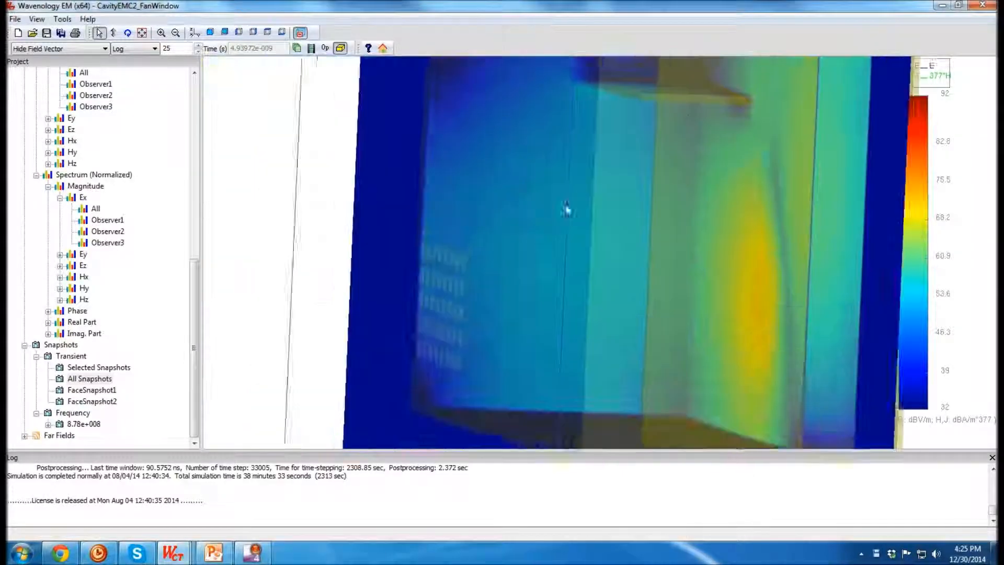
scroll(498, 274, "up", 5)
middle_click_drag(348, 293, 437, 222)
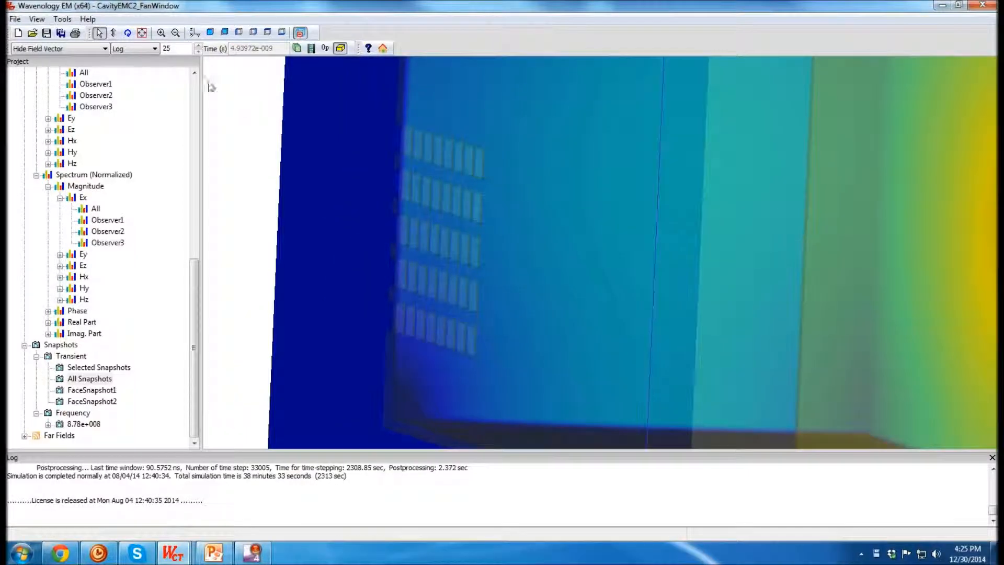
Advance all transient snapshots to frame 39 while observing the field at the fan-window openings
left_click(199, 46)
left_click(199, 46)
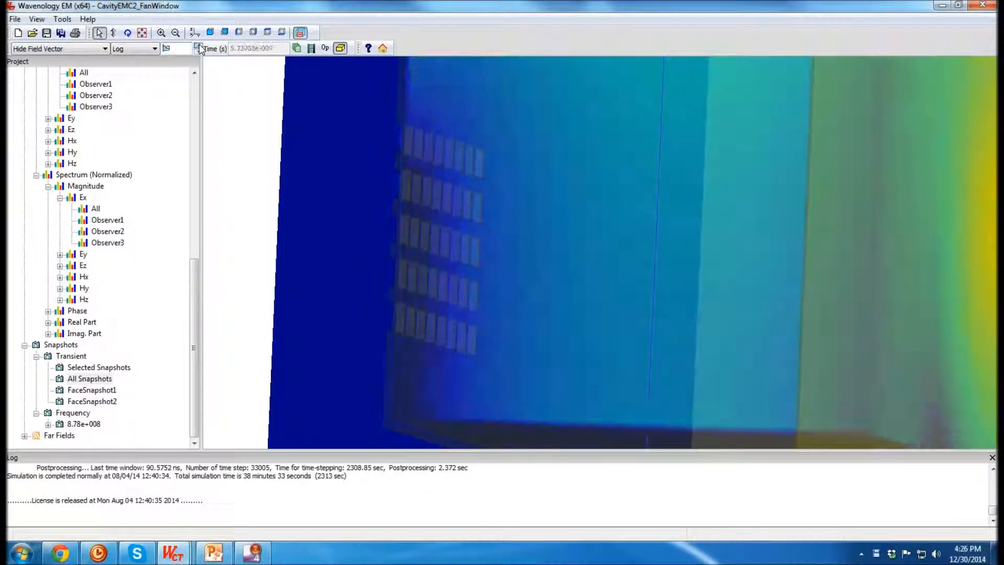
left_click(199, 46)
left_click(199, 46)
left_click(198, 46)
left_click(199, 46)
left_click(199, 46)
left_click(198, 45)
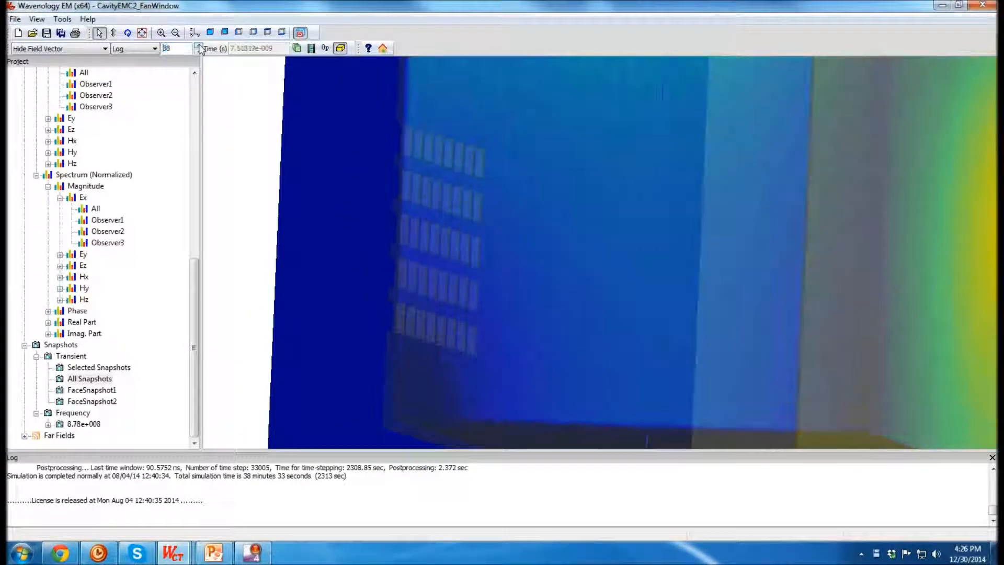
left_click(199, 46)
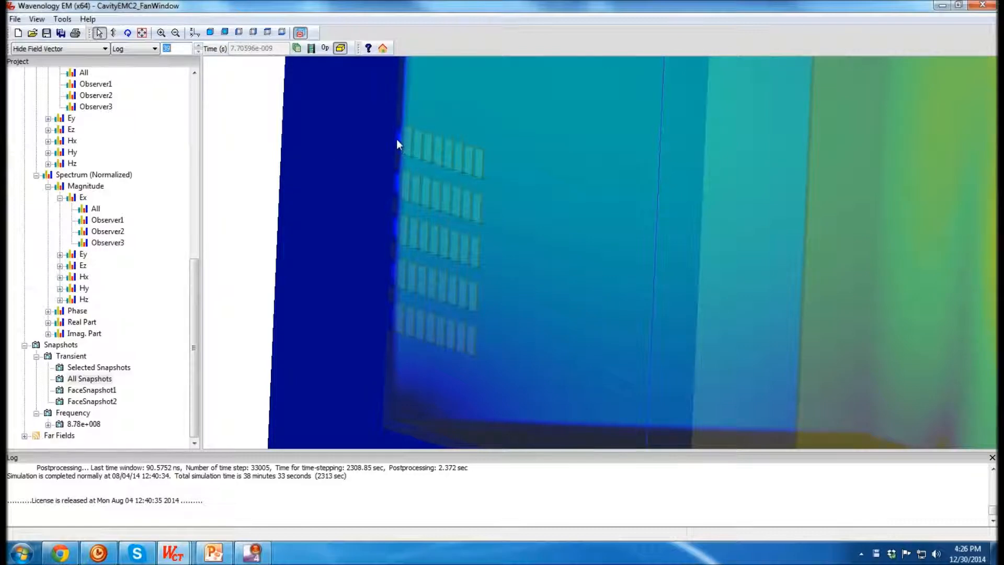
Display the transient FaceSnapshot2 with a Log color scale and go through its early frames to frame 8
left_click(101, 401)
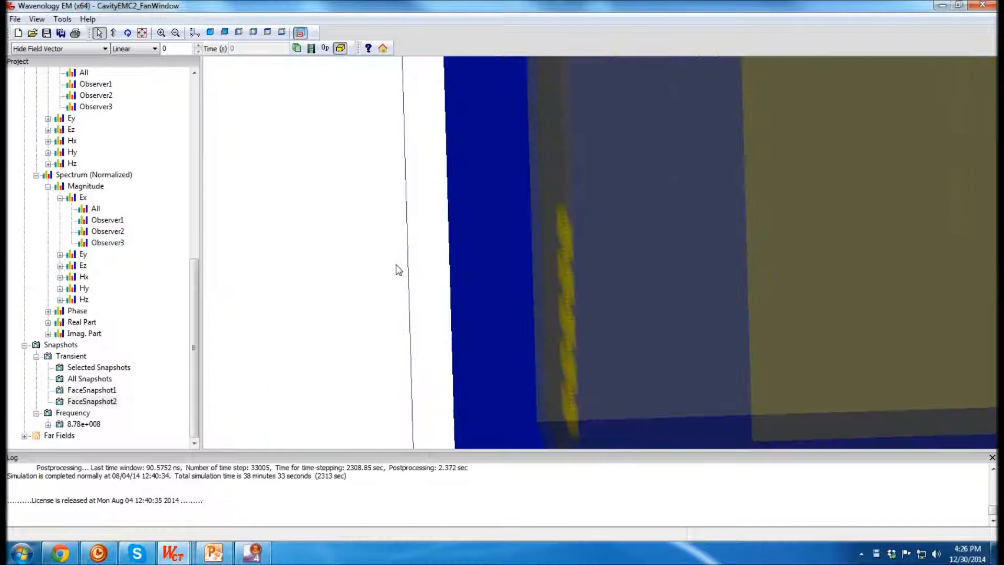
left_click(142, 51)
left_click(135, 66)
left_click(198, 46)
left_click(198, 47)
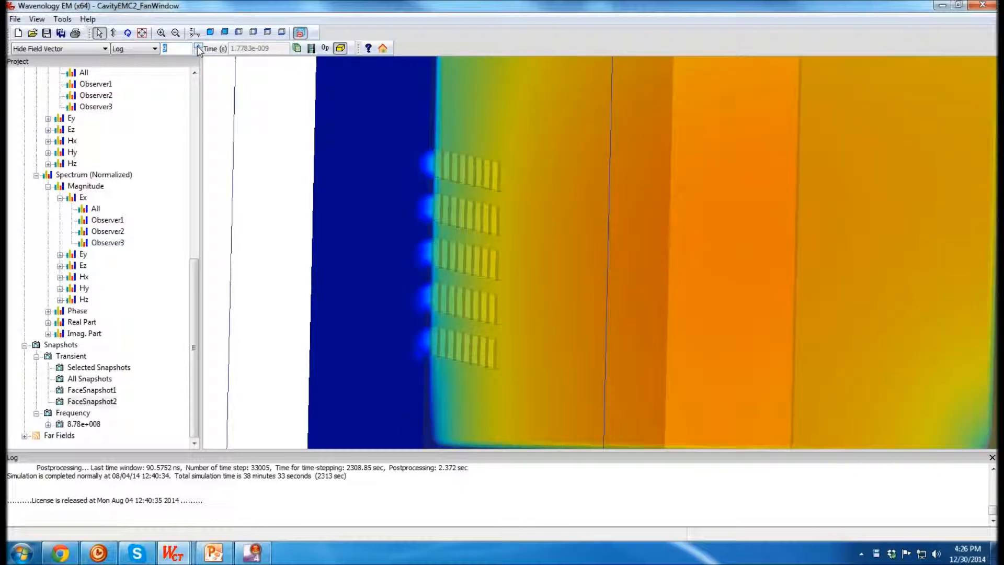
left_click(198, 52)
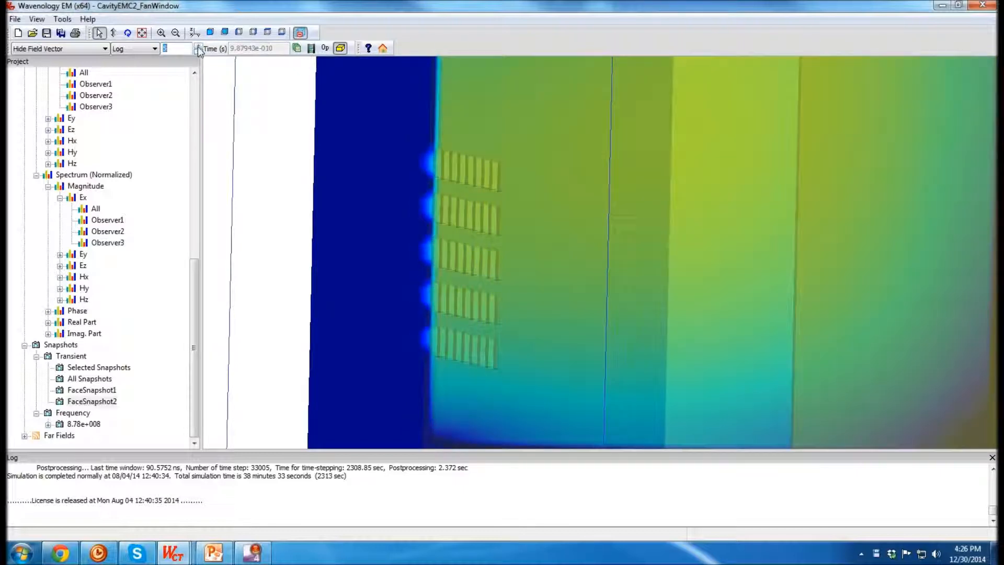
left_click(198, 45)
left_click(199, 46)
left_click(198, 45)
Examine the leakage at the openings up close and advance the transient FaceSnapshot2 to frame 33
middle_click_drag(351, 192, 488, 180)
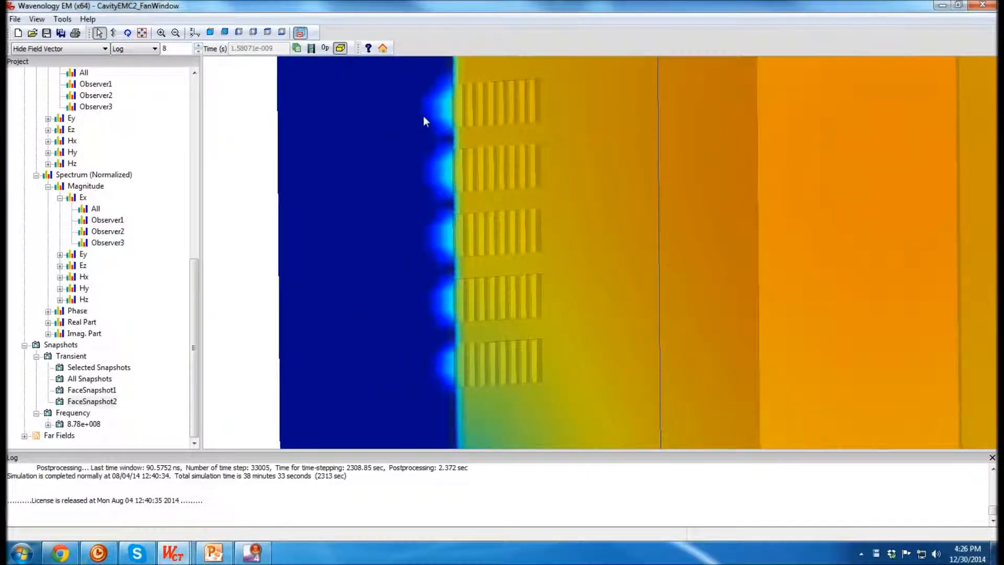
left_click(199, 45)
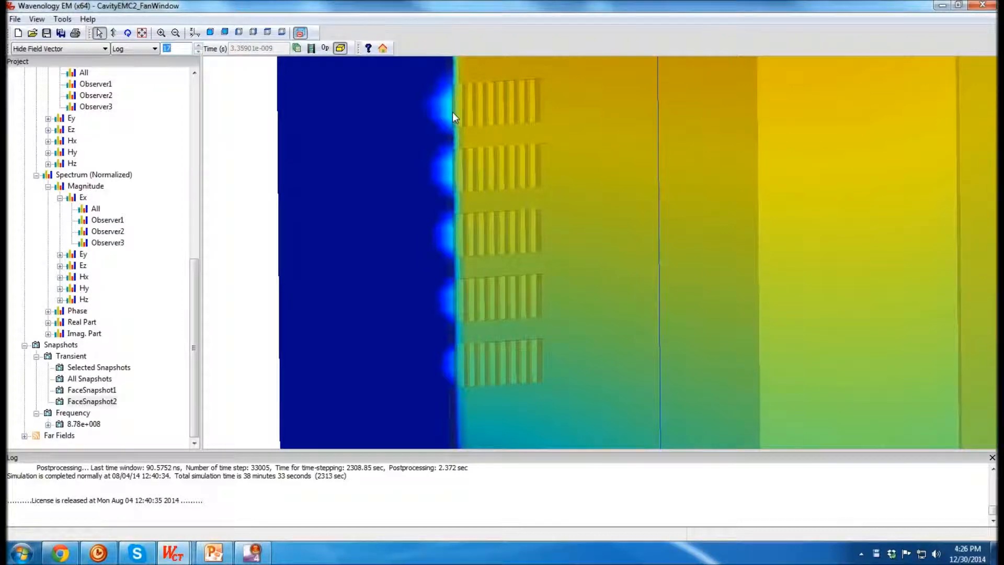
left_click(197, 45)
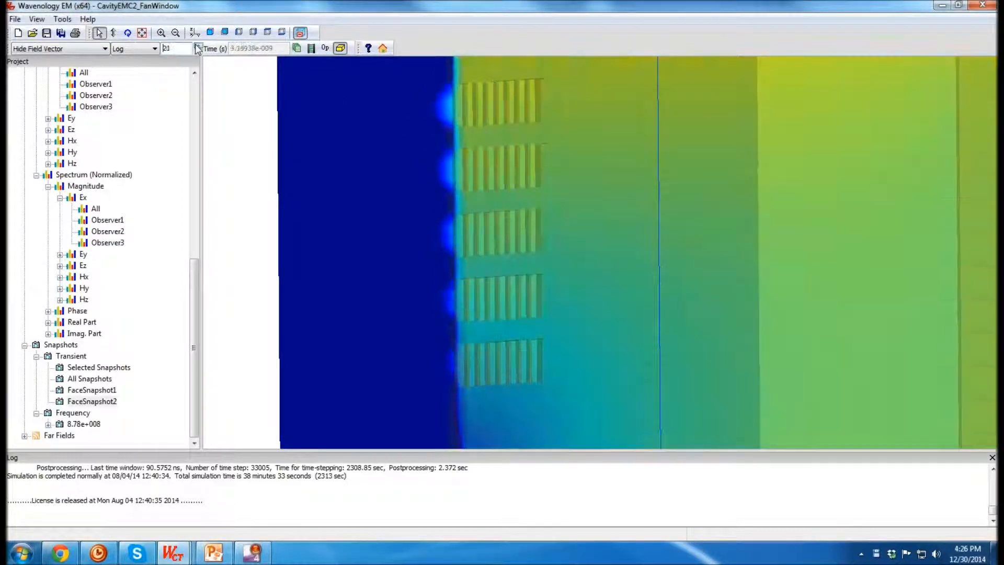
left_click(198, 47)
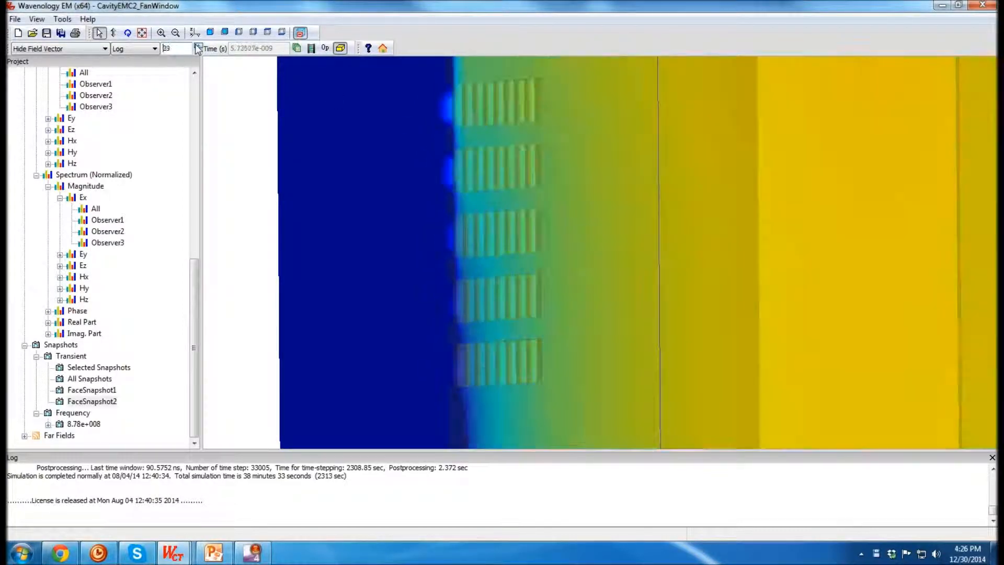
Display FaceSnapshot2 at frequency 8.78e+008 with a Log color scale, advance it to frame 30, and inspect the field across the whole box
left_click(48, 424)
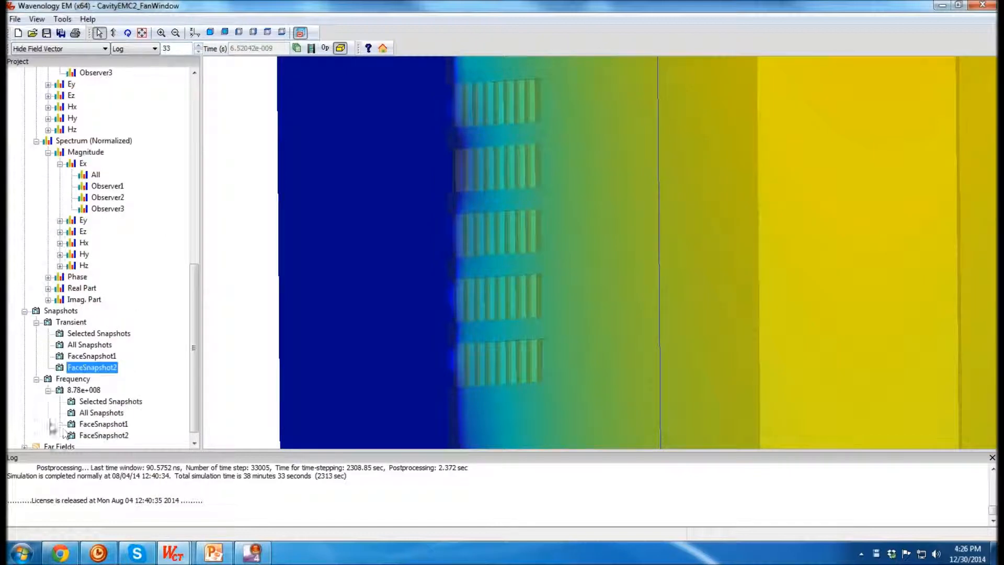
left_click(104, 436)
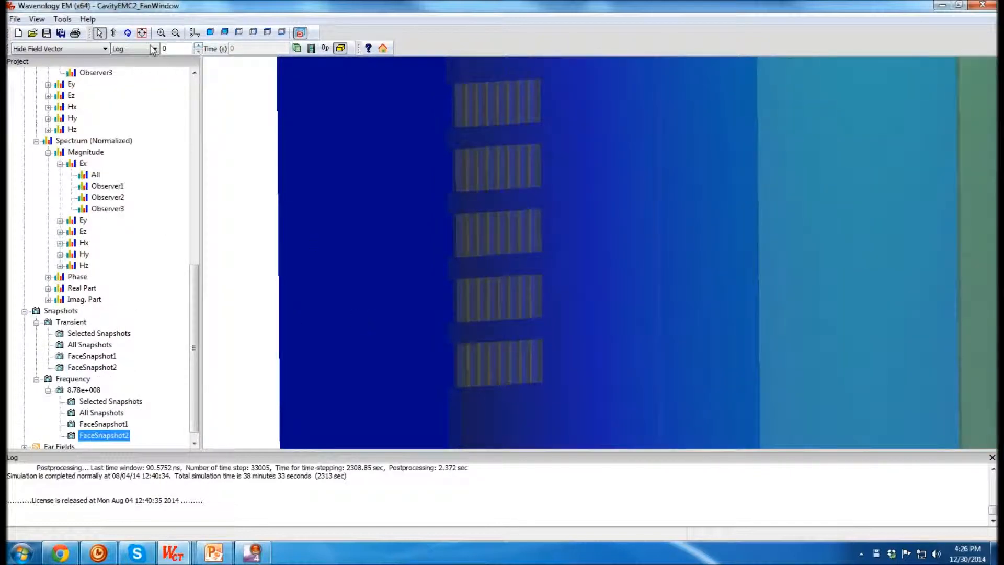
left_click(150, 48)
left_click(132, 73)
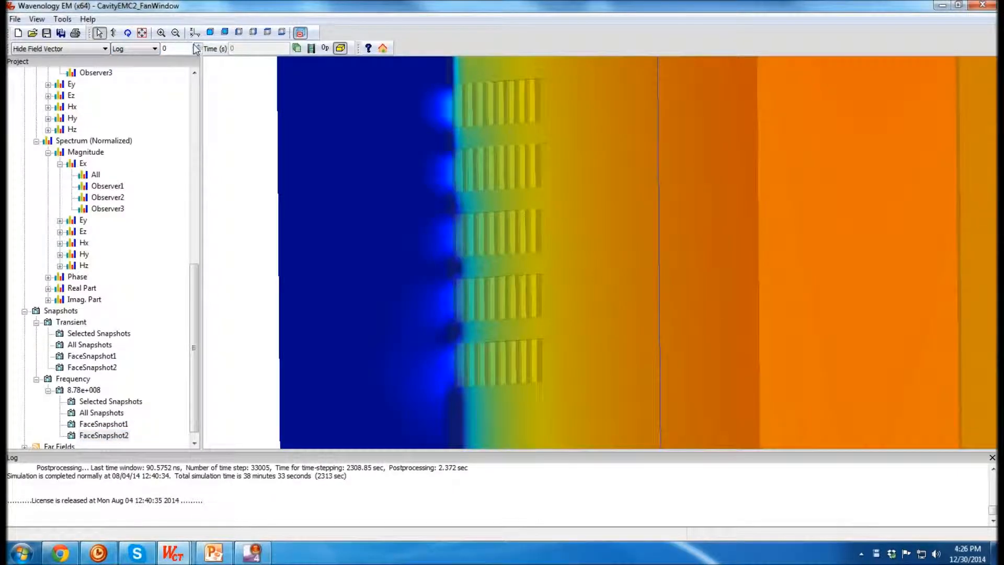
left_click(198, 45)
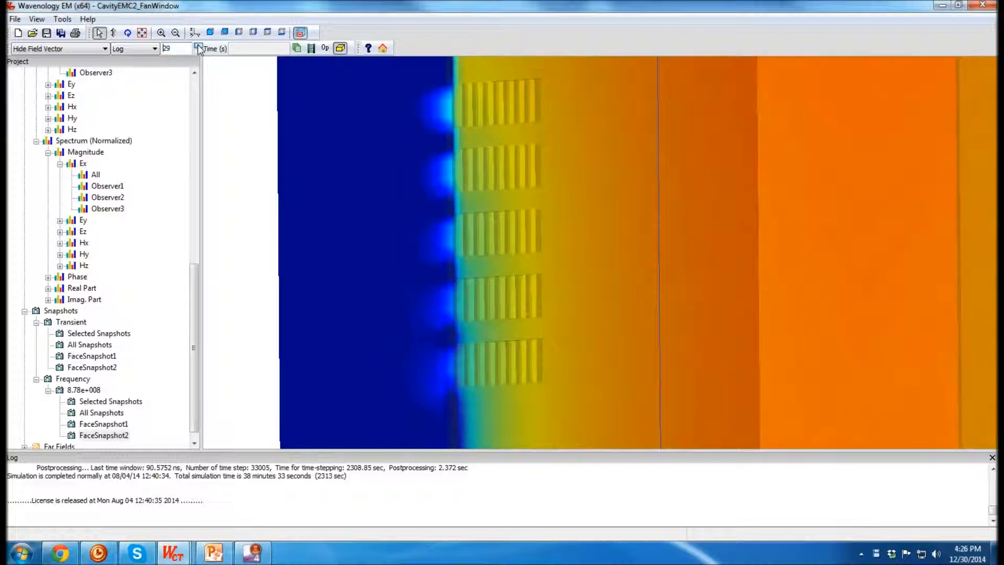
left_click(266, 261)
scroll(273, 270, "down", 10)
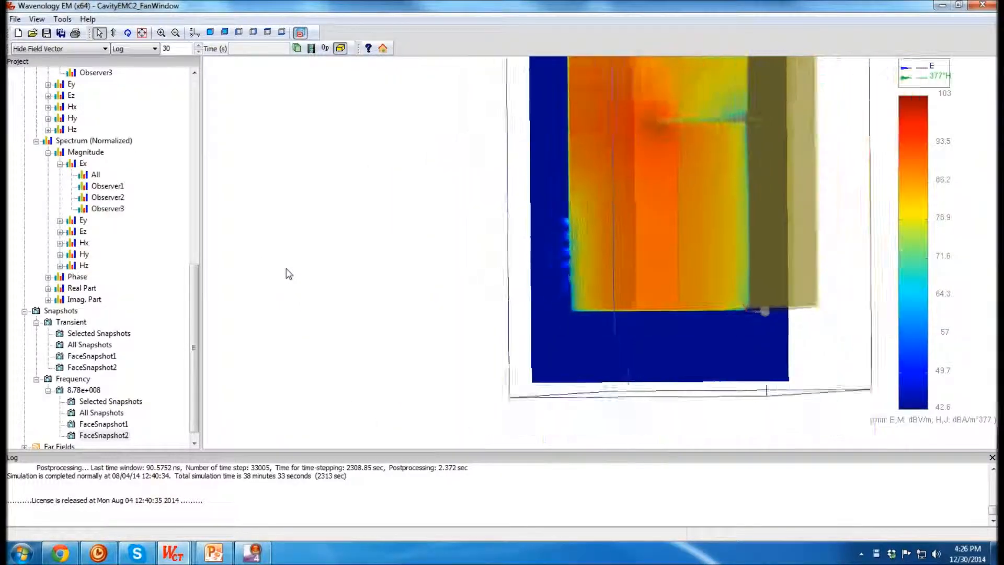
left_click_drag(640, 212, 829, 243)
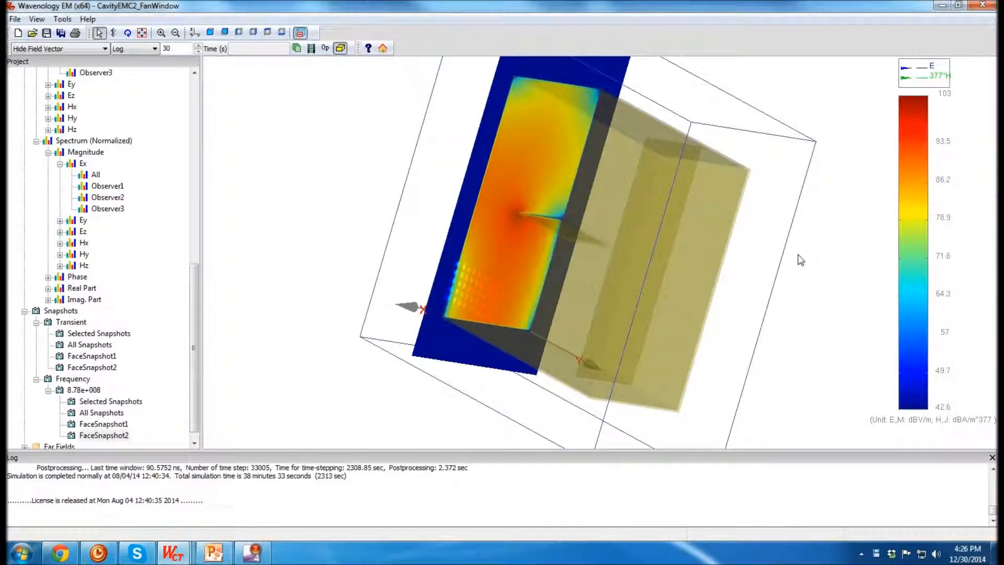
View the 8.78e+008 FaceSnapshot2 field plane within the whole box from several orientations
scroll(800, 260, "down", 2)
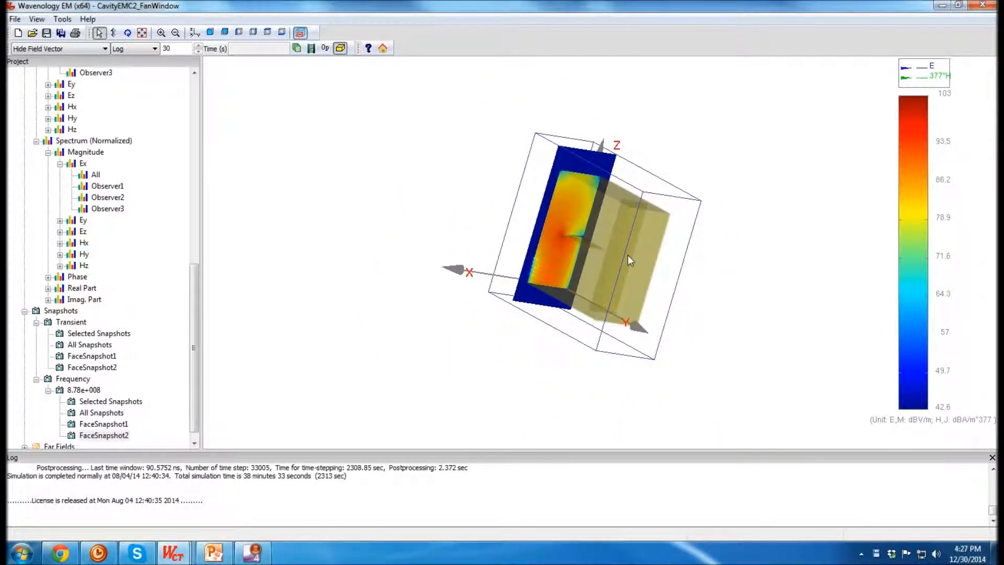
left_click_drag(628, 255, 767, 296)
left_click_drag(626, 268, 663, 275)
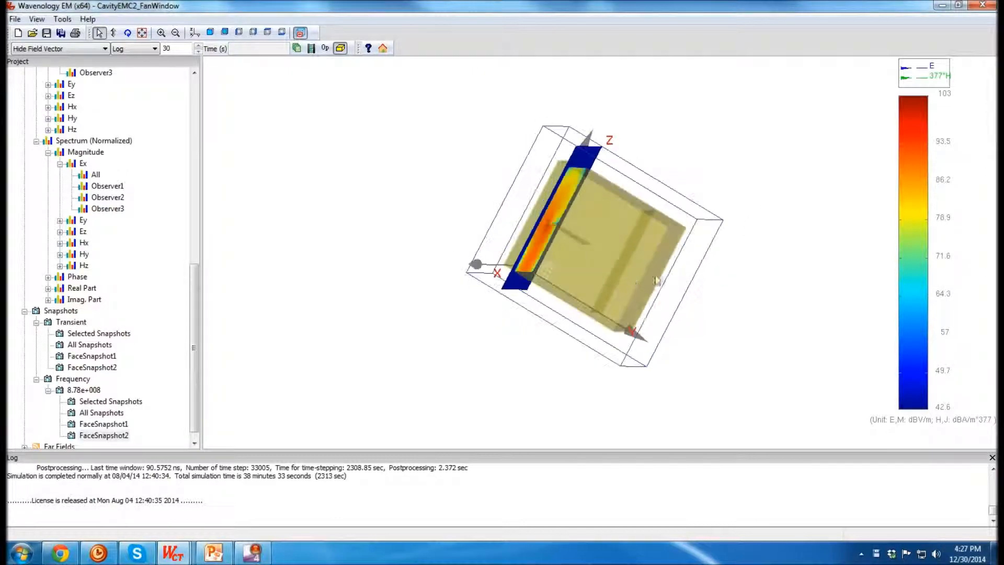
left_click_drag(578, 244, 686, 244)
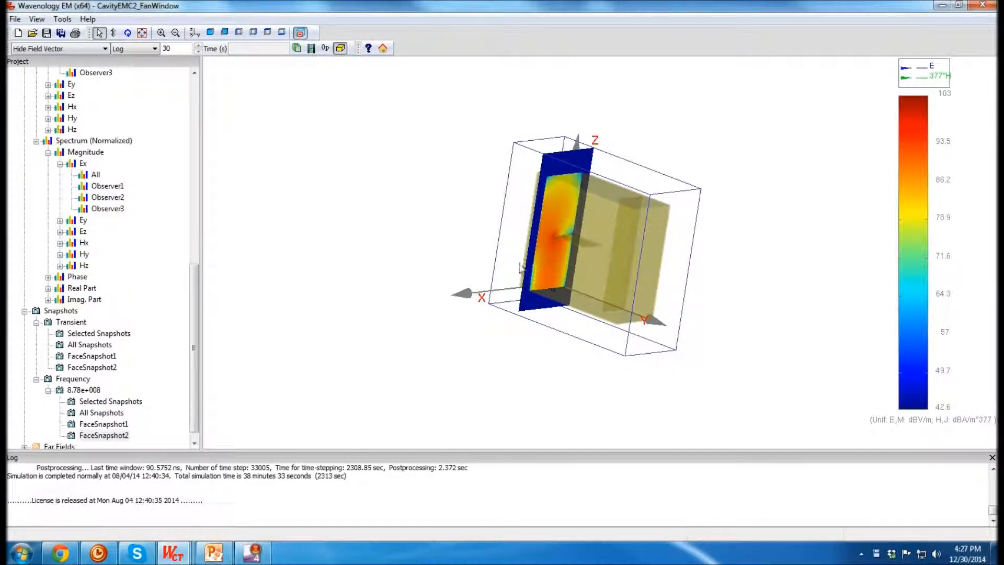
Examine the 8.78e+008 FaceSnapshot2 field around the fan-window openings up close and from several angles
scroll(645, 280, "up", 3)
scroll(509, 302, "up", 2)
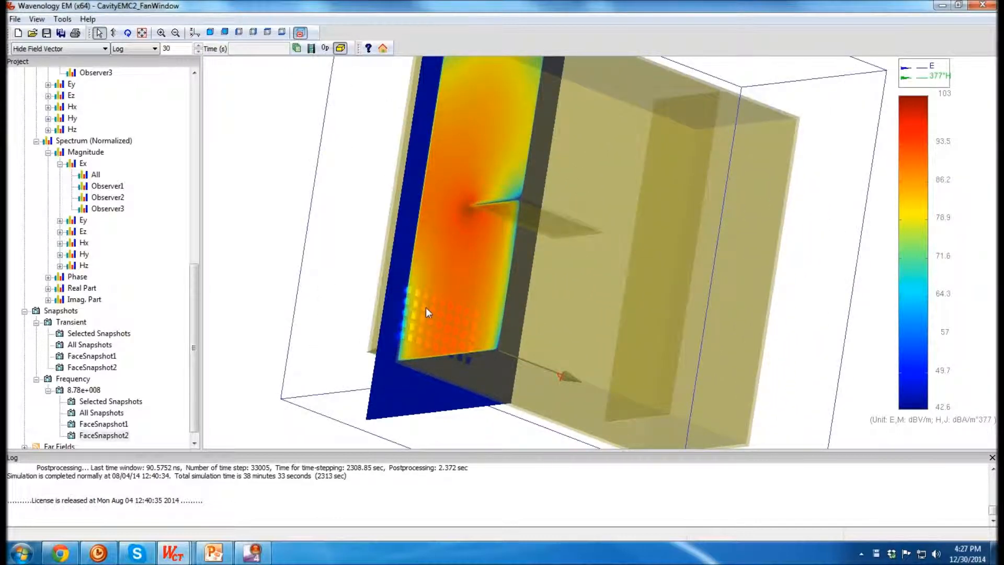
middle_click_drag(791, 231, 550, 298)
scroll(550, 299, "up", 1)
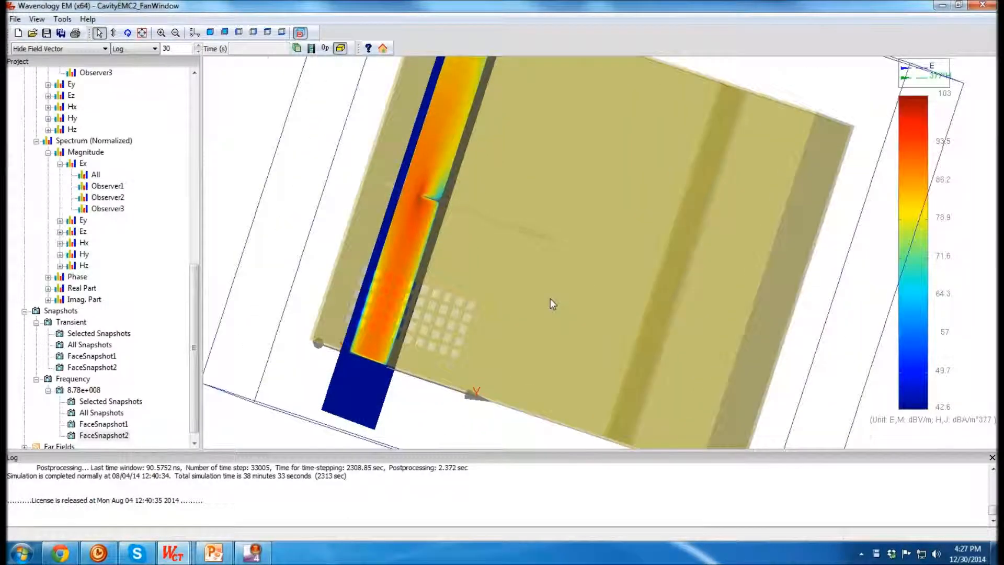
scroll(550, 299, "up", 3)
scroll(550, 298, "down", 5)
middle_click_drag(487, 232, 550, 250)
scroll(487, 317, "up", 3)
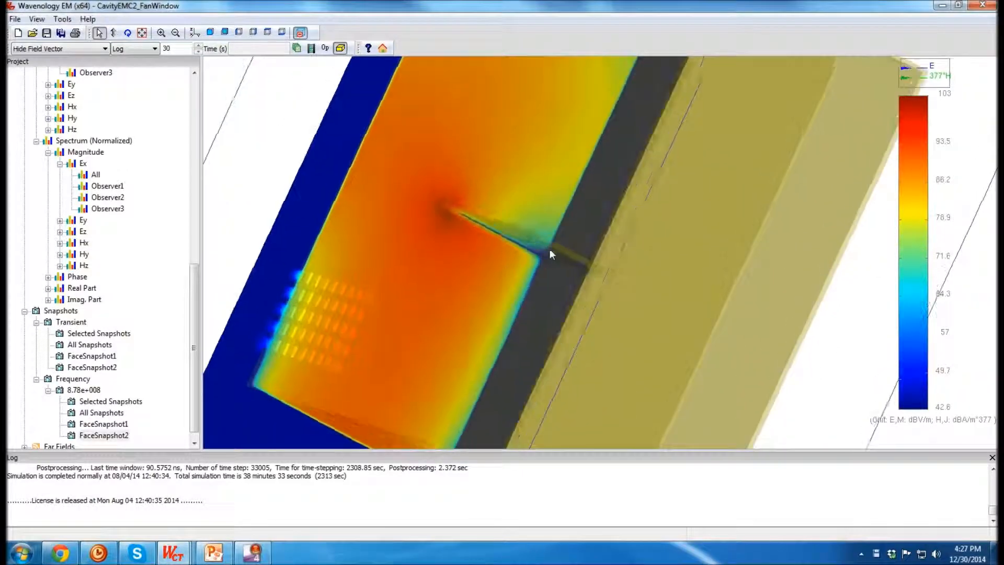
middle_click_drag(310, 319, 440, 284)
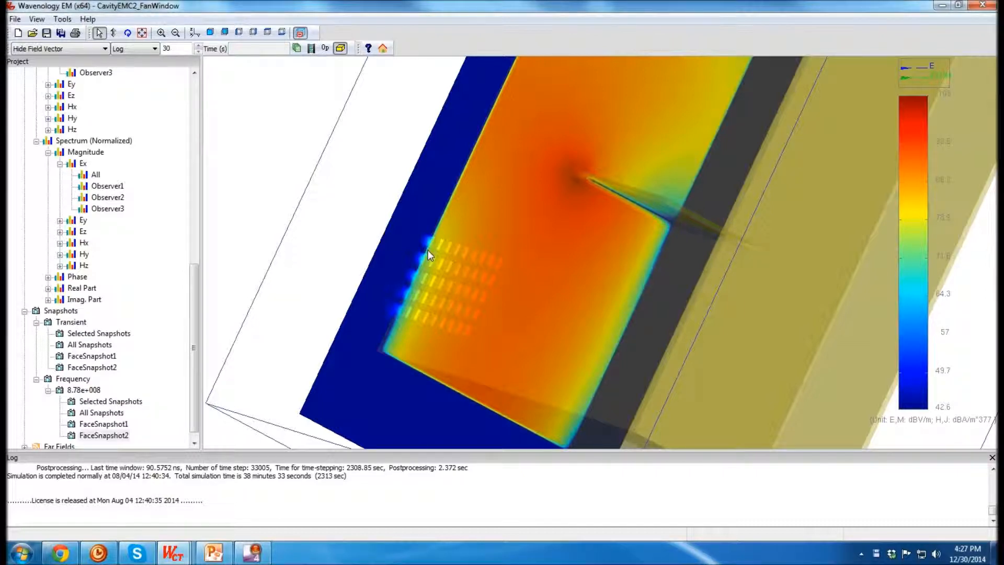
scroll(428, 250, "down", 5)
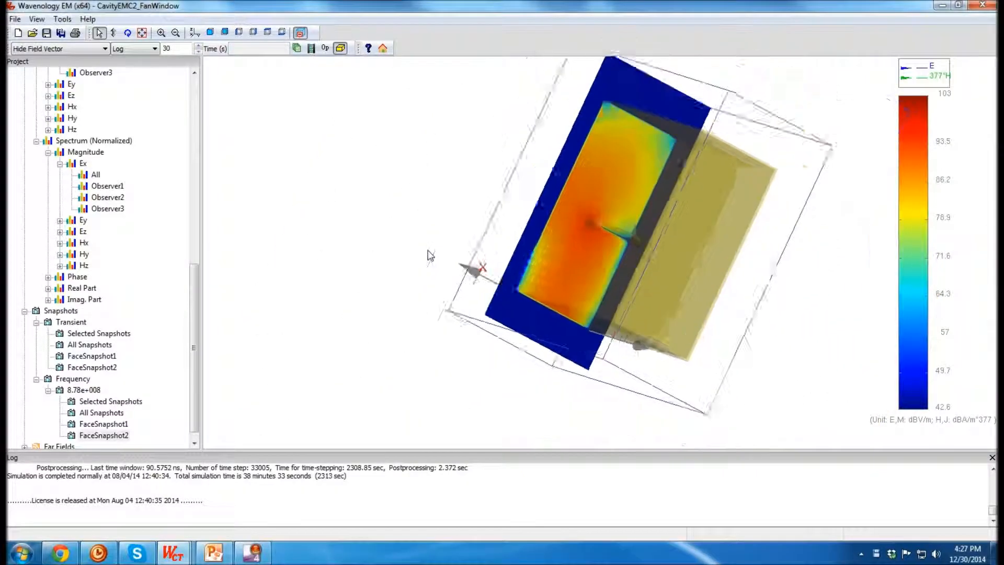
left_click_drag(715, 269, 647, 273)
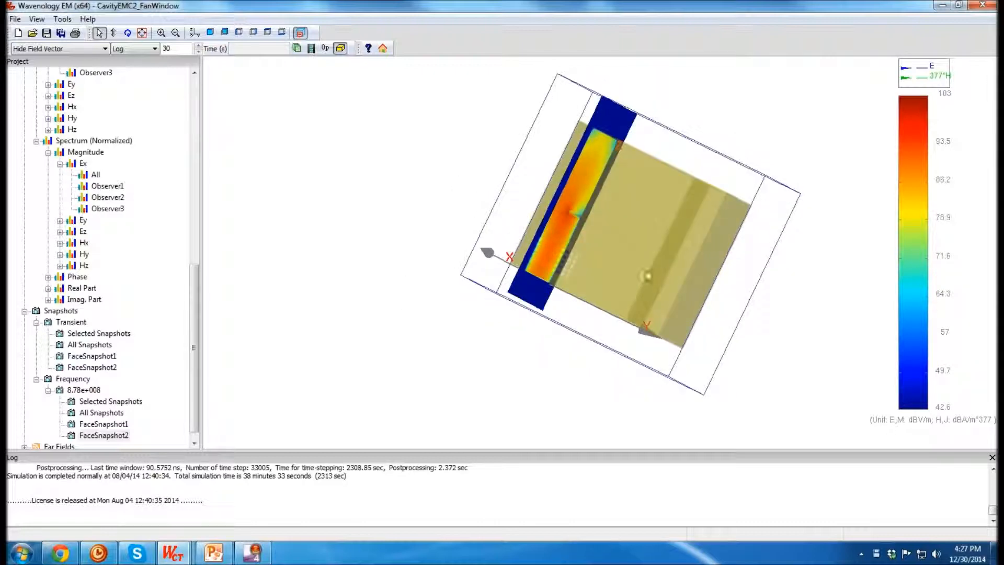
left_click_drag(558, 270, 574, 279)
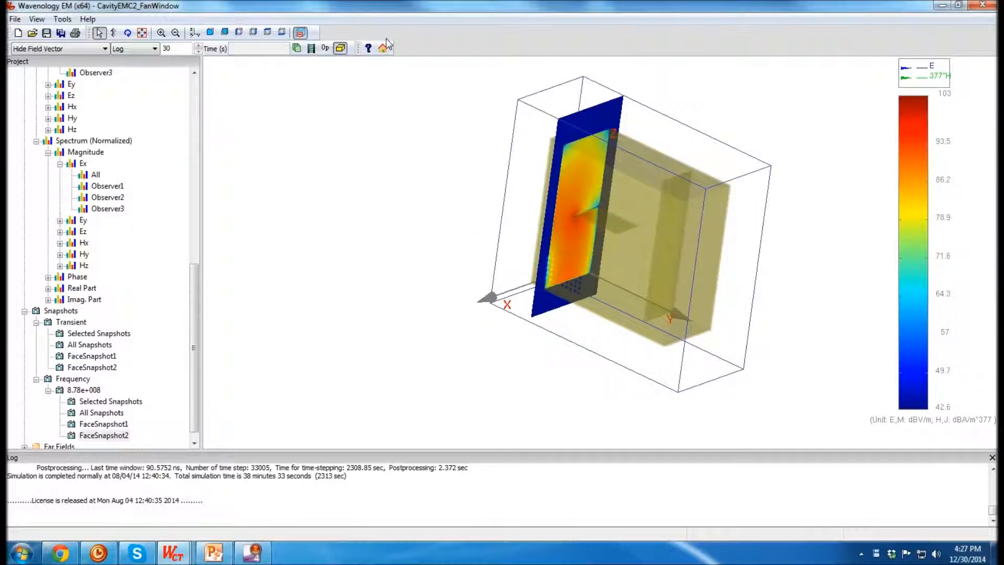
Switch to the CavityEMC3_OpenSlot project and inspect the open slot and fan window on the box from different angles
left_click(177, 553)
left_click(625, 489)
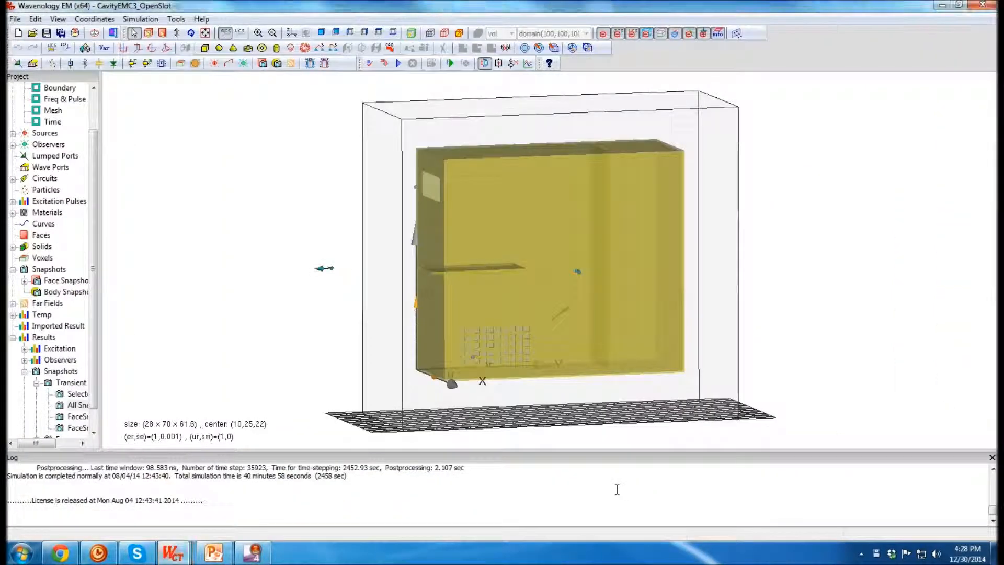
middle_click_drag(662, 346, 500, 324)
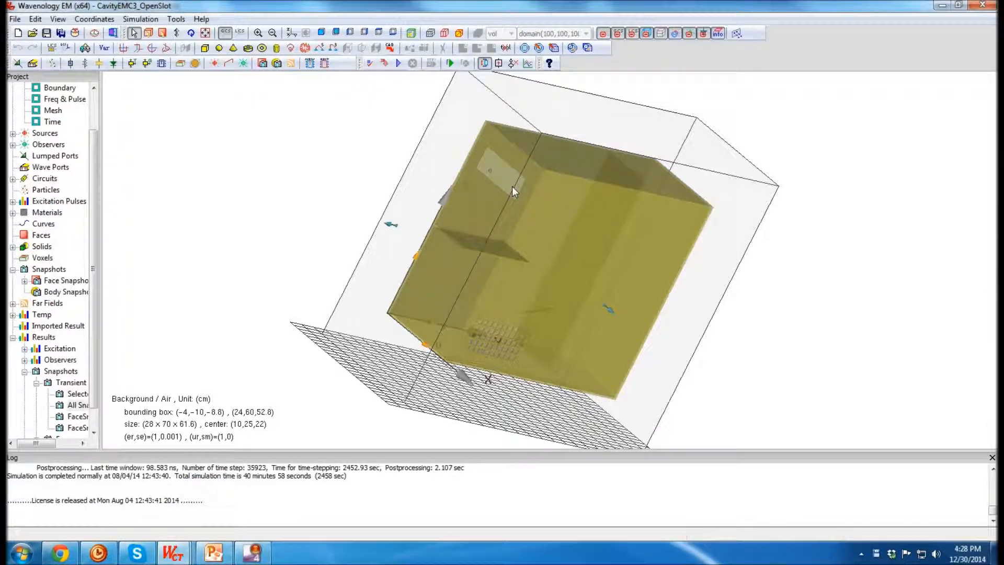
middle_click_drag(513, 186, 444, 194)
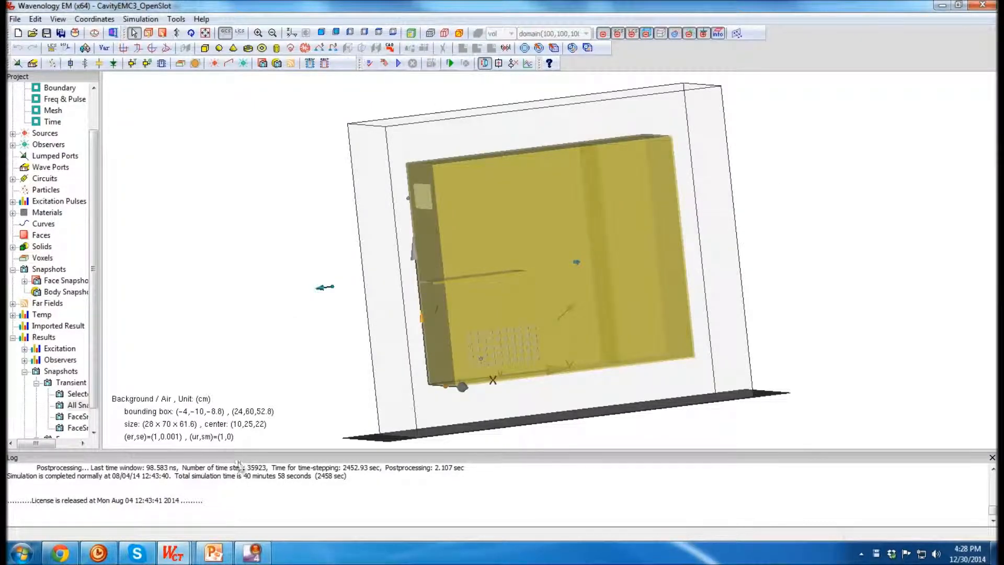
Switch to the demo project and examine the rectangular slot in the box wall and the observer point beside it
left_click(322, 523)
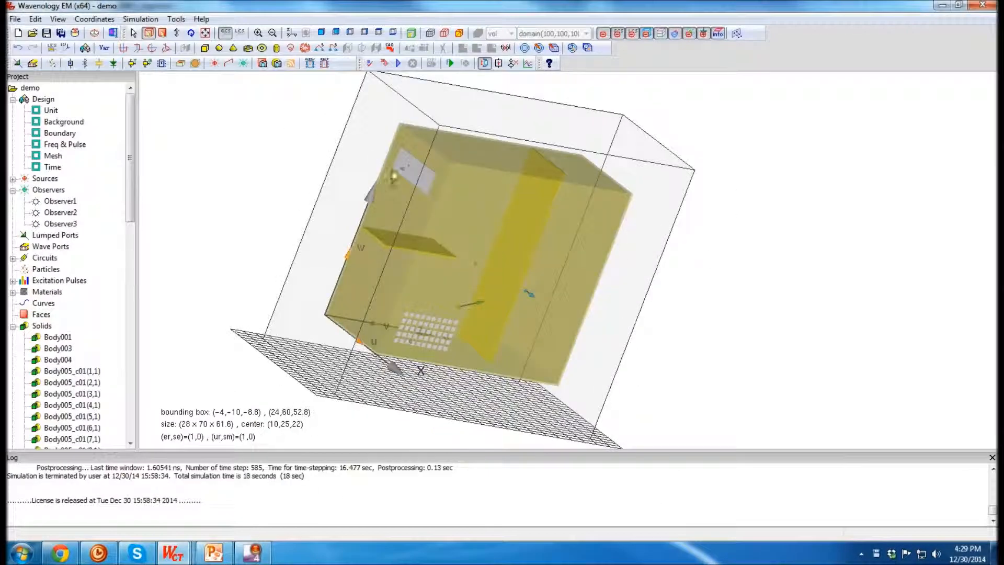
middle_click_drag(416, 181, 472, 244)
scroll(472, 243, "up", 3)
middle_click_drag(412, 219, 531, 234)
scroll(494, 215, "up", 3)
scroll(532, 234, "down", 4)
middle_click_drag(632, 272, 450, 242)
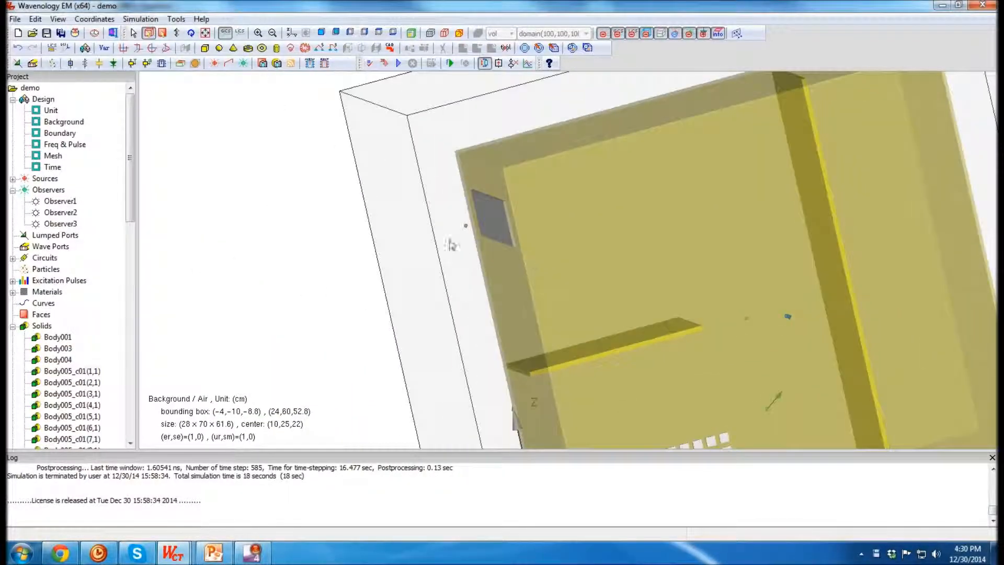
middle_click_drag(518, 241, 473, 253)
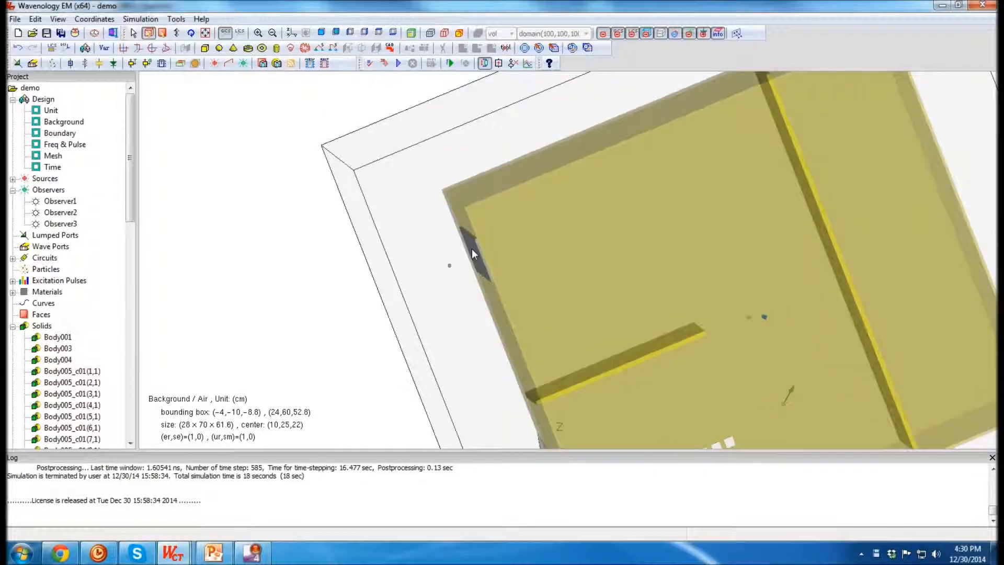
scroll(473, 255, "down", 5)
middle_click_drag(507, 281, 560, 292)
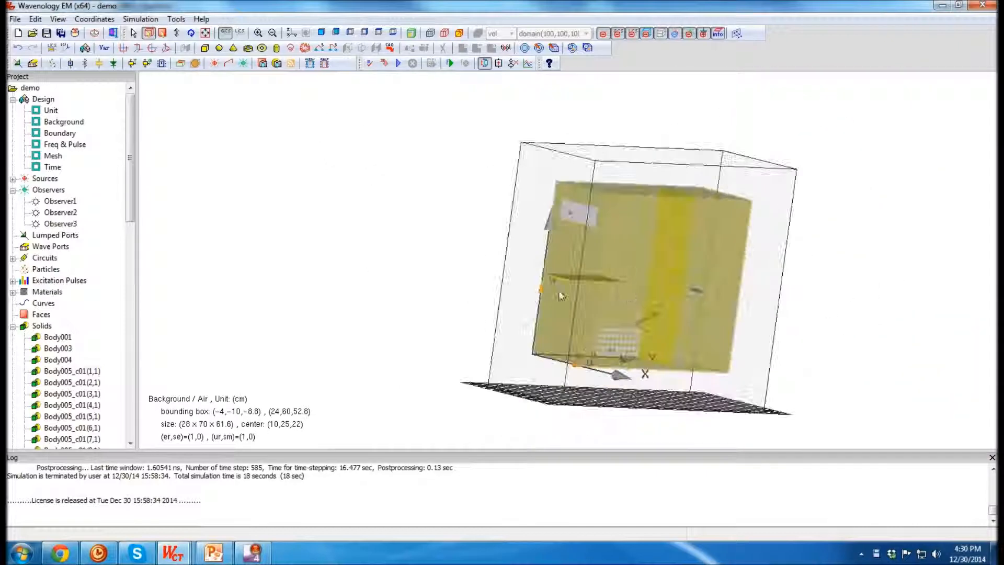
middle_click_drag(674, 257, 556, 246)
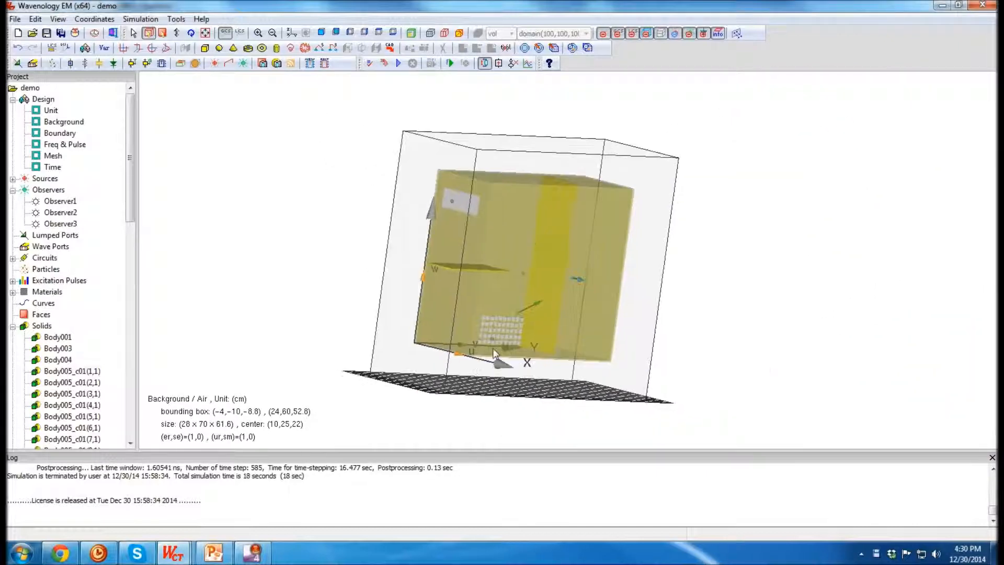
Return to the CavityEMC3_OpenSlot project, plot the transient Ex of all observers, and hide the Observer1 curve
left_click(175, 552)
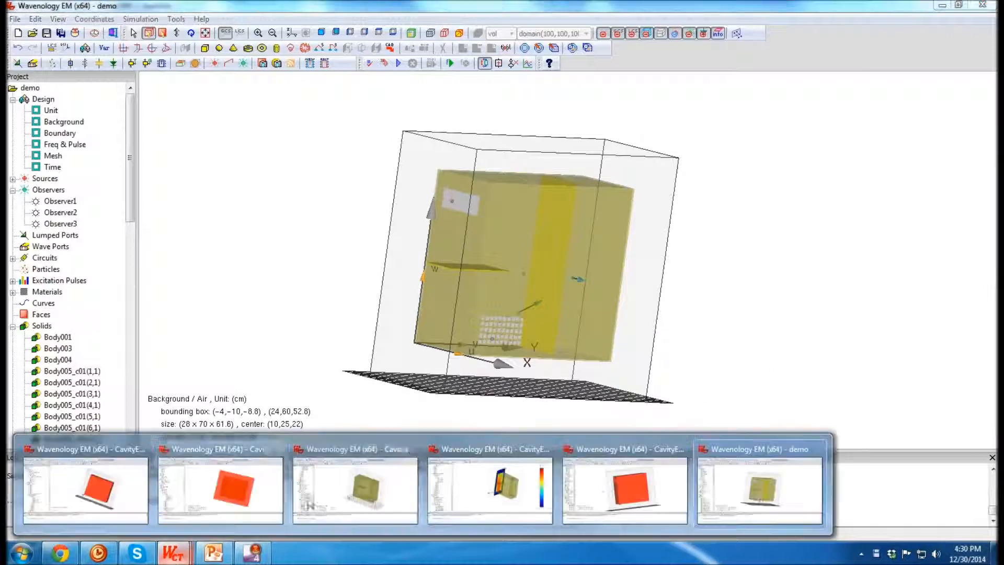
left_click(628, 495)
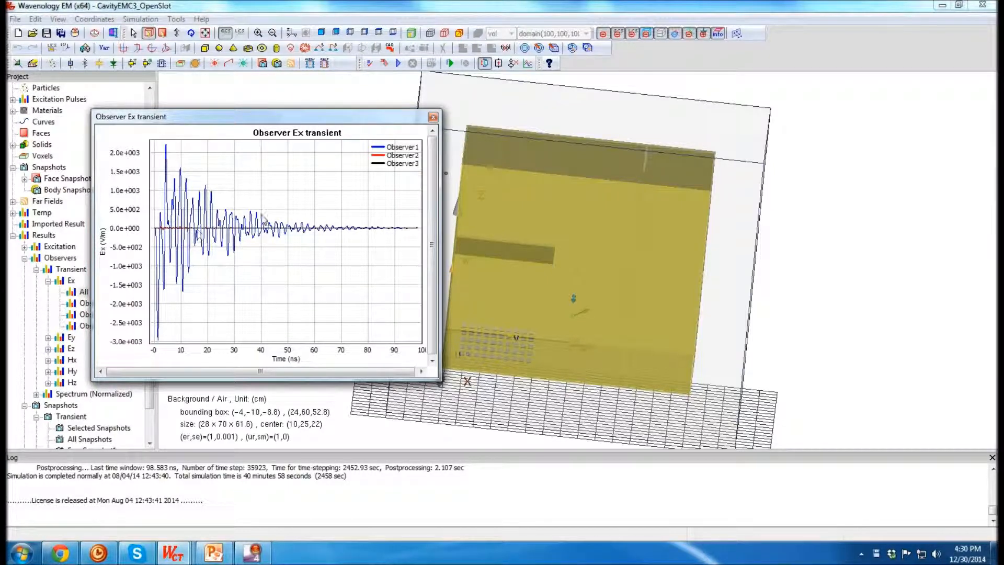
right_click(333, 187)
left_click(330, 177)
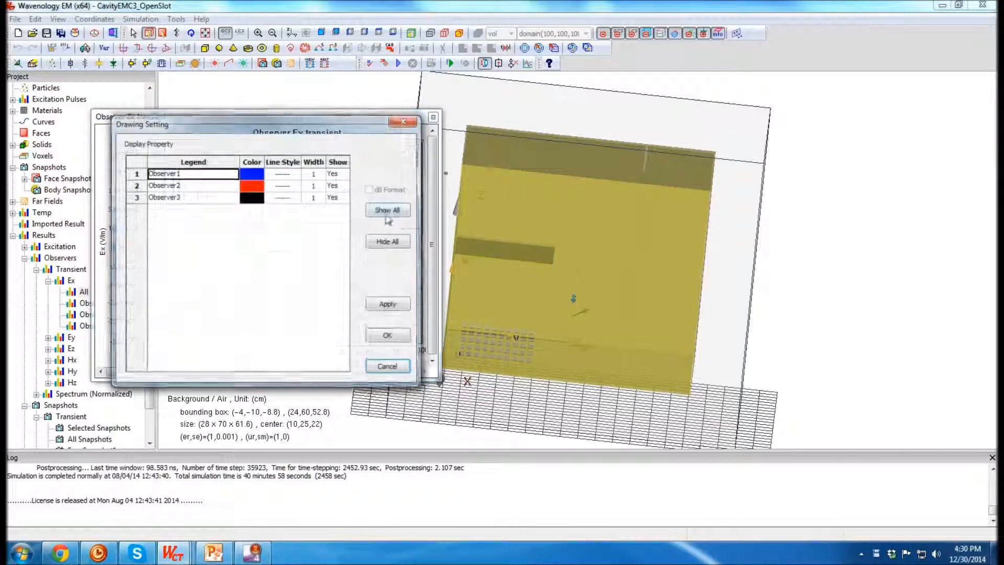
left_click(338, 173)
left_click(340, 186)
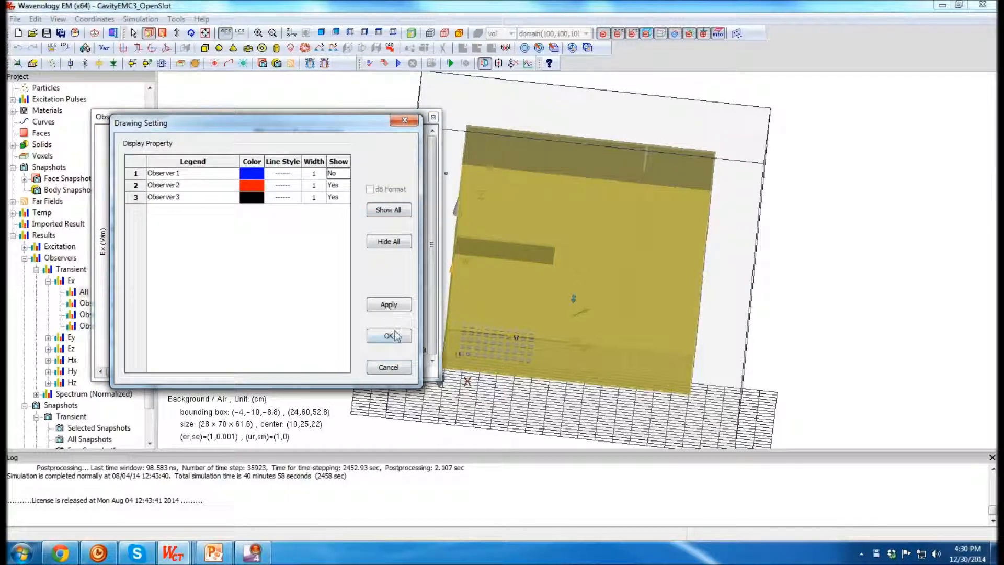
left_click(388, 336)
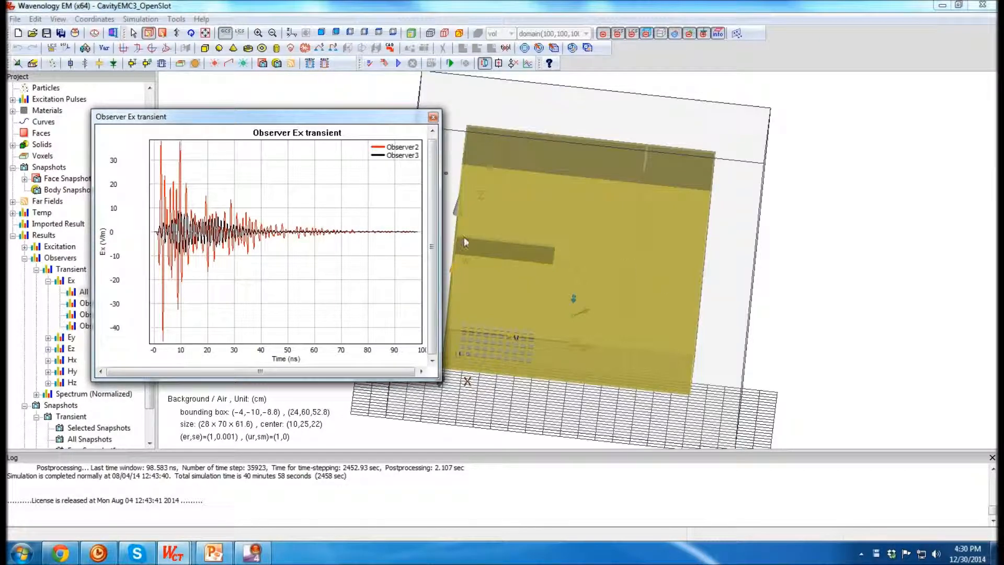
Compare the Observer2 and Observer3 curves with the slot and fan-window locations on the box, and close the plot
middle_click_drag(541, 229, 702, 275)
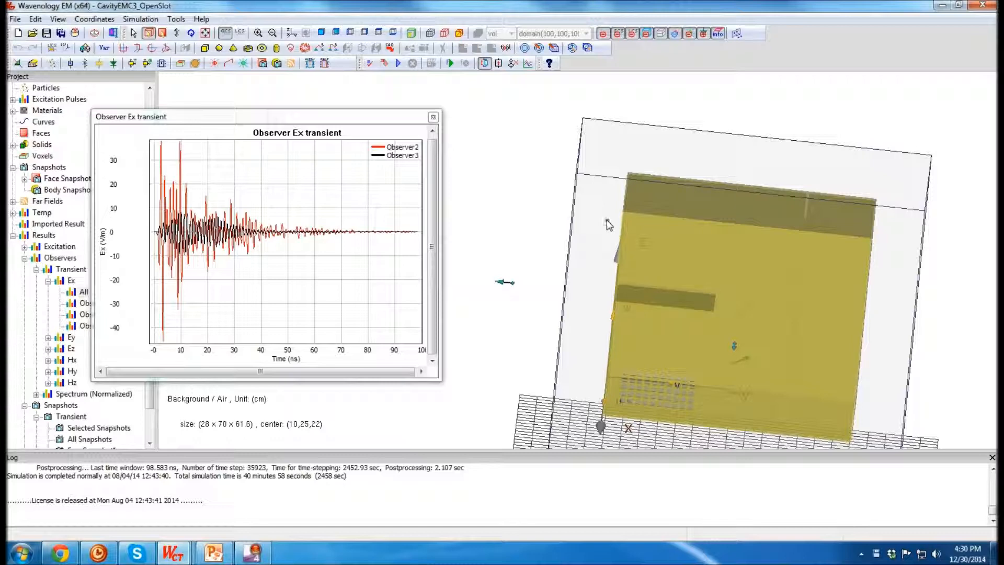
middle_click_drag(656, 247, 840, 298)
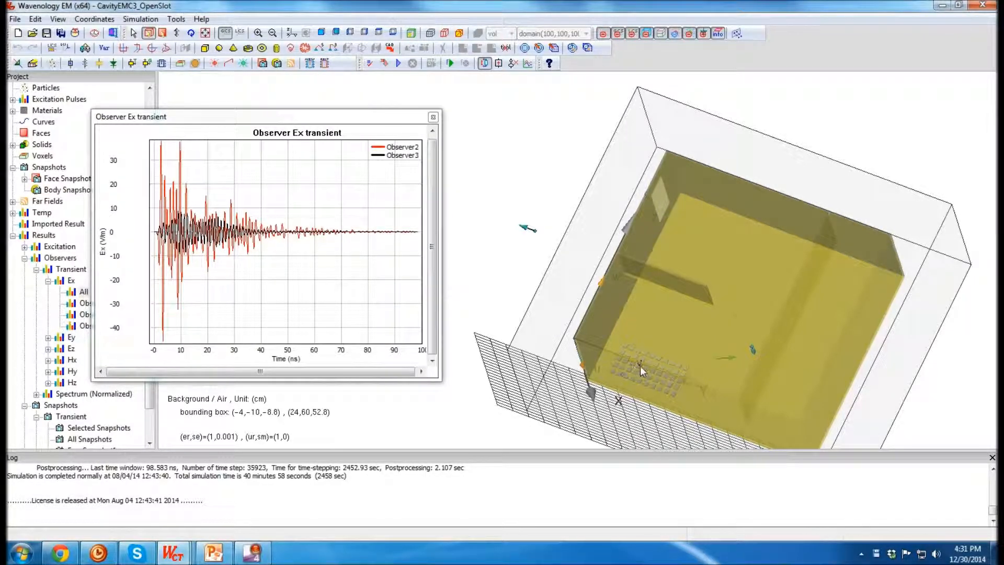
left_click(433, 116)
middle_click_drag(706, 282, 832, 298)
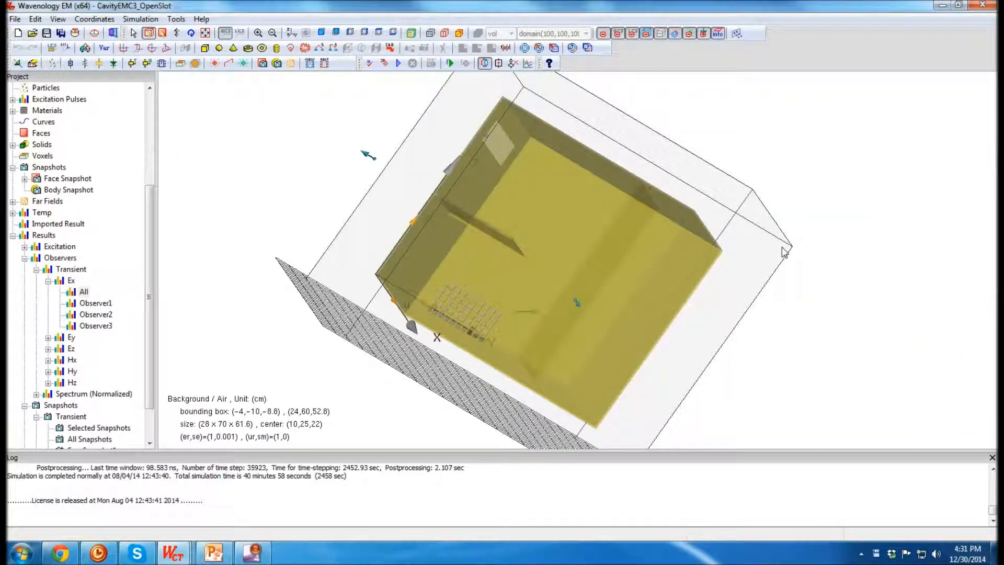
left_click_drag(783, 248, 610, 208)
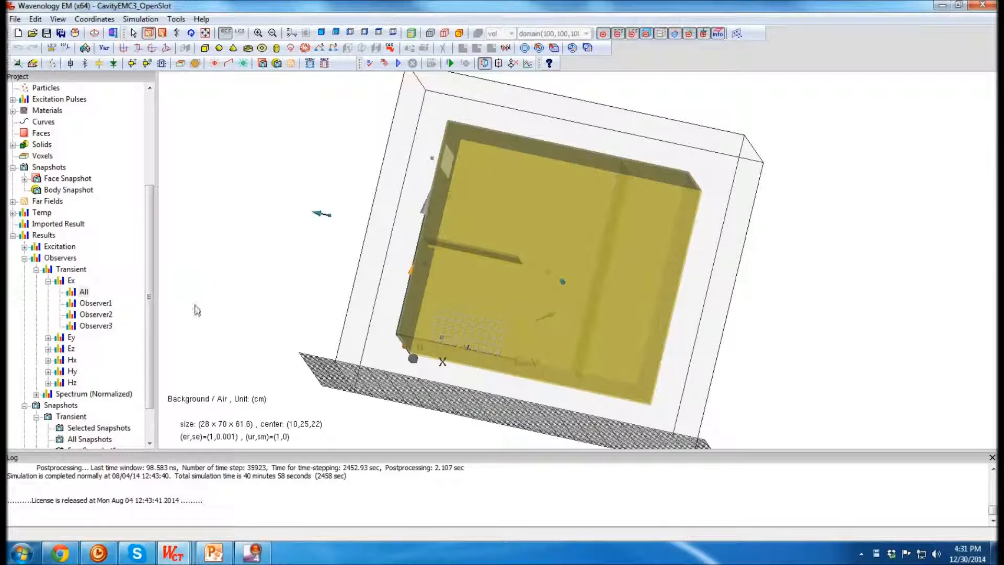
Display all transient snapshots of the open-slot box with a Log color scale and the field vectors hidden
scroll(156, 421, "down", 1)
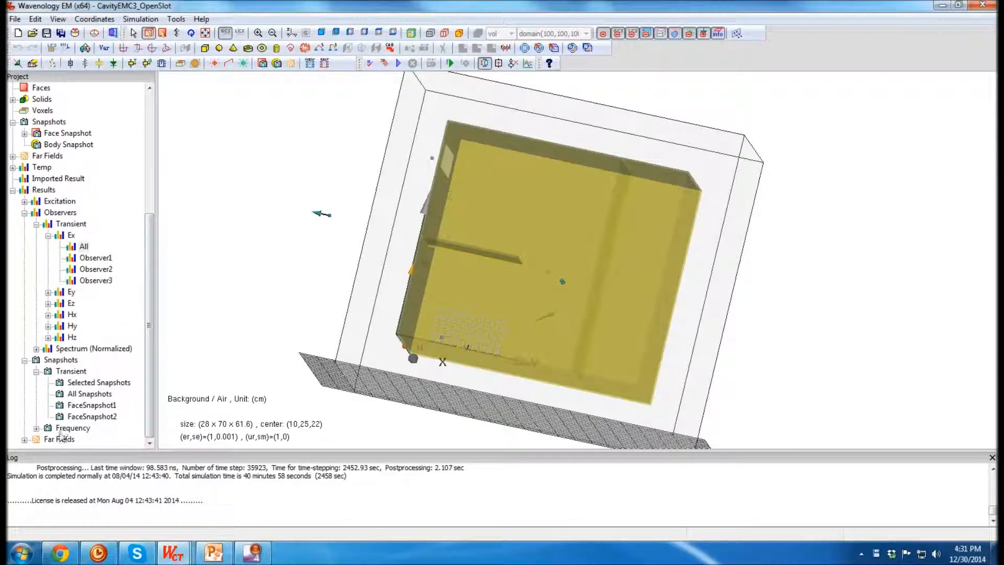
left_click(83, 395)
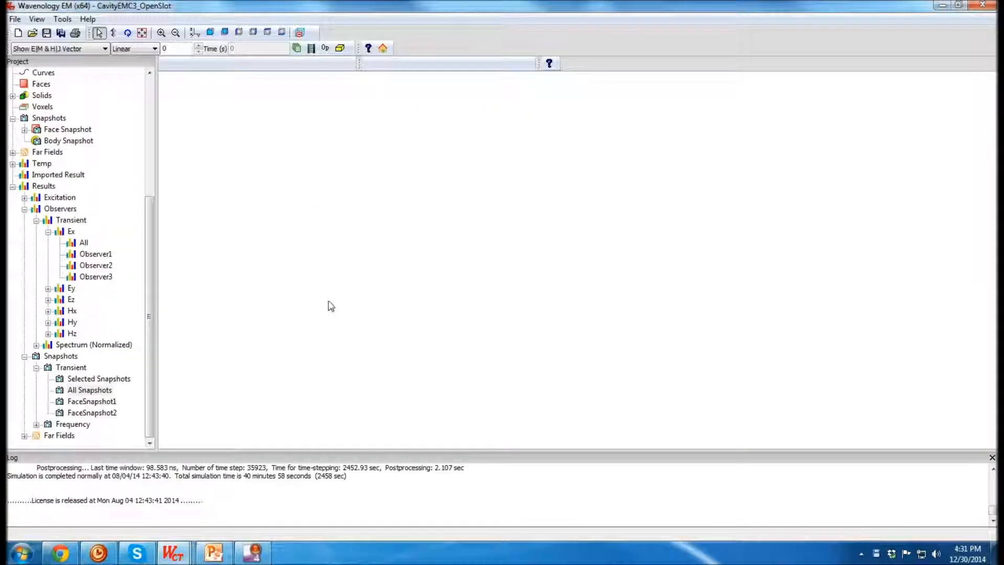
middle_click_drag(553, 288, 639, 165)
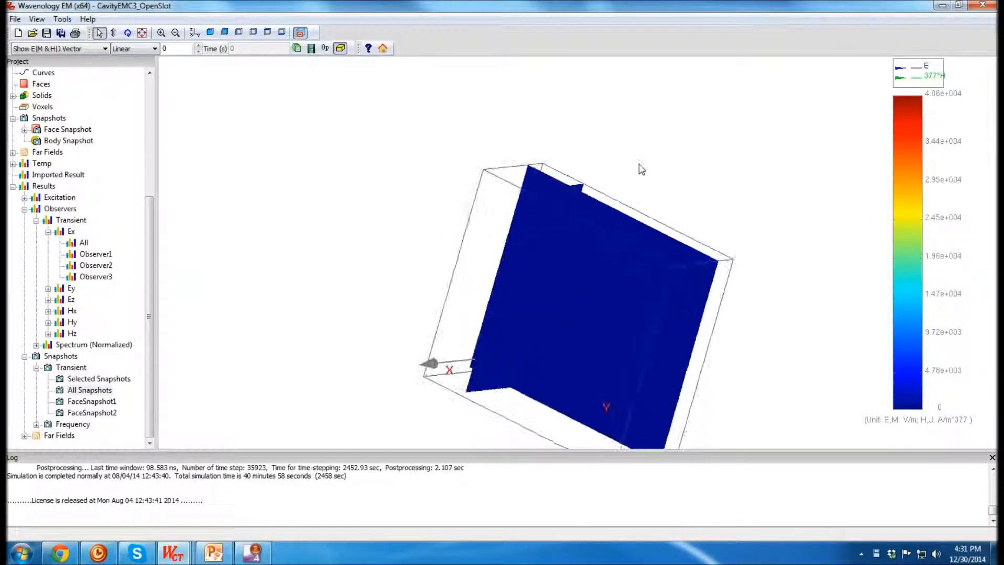
middle_click_drag(622, 363, 646, 335)
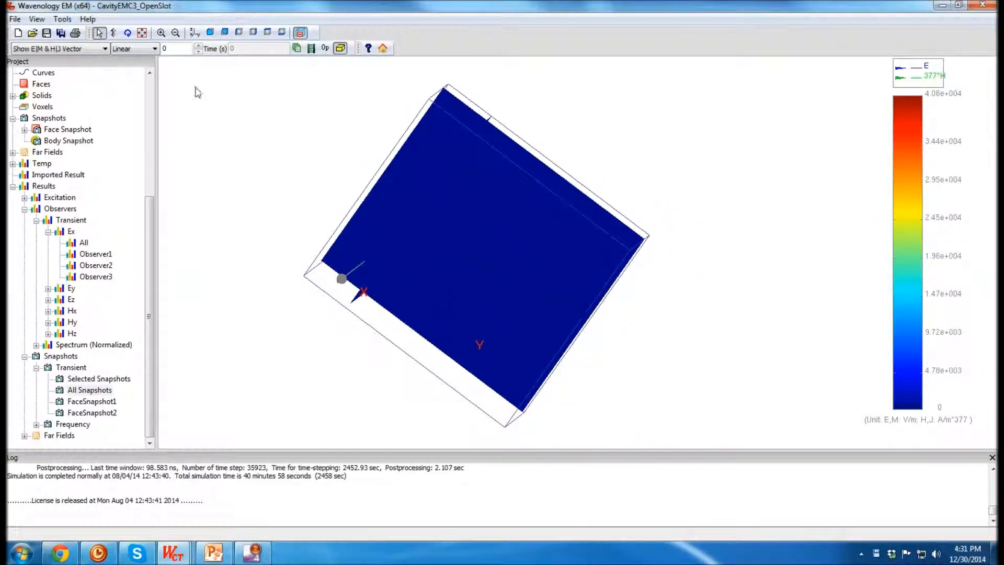
left_click(149, 49)
left_click(146, 69)
left_click(105, 48)
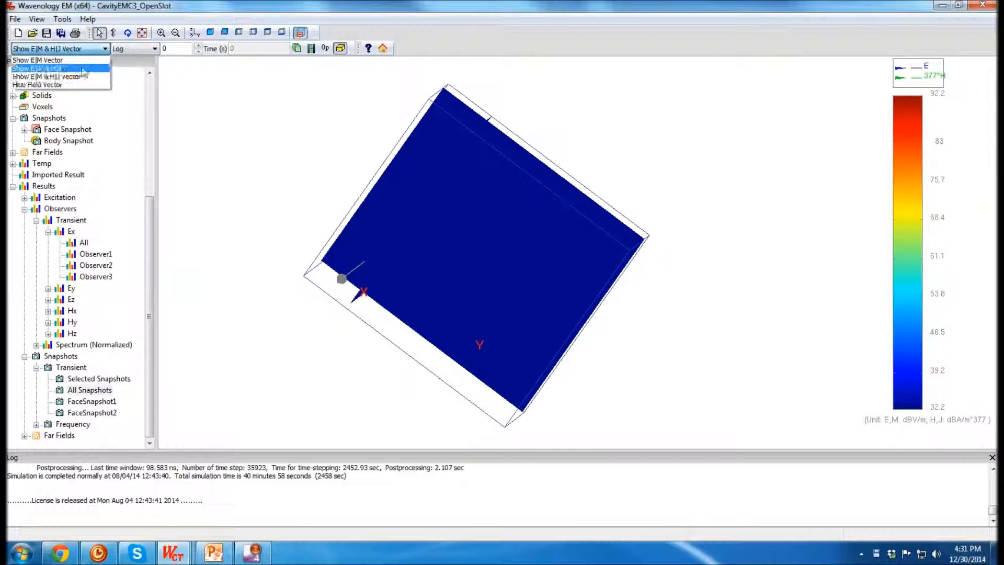
left_click(42, 85)
Advance all transient snapshots to frame 34 while observing the field inside the box and at its openings
left_click(198, 48)
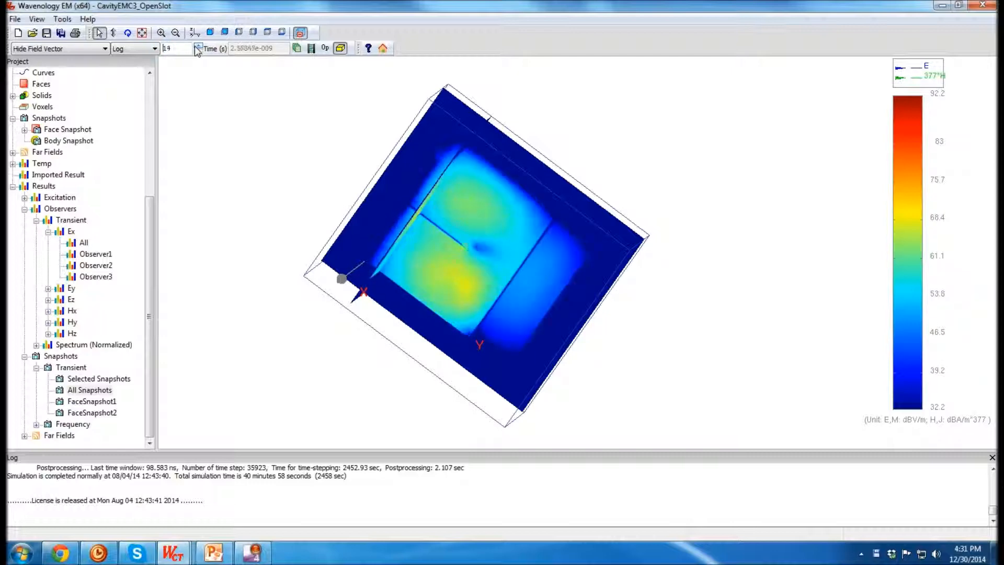
left_click(197, 46)
left_click(196, 45)
left_click(197, 45)
middle_click_drag(429, 268, 372, 238)
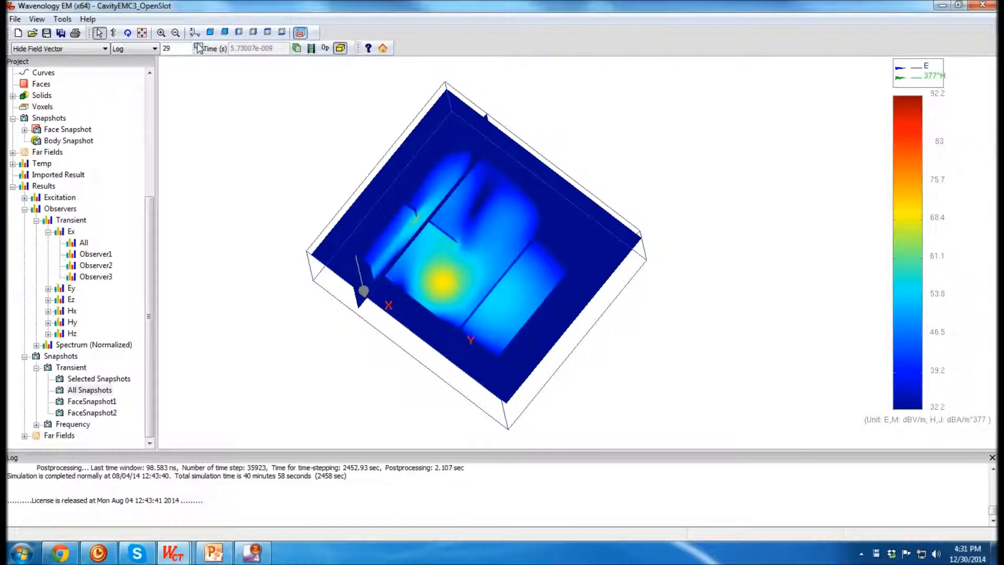
middle_click_drag(308, 178, 313, 156)
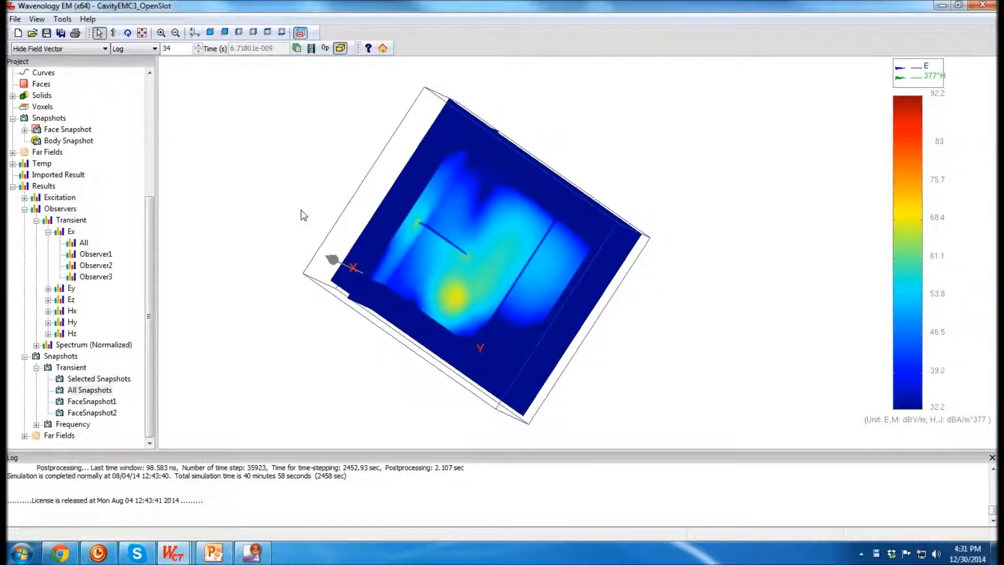
Display the transient FaceSnapshot1 field of the open-slot box with a Log color scale
left_click(99, 413)
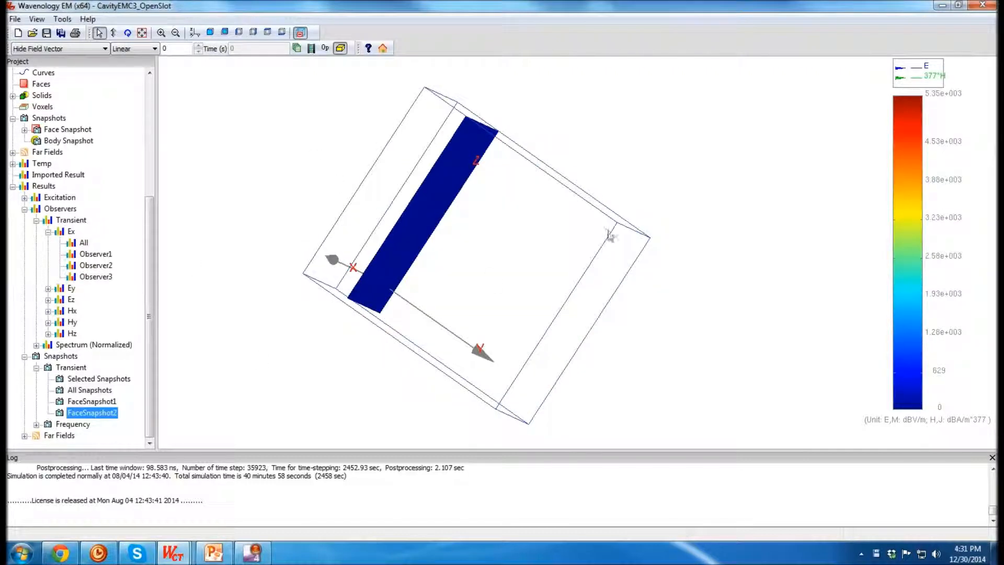
left_click(92, 402)
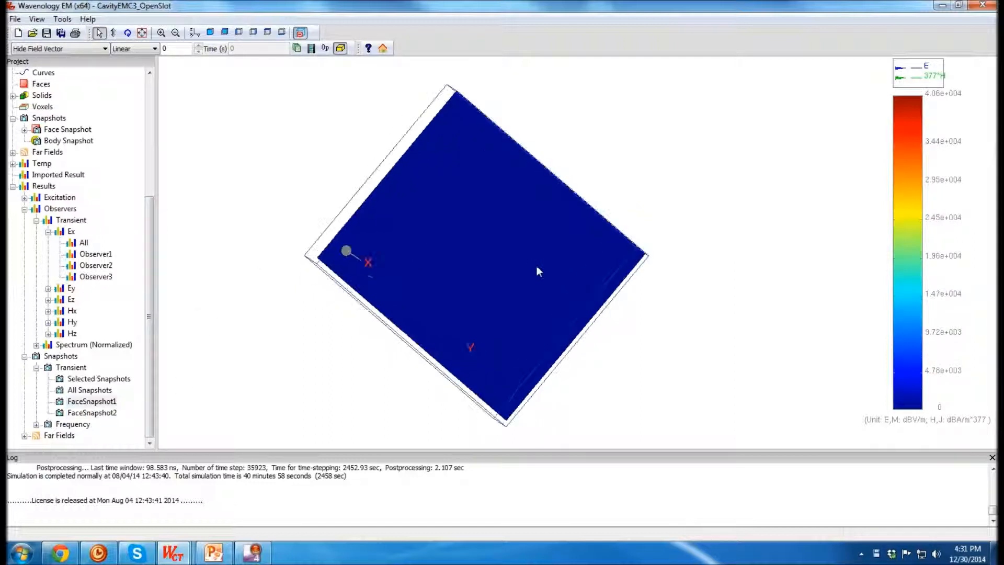
left_click(154, 49)
left_click(130, 67)
Advance the transient FaceSnapshot1 to frame 13 to follow the early field spreading through the box
left_click(199, 46)
left_click(198, 46)
left_click(199, 47)
left_click(199, 47)
left_click(199, 47)
left_click(199, 46)
left_click(198, 47)
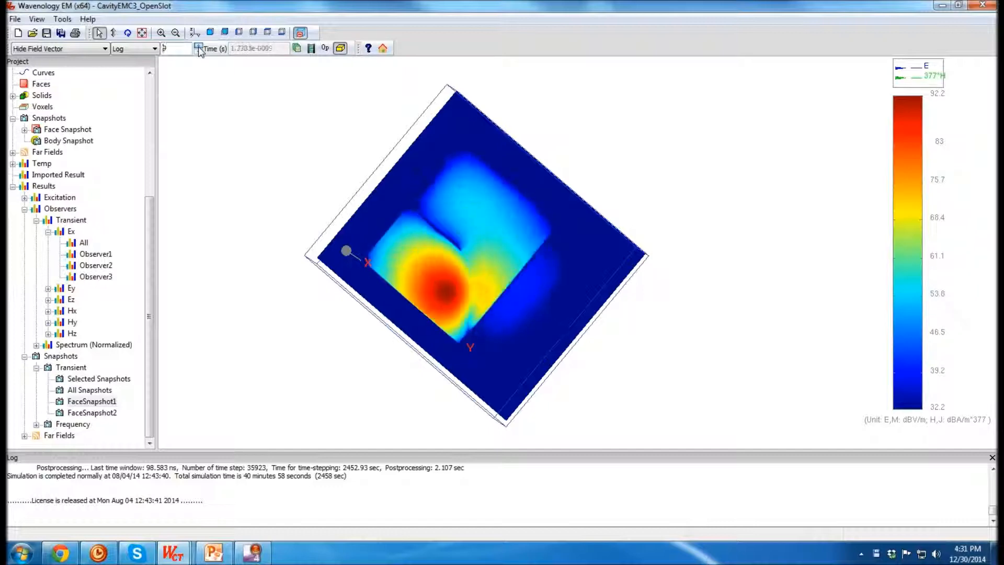
left_click(199, 47)
left_click(199, 47)
left_click(198, 47)
left_click(198, 46)
Examine the field around the box wall openings up close while advancing the transient FaceSnapshot1 to frame 34
middle_click_drag(361, 228, 623, 318)
scroll(455, 185, "up", 3)
scroll(441, 212, "up", 2)
middle_click_drag(441, 213, 386, 174)
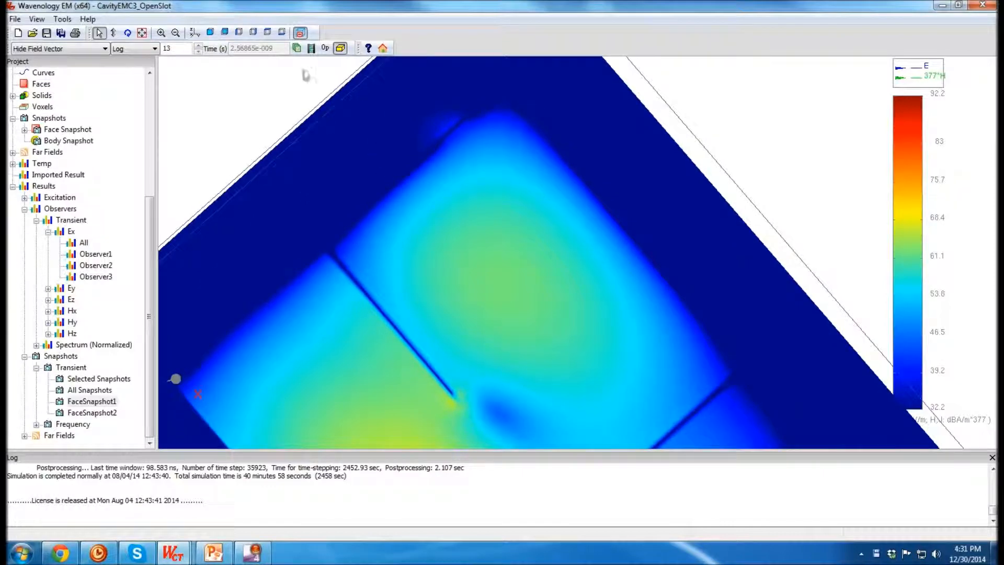
left_click(199, 47)
left_click(199, 46)
left_click(199, 47)
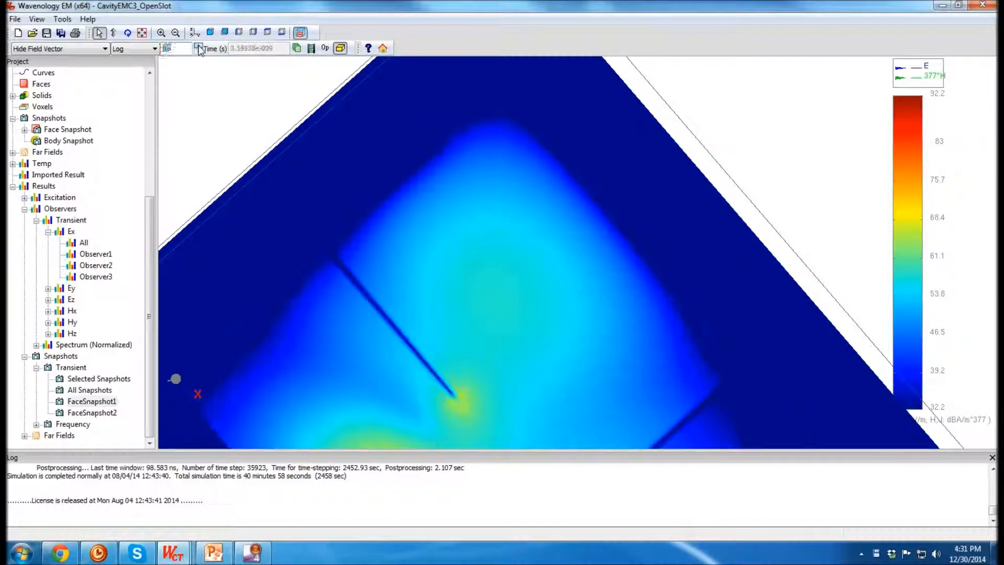
left_click(199, 46)
left_click(198, 47)
left_click(199, 46)
left_click(198, 47)
left_click(198, 46)
left_click(199, 47)
scroll(424, 198, "down", 5)
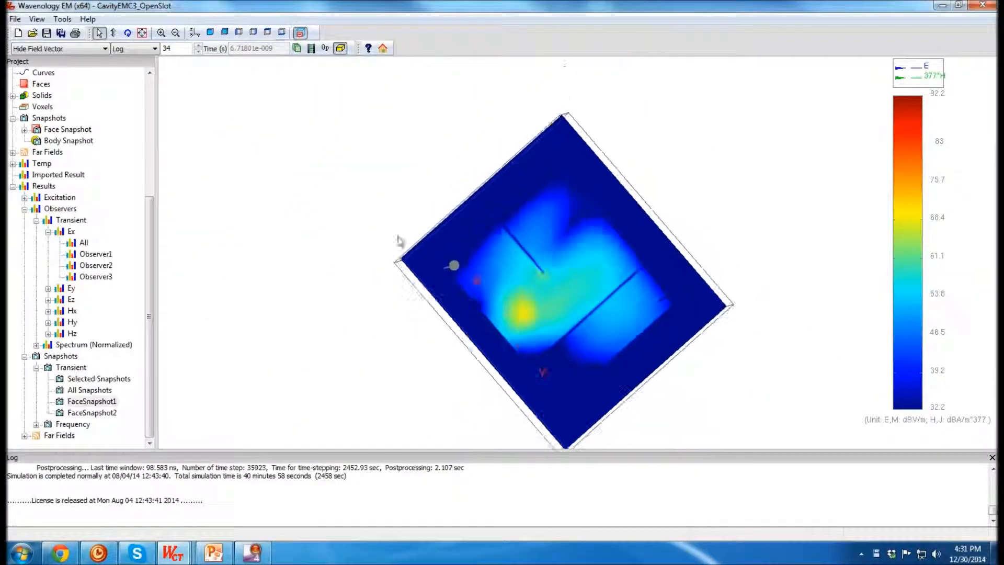
Display the frequency-domain FaceSnapshot1 at 8.78e+008 Hz with a Log color scale
left_click(36, 424)
scroll(96, 430, "down", 1)
left_click(48, 424)
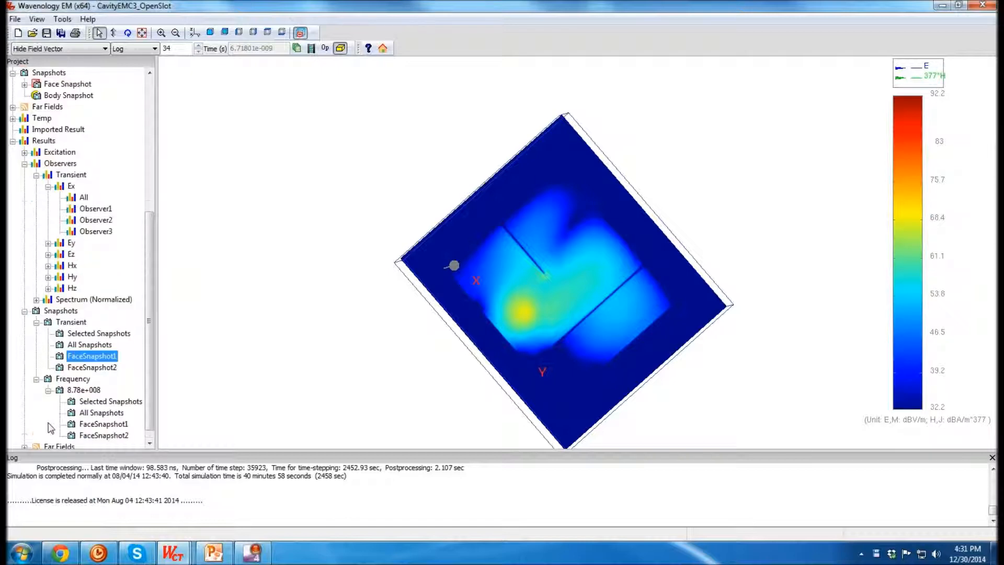
left_click(103, 424)
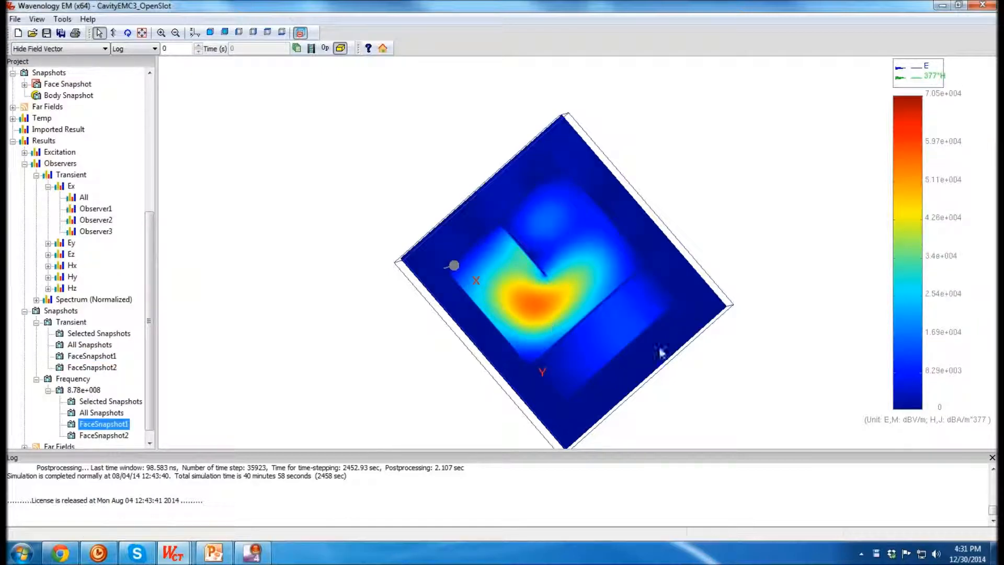
left_click(148, 48)
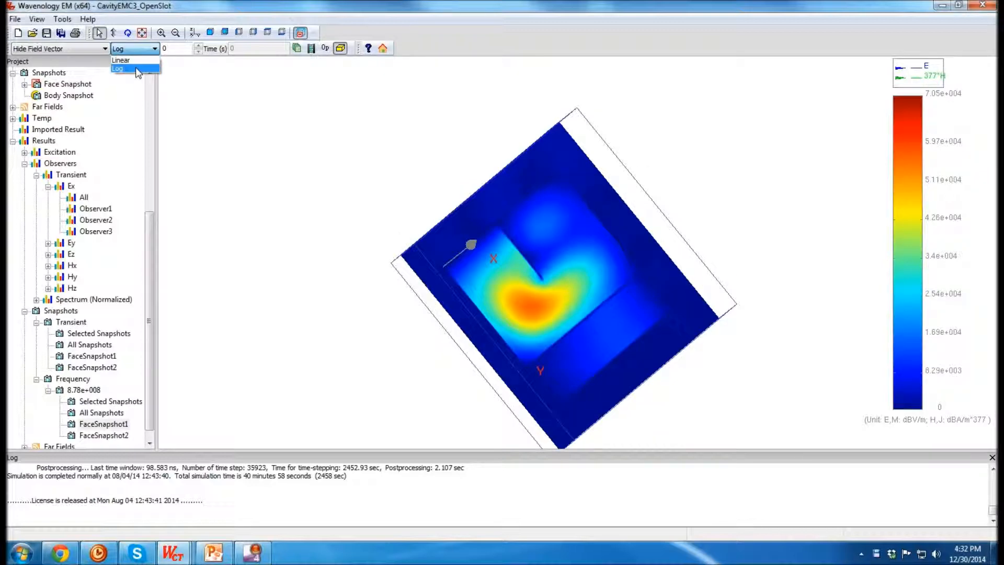
left_click(137, 74)
Advance the 8.78e+008 Hz FaceSnapshot1 to frame 65 and observe the field leaking outside the box
middle_click_drag(794, 292, 574, 256)
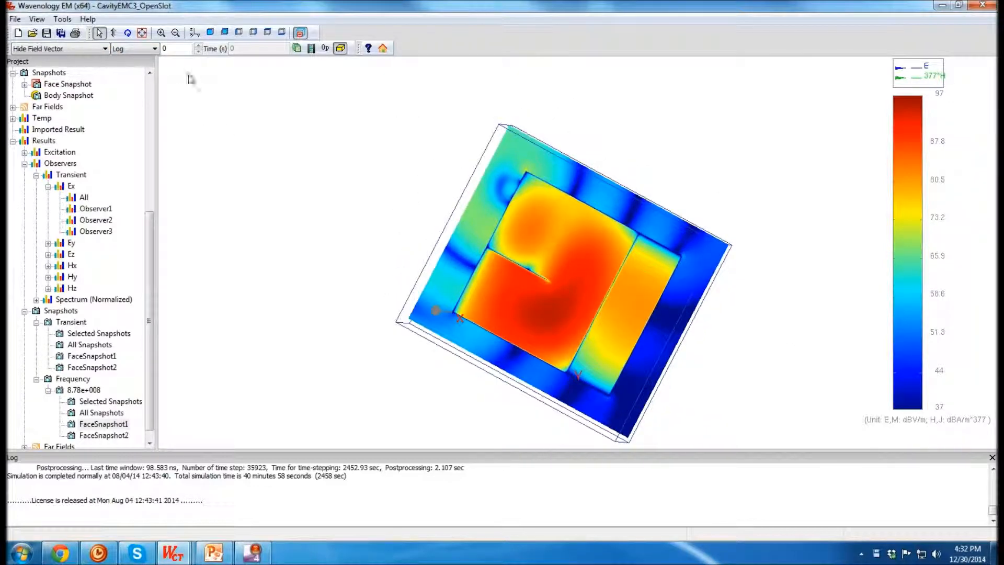
left_click(200, 46)
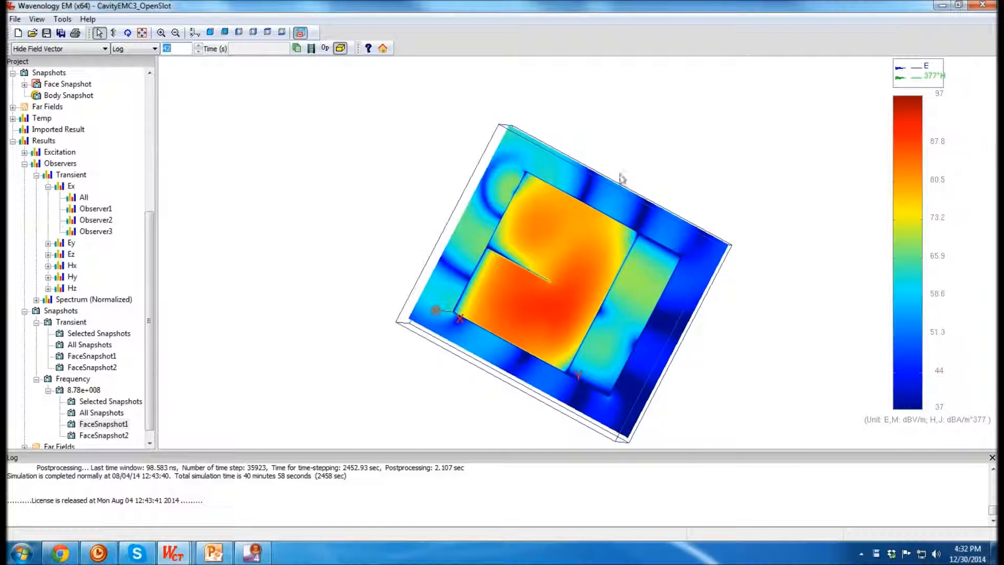
left_click(199, 47)
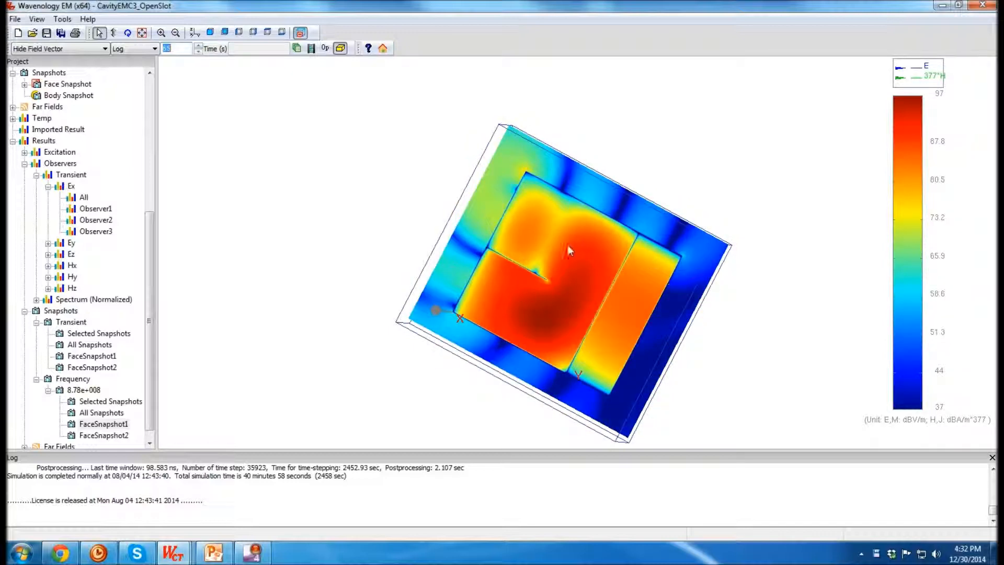
left_click_drag(651, 263, 742, 276)
Leave the snapshot view and plot the radiation pattern of the 0.878 GHz far field
left_click(108, 403)
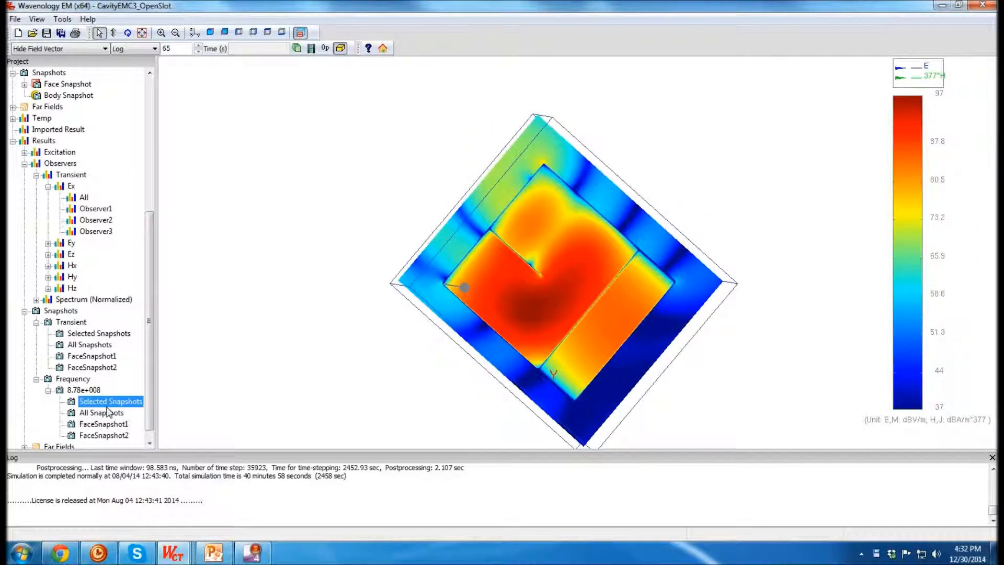
scroll(108, 413, "down", 1)
left_click(80, 379)
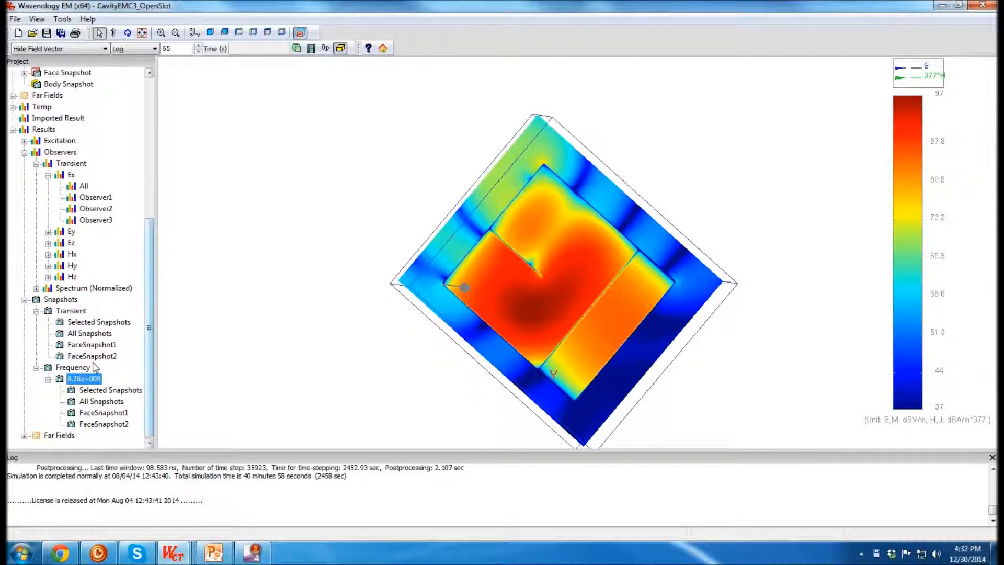
left_click(25, 436)
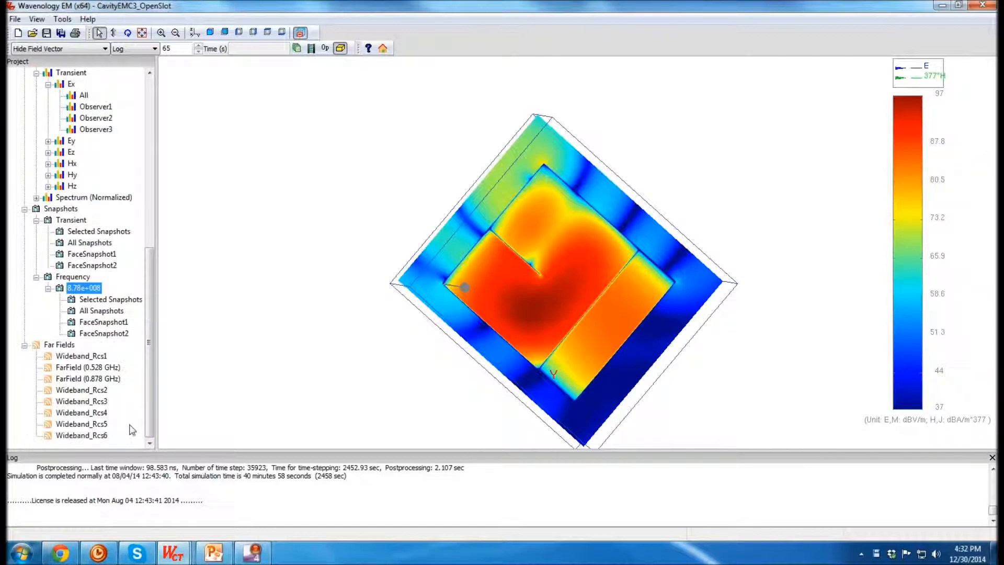
left_click_drag(461, 270, 649, 323)
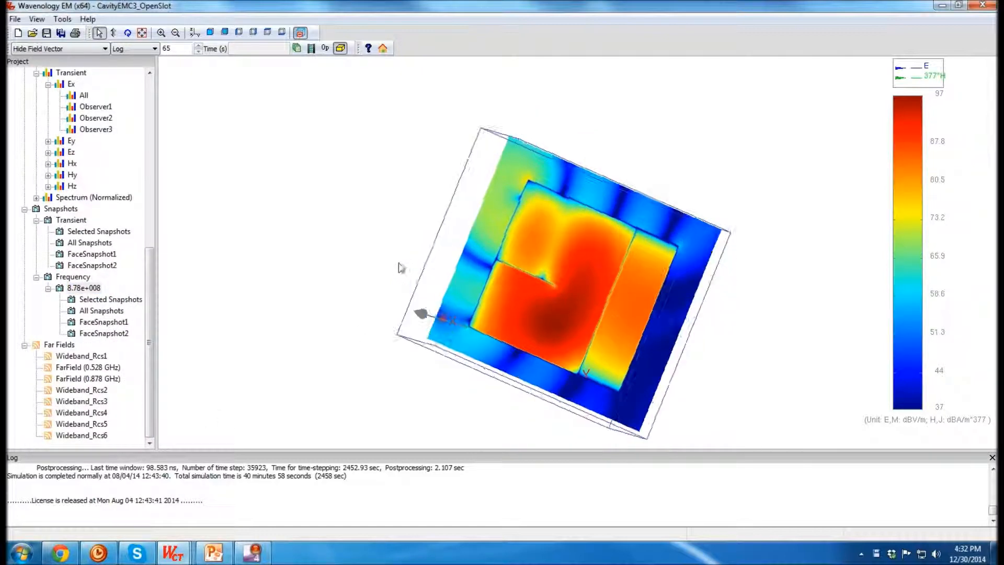
left_click(383, 48)
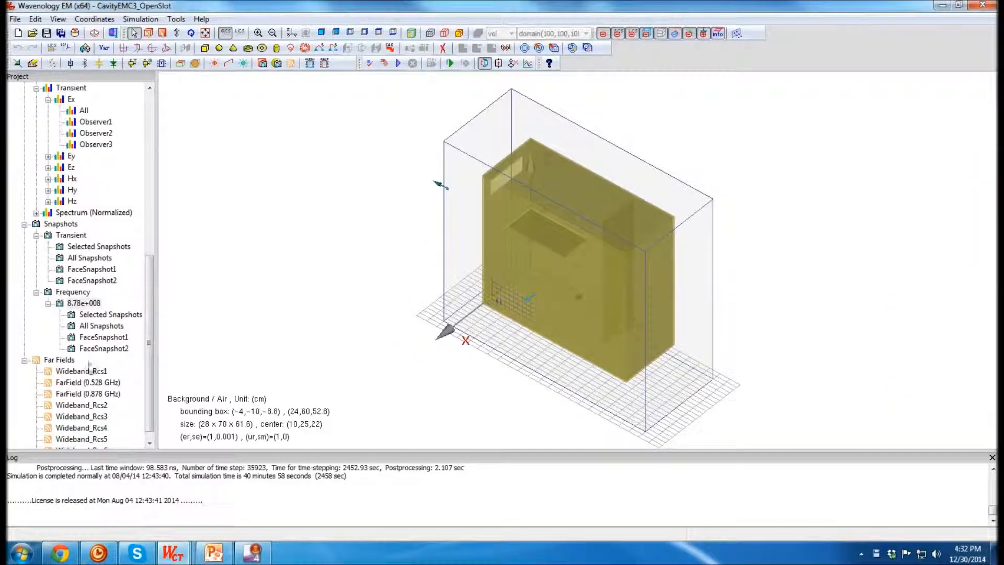
right_click(109, 396)
left_click(139, 406)
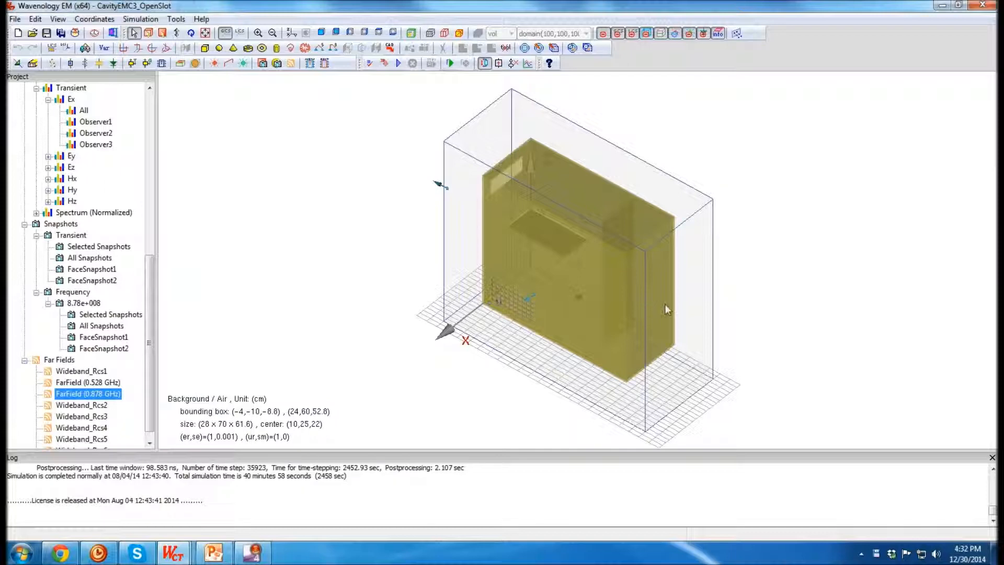
Examine the 0.878 GHz radiation pattern's lobes from several angles relative to the fan window and open slot
middle_click_drag(737, 296, 513, 222)
middle_click_drag(602, 256, 288, 181)
middle_click_drag(420, 260, 528, 294)
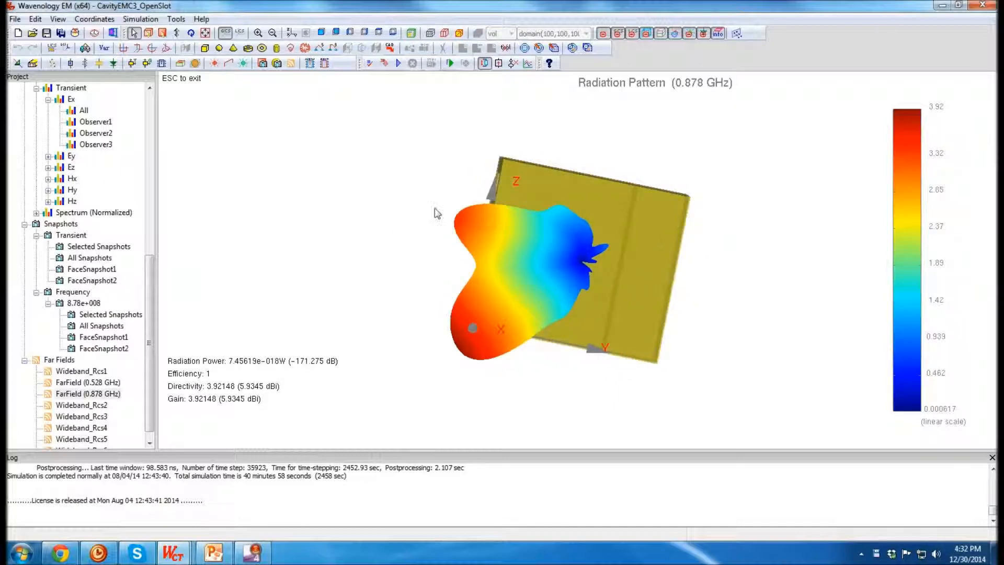
middle_click_drag(566, 251, 428, 350)
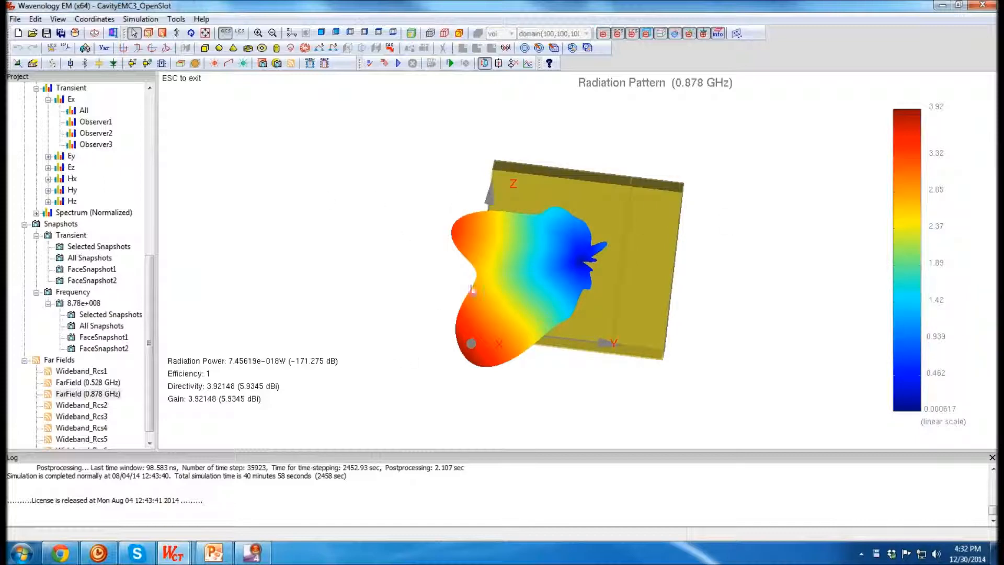
middle_click_drag(749, 220, 643, 283)
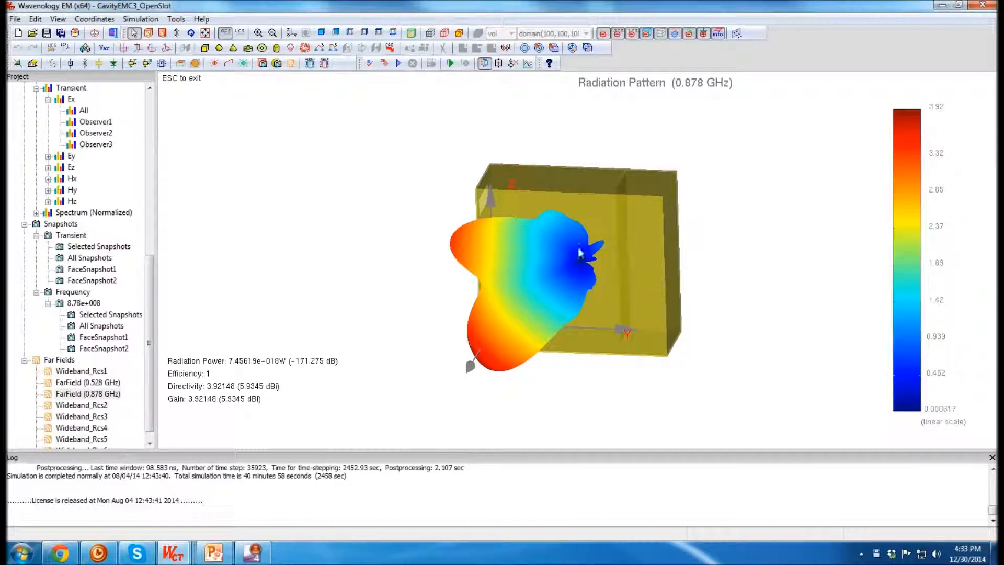
middle_click_drag(717, 307, 484, 215)
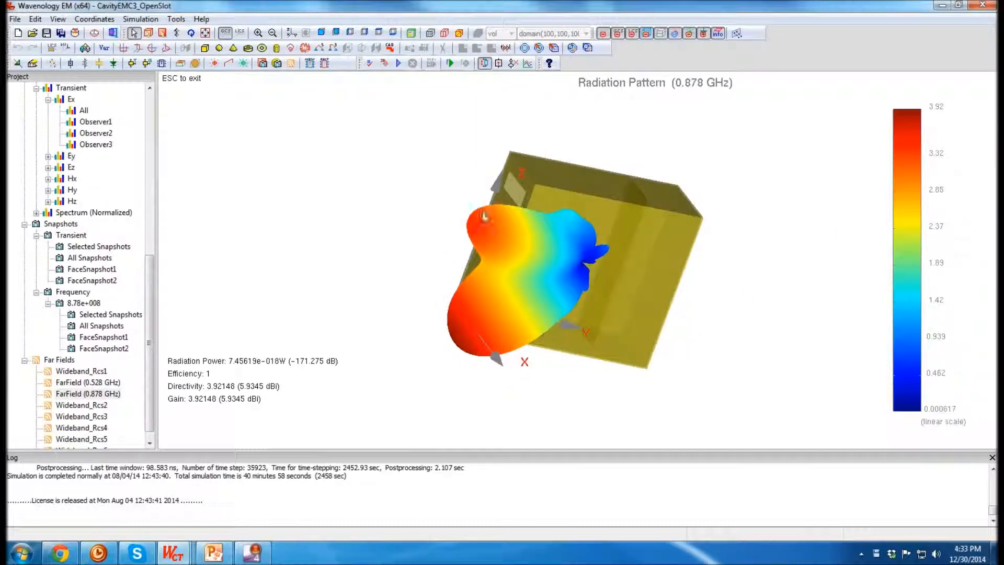
middle_click_drag(641, 254, 758, 278)
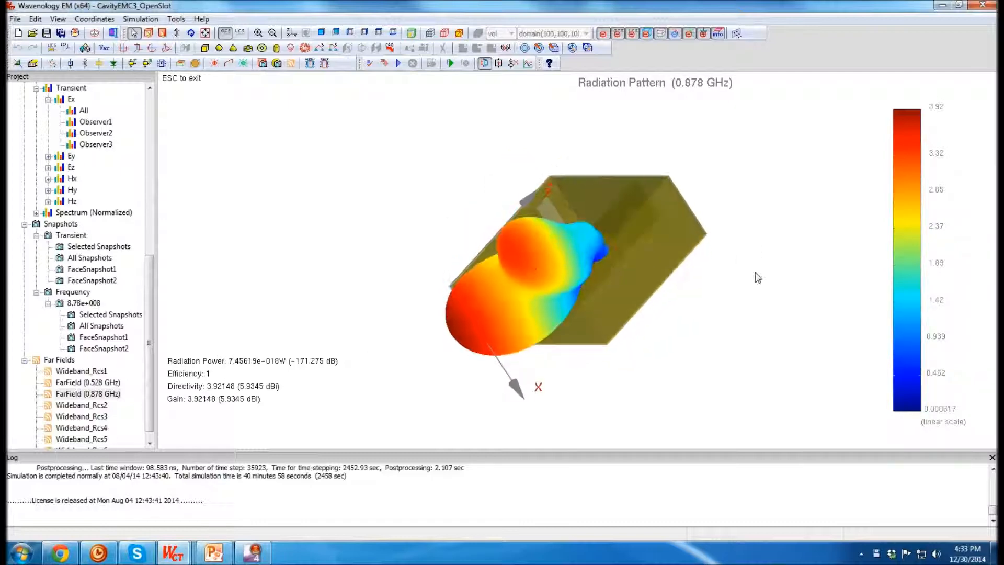
right_click(764, 277)
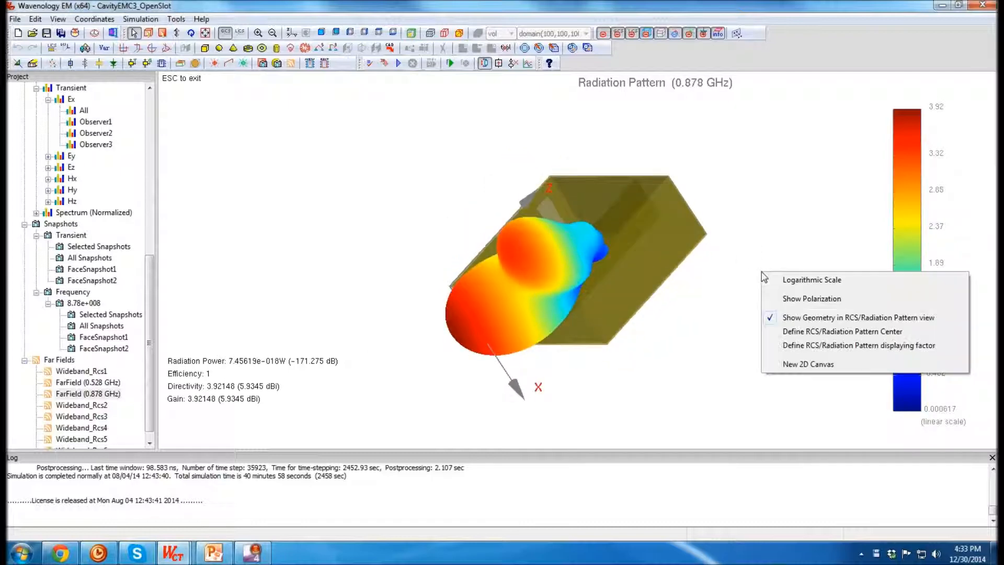
left_click(731, 228)
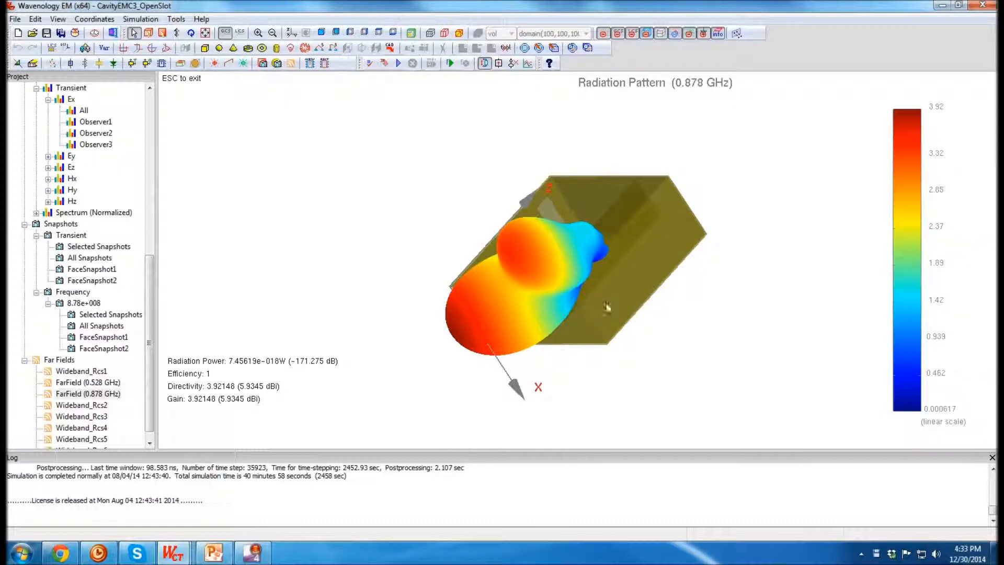
middle_click_drag(526, 241, 503, 213)
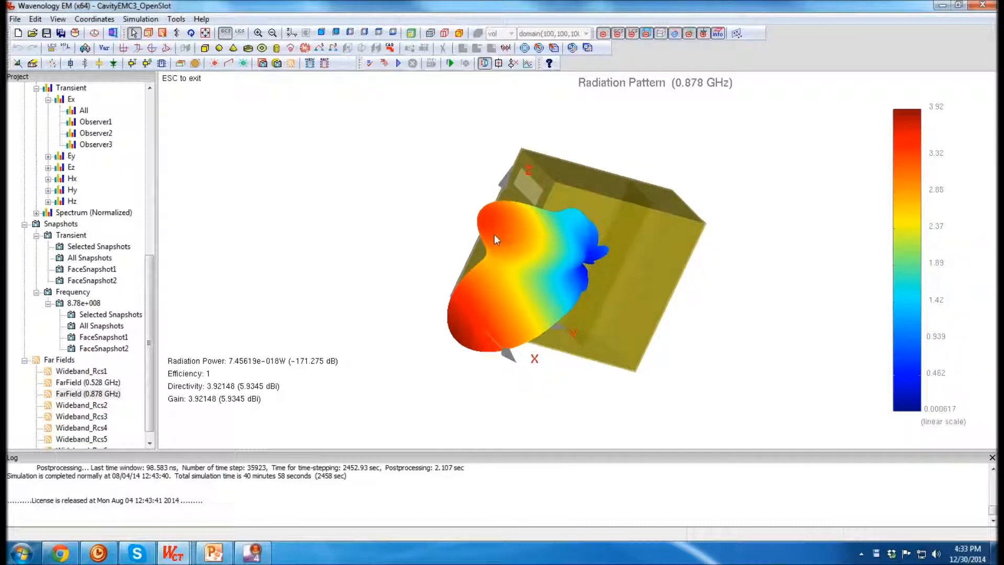
Show the polarization on the 0.878 GHz radiation pattern and inspect the ellipses from several directions around the box
right_click(686, 234)
left_click(763, 262)
middle_click_drag(601, 245, 586, 281)
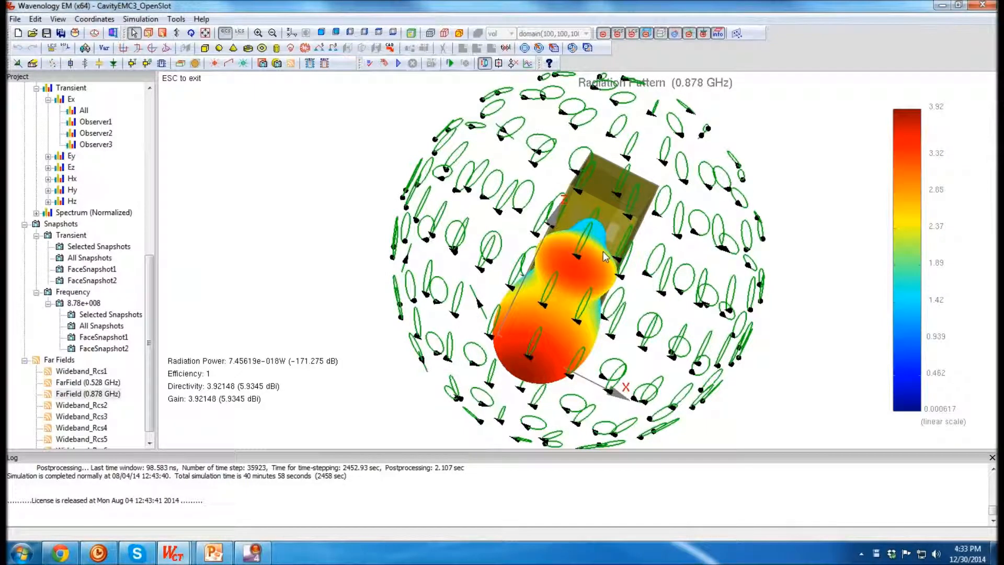
middle_click_drag(707, 234, 645, 184)
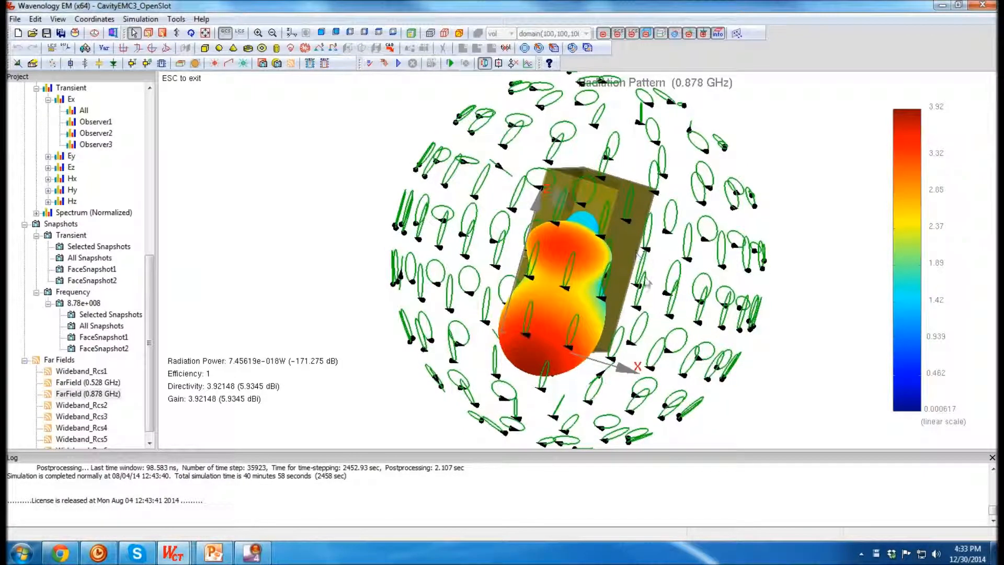
middle_click_drag(664, 260, 845, 233)
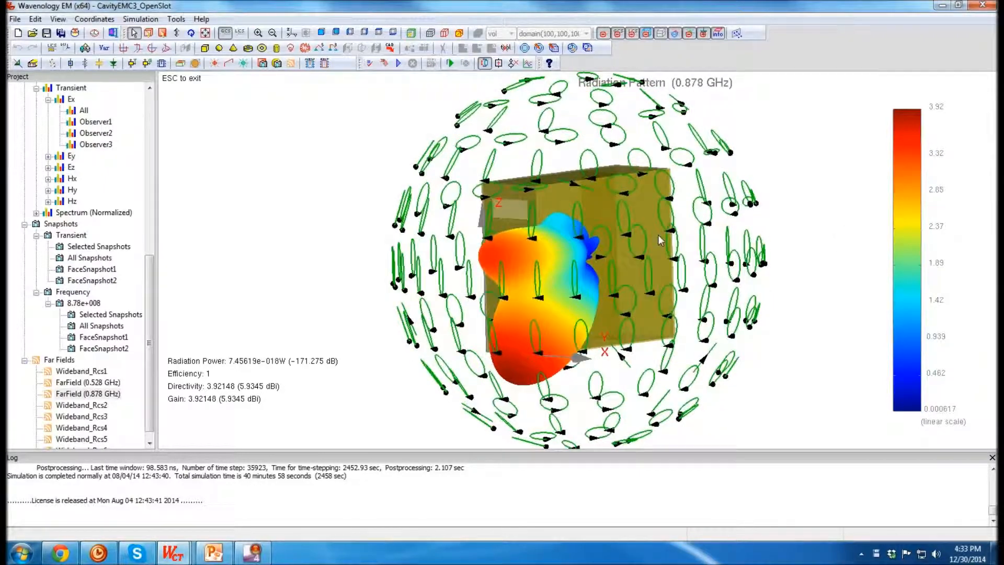
middle_click_drag(679, 261, 719, 235)
middle_click_drag(622, 234, 647, 283)
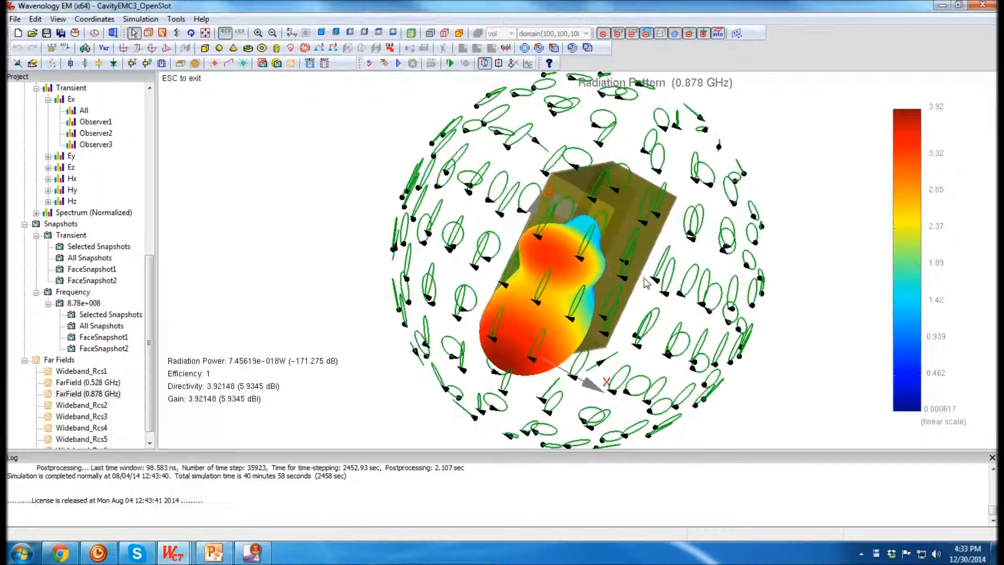
middle_click_drag(565, 266, 586, 257)
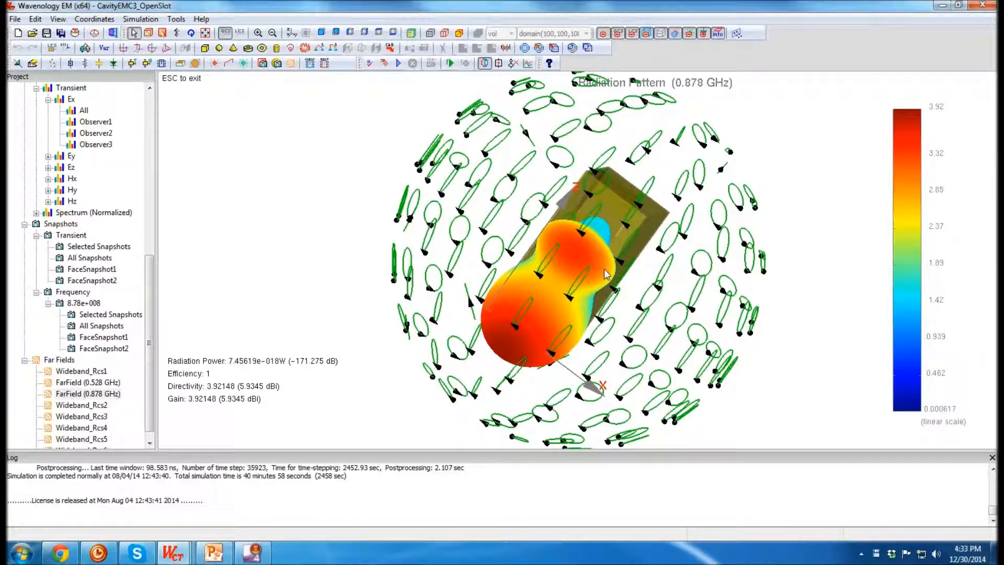
middle_click_drag(724, 240, 395, 240)
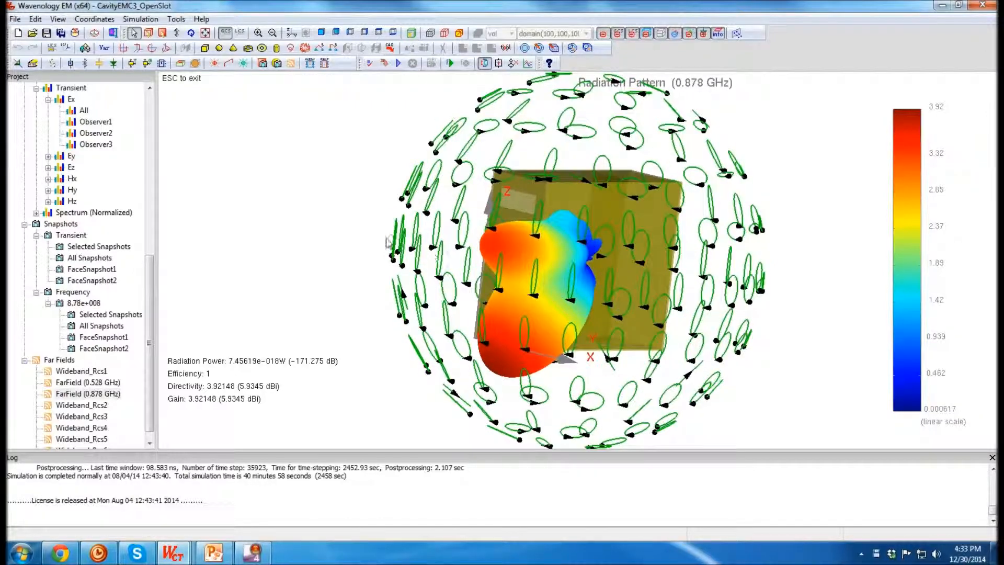
Exit the radiation pattern view and inspect the fan-window side of the box geometry
key("Escape")
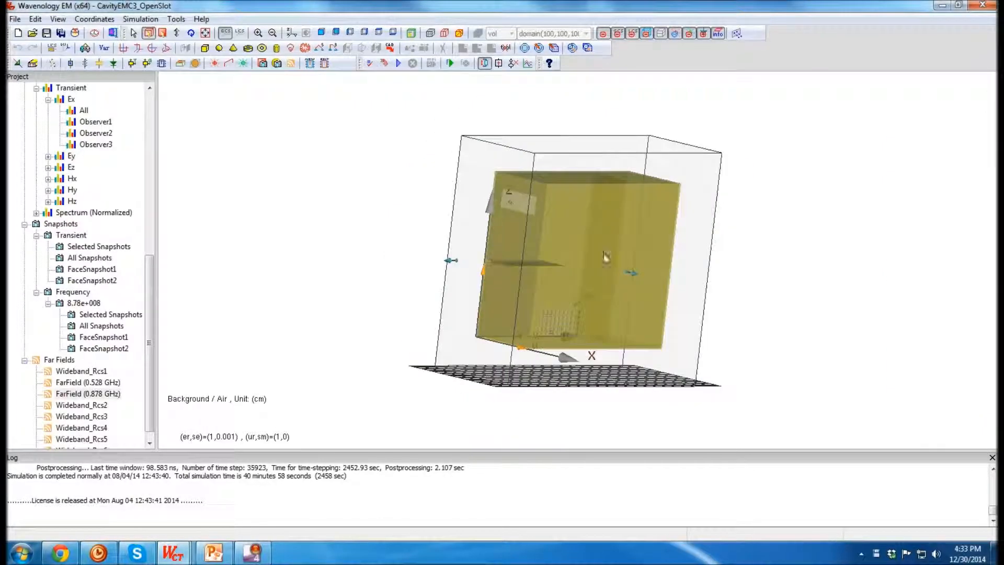
middle_click_drag(728, 231, 614, 274)
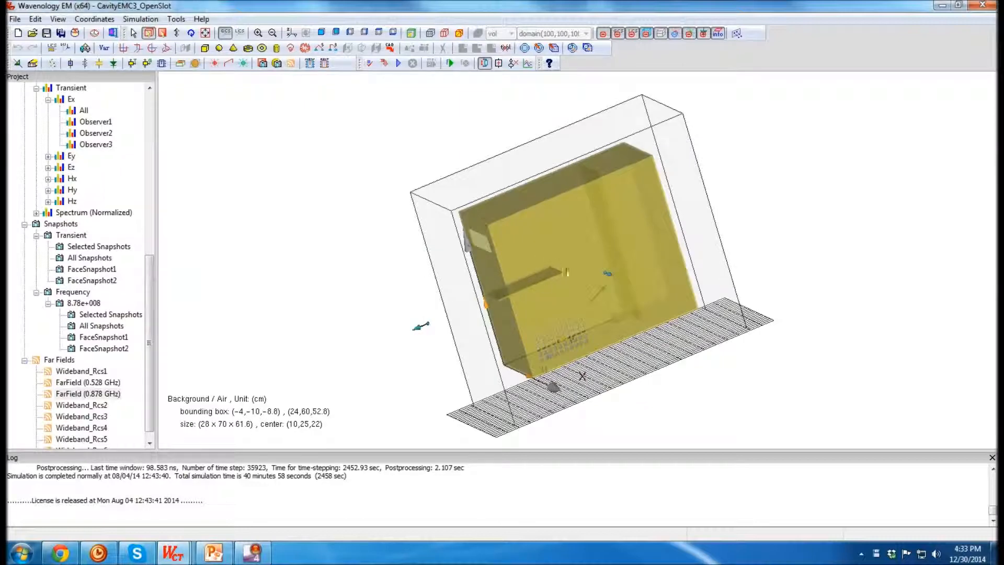
middle_click_drag(615, 215, 672, 229)
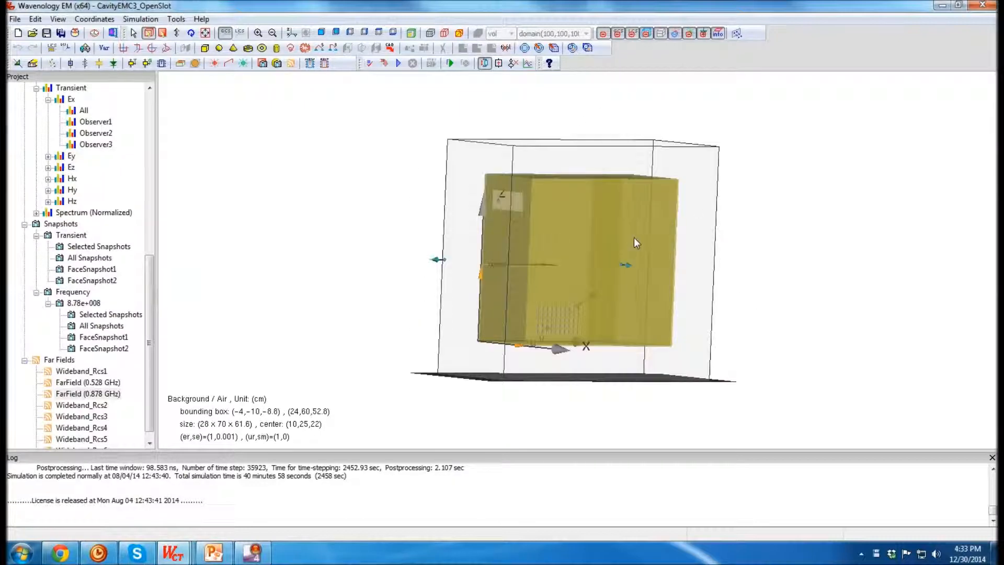
Examine the PC box geometry from several angles, comparing the fan window, the open slot and the plates inside the enclosure
middle_click_drag(778, 248, 669, 288)
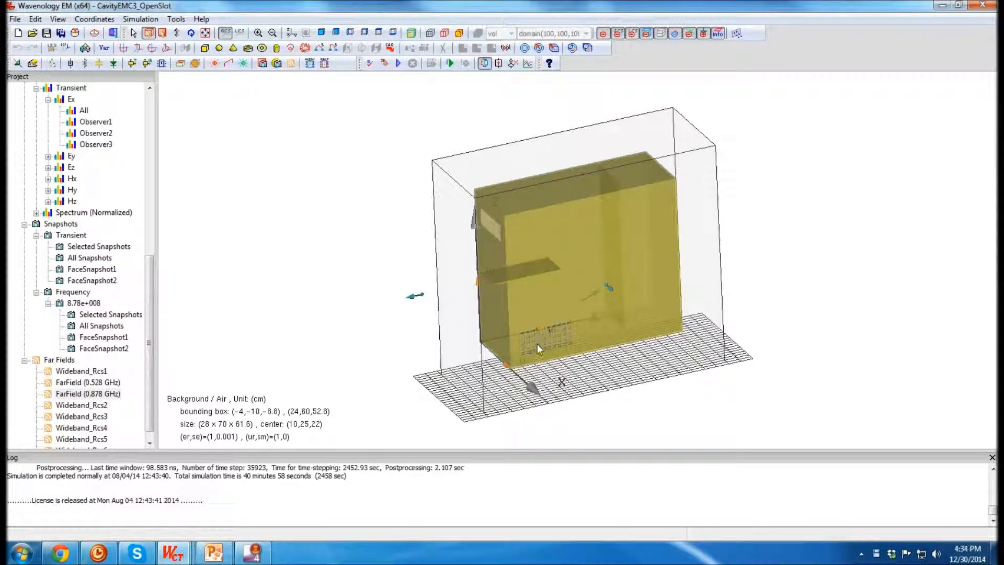
scroll(564, 356, "up", 2)
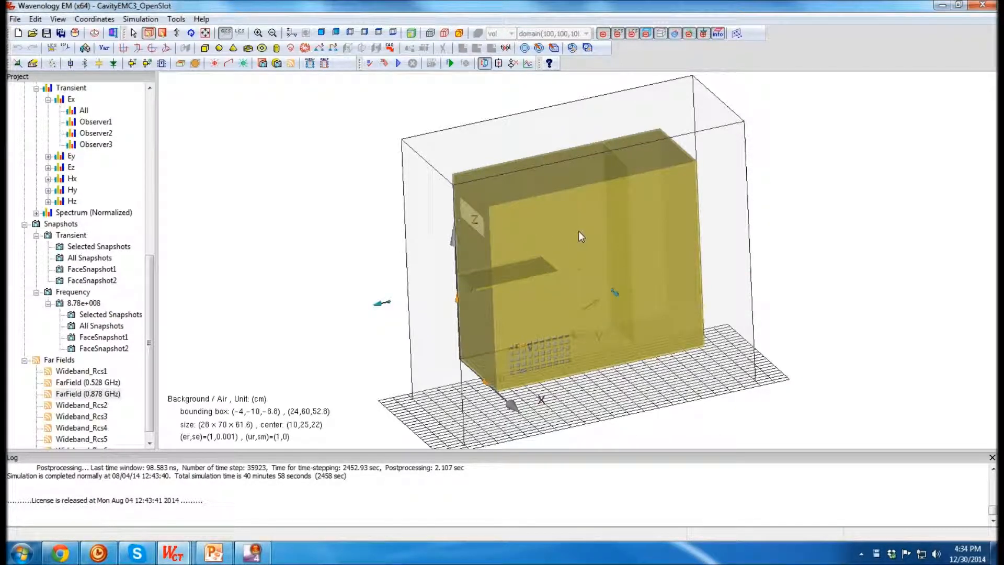
middle_click_drag(585, 285, 643, 163)
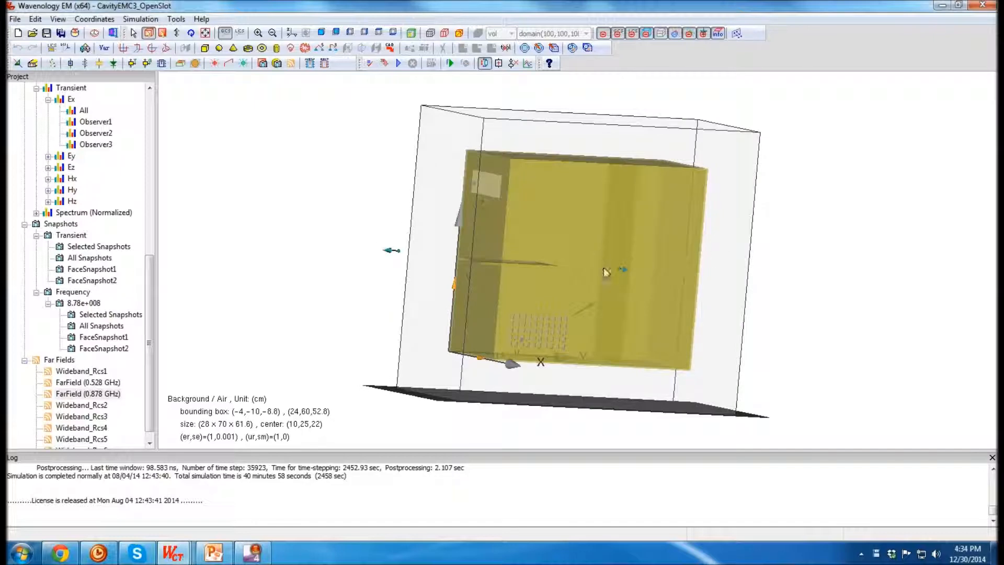
middle_click_drag(595, 220, 797, 223)
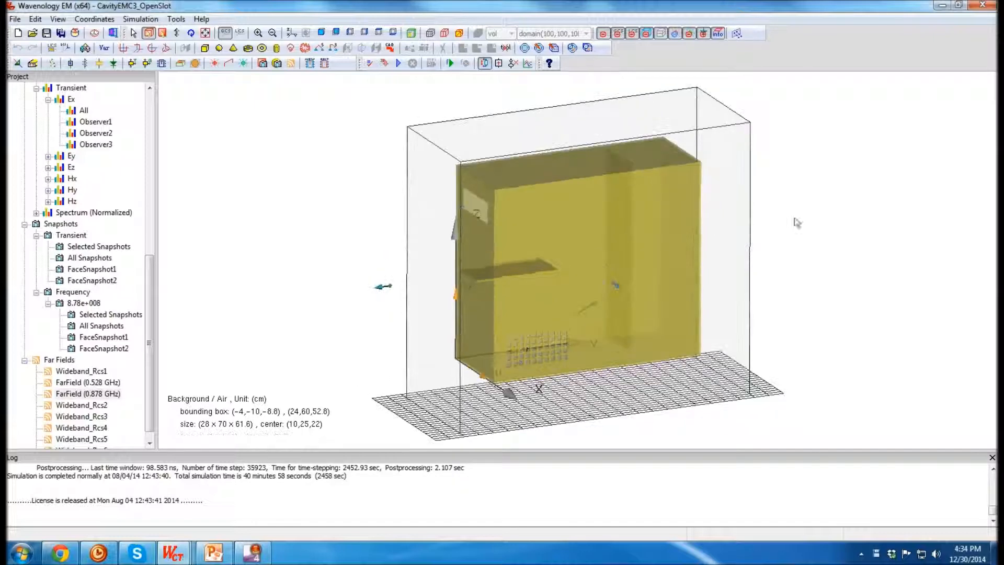
middle_click_drag(544, 212, 470, 267)
scroll(619, 280, "down", 2)
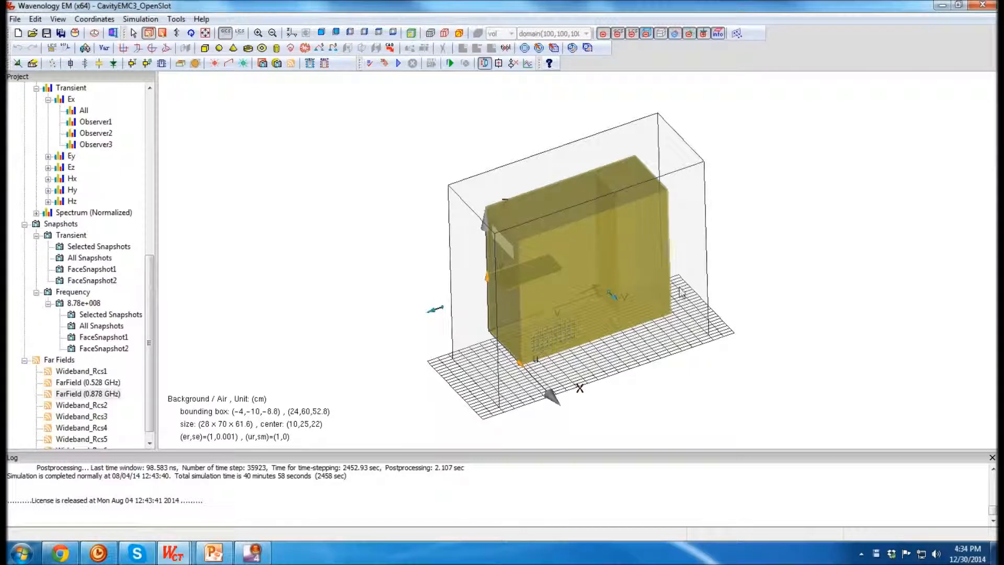
left_click_drag(648, 305, 547, 209)
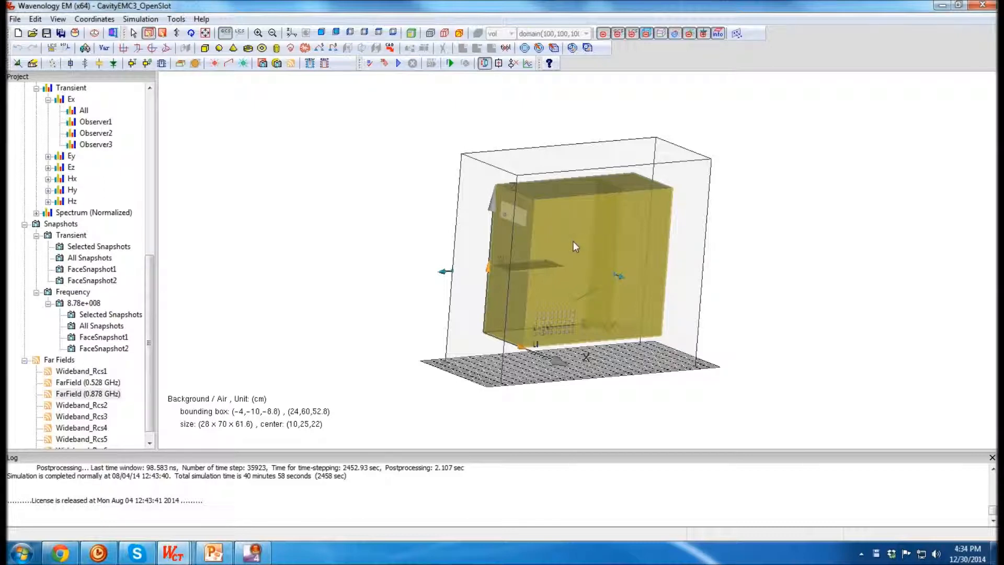
left_click_drag(802, 227, 686, 267)
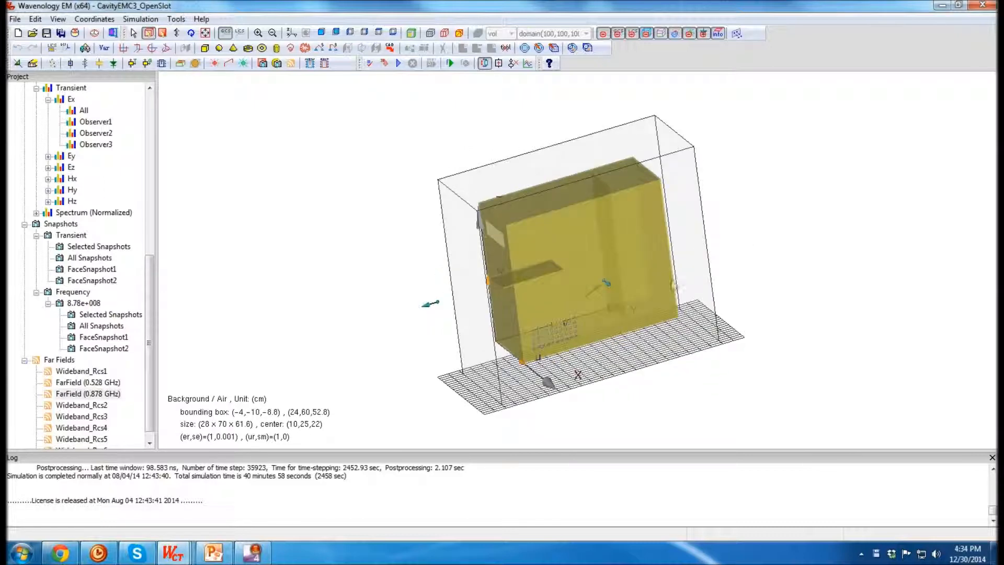
left_click_drag(538, 227, 723, 231)
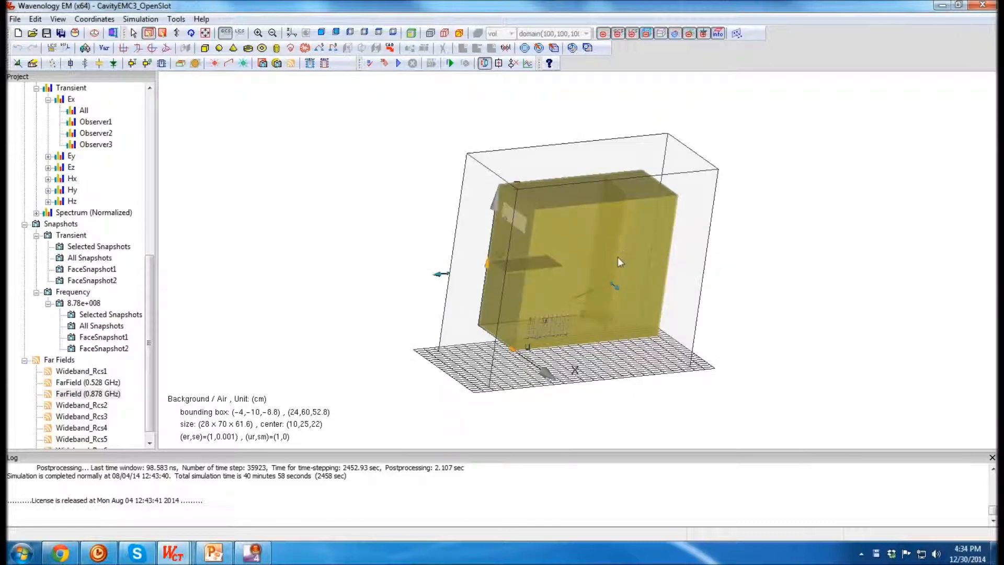
left_click_drag(422, 167, 780, 267)
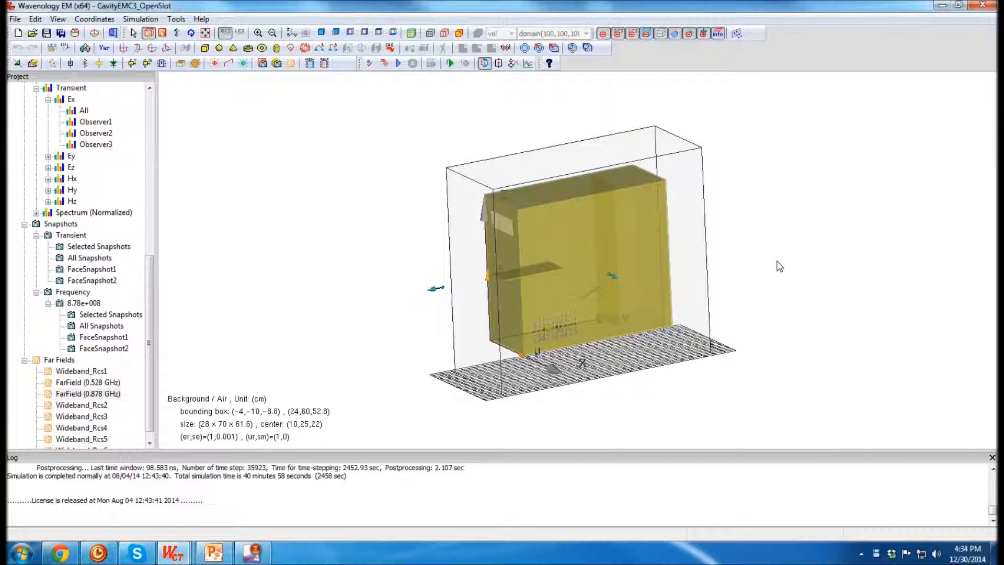
left_click_drag(620, 246, 557, 188)
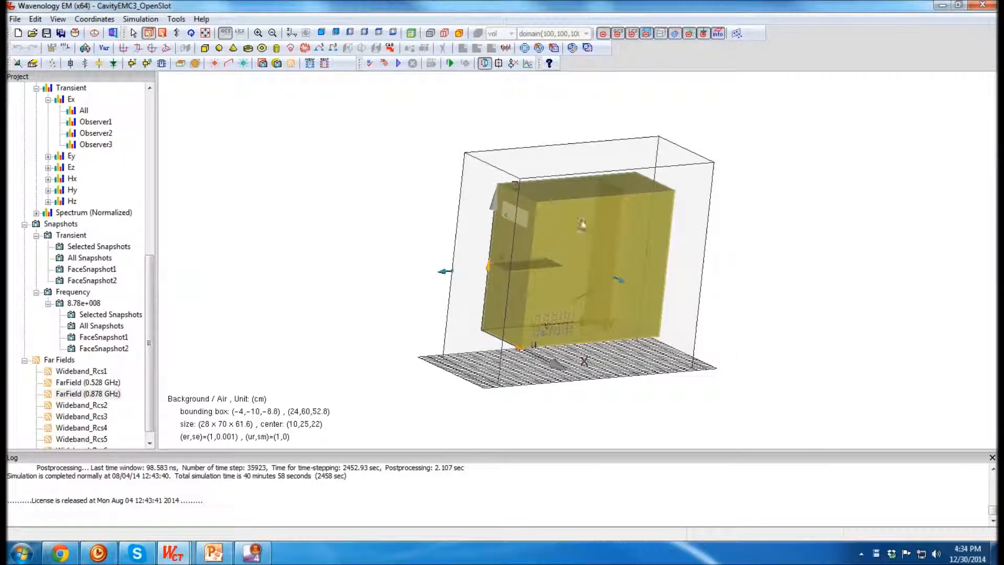